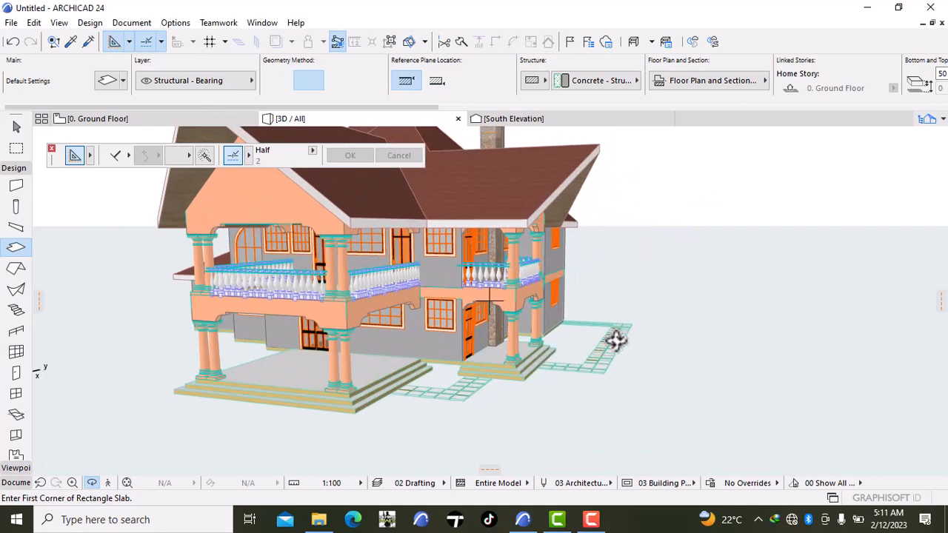
Examine the house model in 3D from several sides, including the verandas, roof and paving around it
scroll(614, 339, up, 3)
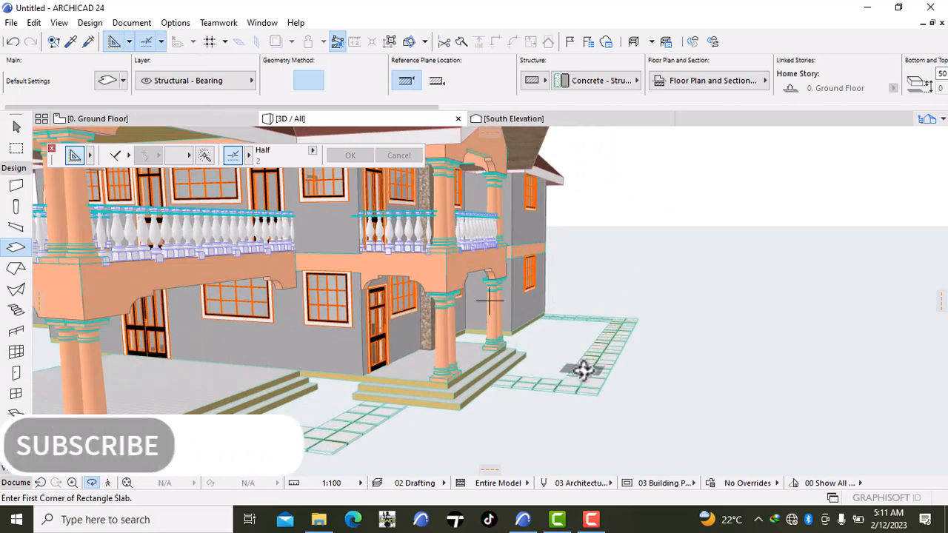
scroll(583, 370, down, 5)
scroll(585, 370, down, 3)
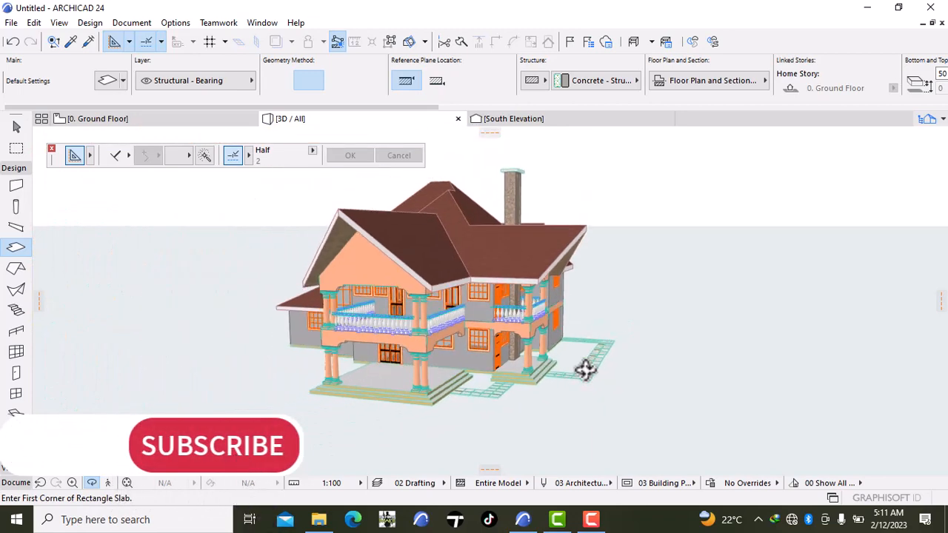
right_click(201, 282)
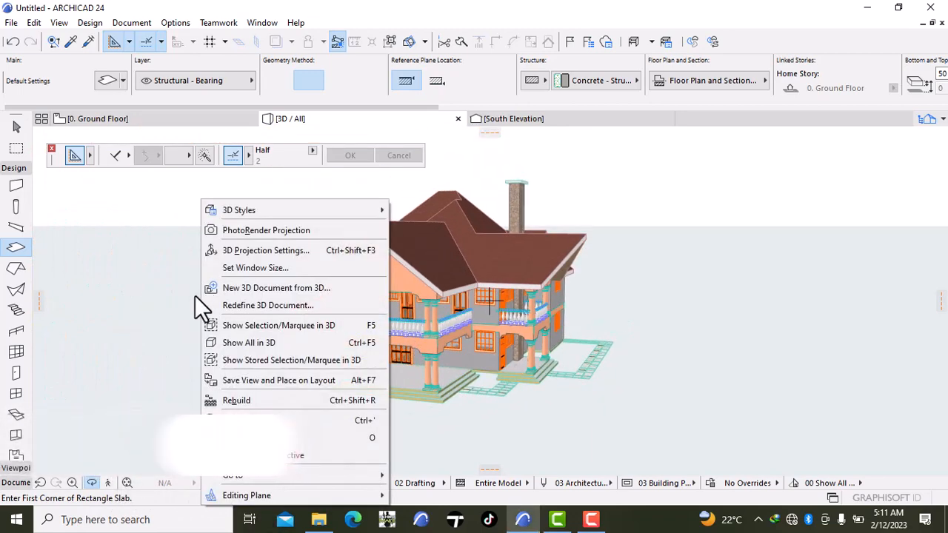
key(Escape)
drag(188, 296, 511, 307)
scroll(511, 307, down, 4)
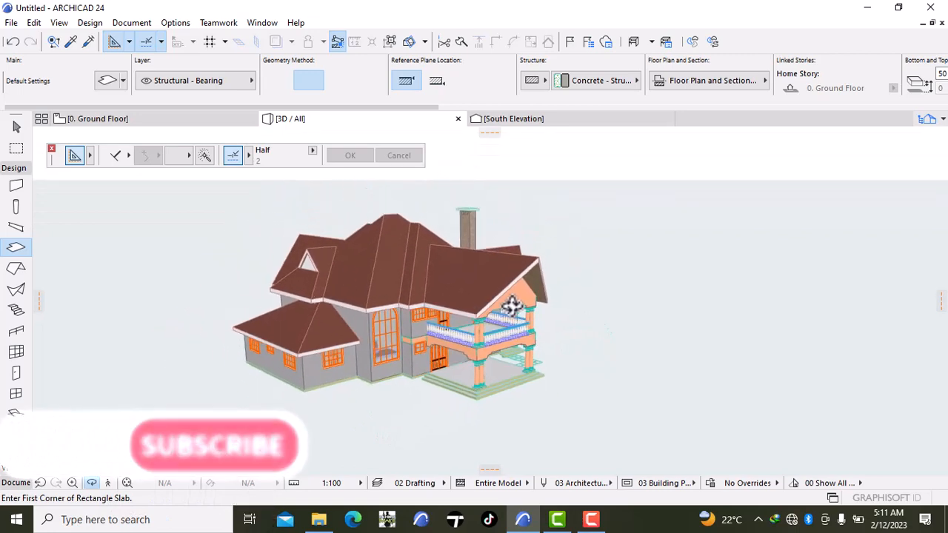
scroll(511, 307, up, 5)
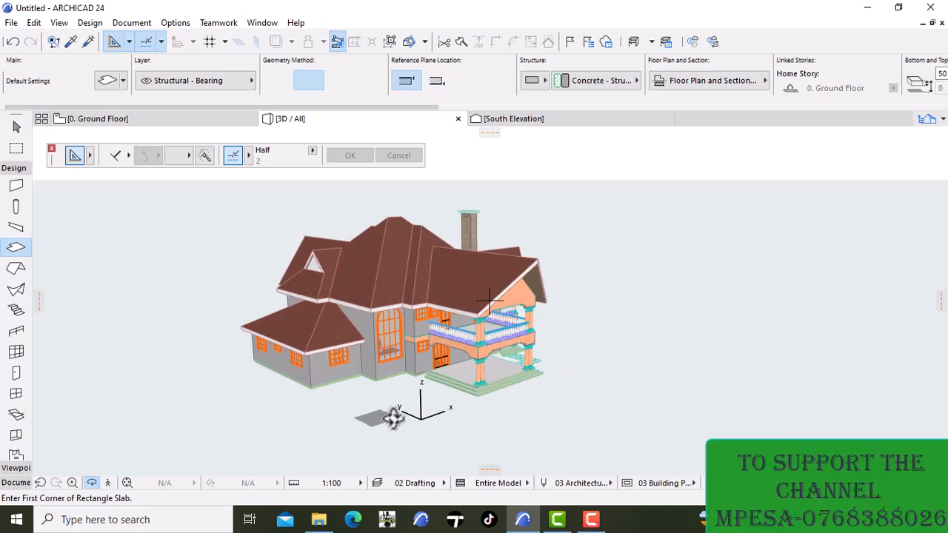
On the ground floor plan, set the wall defaults to a base offset of -450 and a top offset of -950 from Story 1
click(144, 120)
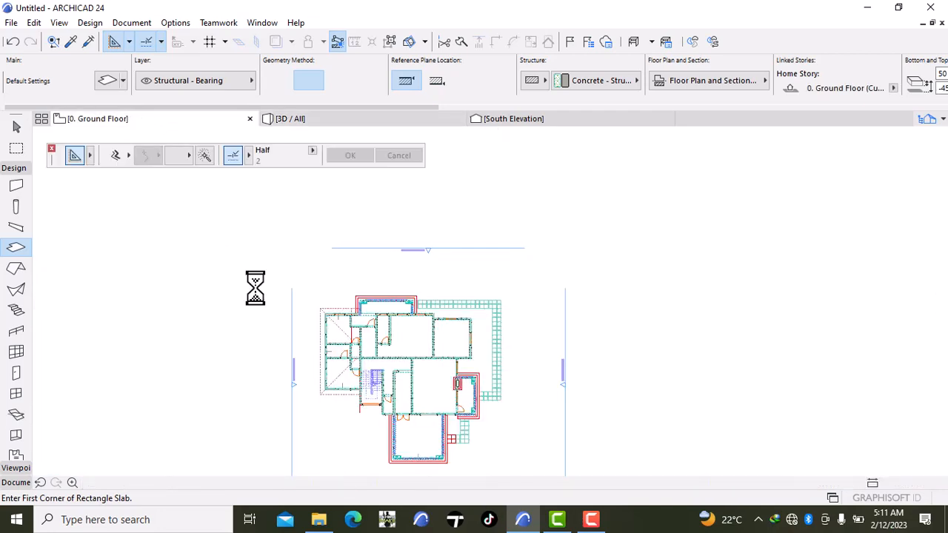
middle_drag(269, 309, 318, 229)
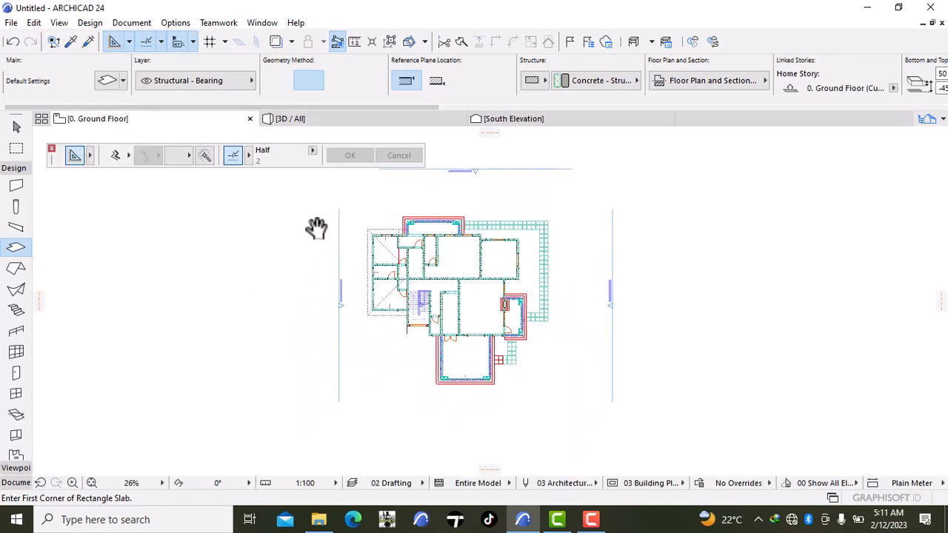
click(13, 189)
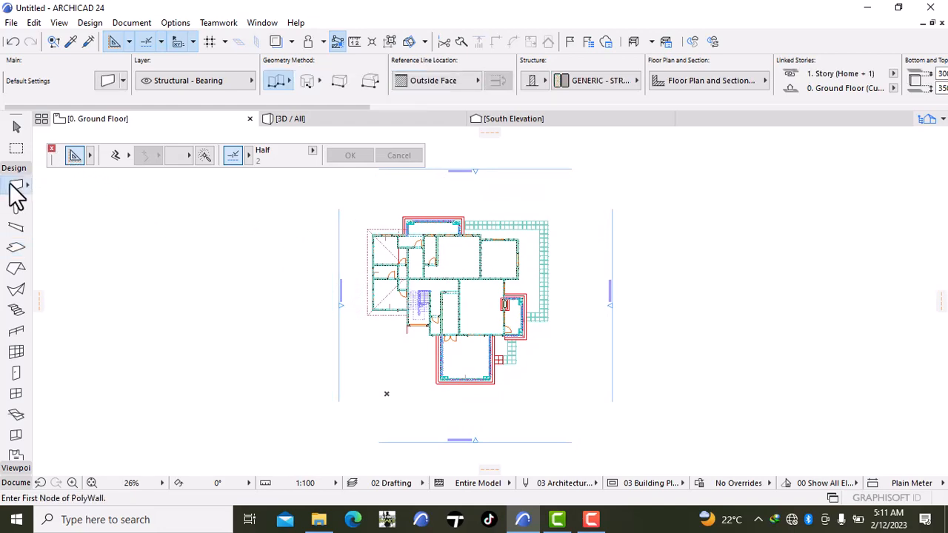
double_click(16, 189)
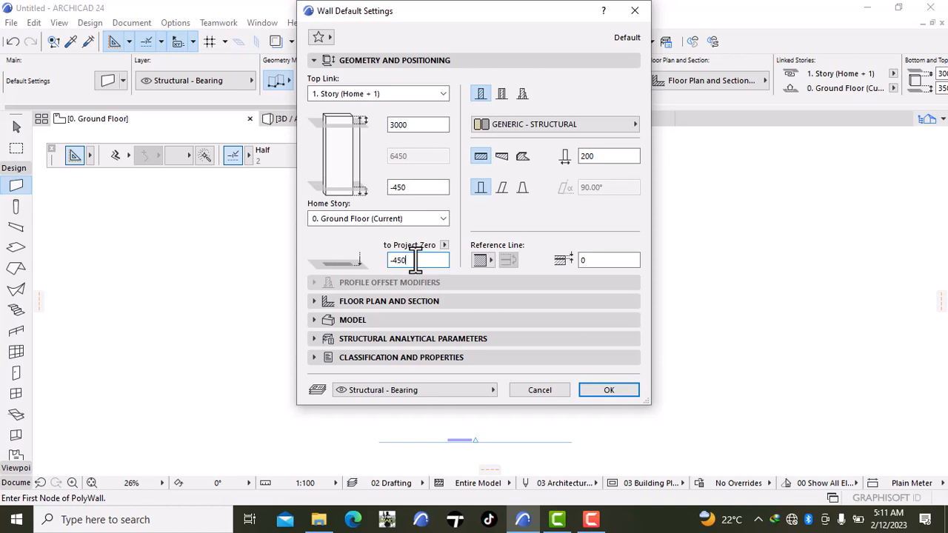
click(417, 125)
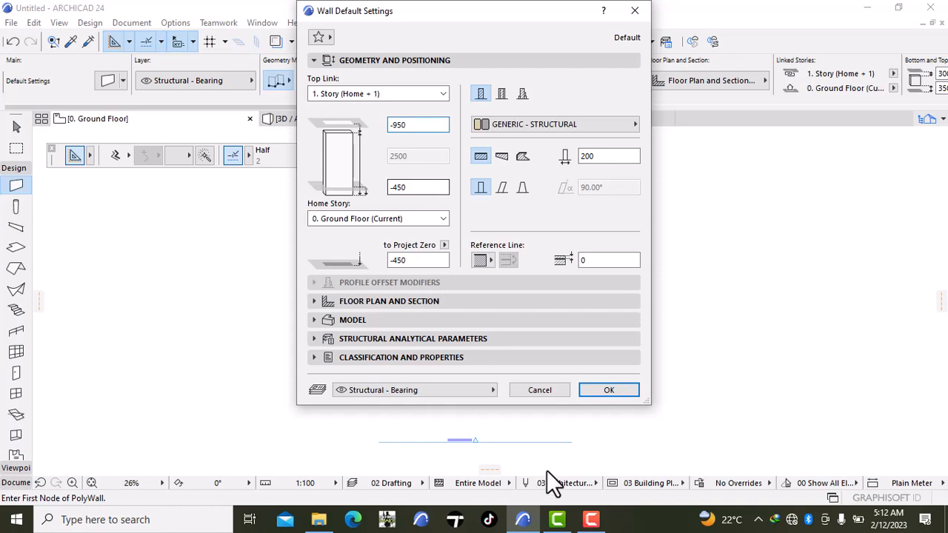
click(601, 390)
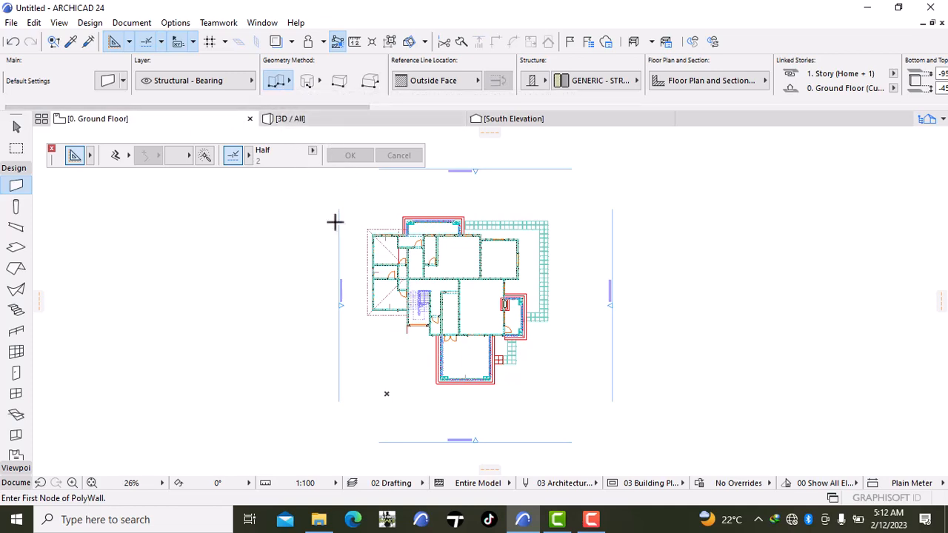
Move the West elevation marker about 9300 mm farther west of the house
key(shift)
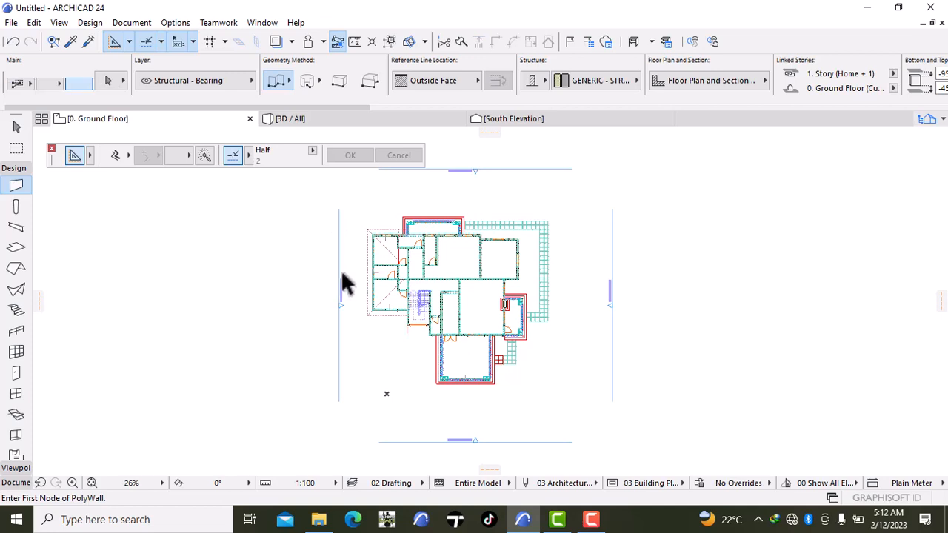
shift+click(338, 274)
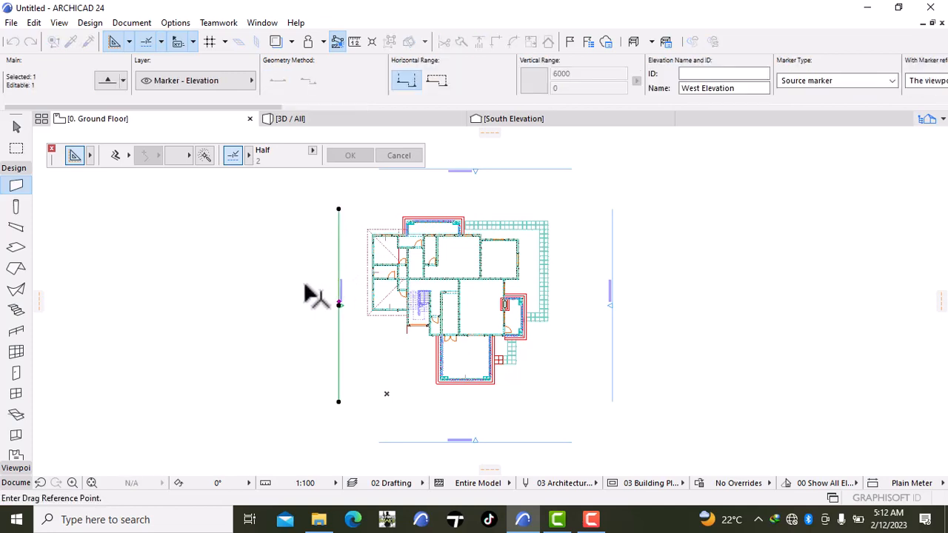
click(305, 286)
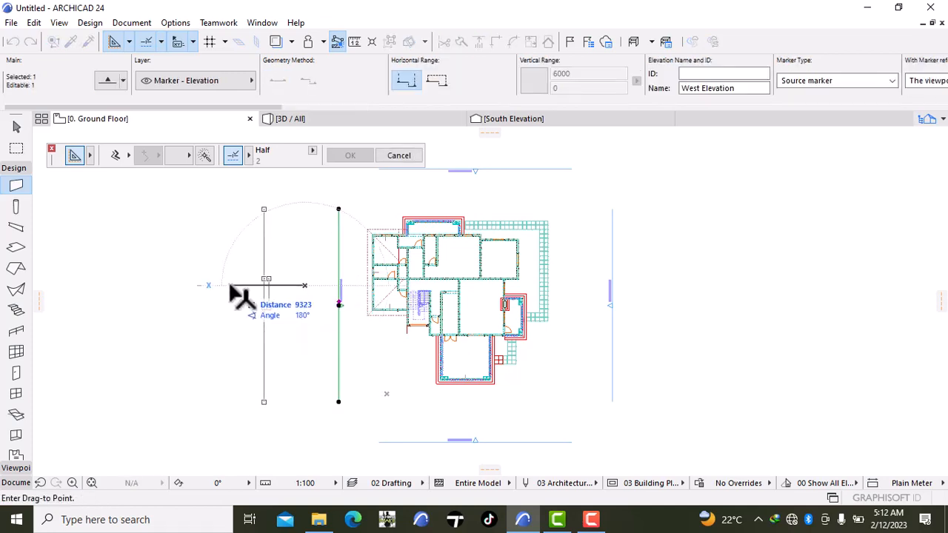
click(231, 287)
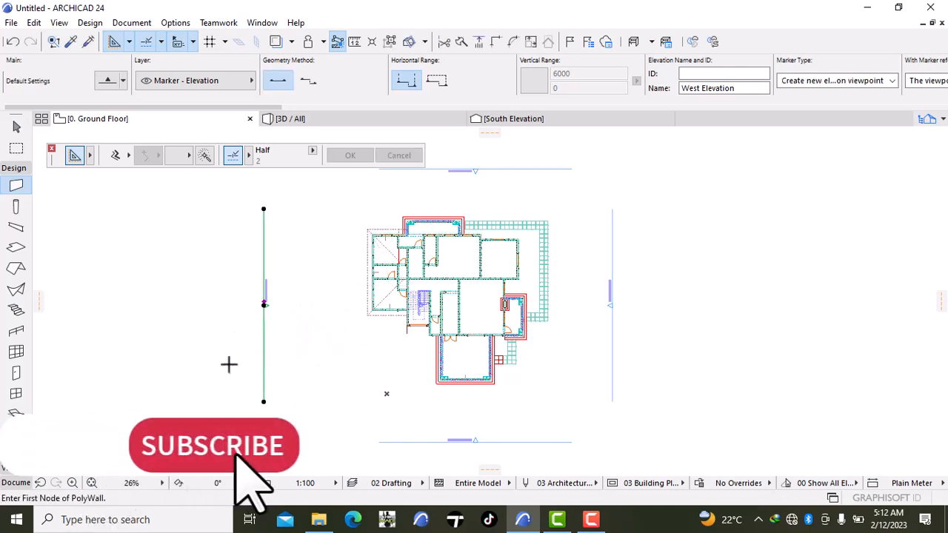
key(Escape)
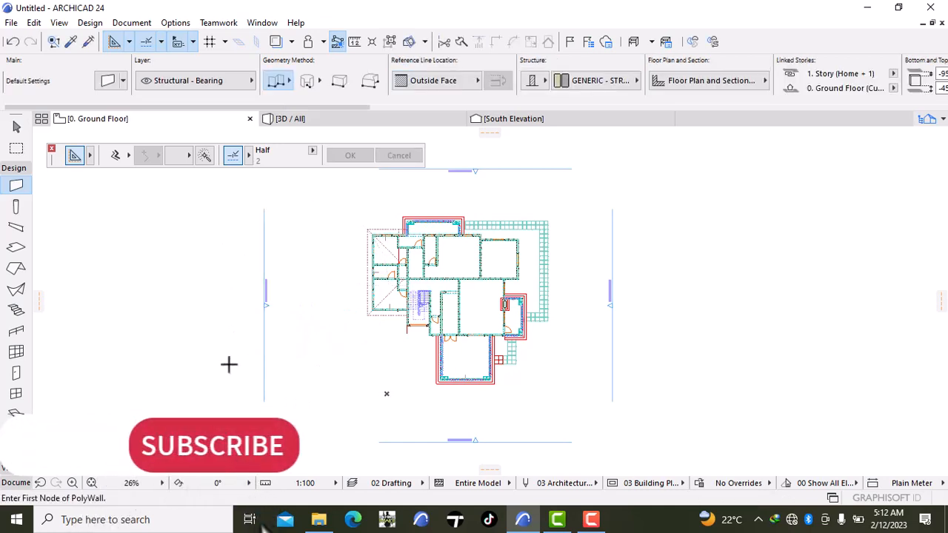
Move the South elevation marker straight down, well away from the south side of the house
click(487, 442)
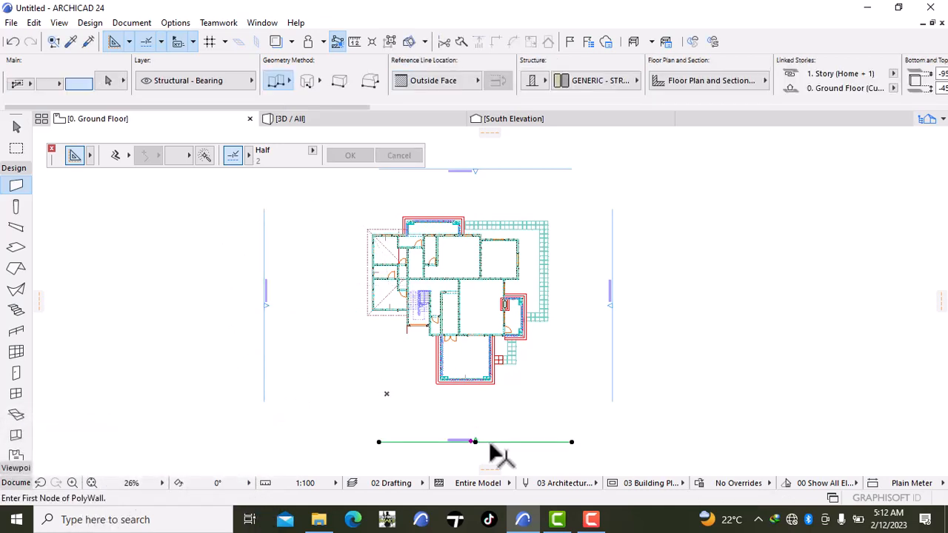
key(ctrl+d)
click(693, 354)
key(Down)
key(Down)
key(Down)
key(Down)
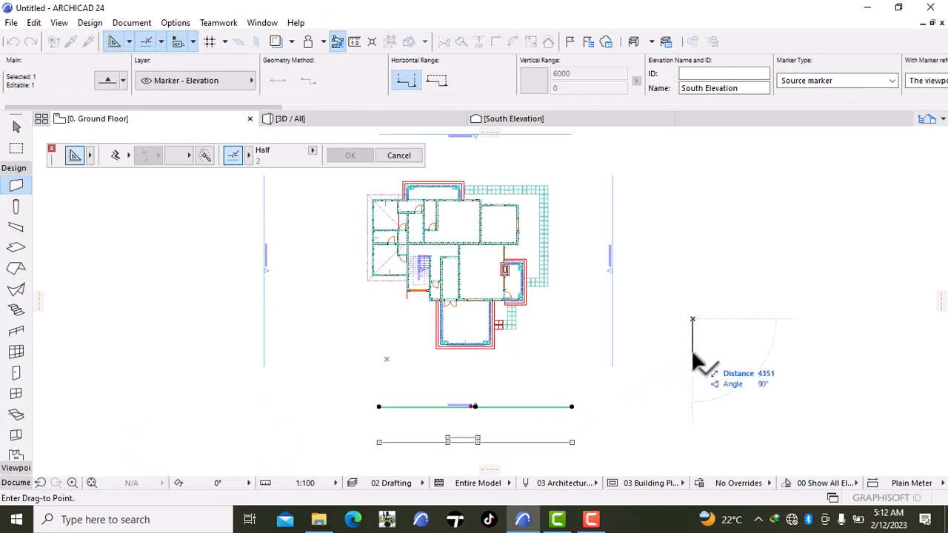
click(693, 354)
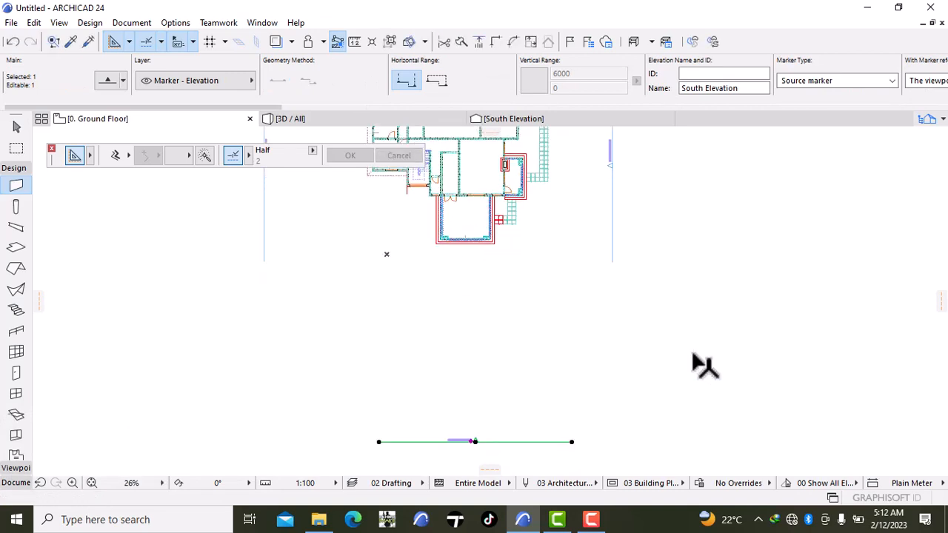
key(Escape)
Start the boundary wall with a horizontal 40000 mm segment just north of the house
scroll(719, 306, down, 5)
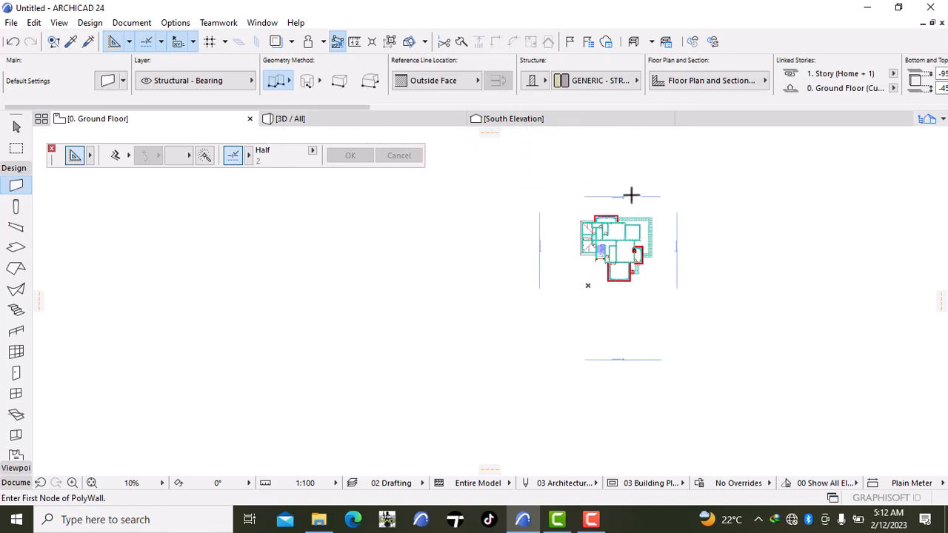
scroll(589, 194, up, 5)
middle_drag(631, 216, 525, 232)
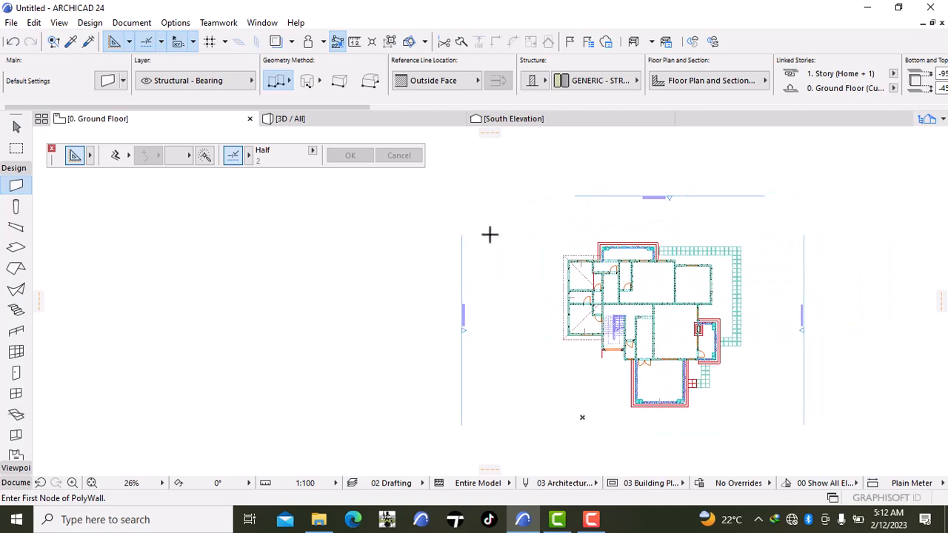
click(489, 234)
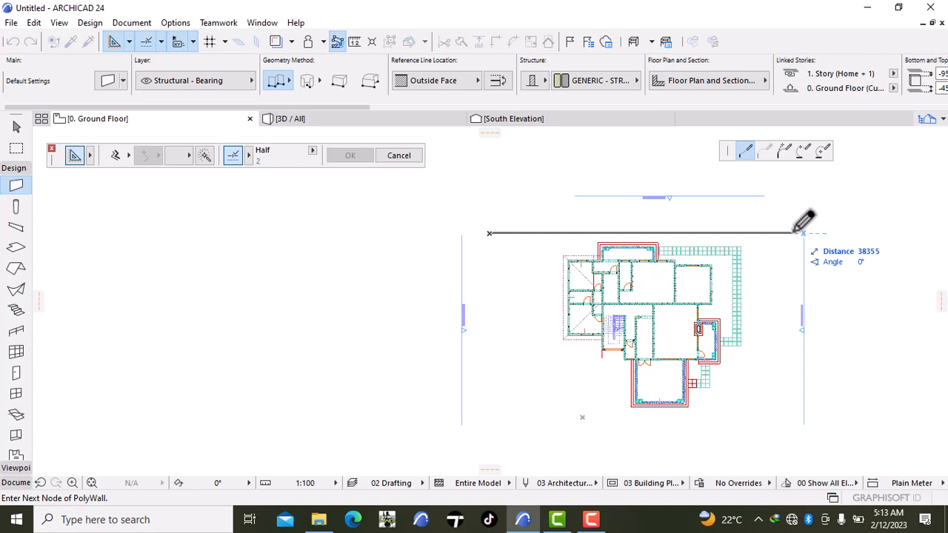
text(40000)
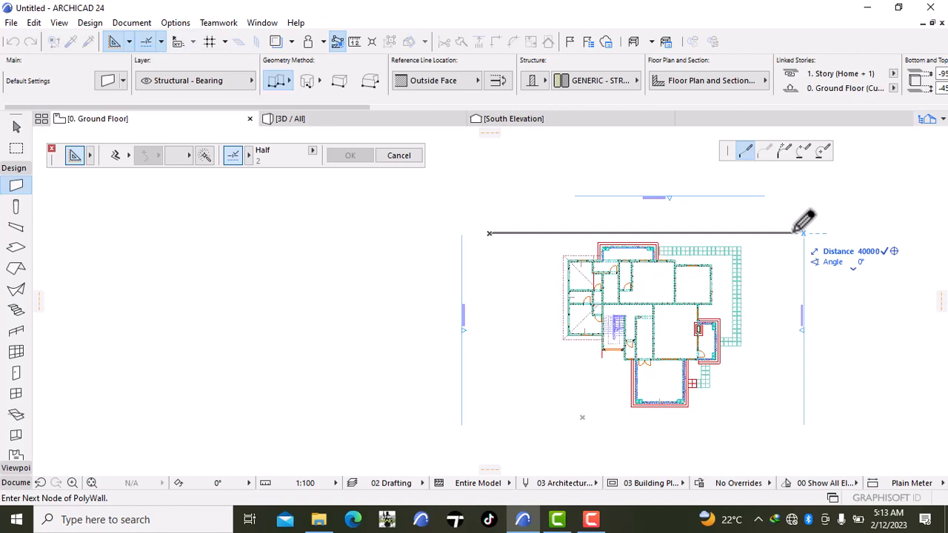
key(Return)
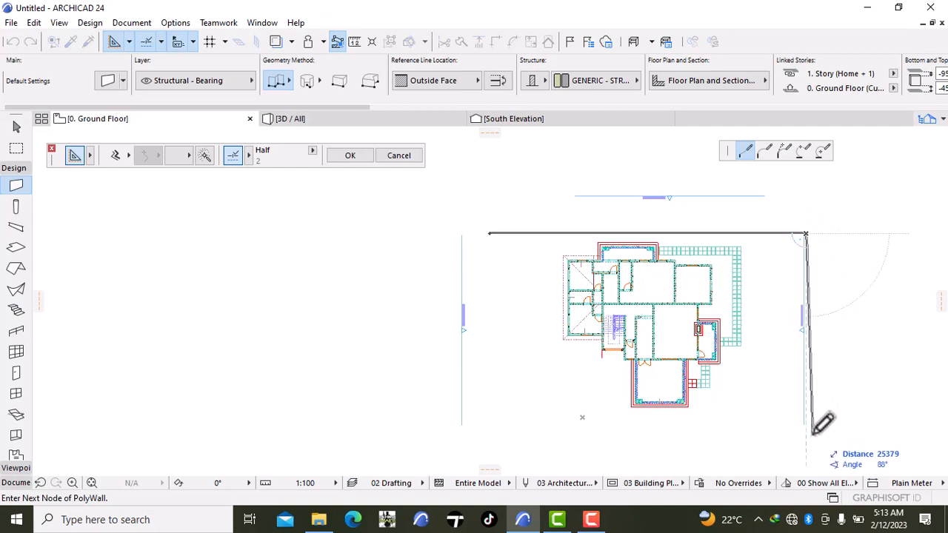
Continue the boundary wall with a 50000 mm east side and close it as a rectangle around the house
middle_drag(813, 430, 804, 348)
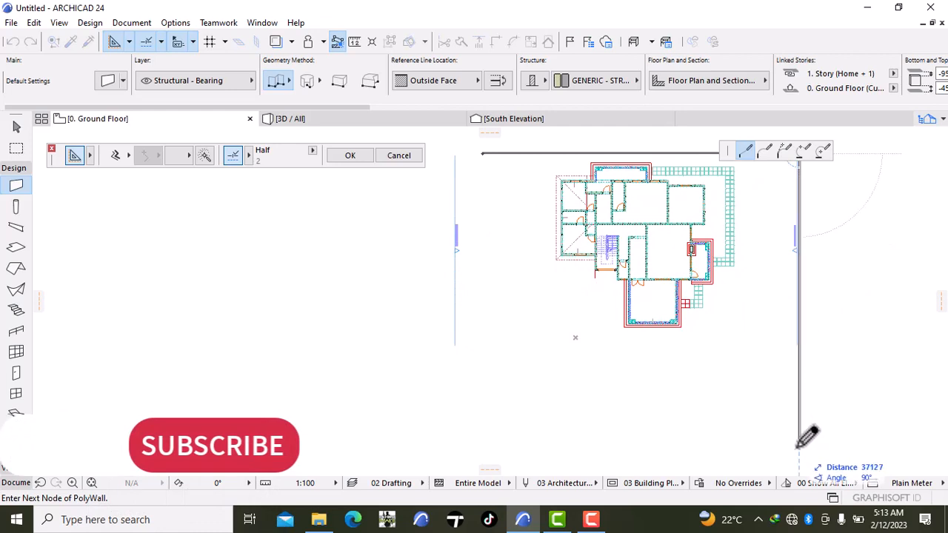
middle_drag(747, 438, 795, 356)
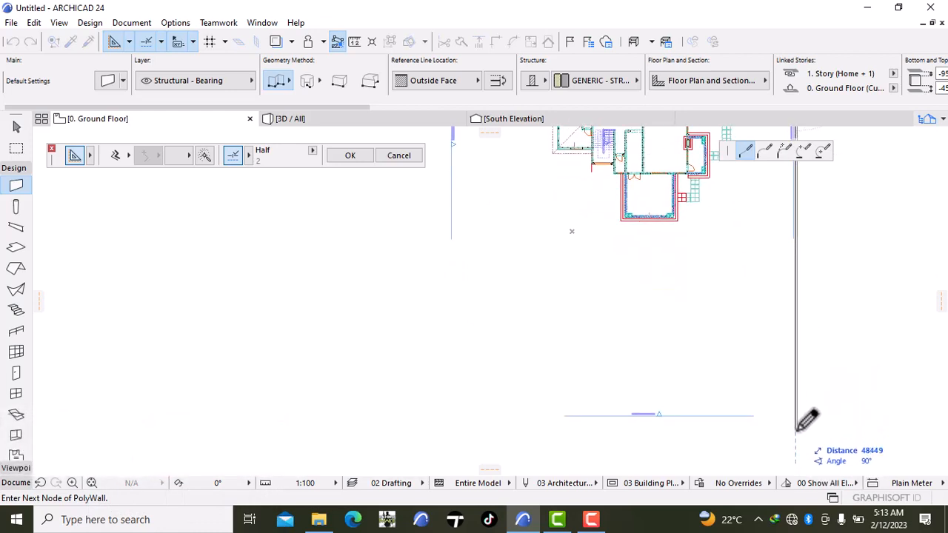
middle_drag(804, 411, 800, 377)
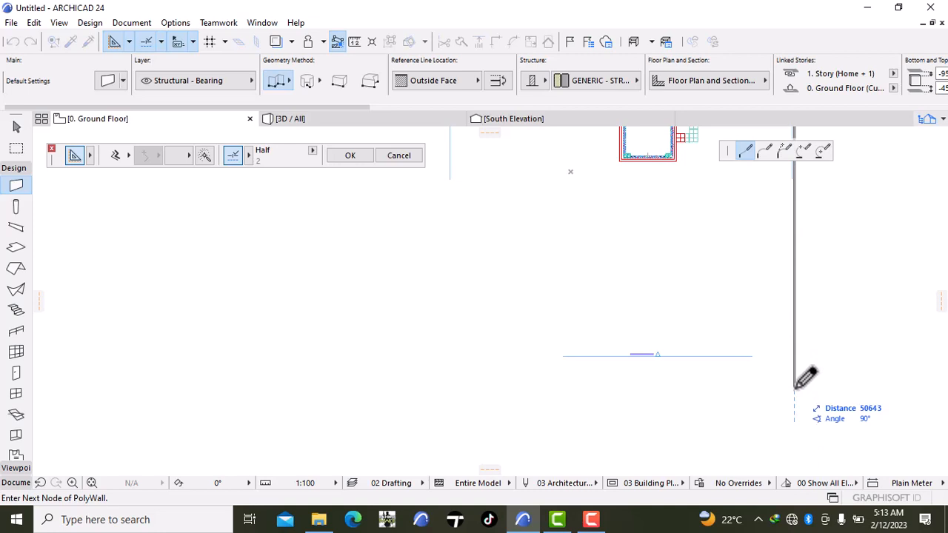
text(5000)
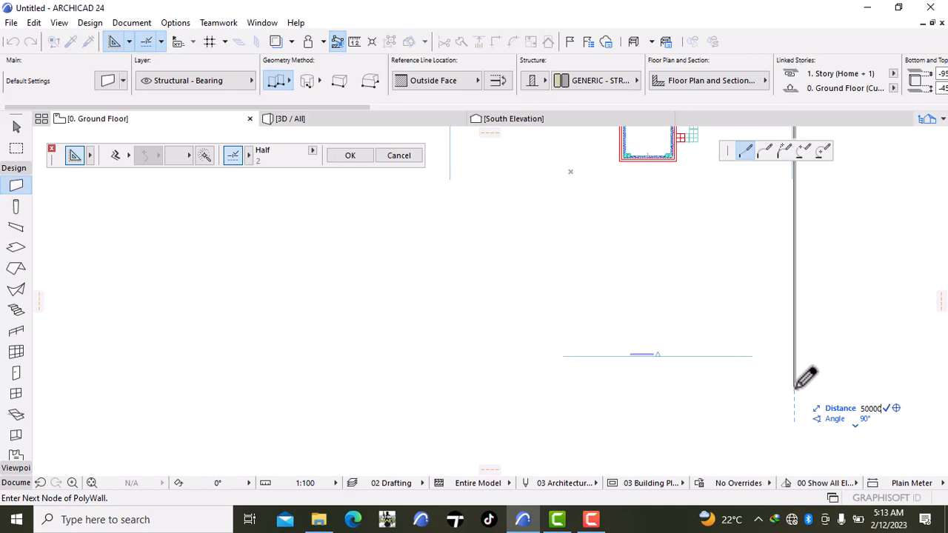
key(Return)
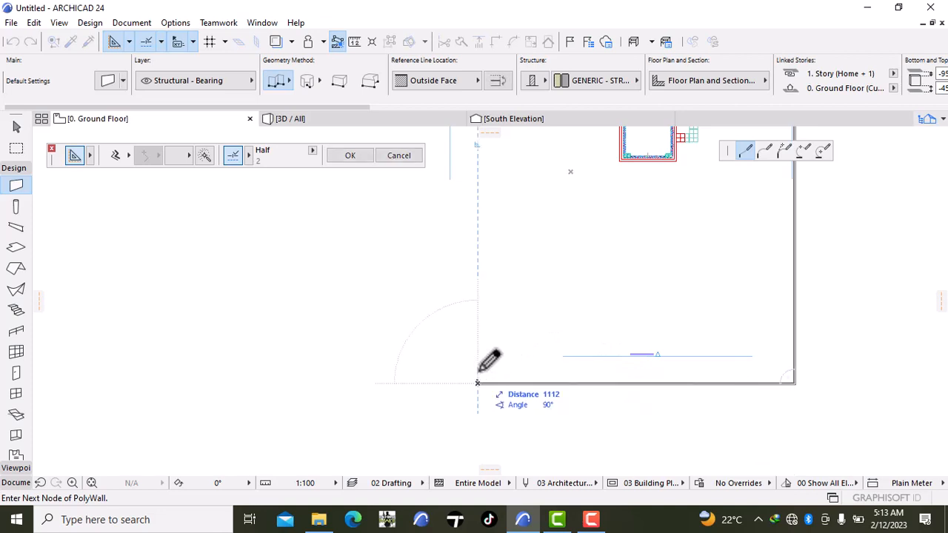
scroll(495, 287, down, 5)
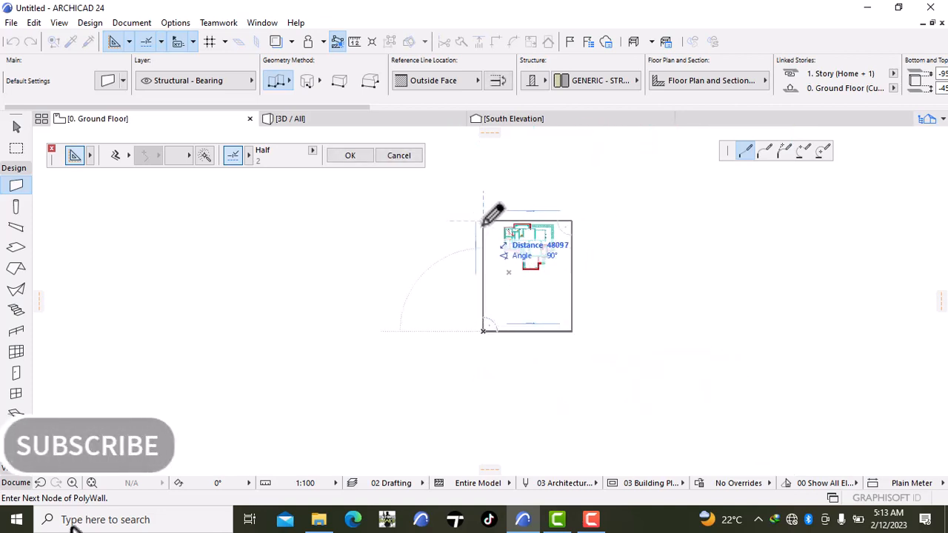
key(Escape)
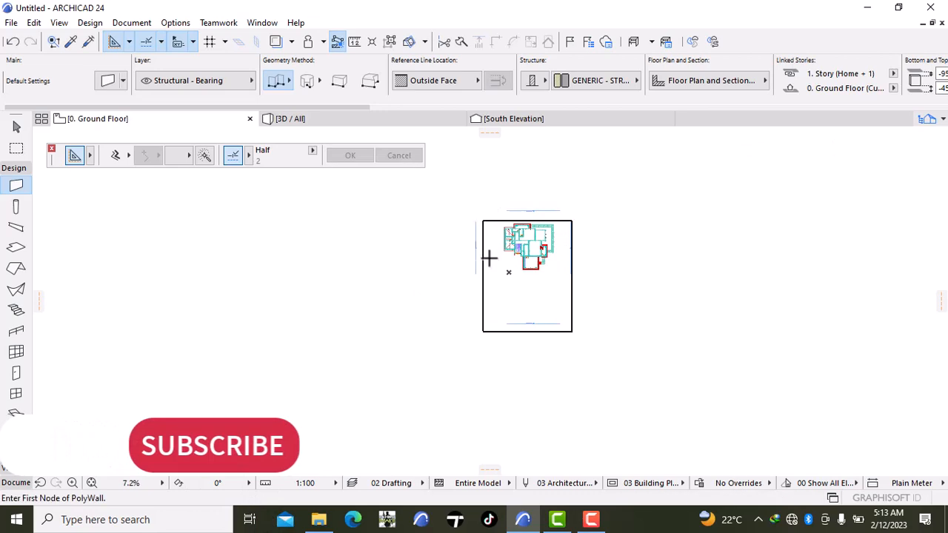
Move the East elevation marker horizontally east so it sits outside the boundary wall
scroll(488, 261, up, 4)
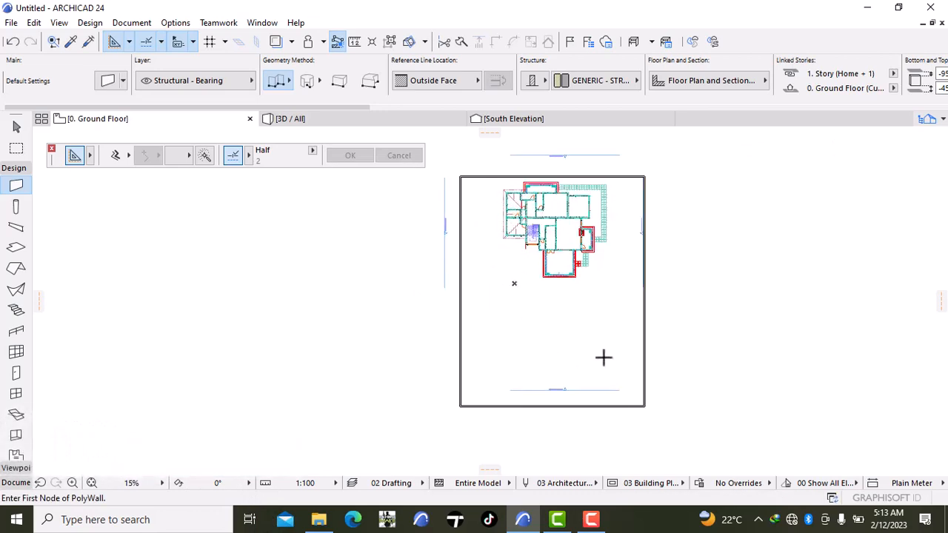
scroll(671, 259, up, 3)
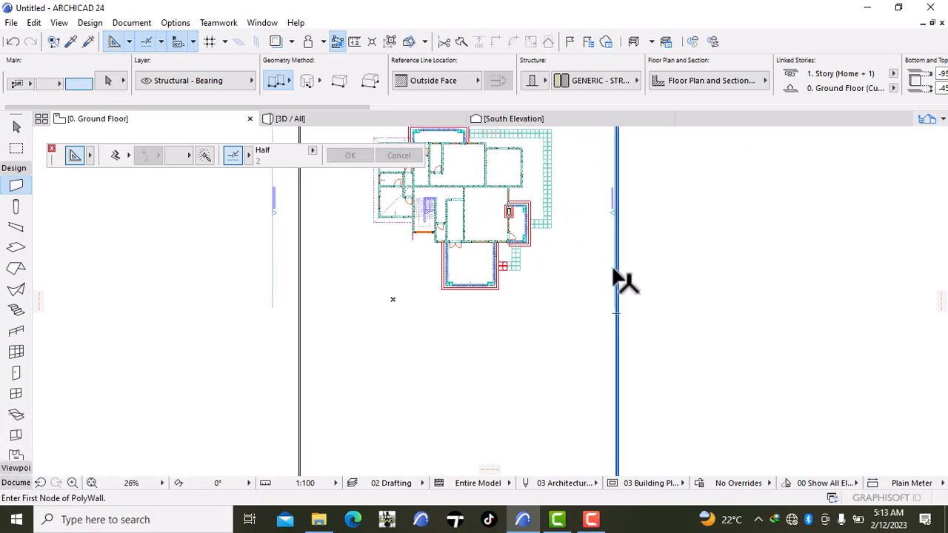
scroll(612, 272, up, 8)
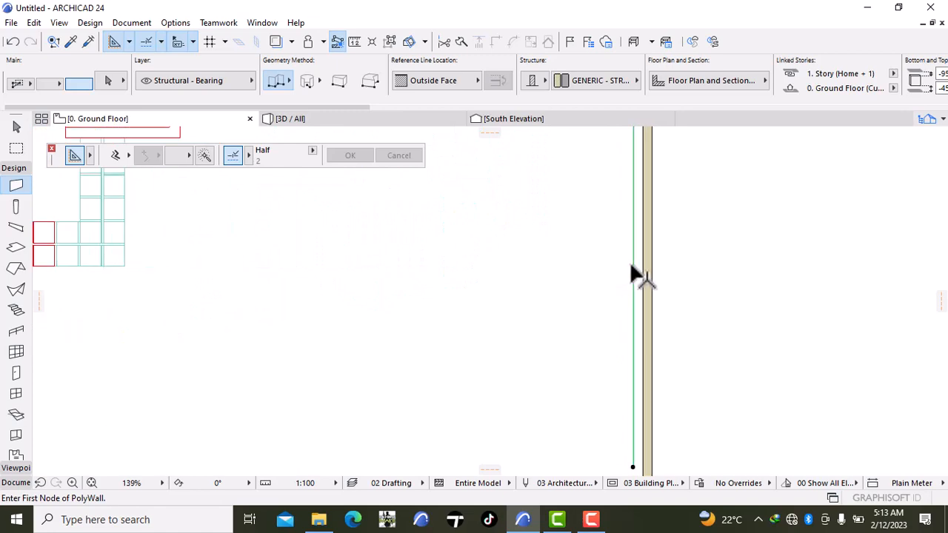
click(634, 273)
scroll(616, 279, down, 8)
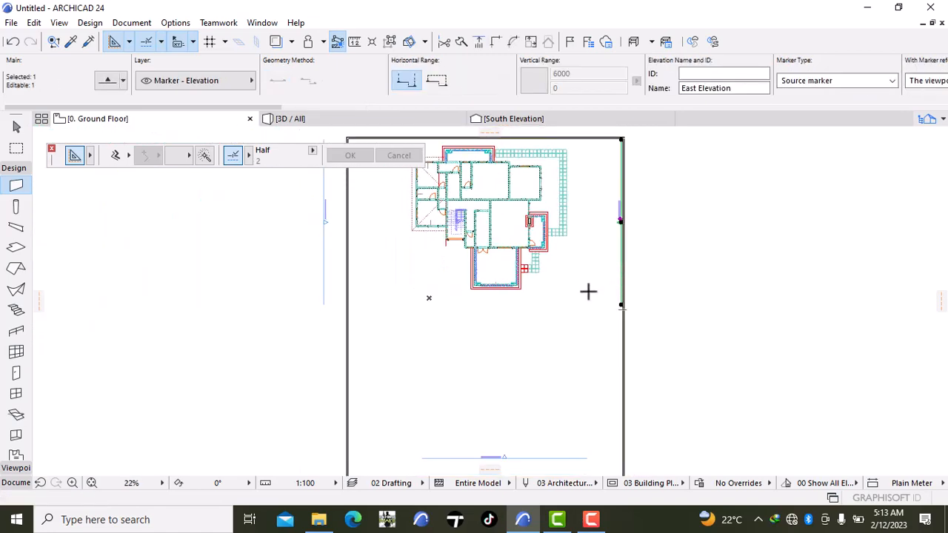
click(587, 291)
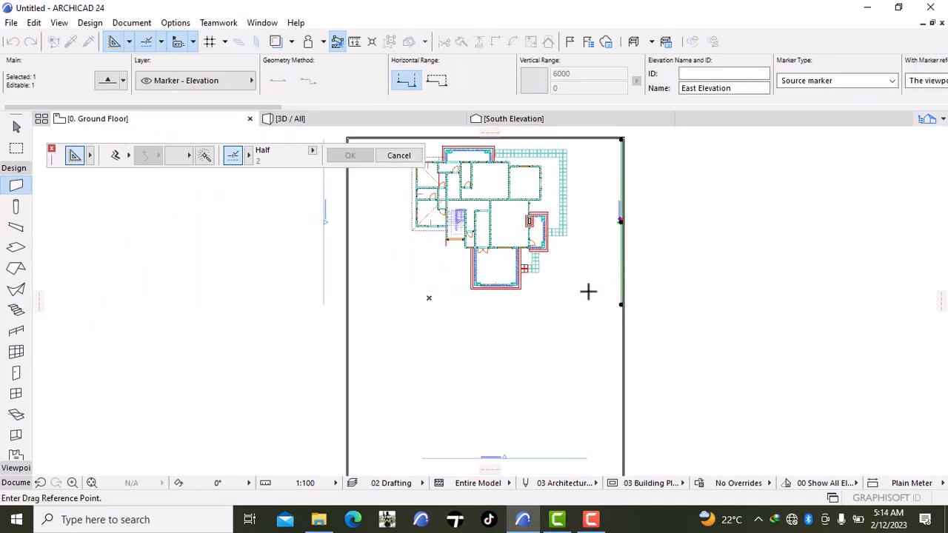
click(652, 291)
key(Escape)
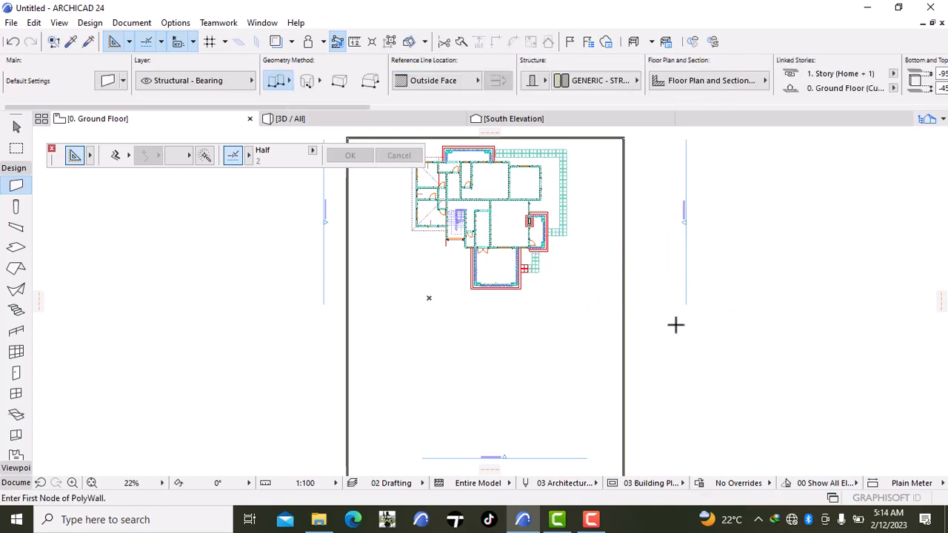
Move the South elevation marker straight down so it sits south of the boundary wall
scroll(659, 342, down, 4)
scroll(613, 348, up, 4)
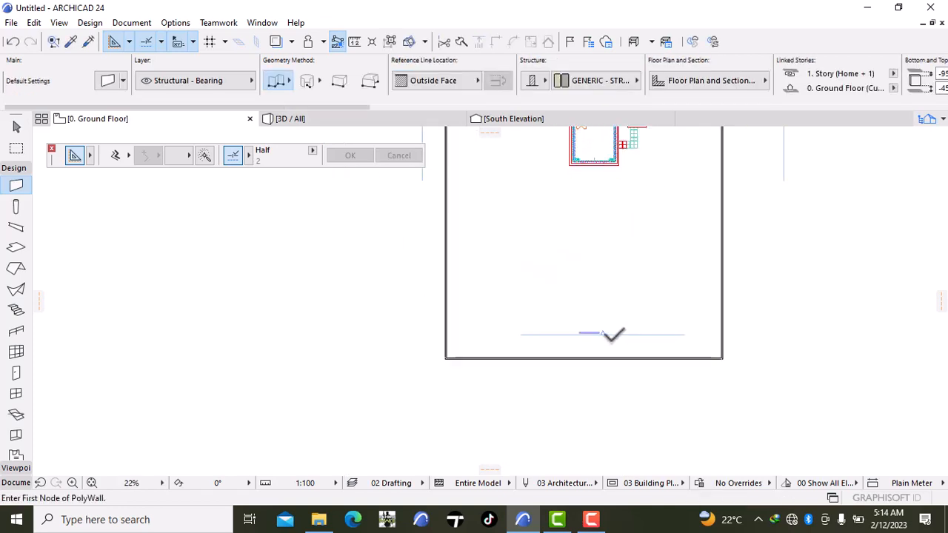
shift+click(630, 333)
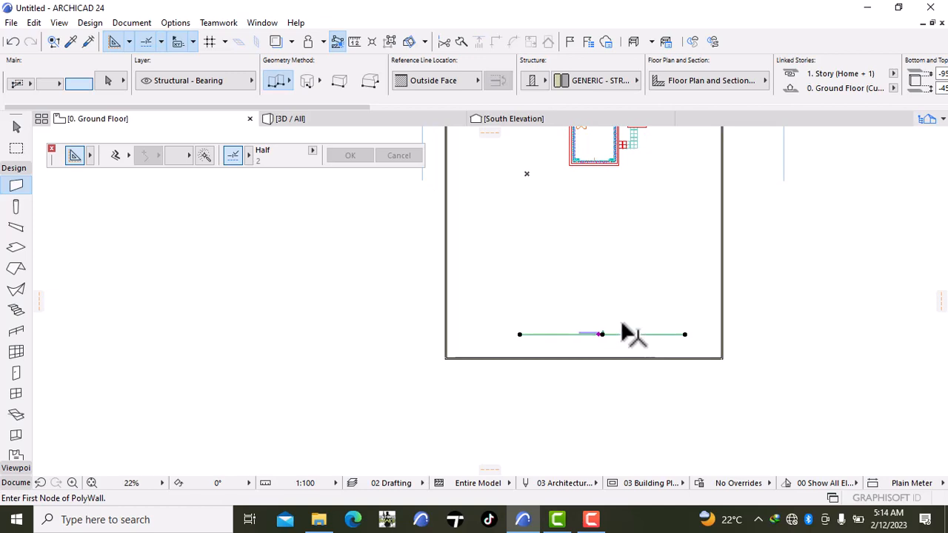
key(ctrl+d)
click(621, 301)
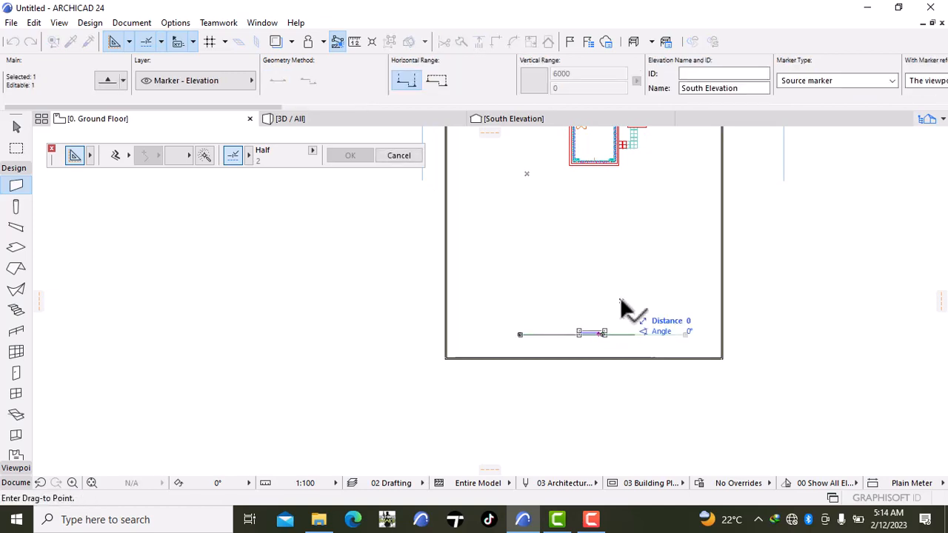
click(621, 403)
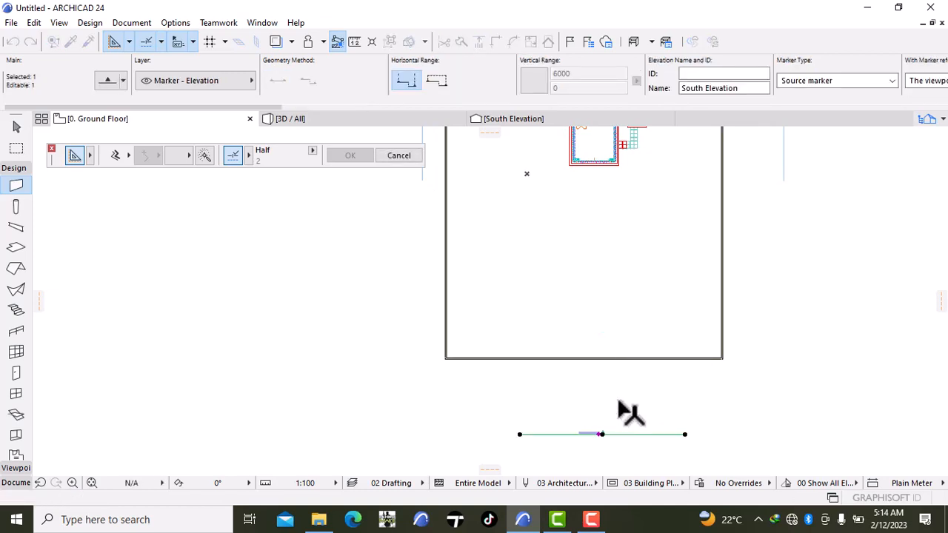
key(Escape)
scroll(638, 206, down, 4)
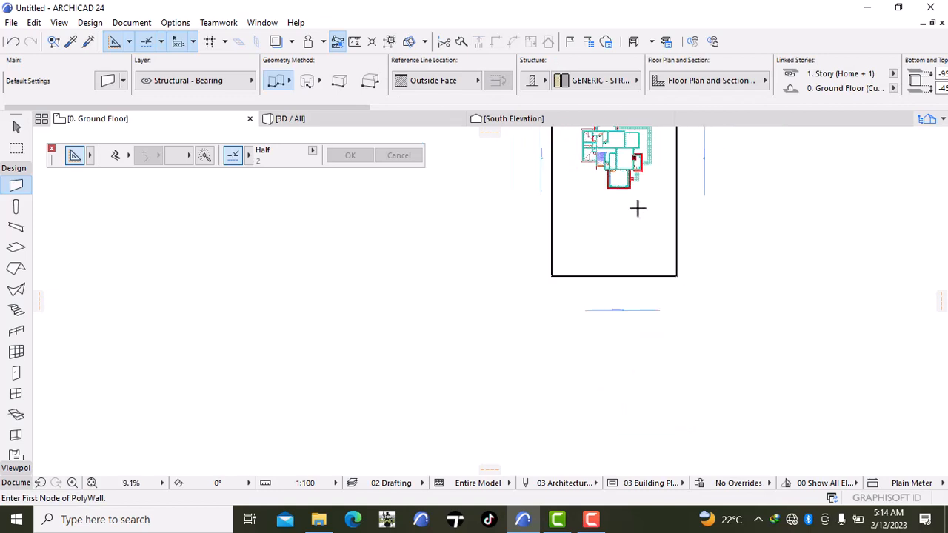
middle_drag(637, 209, 616, 232)
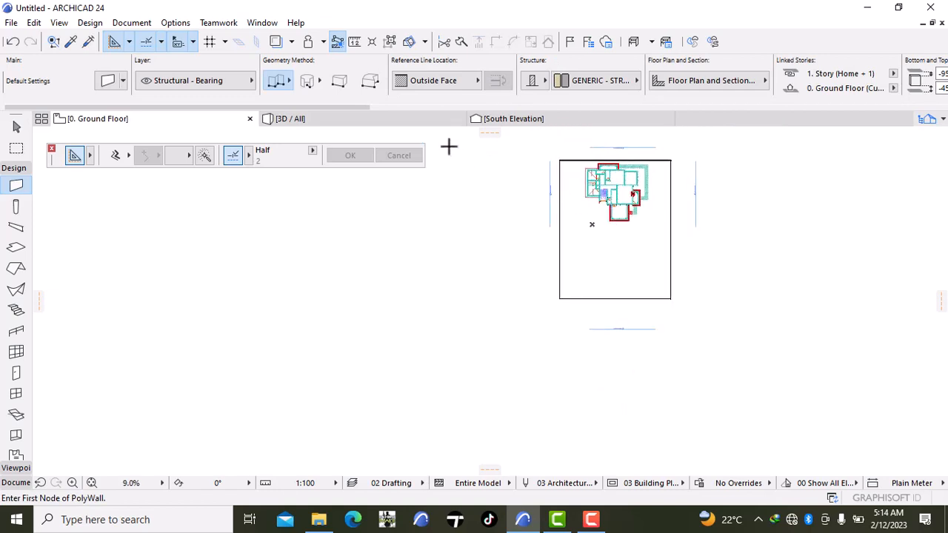
Examine the boundary wall around the house in the 3D view and return to the Ground Floor plan
click(400, 117)
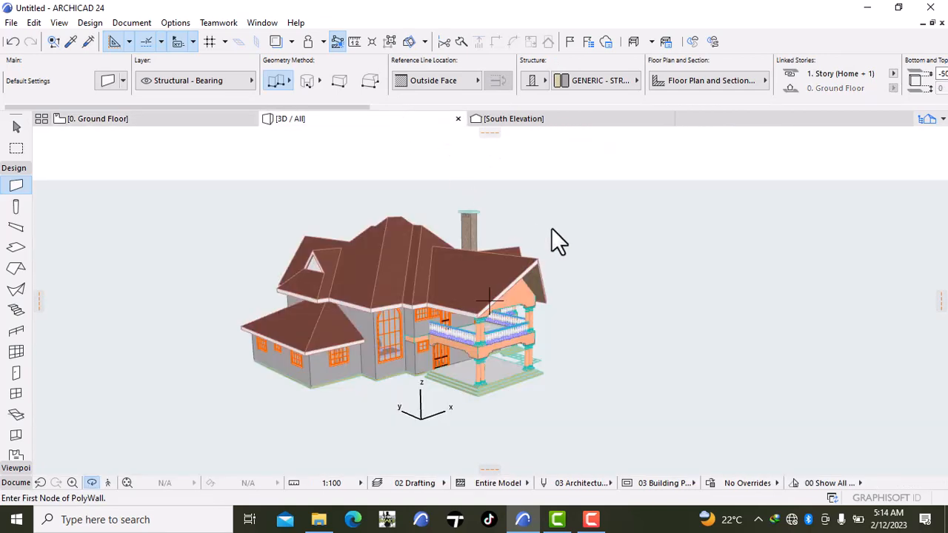
shift+middle_drag(558, 237, 561, 254)
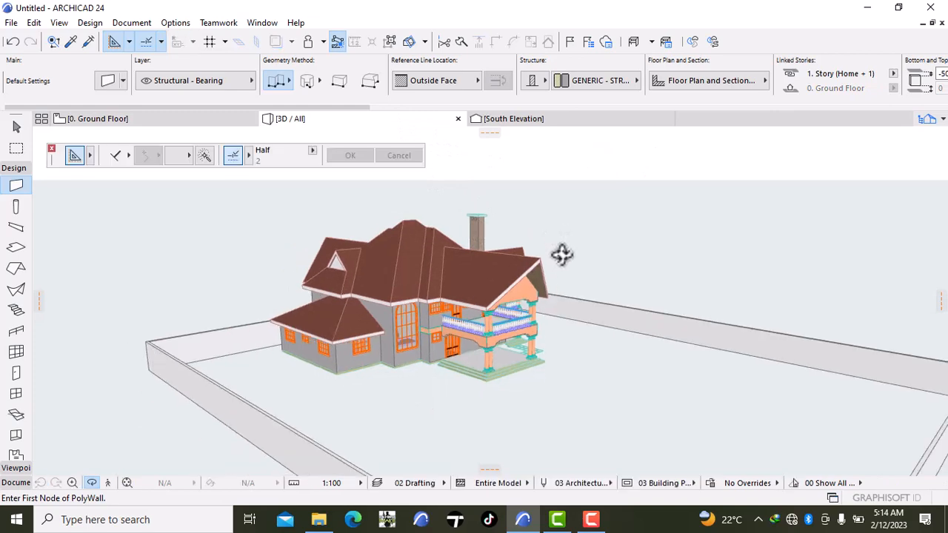
scroll(561, 254, down, 3)
click(176, 120)
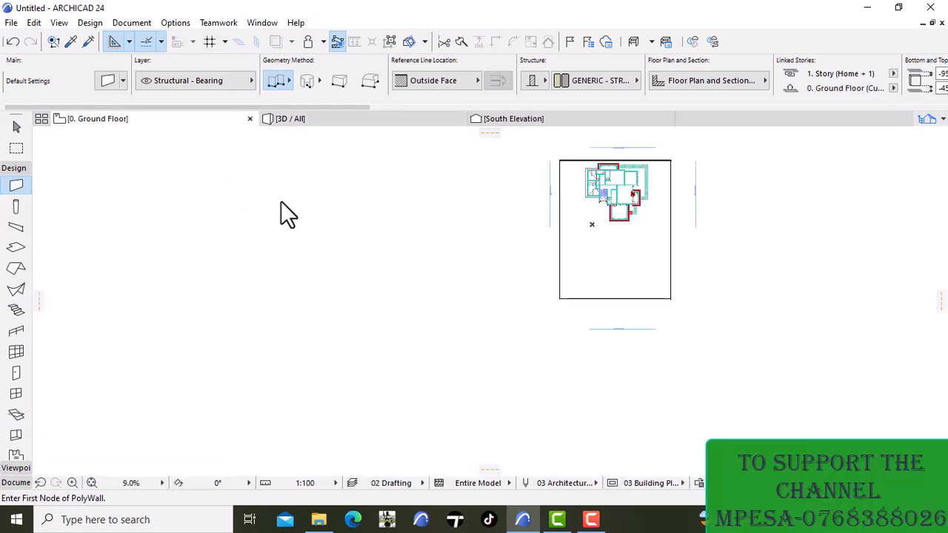
Turn off all three surface overrides on the four boundary walls and view them in 3D
scroll(521, 266, up, 5)
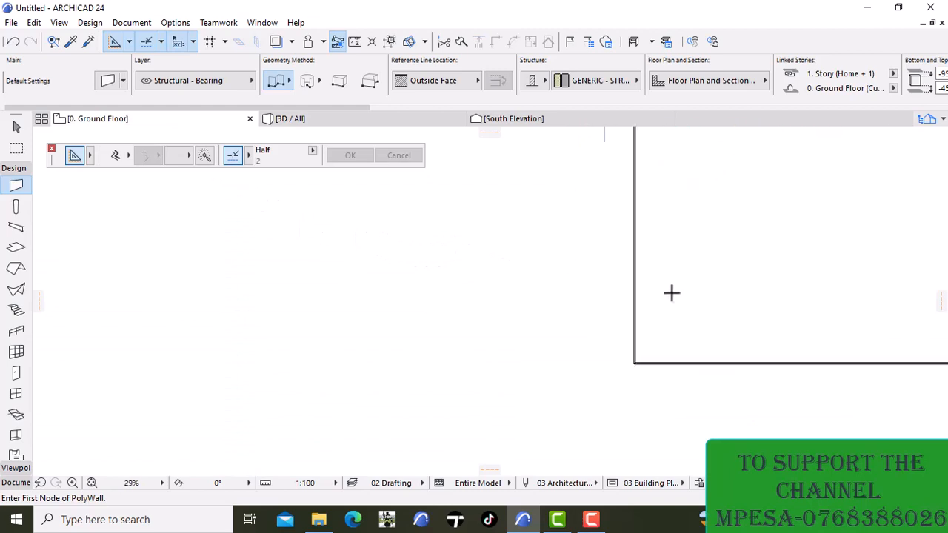
shift+click(635, 313)
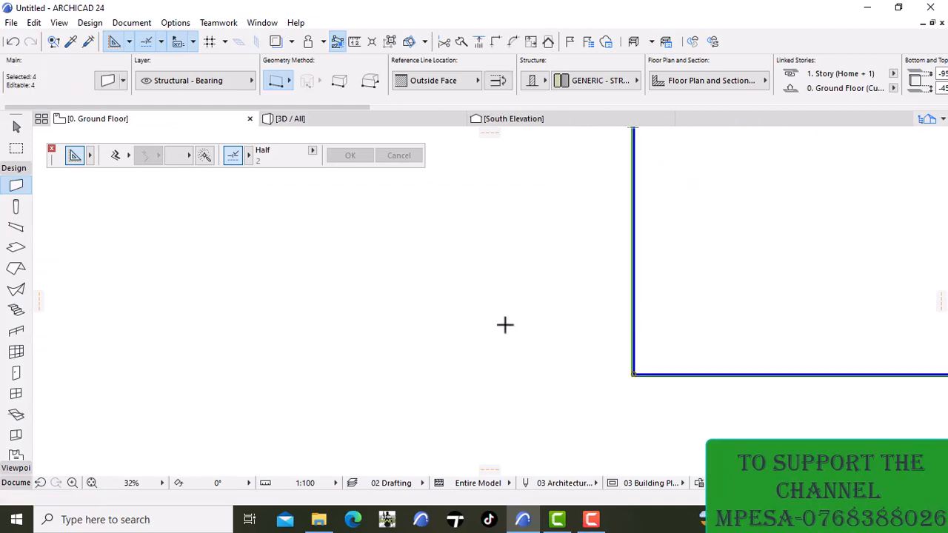
key(ctrl+t)
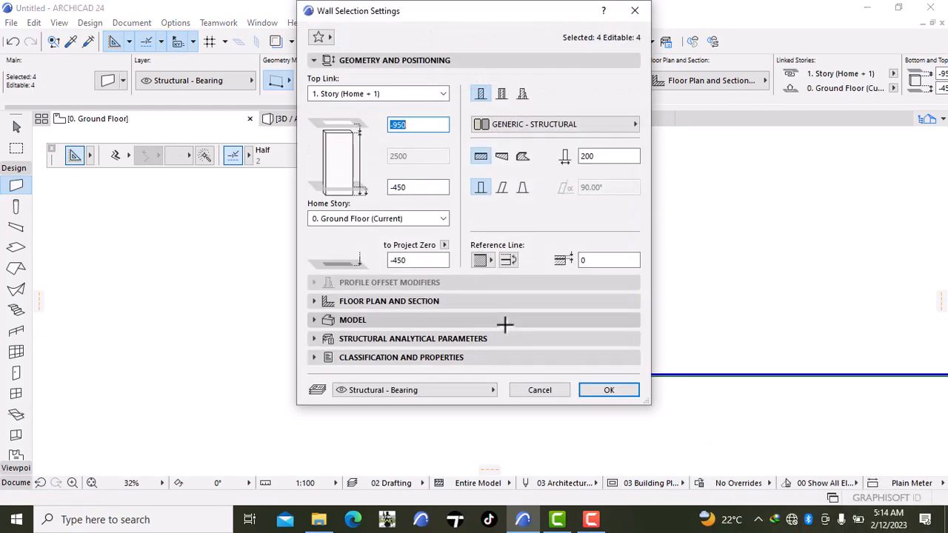
click(403, 319)
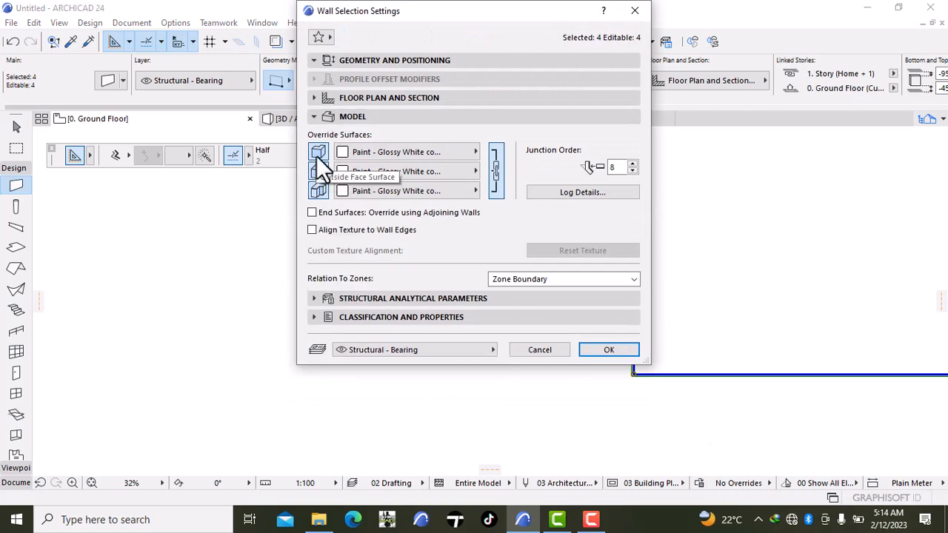
click(317, 154)
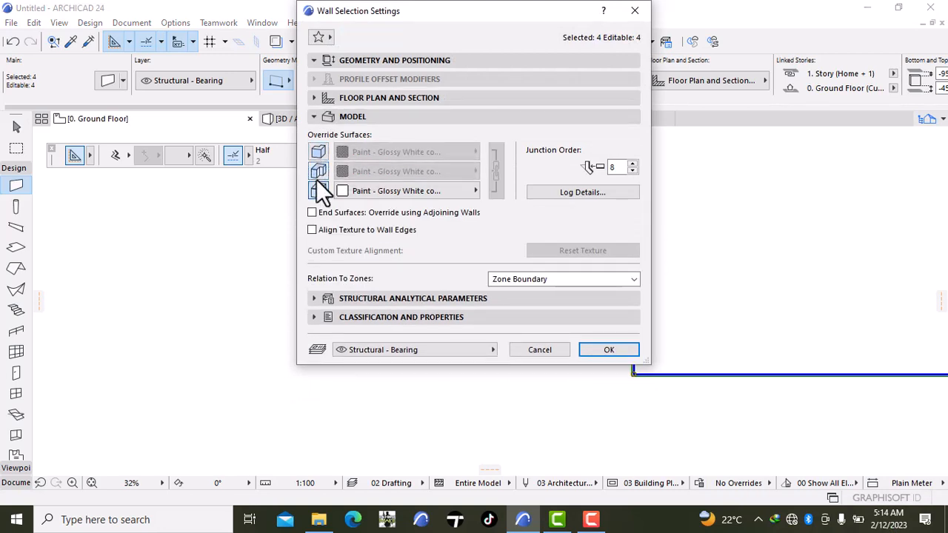
click(318, 172)
click(319, 172)
click(319, 190)
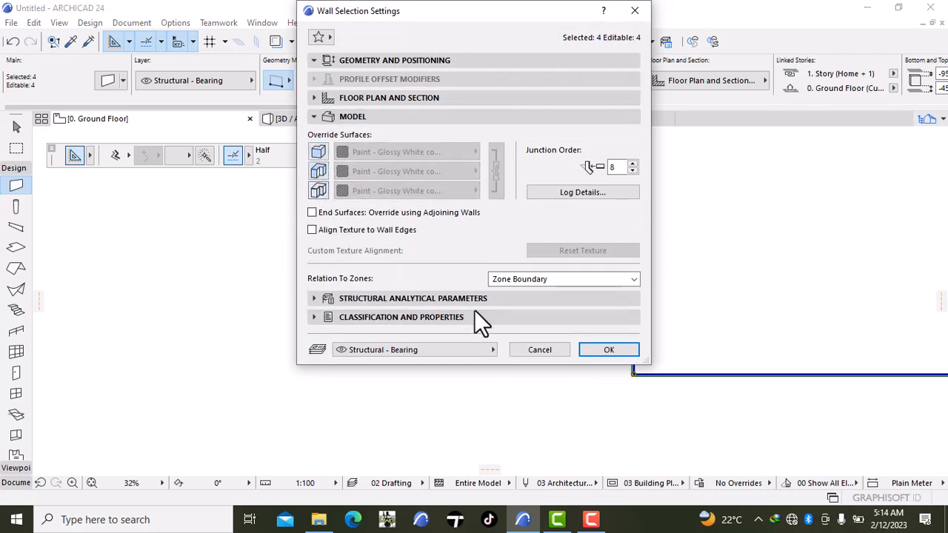
click(603, 350)
click(341, 123)
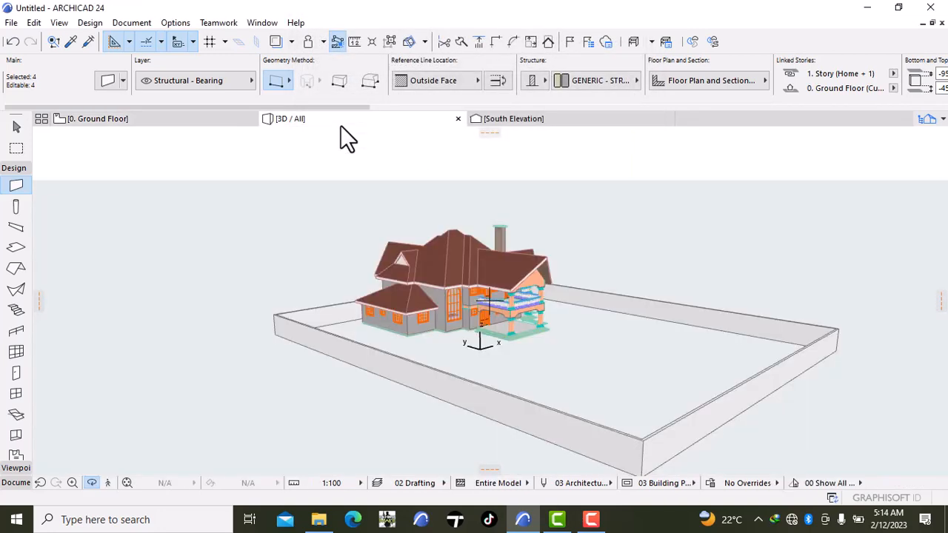
key(Escape)
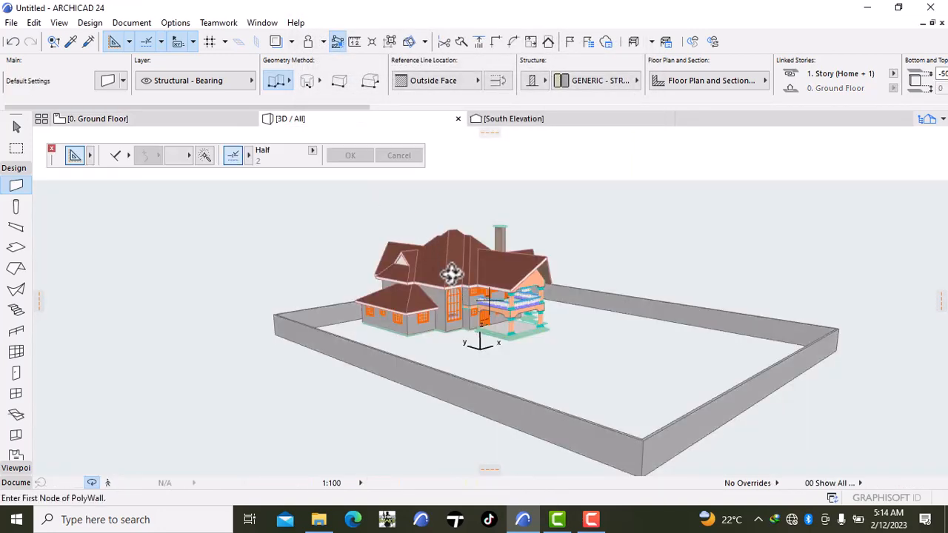
right_click(735, 245)
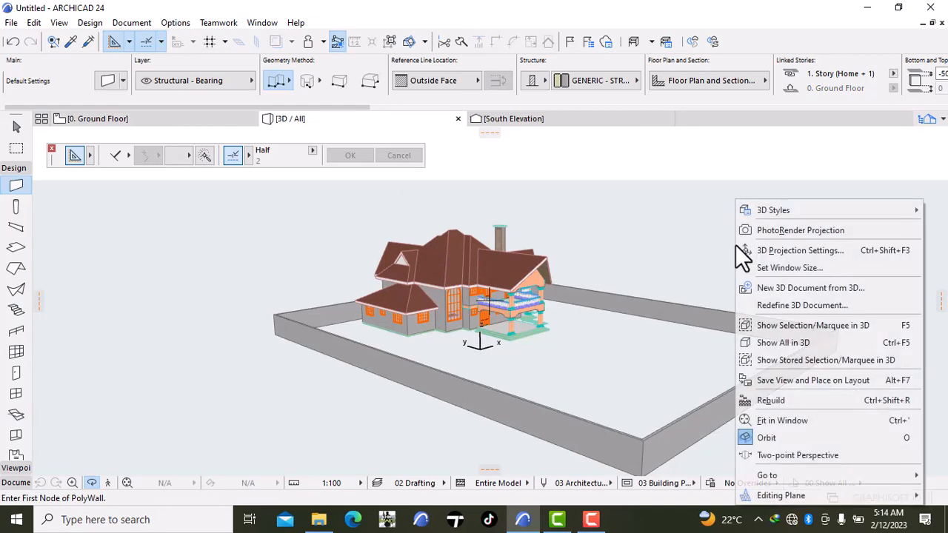
click(704, 341)
drag(807, 253, 802, 225)
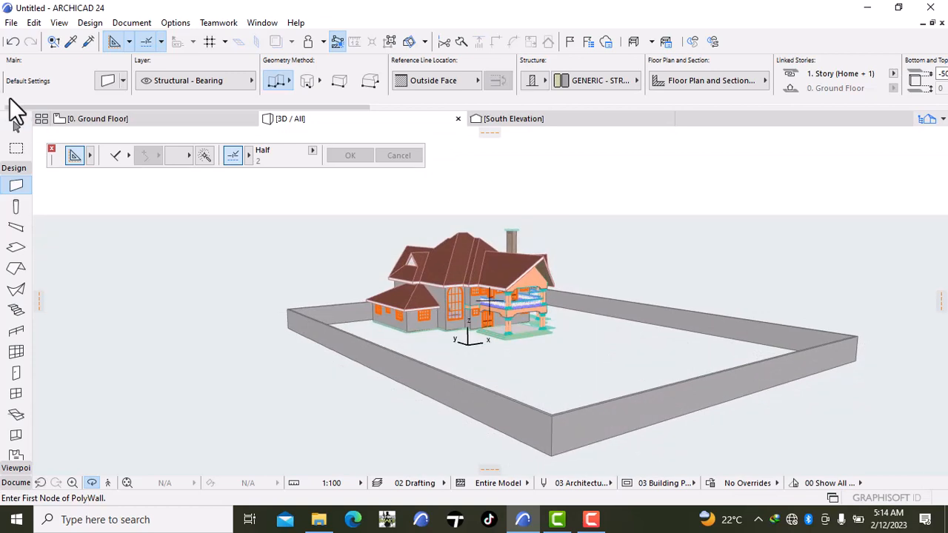
Override all three surfaces of the four boundary walls with Stucco - Yellow Rough and display them in 3D
click(139, 117)
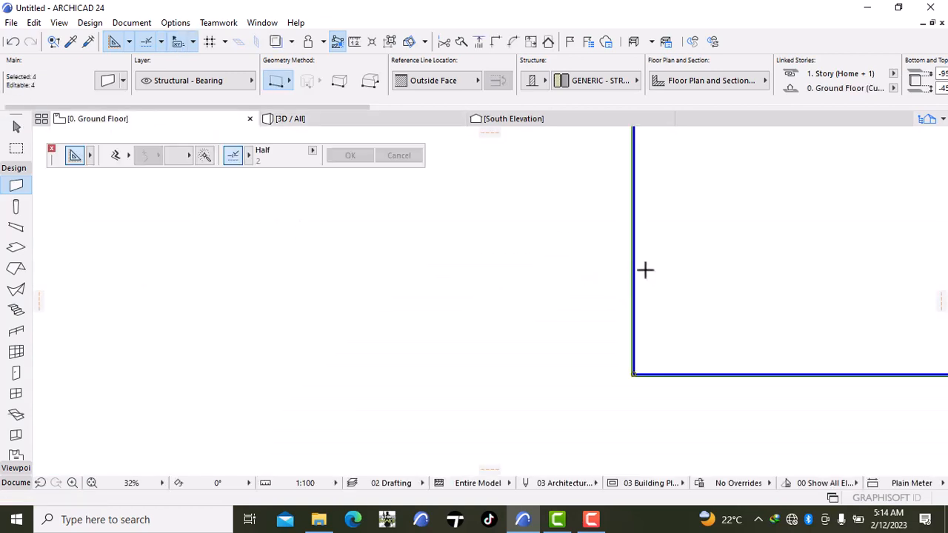
key(ctrl+t)
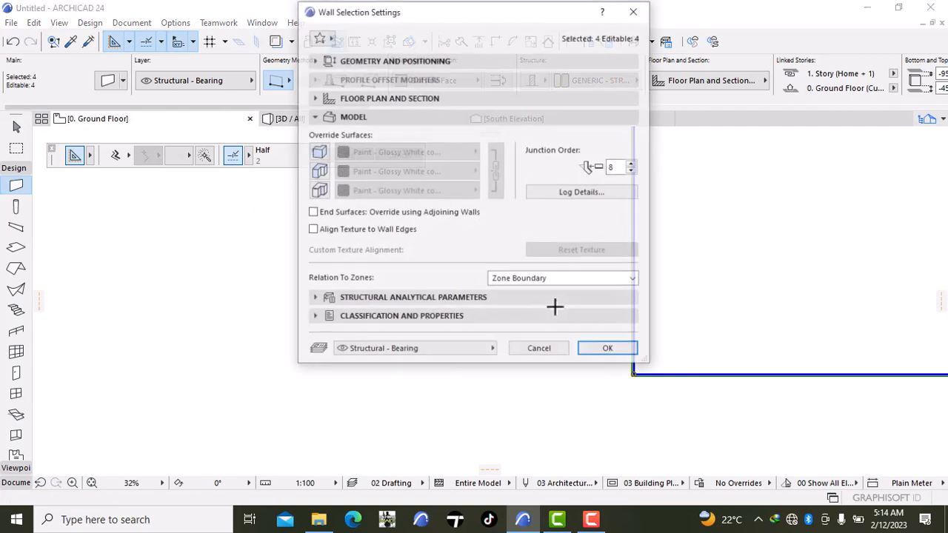
click(309, 149)
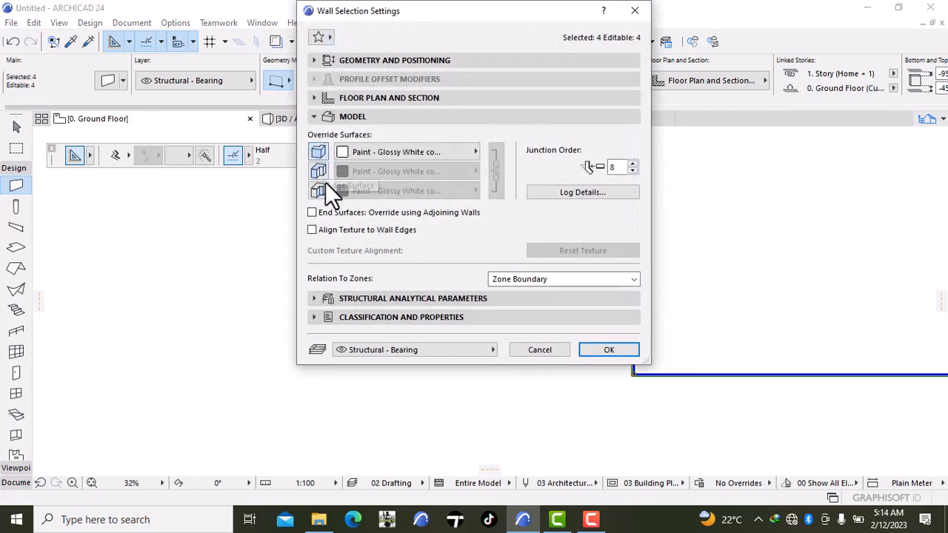
click(318, 172)
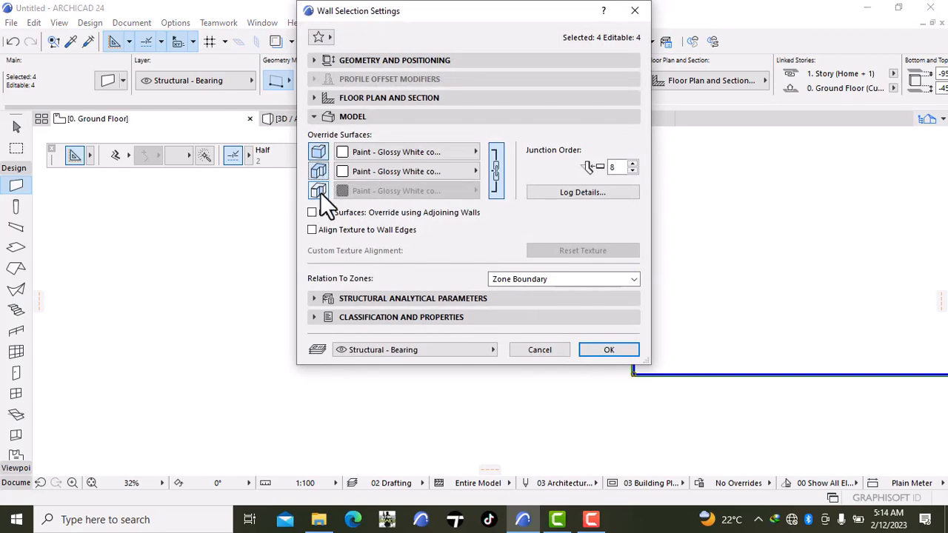
click(319, 191)
click(429, 151)
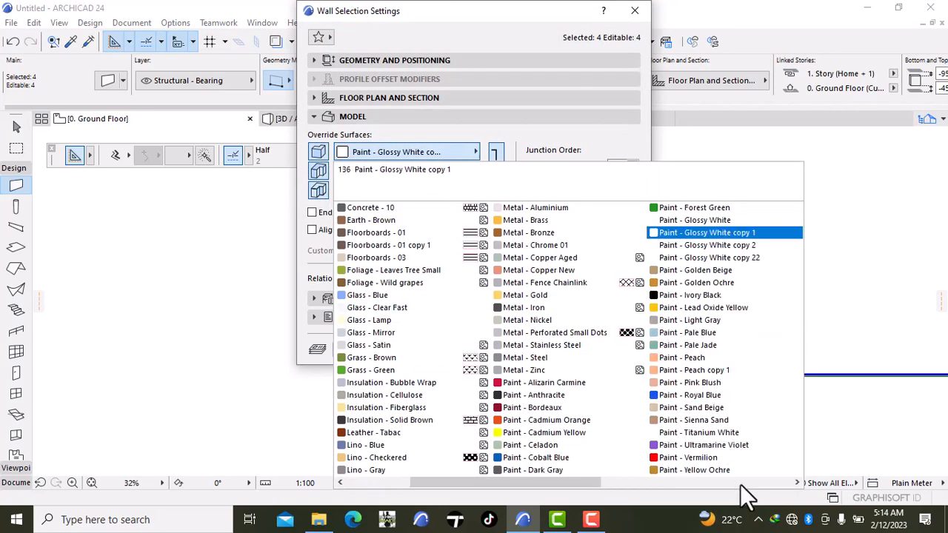
scroll(696, 483, down, 2)
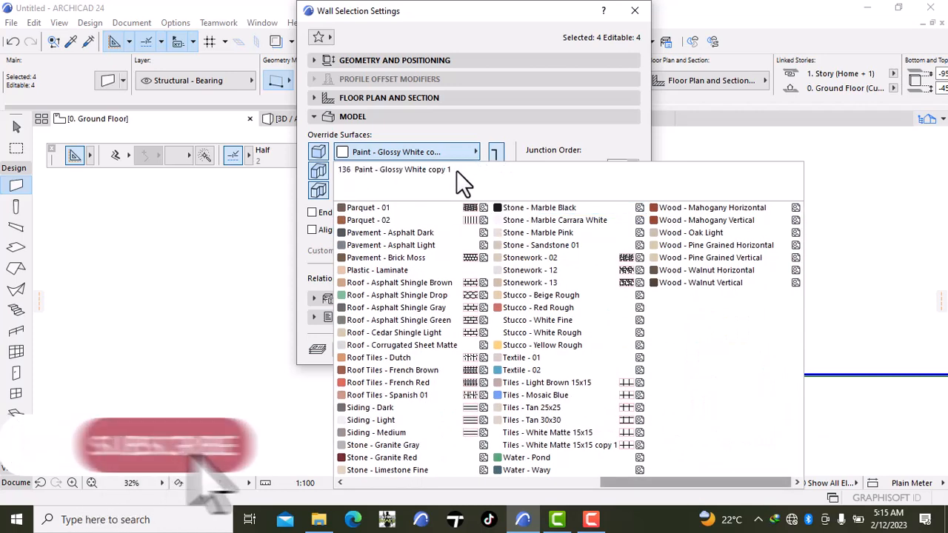
click(579, 346)
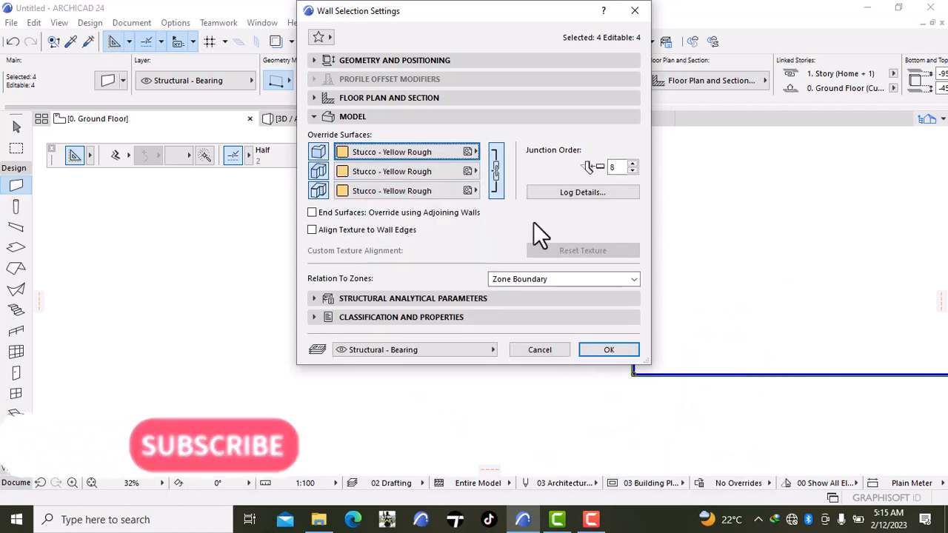
click(616, 352)
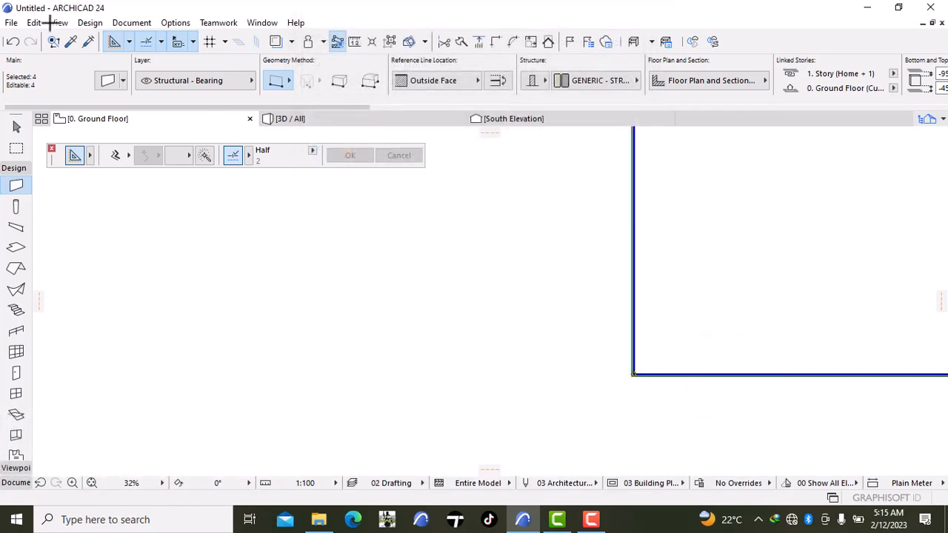
click(310, 119)
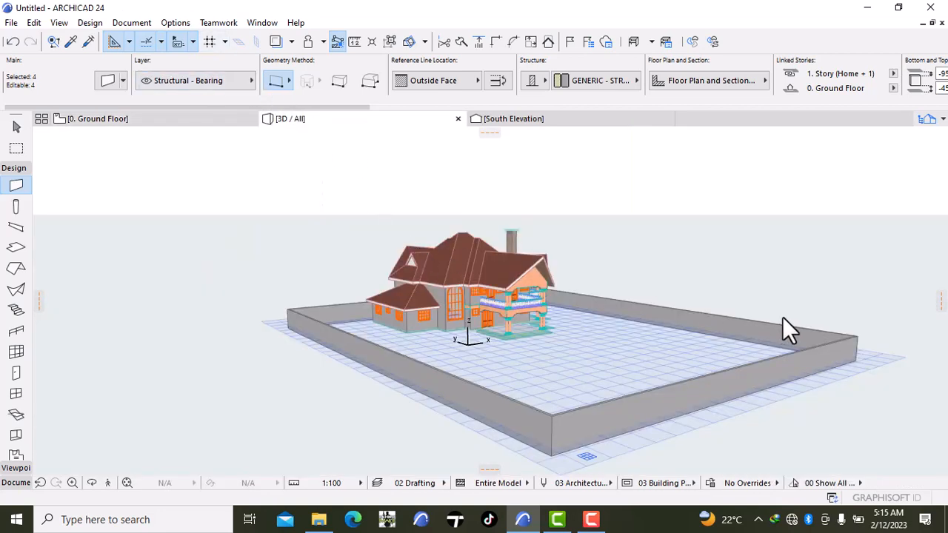
key(Escape)
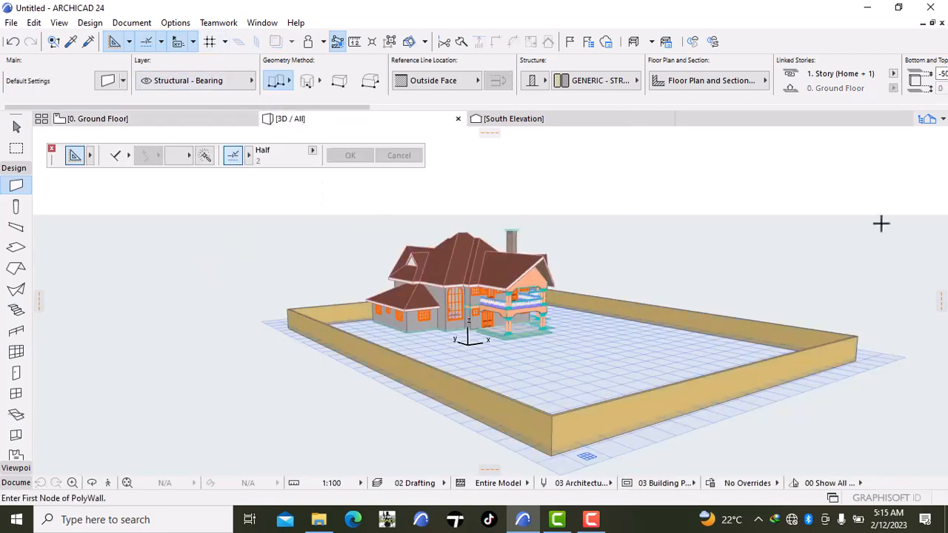
Orbit around the yellow boundary wall in 3D, return to the Ground Floor plan and clear the selection of the four boundary walls
right_click(847, 281)
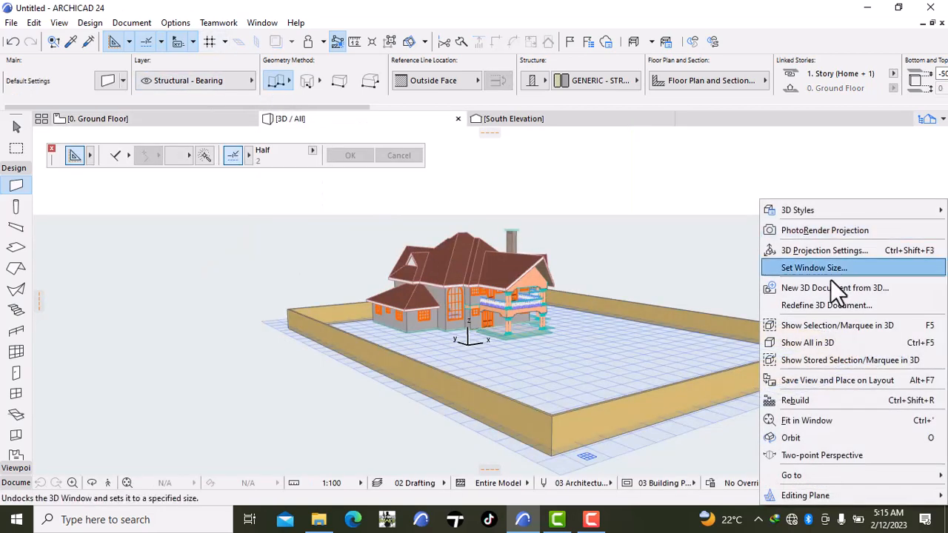
click(802, 437)
drag(833, 391, 551, 398)
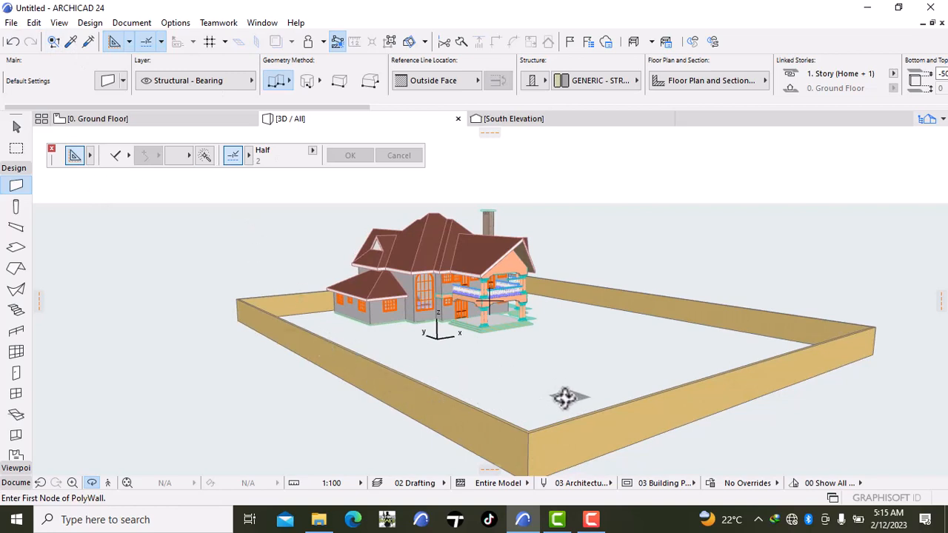
click(97, 119)
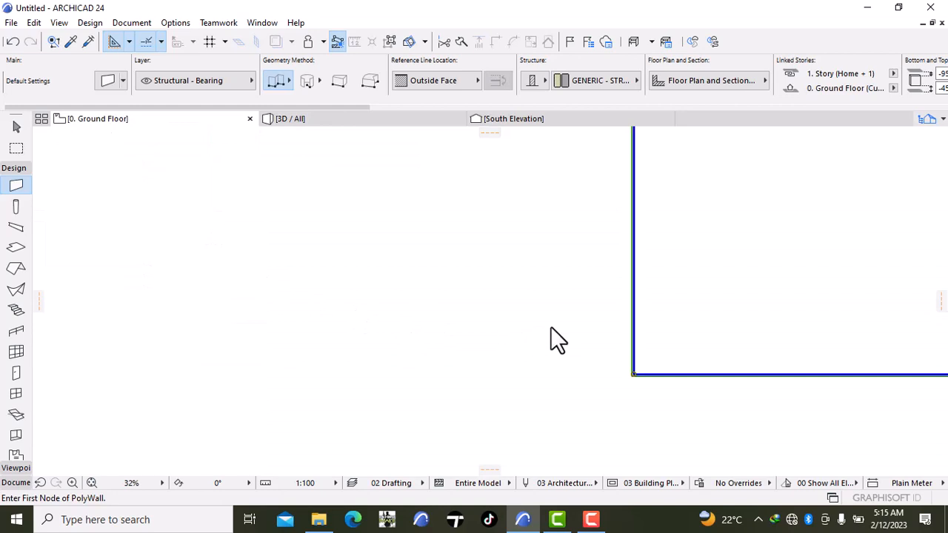
key(ctrl+a)
scroll(550, 326, down, 5)
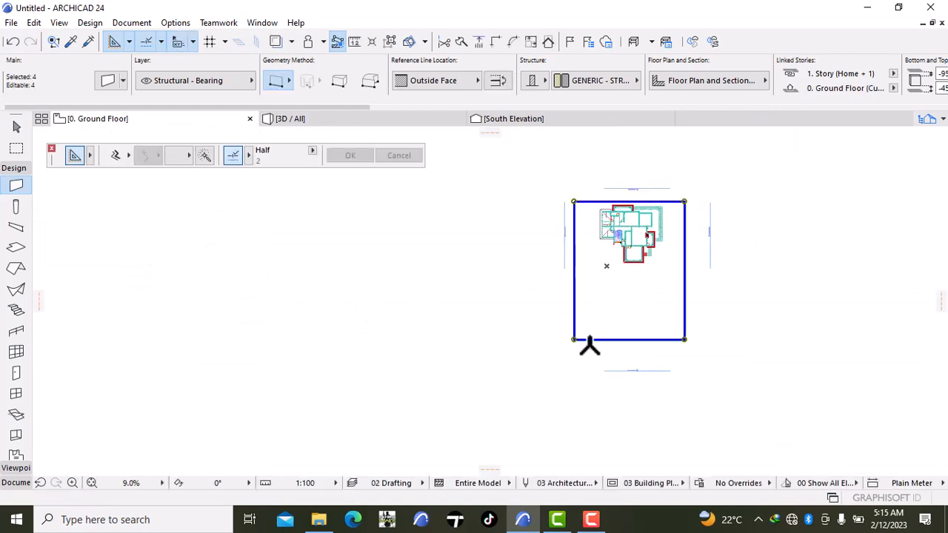
key(Escape)
scroll(610, 366, up, 4)
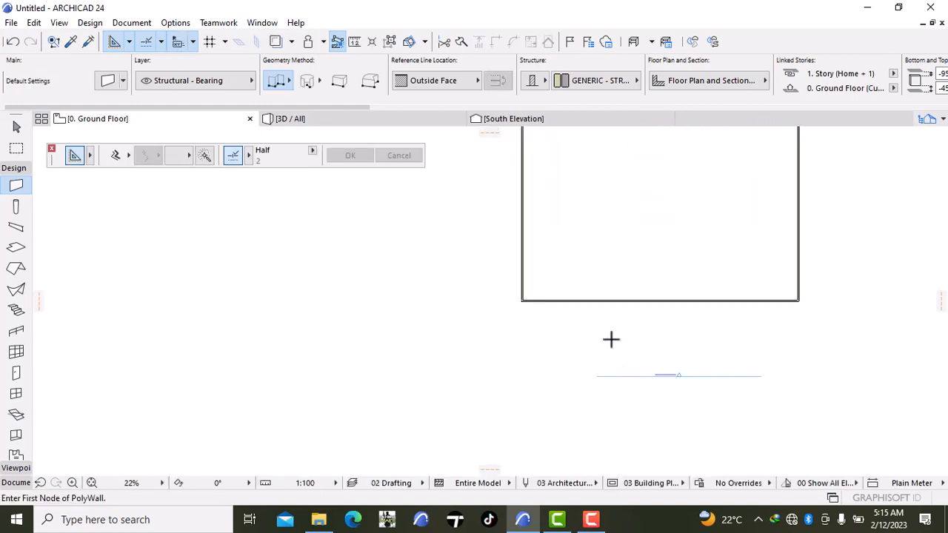
middle_drag(611, 339, 604, 459)
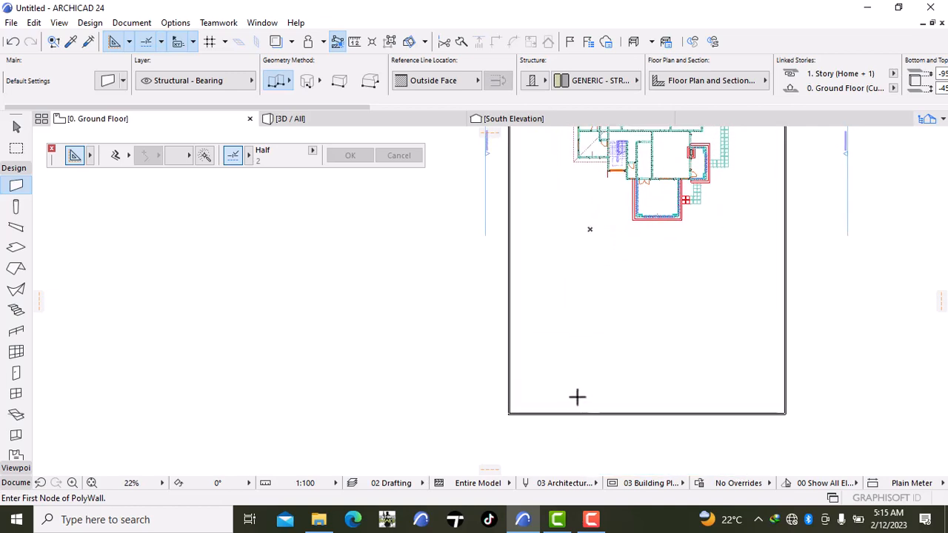
scroll(576, 395, up, 1)
scroll(543, 428, down, 2)
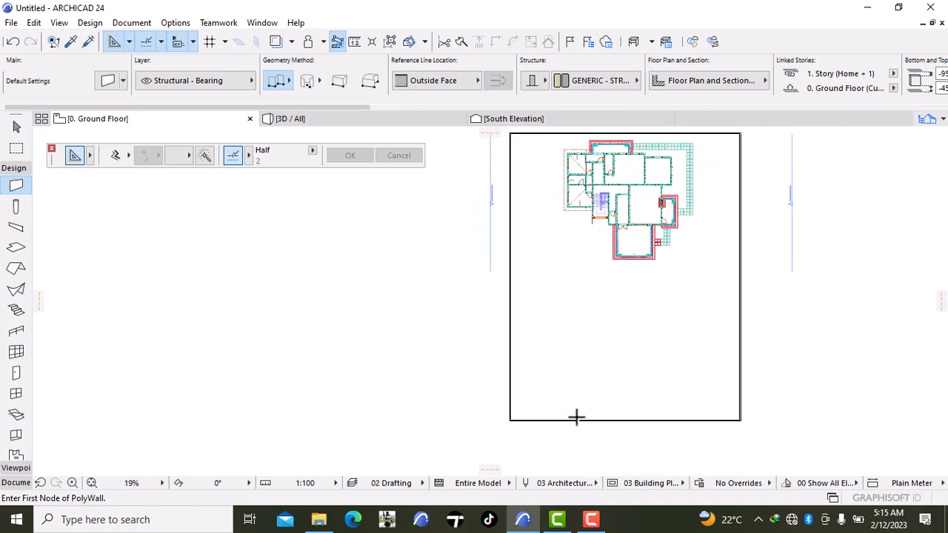
scroll(577, 410, up, 1)
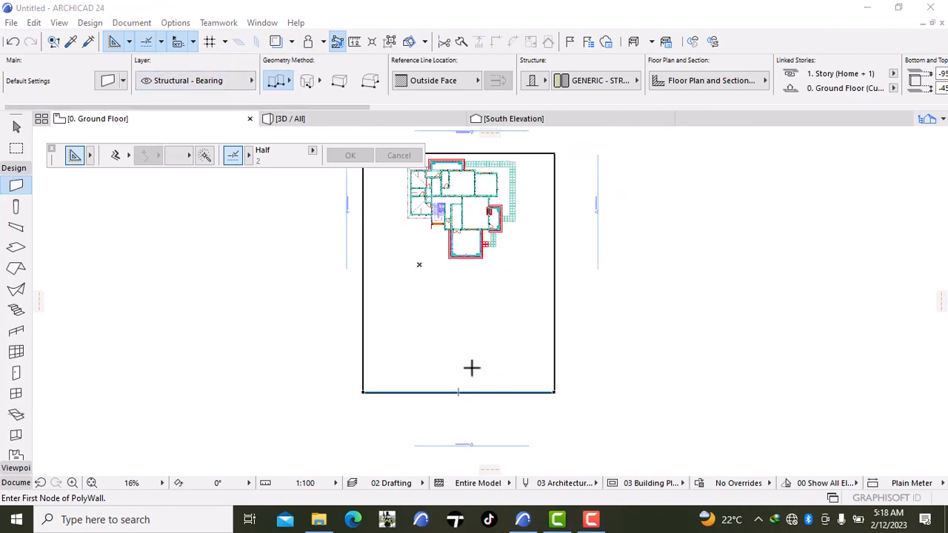
Draw a vertical solid line northward from the south boundary wall's inner face, starting 2500 mm east of the wall's midpoint
scroll(469, 367, up, 2)
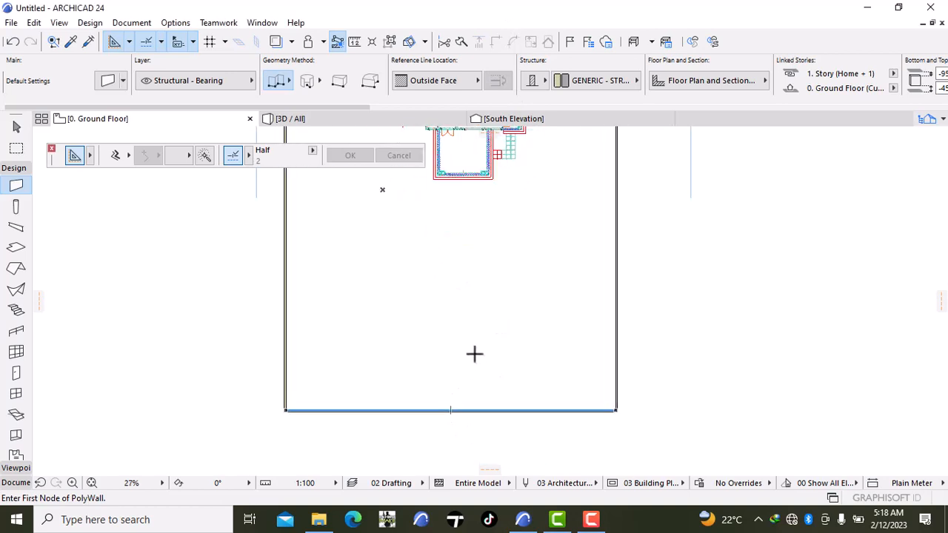
middle_drag(471, 354, 495, 386)
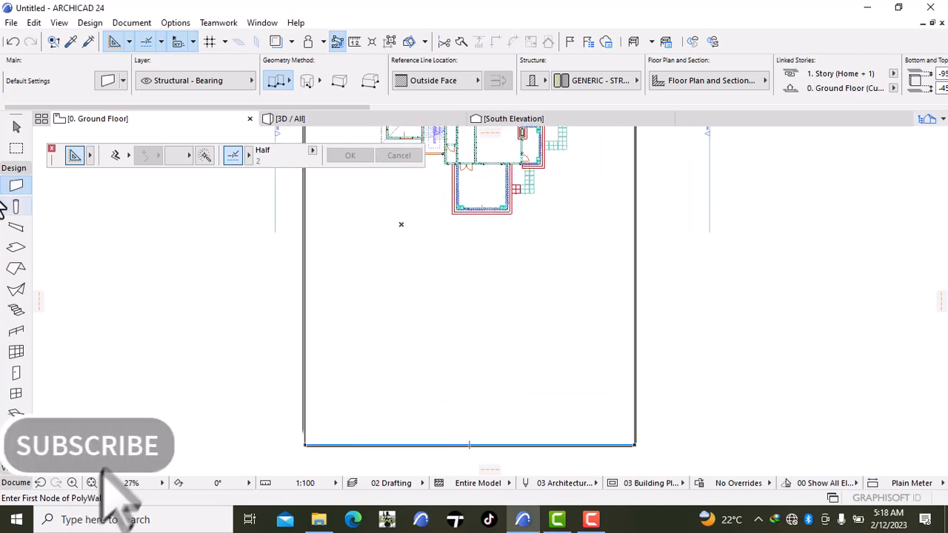
click(15, 483)
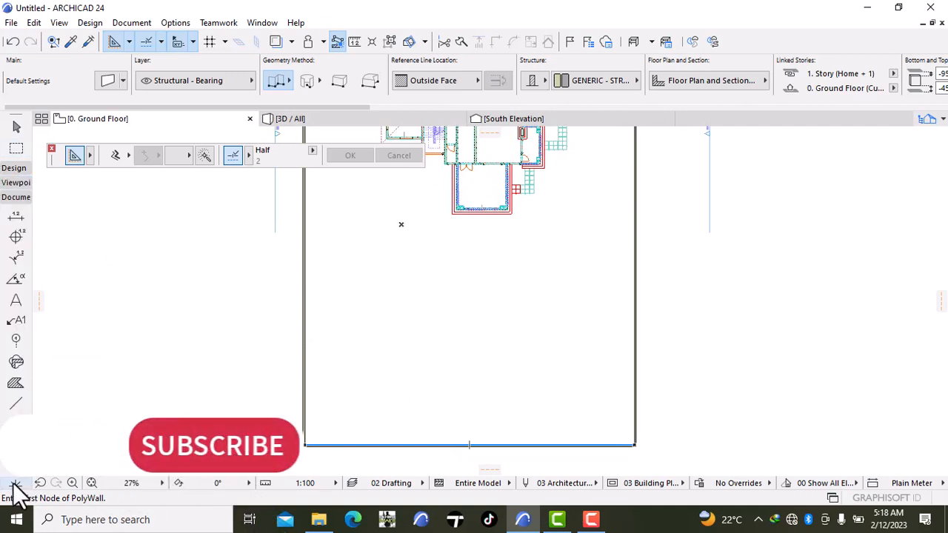
click(14, 405)
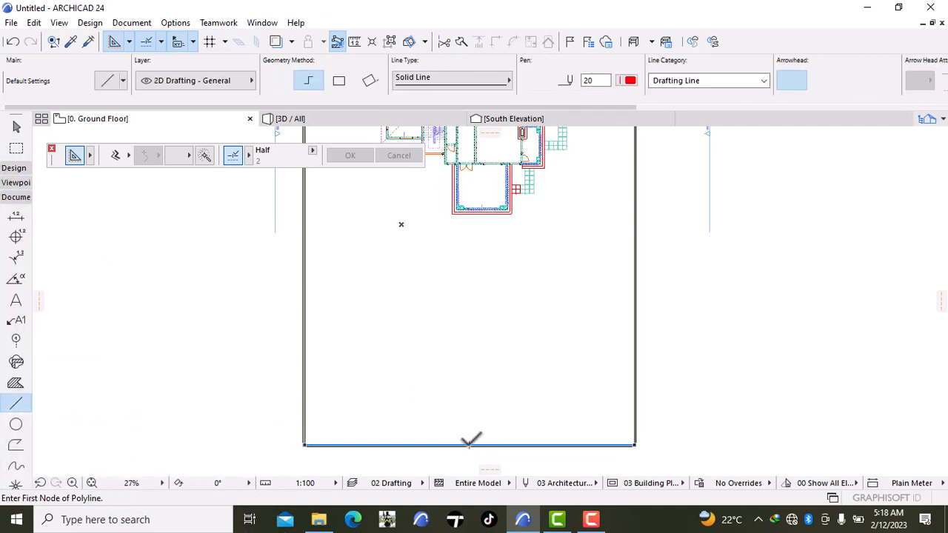
scroll(471, 442, up, 5)
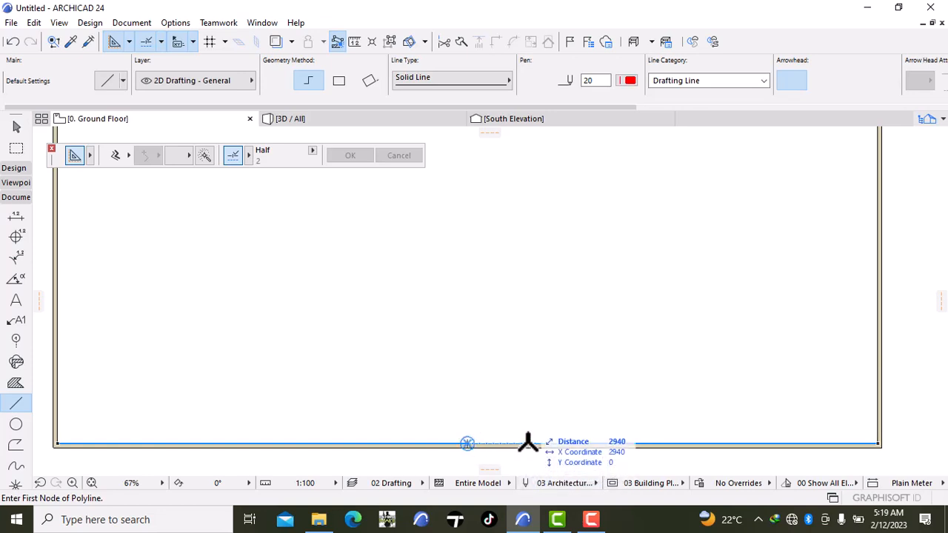
text(25)
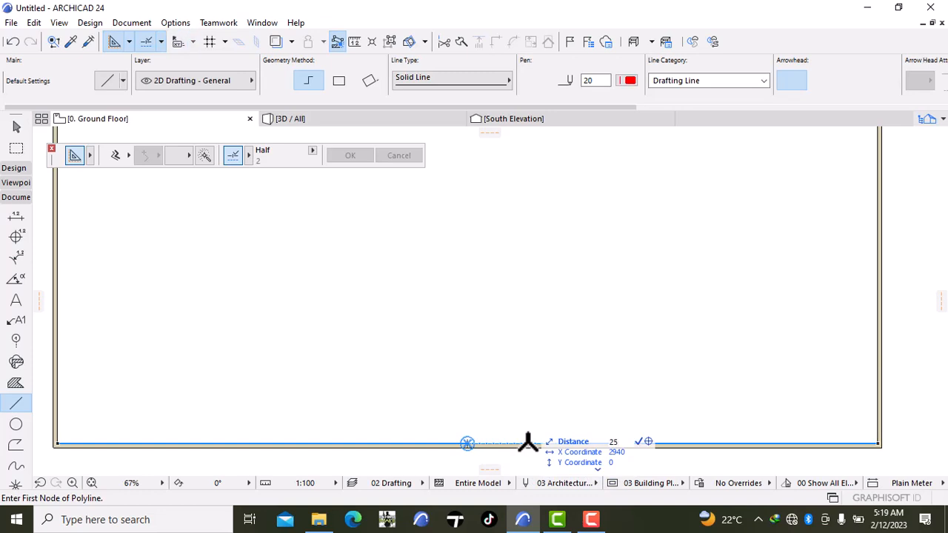
key(Return)
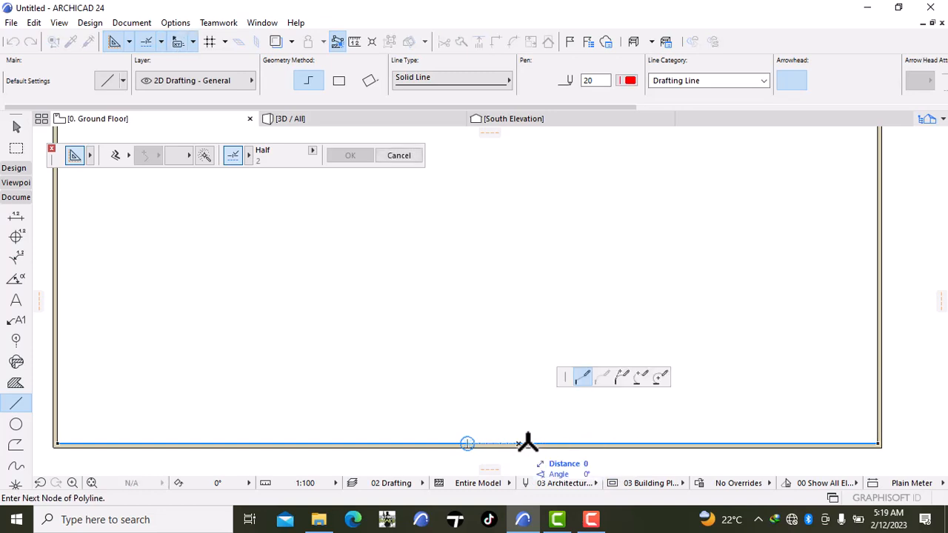
click(519, 337)
click(519, 336)
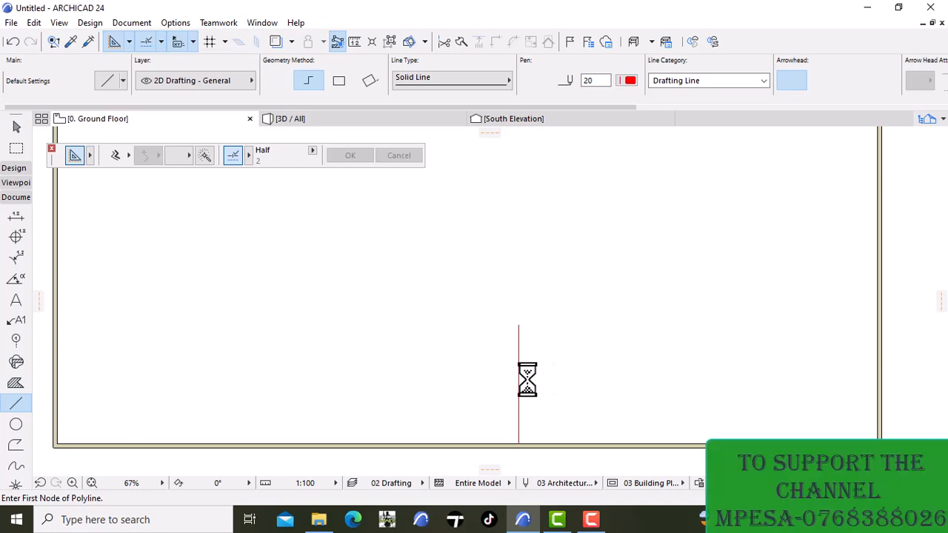
Copy the vertical line 5000 mm straight west along the south boundary wall
key(n)
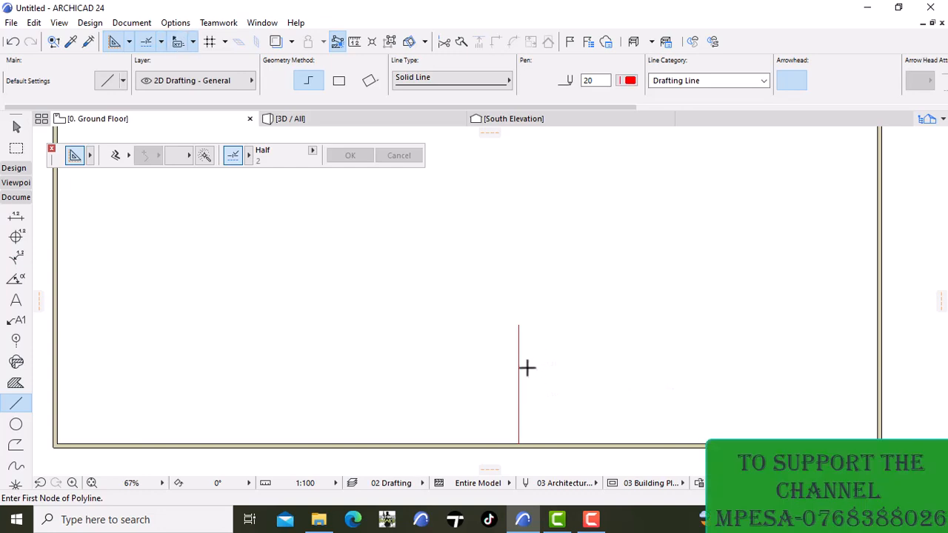
shift+click(515, 388)
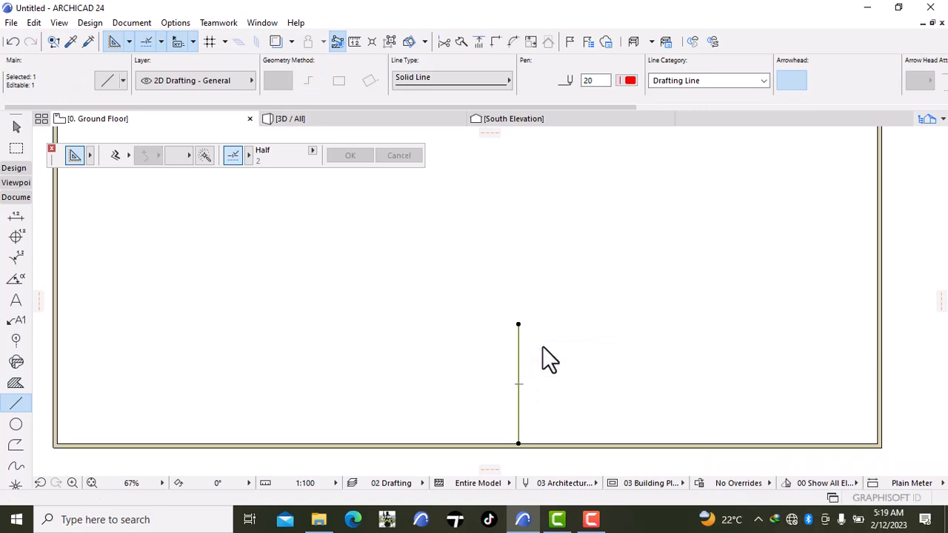
key(ctrl+shift+d)
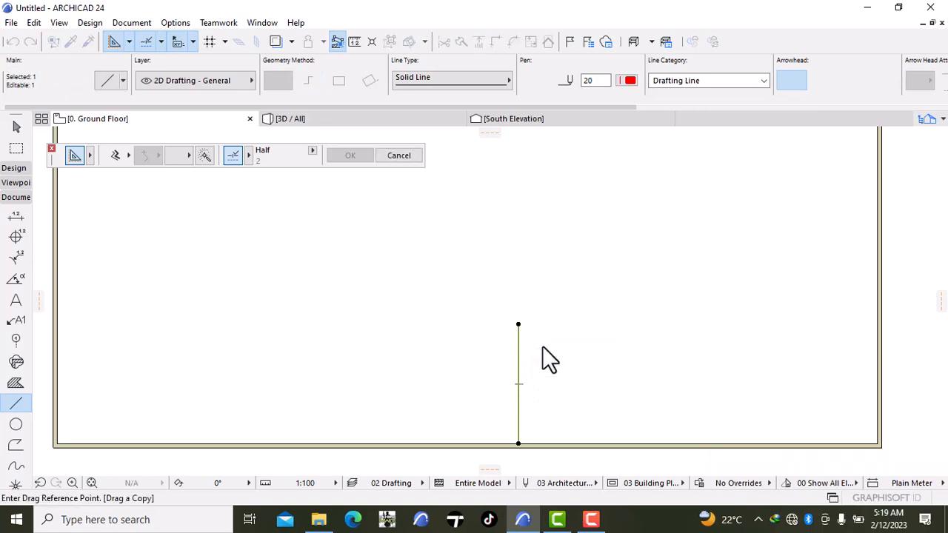
click(542, 347)
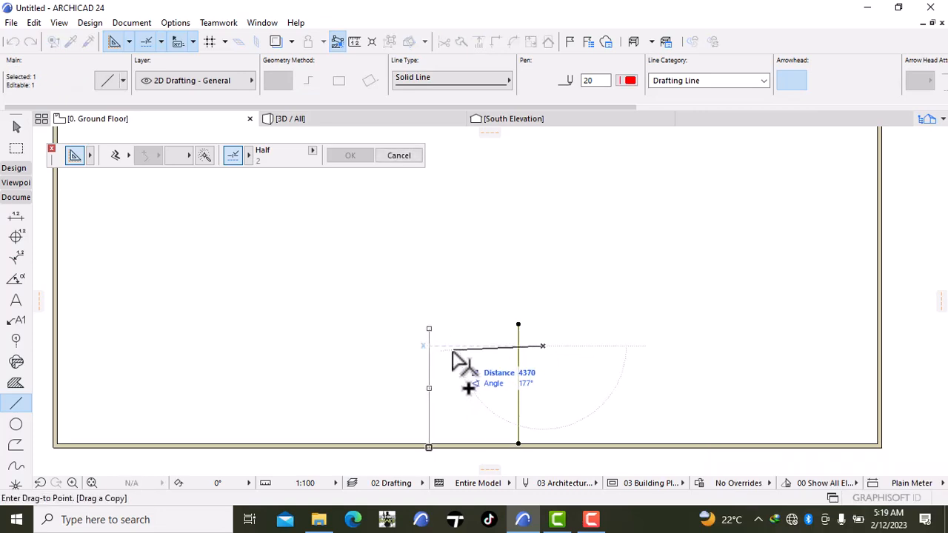
text(5000)
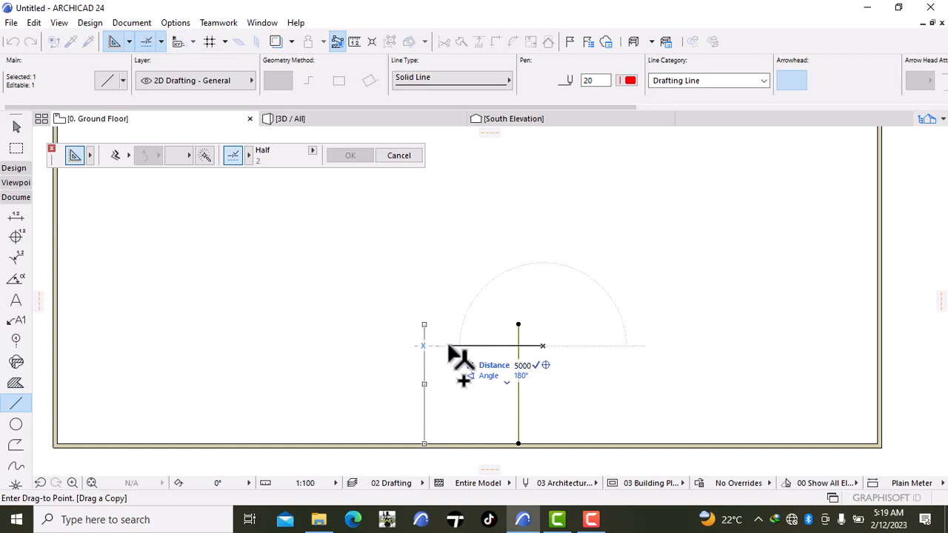
key(Return)
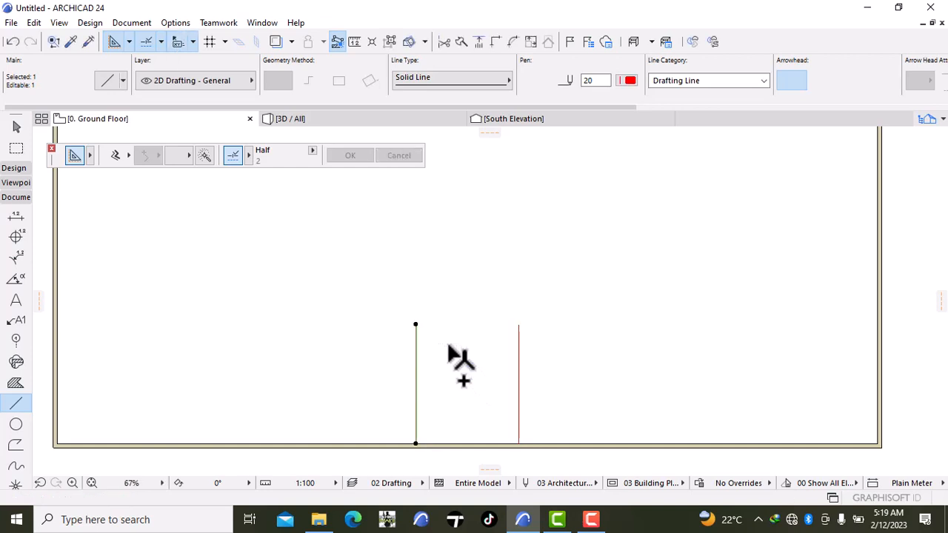
Stretch the north ends of both vertical lines about 14 m straight north, toward the front of the house
scroll(427, 361, down, 4)
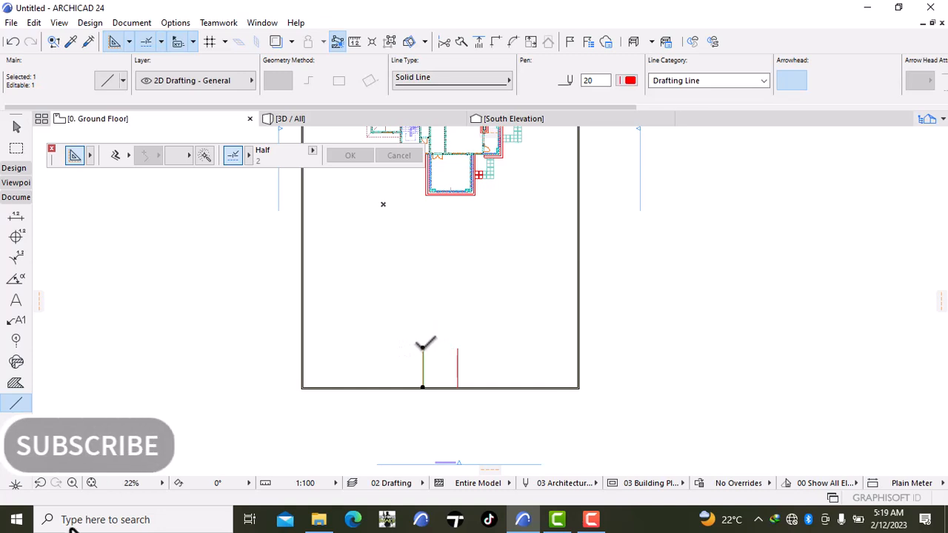
scroll(434, 322, down, 1)
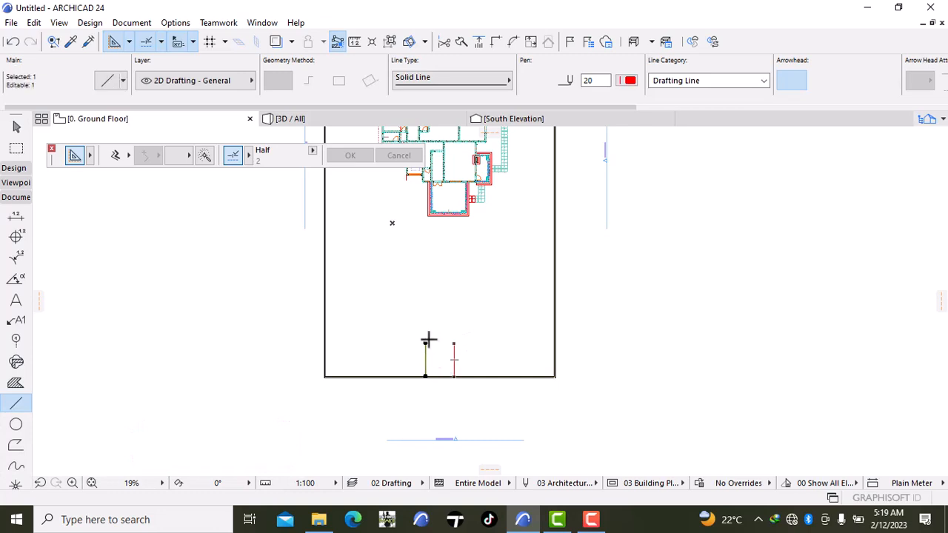
click(426, 342)
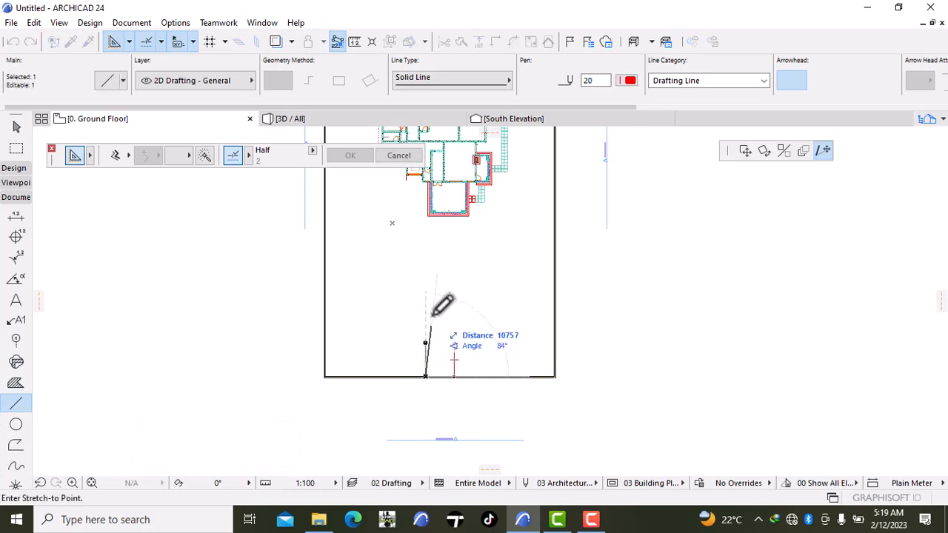
click(425, 260)
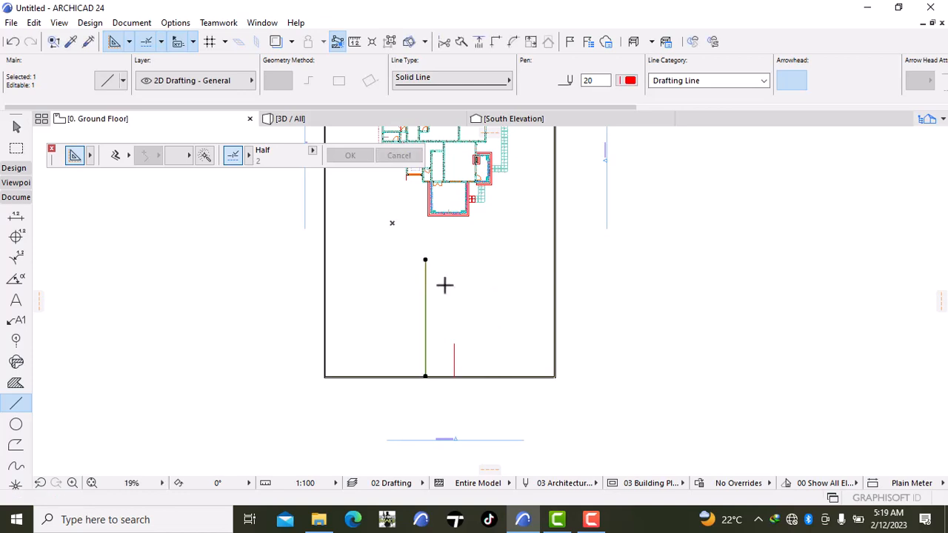
click(454, 344)
click(454, 343)
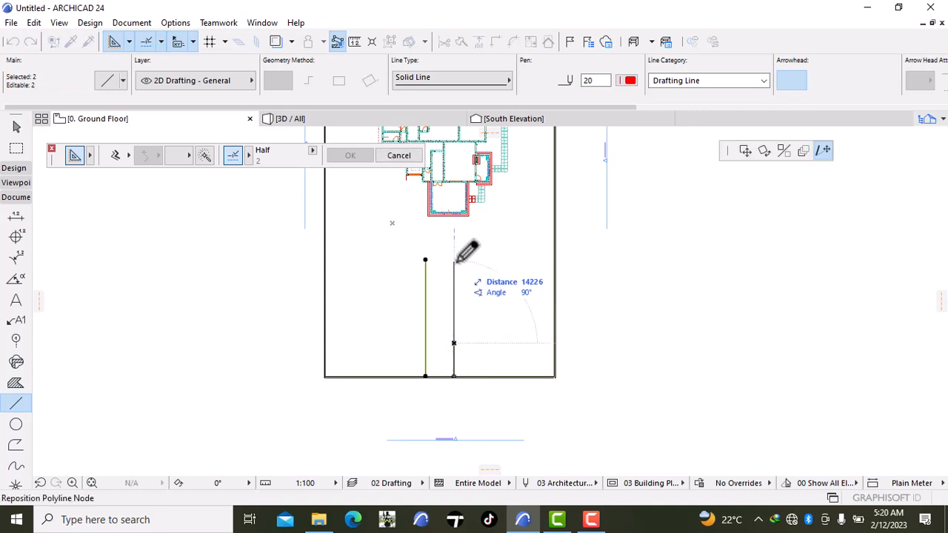
click(455, 260)
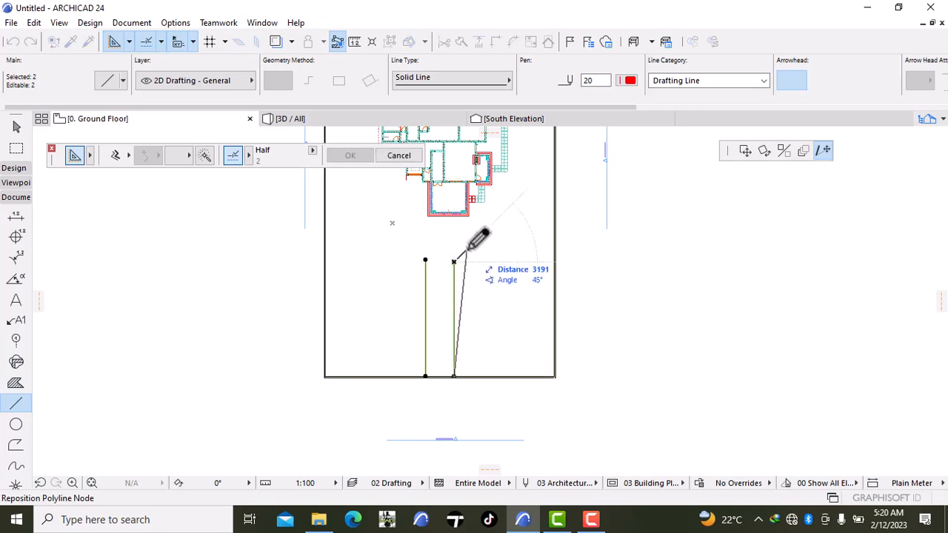
middle_drag(459, 264, 460, 297)
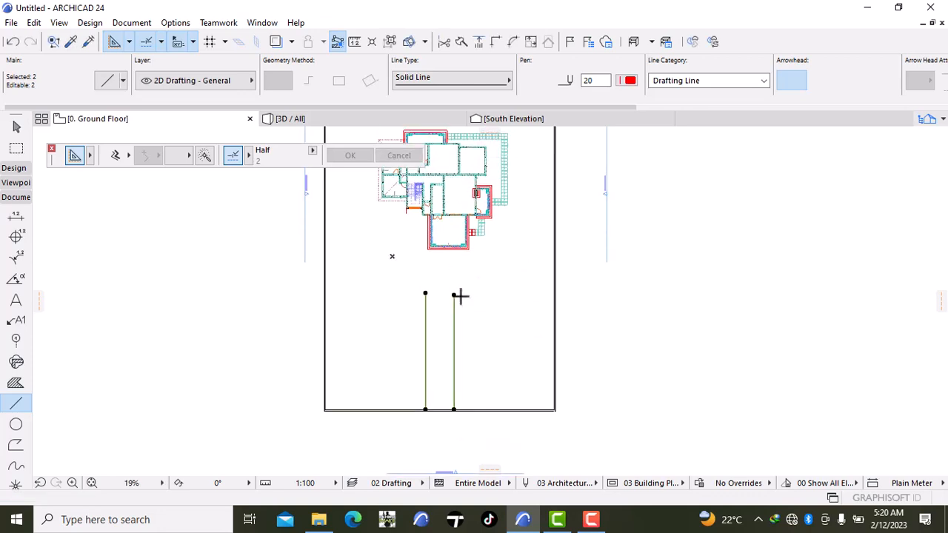
Shorten the east vertical line by moving its north end straight south, about a third of the way down the line
scroll(464, 308, up, 2)
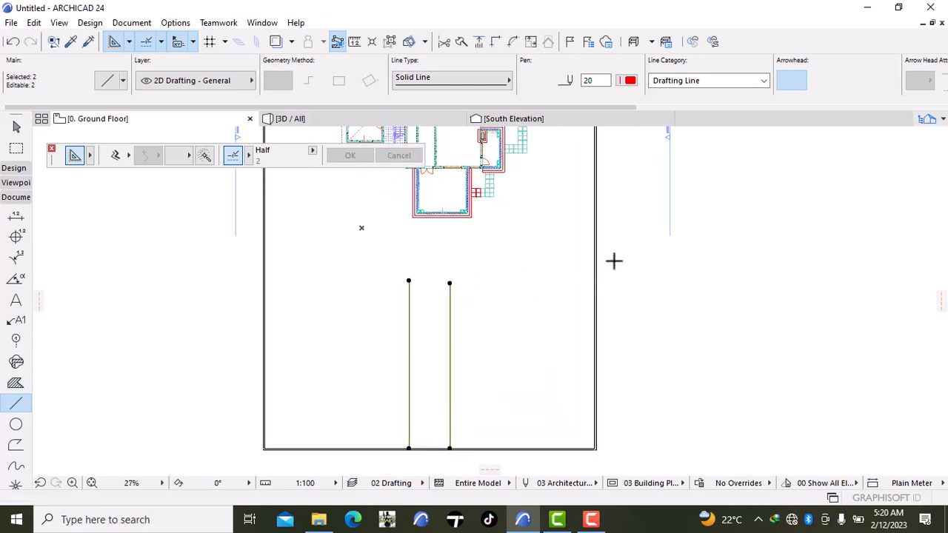
middle_drag(450, 259, 445, 289)
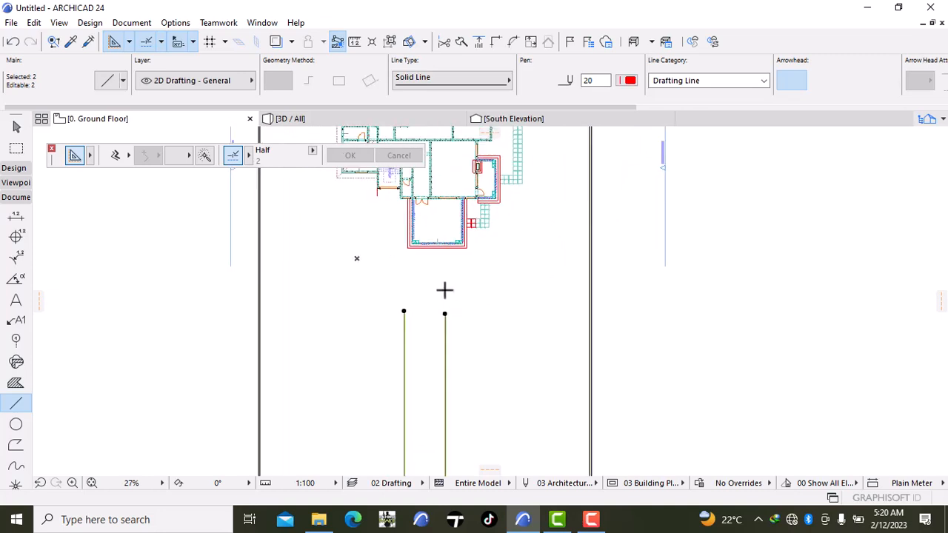
scroll(444, 290, down, 3)
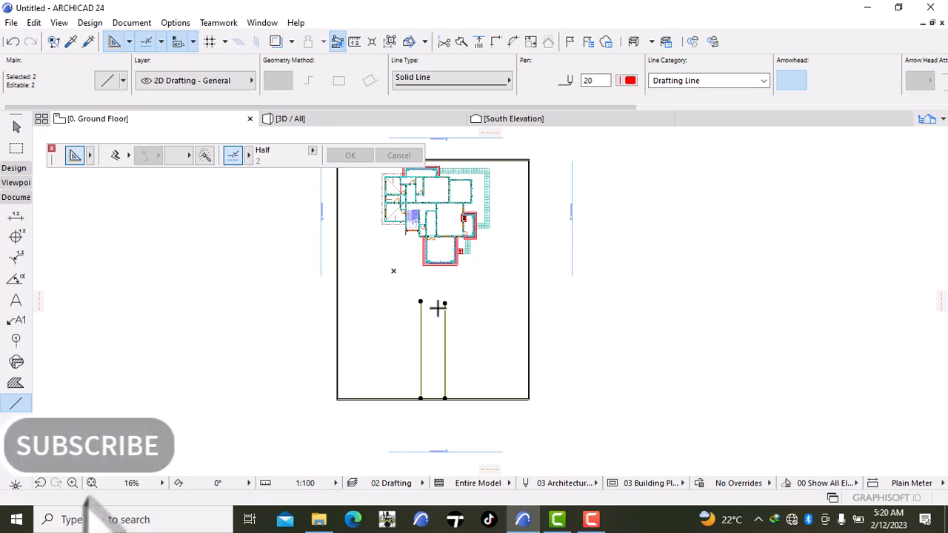
scroll(474, 317, up, 2)
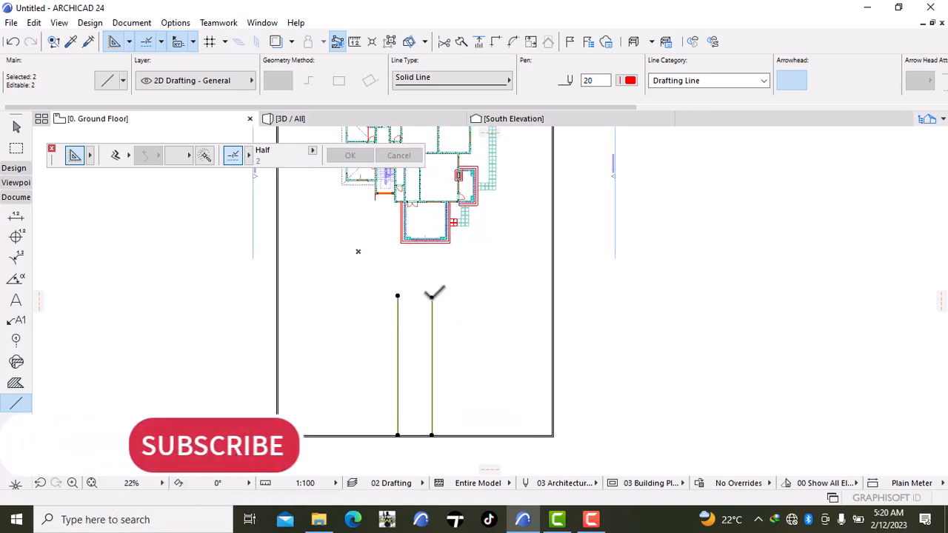
click(433, 296)
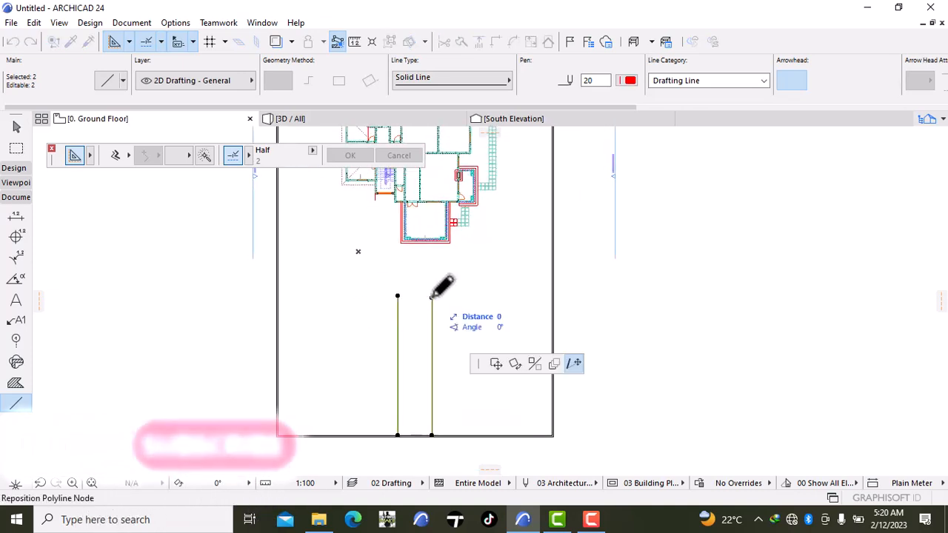
click(432, 343)
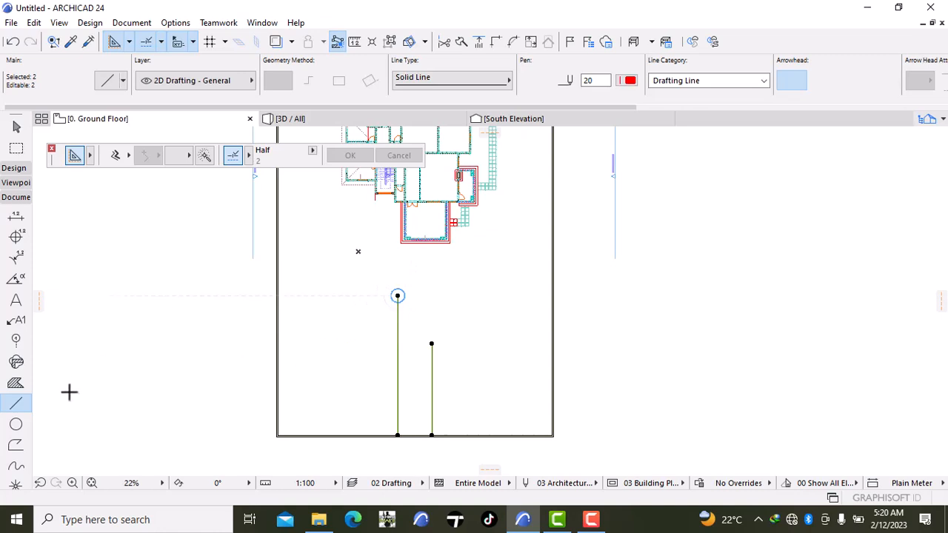
click(399, 291)
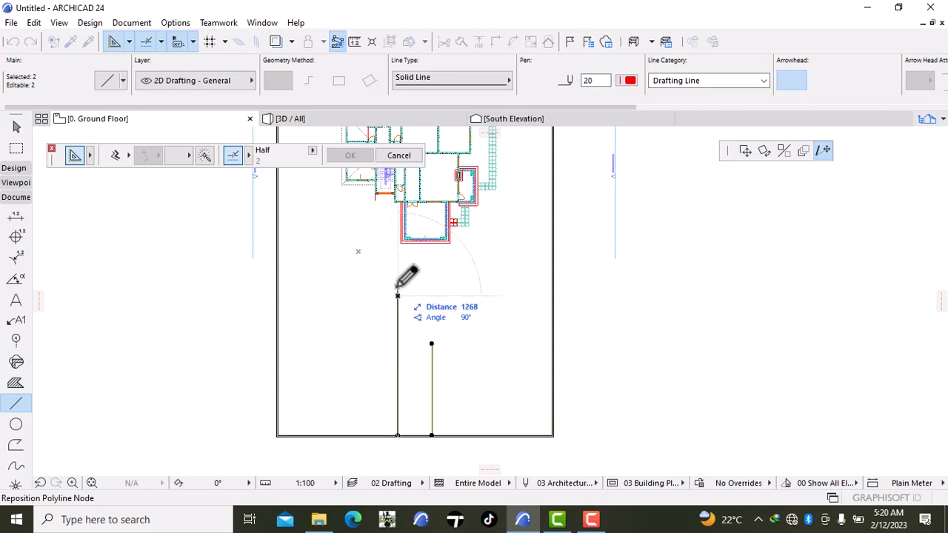
click(398, 296)
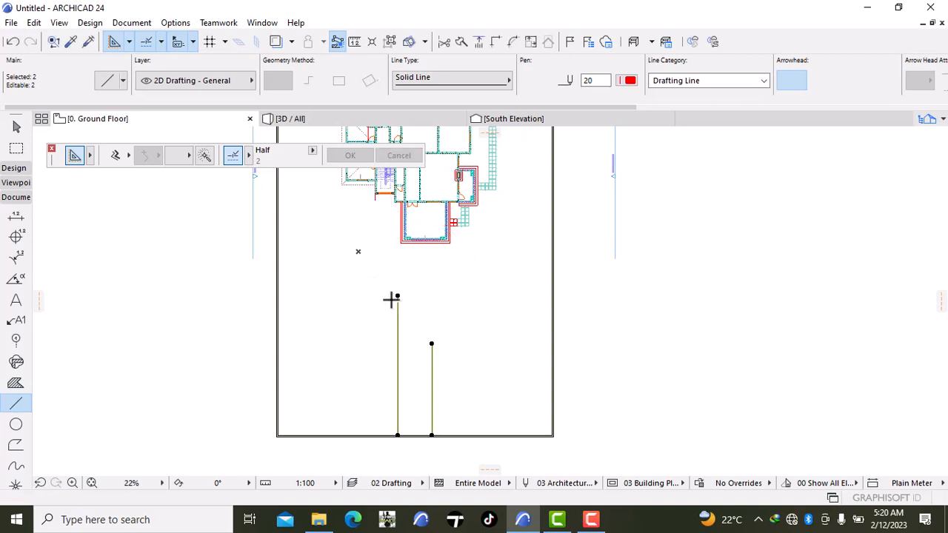
key(Escape)
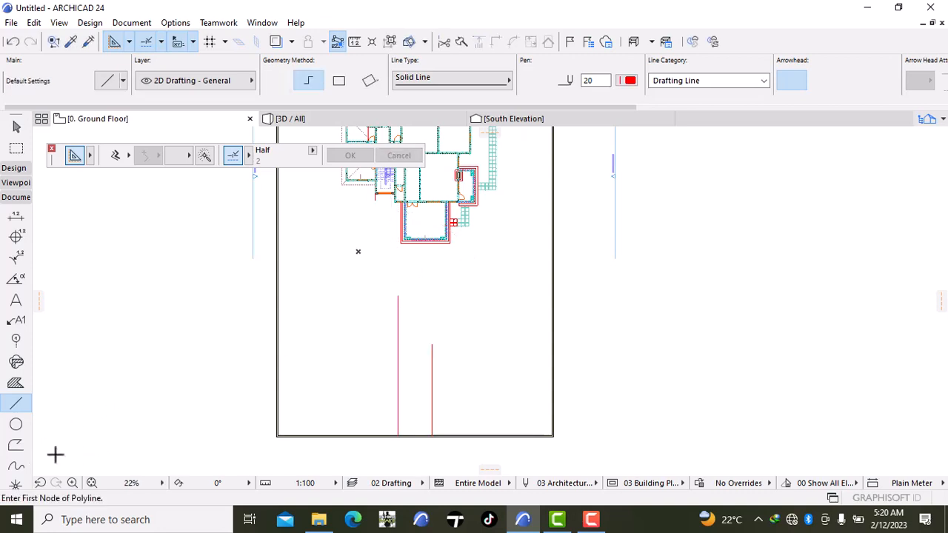
click(398, 296)
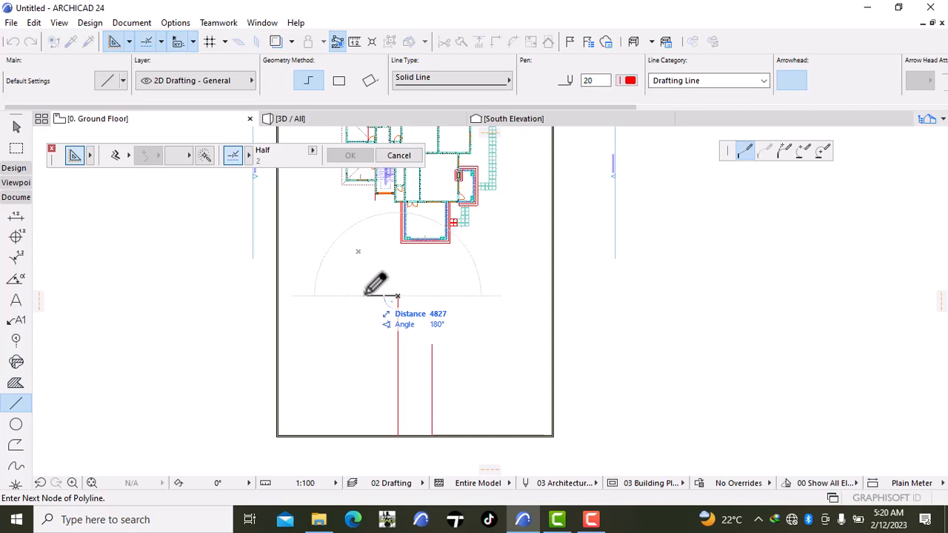
click(365, 296)
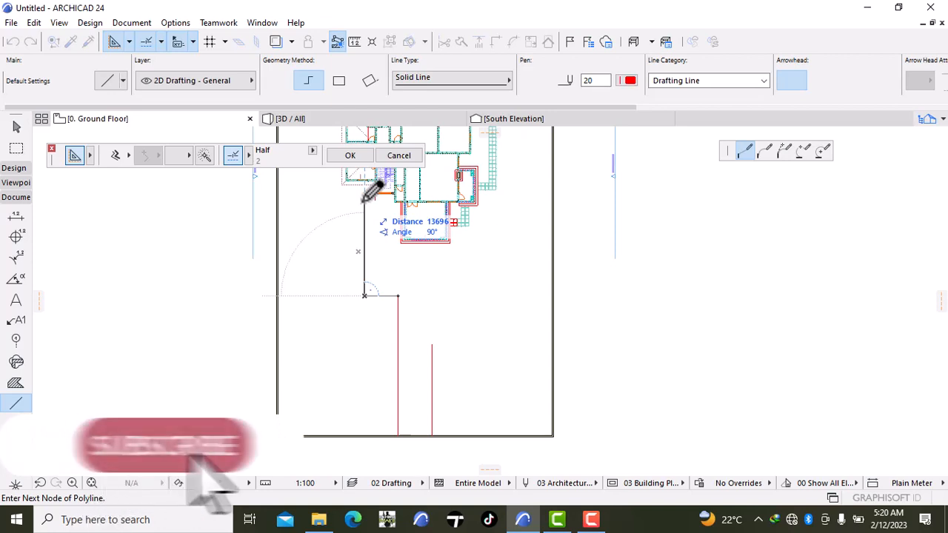
key(Escape)
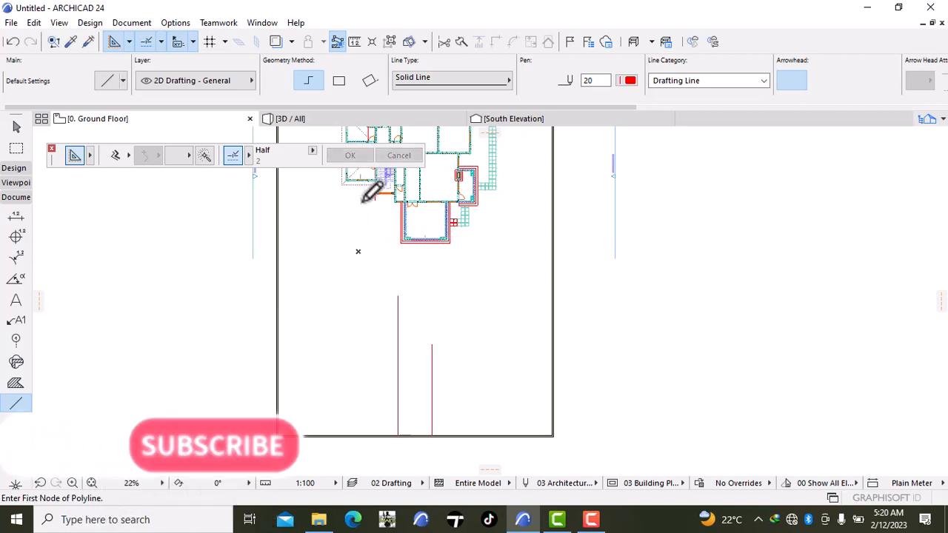
Draw a polyline from the house's wall corner beside the stairs straight south, then straight east to the long west line's north end
scroll(370, 189, up, 4)
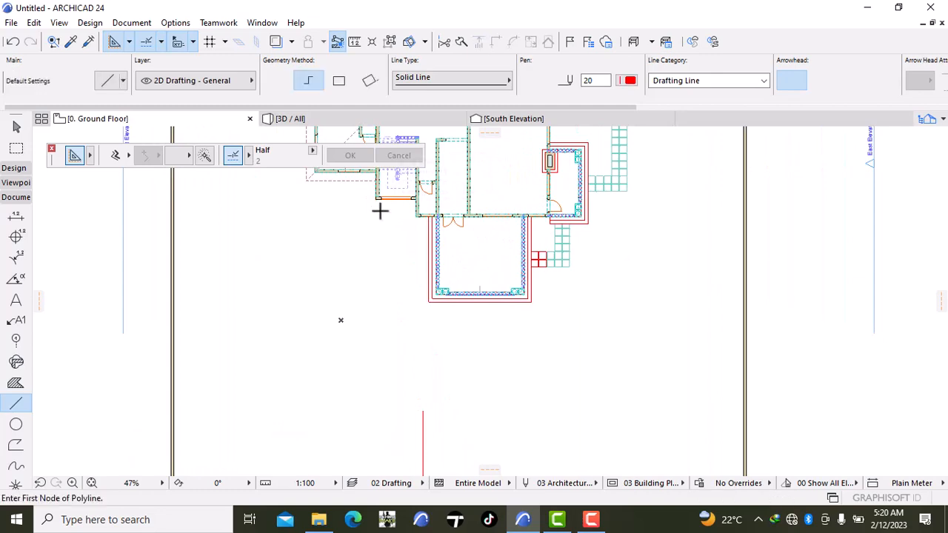
scroll(377, 208, up, 3)
click(379, 189)
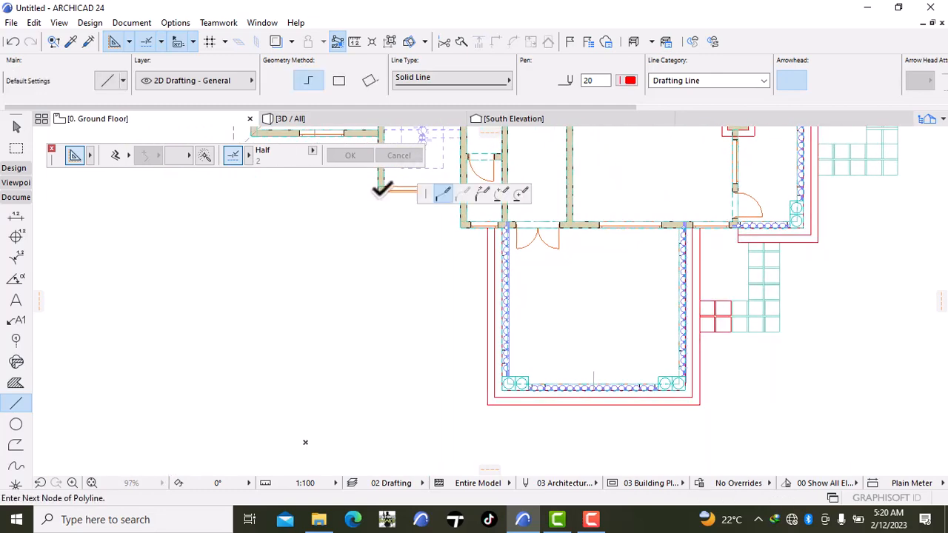
scroll(380, 237, down, 3)
middle_drag(374, 231, 373, 227)
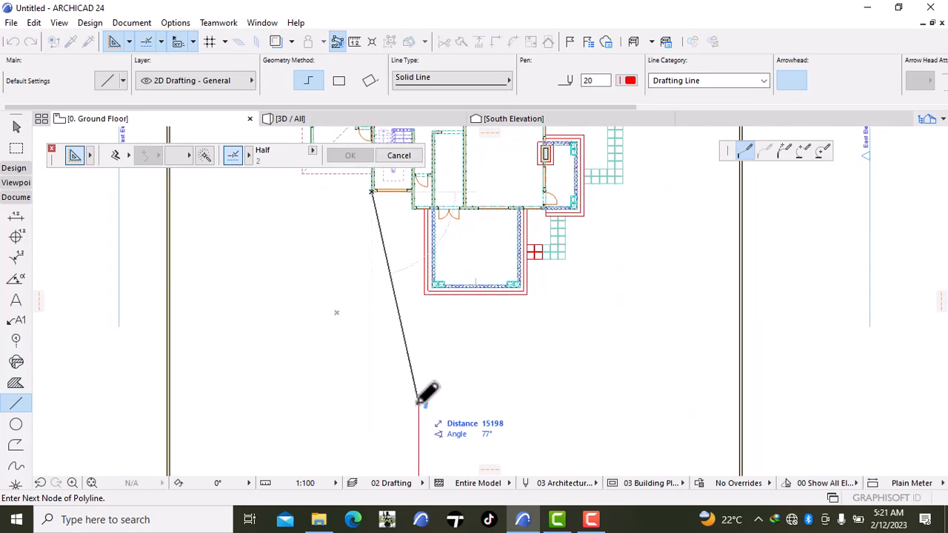
click(373, 402)
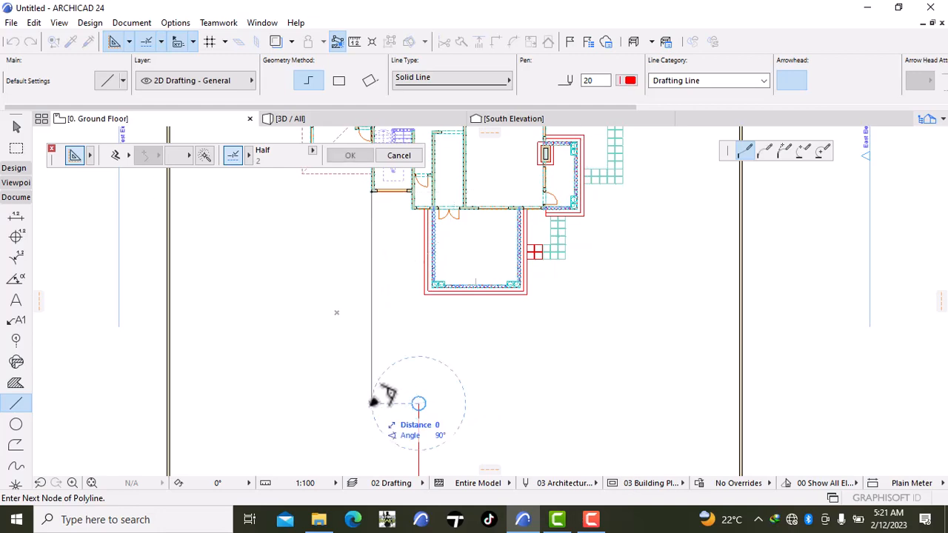
click(419, 403)
click(419, 402)
scroll(419, 389, down, 3)
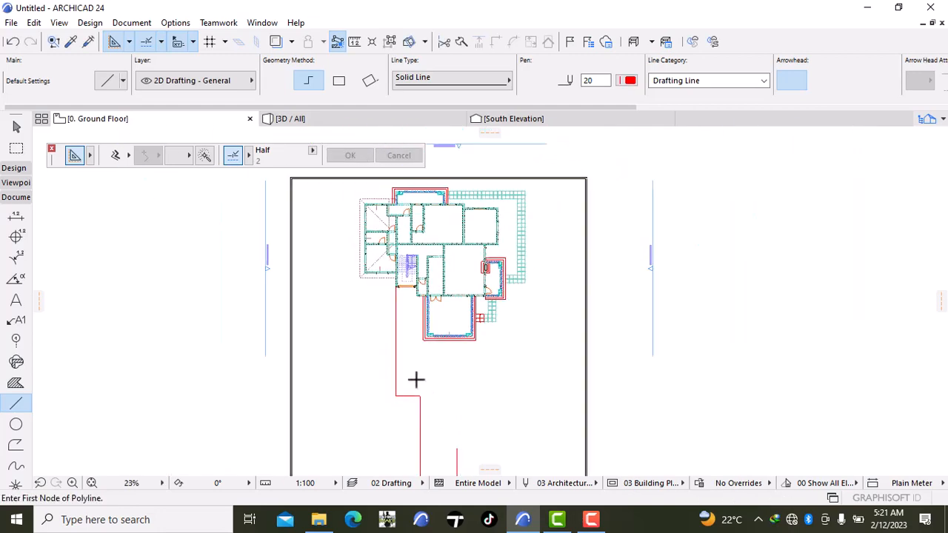
mouse_move(424, 374)
middle_down()
mouse_move(420, 329)
mouse_move(427, 348)
mouse_move(419, 338)
middle_up()
scroll(435, 359, up, 2)
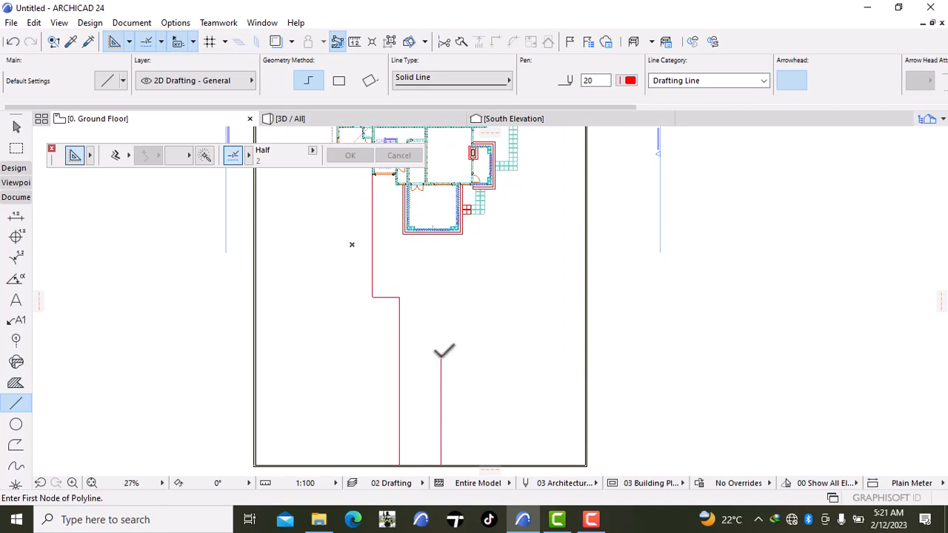
click(441, 355)
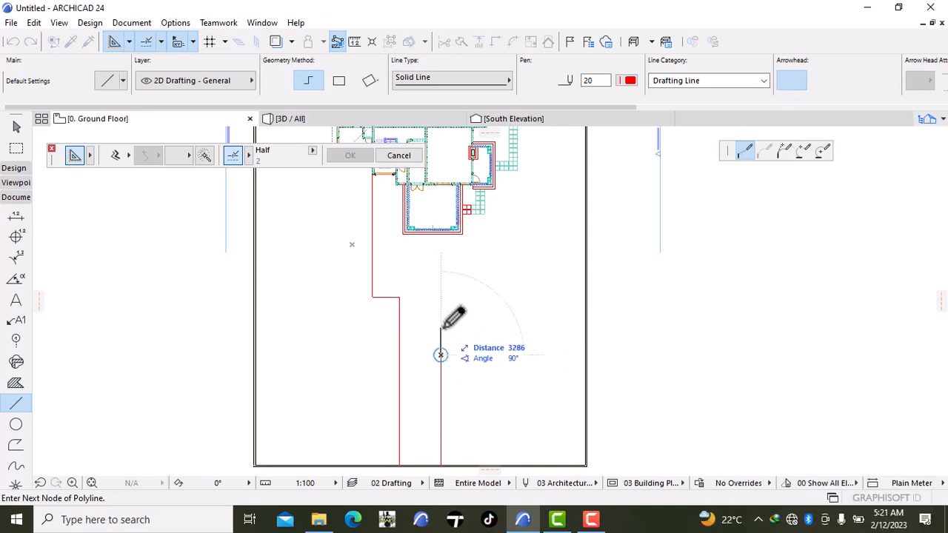
key(Escape)
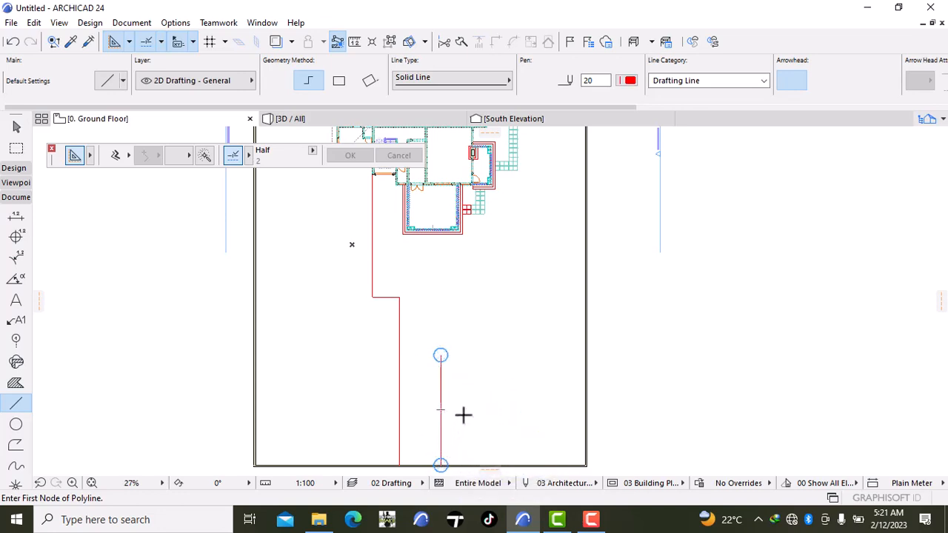
key(Escape)
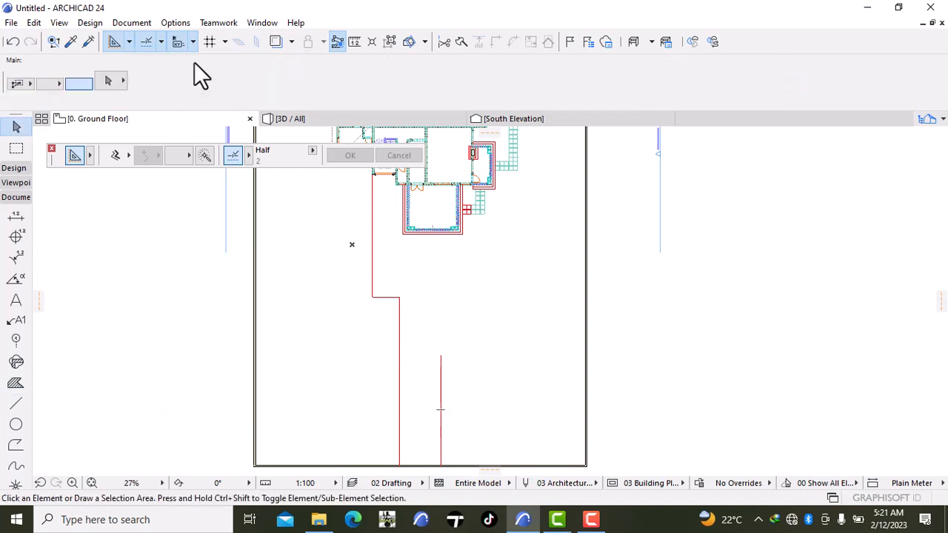
Measure from the short east line's north end toward the open area in front of the house
click(354, 41)
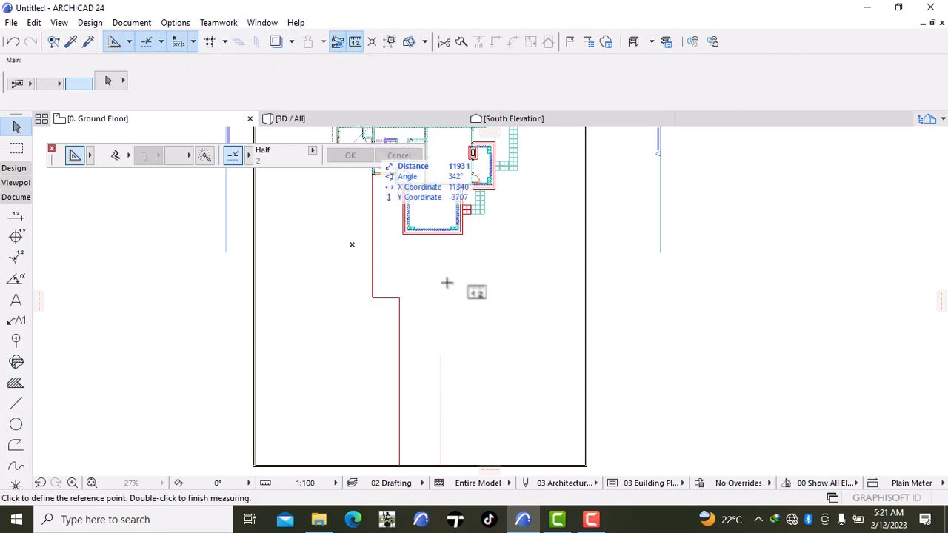
click(440, 356)
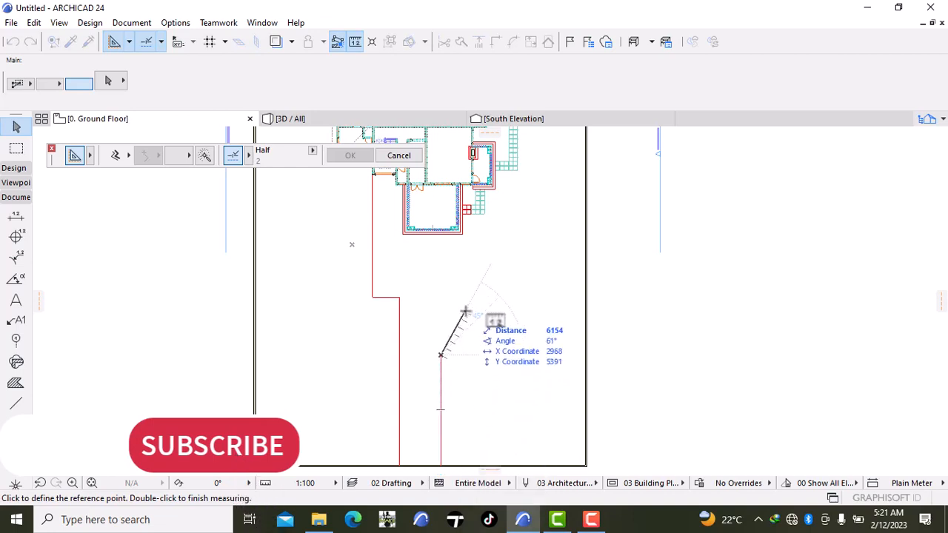
key(Escape)
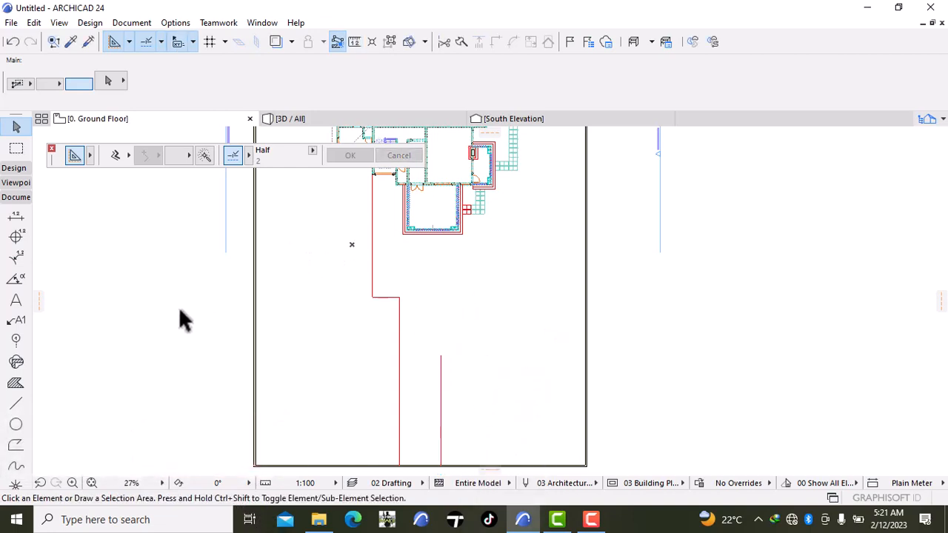
Draw a horizontal line from the short east line's north end straight east to the east boundary wall's inner face
click(15, 403)
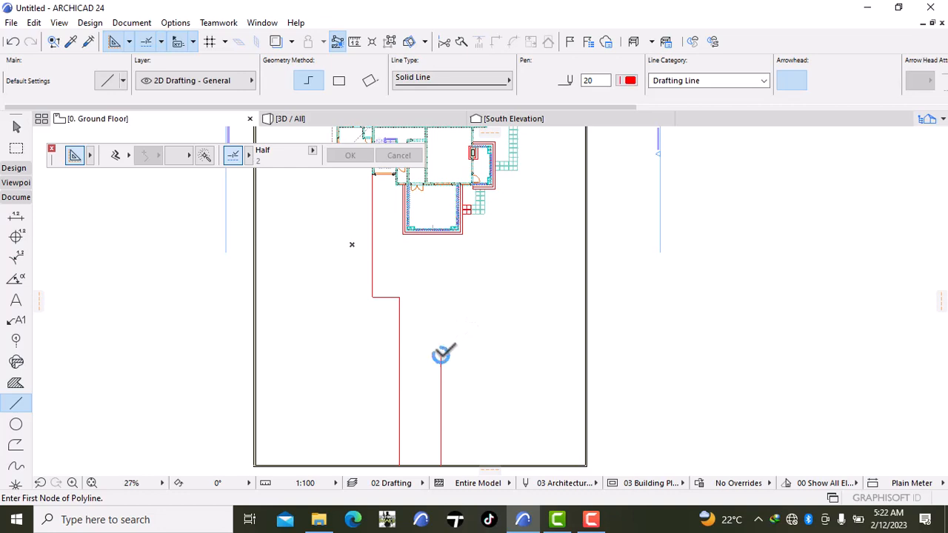
click(441, 355)
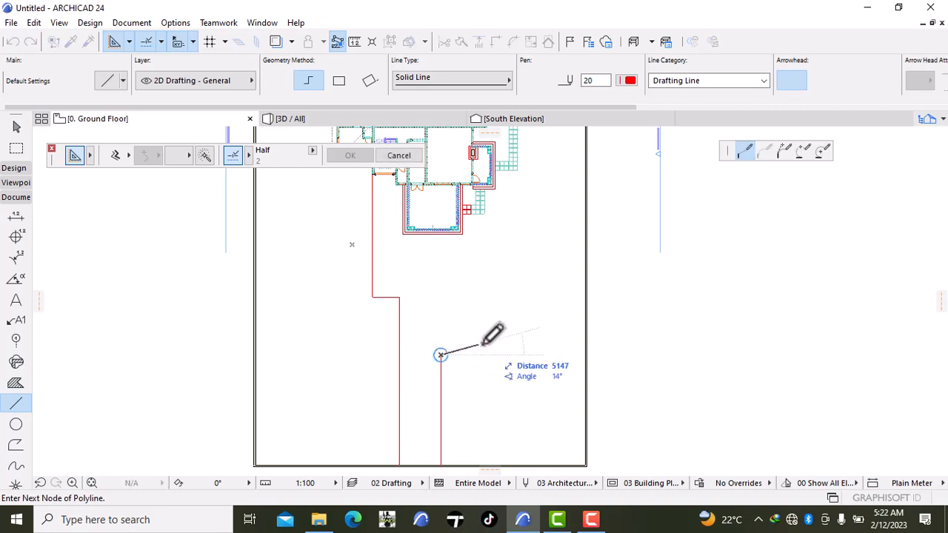
click(585, 355)
click(585, 355)
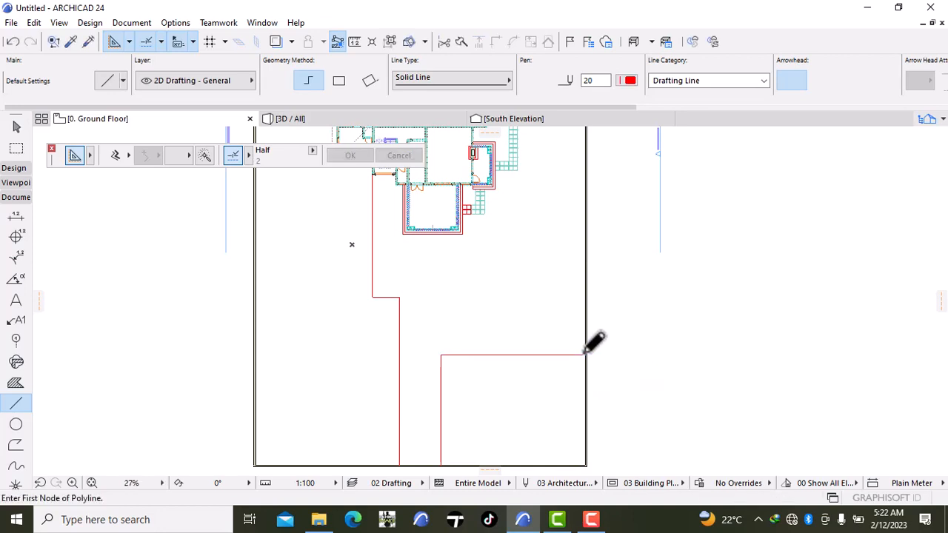
Draw a vertical line about 18.7 m long northward from the new horizontal line, starting about 2 m west of the east boundary wall
scroll(572, 340, up, 2)
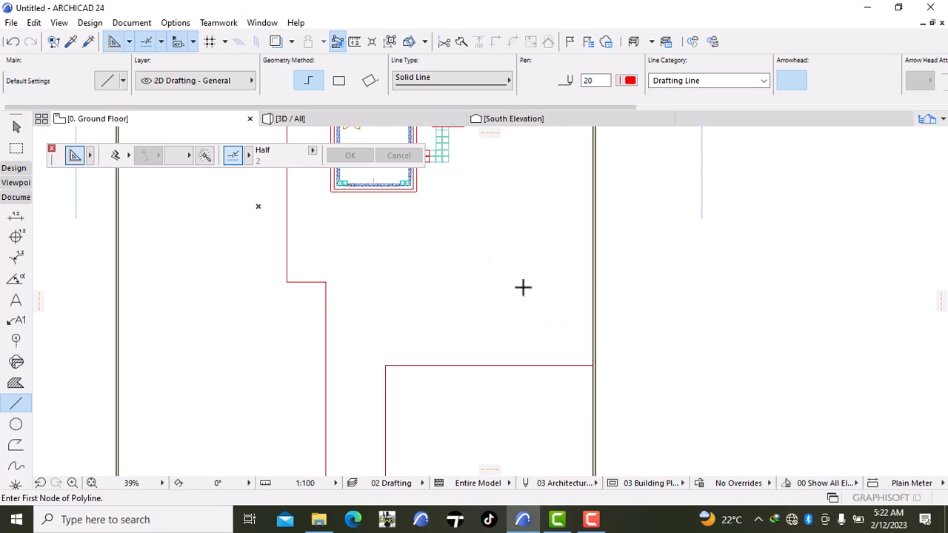
scroll(560, 341, up, 2)
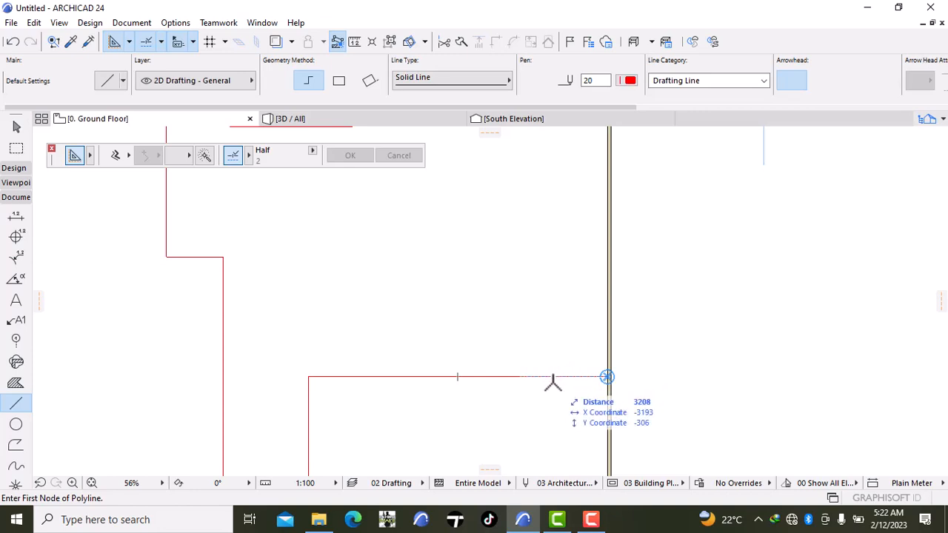
text(3)
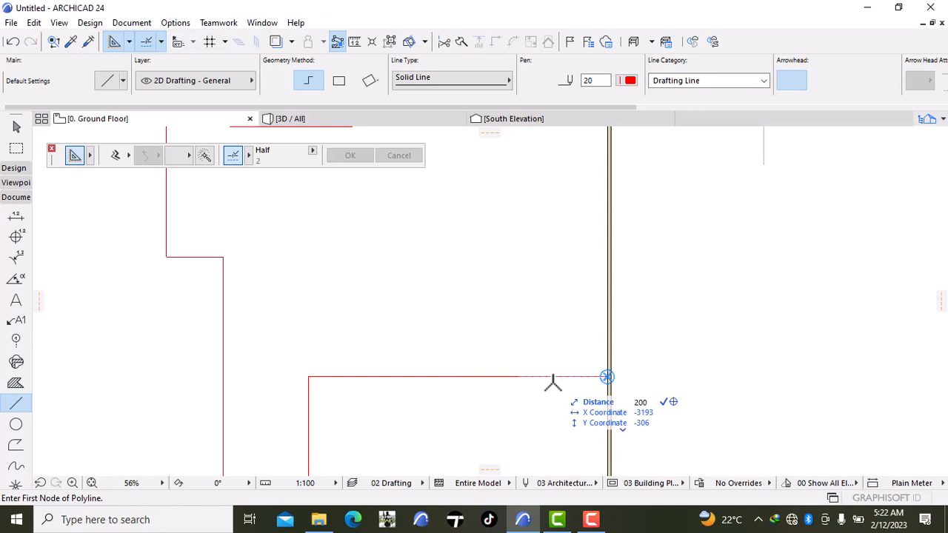
key(Return)
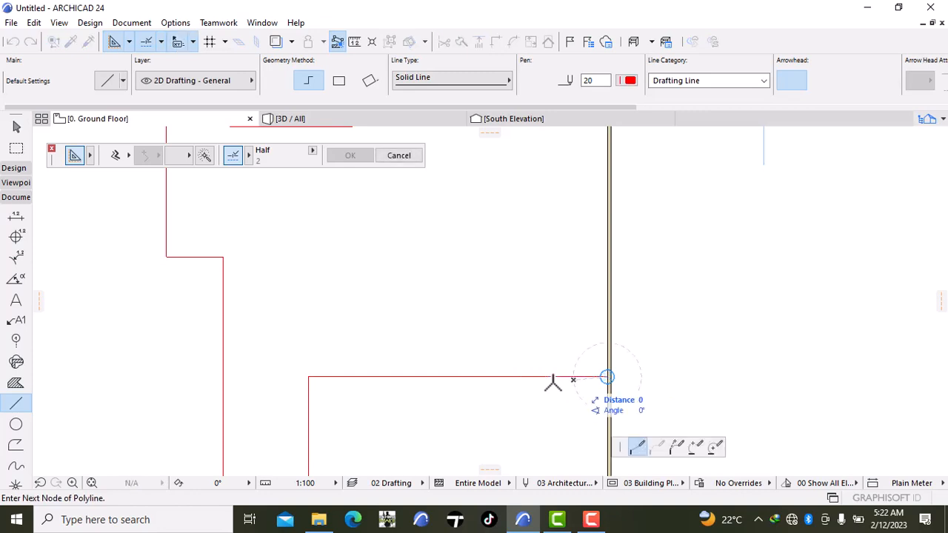
scroll(585, 212, down, 3)
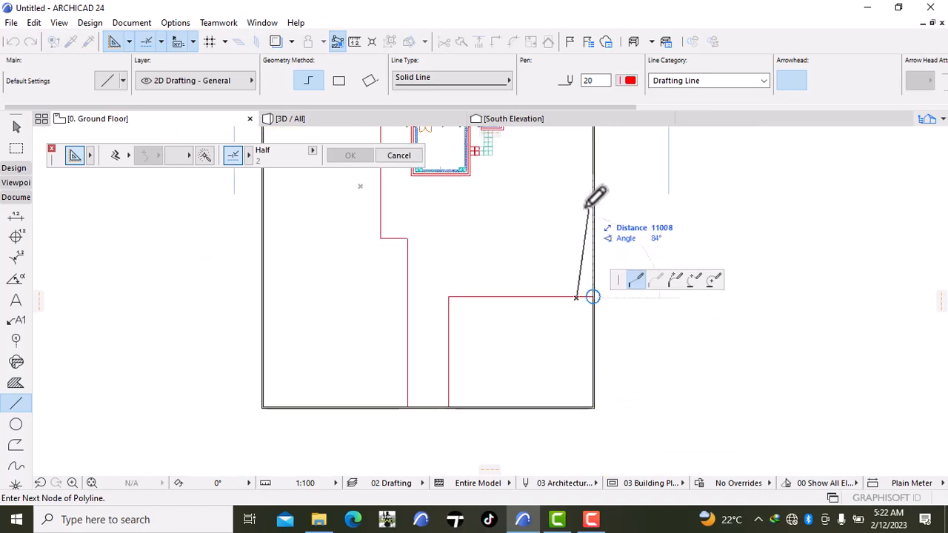
click(577, 145)
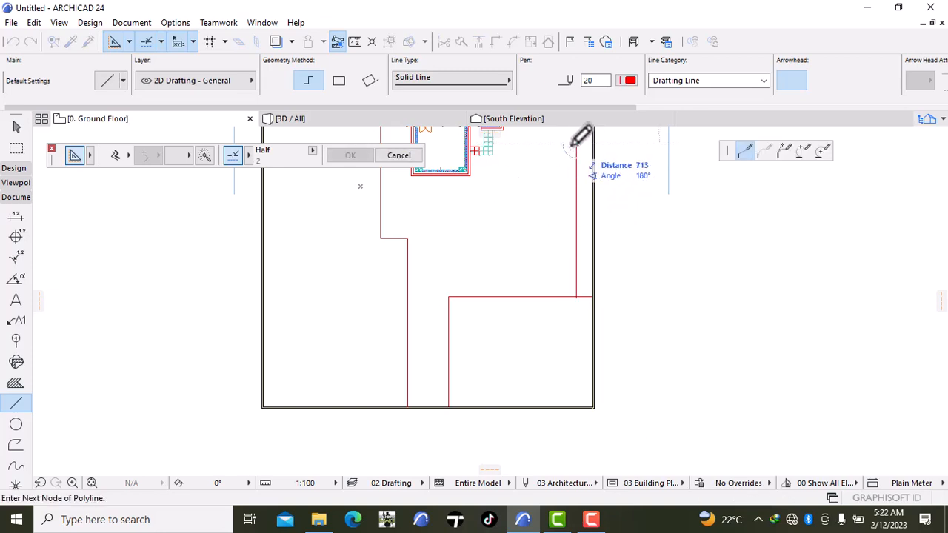
click(581, 136)
Draw a horizontal line from the front terrace's outer southeast corner straight east to the vertical line near the east wall
scroll(525, 214, up, 4)
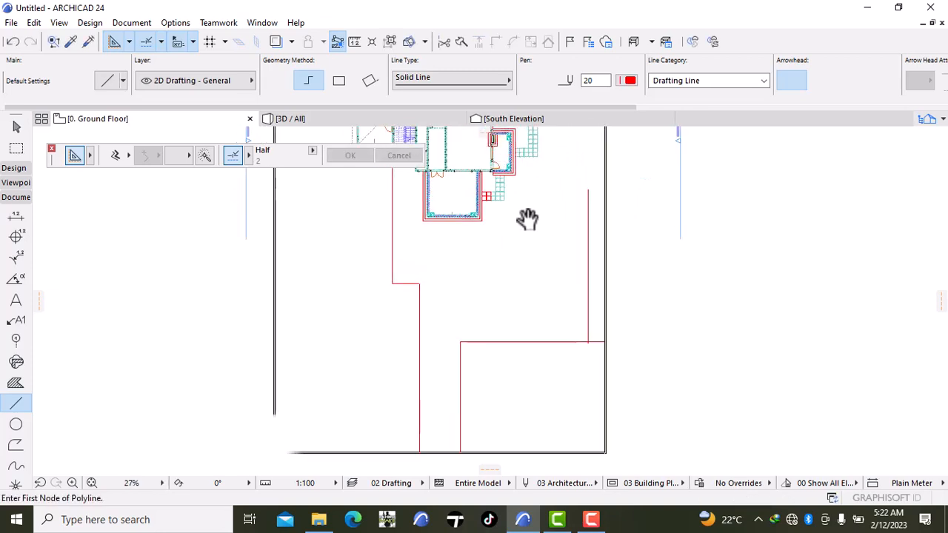
scroll(492, 214, up, 1)
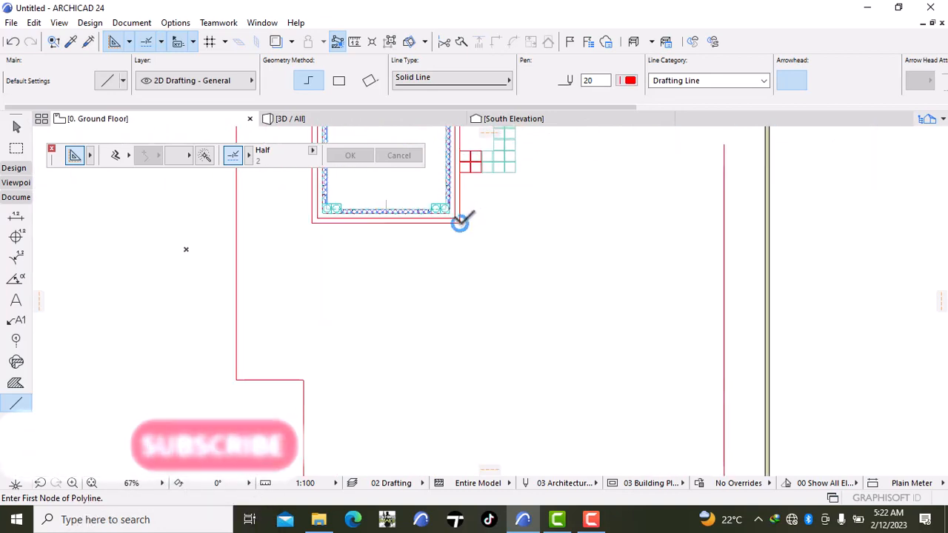
click(460, 221)
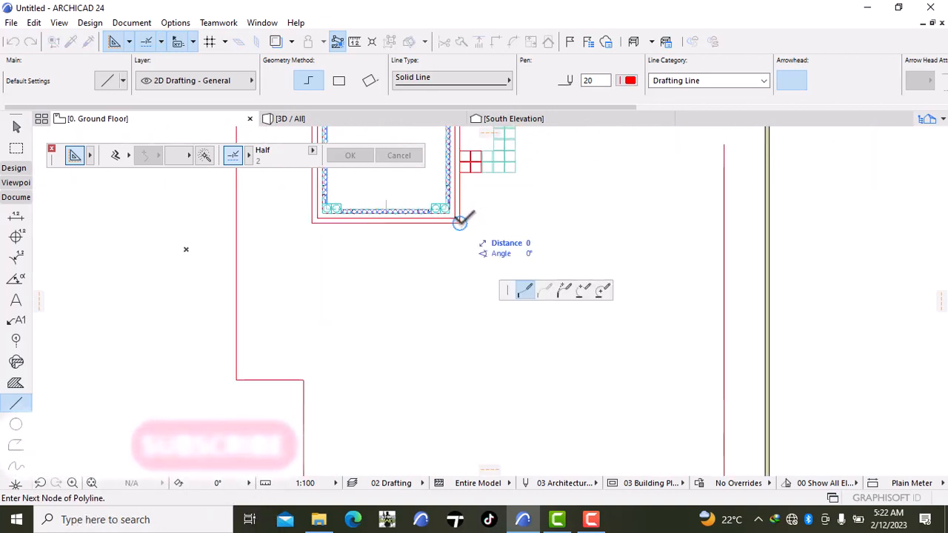
double_click(723, 222)
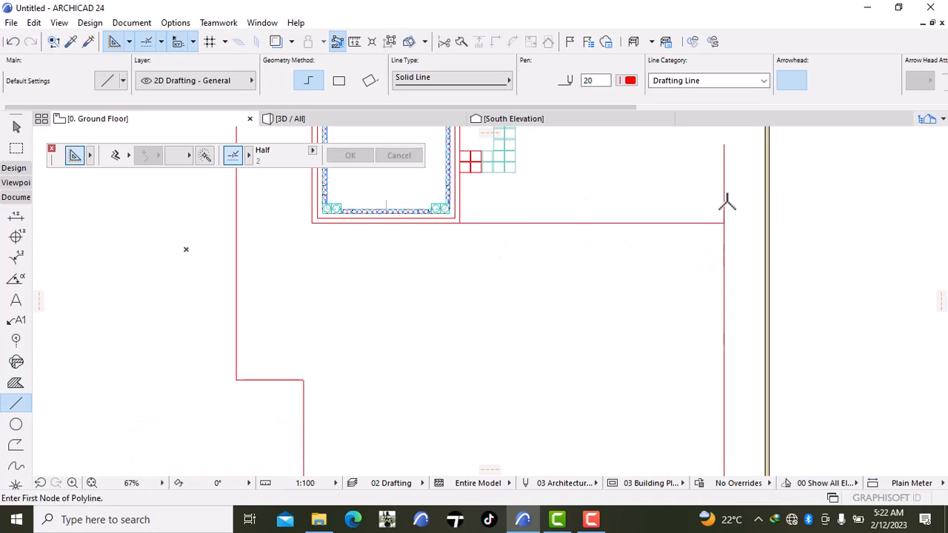
Shorten the vertical line near the east wall by moving its north end down to the terrace line's east end
shift+click(723, 152)
click(724, 141)
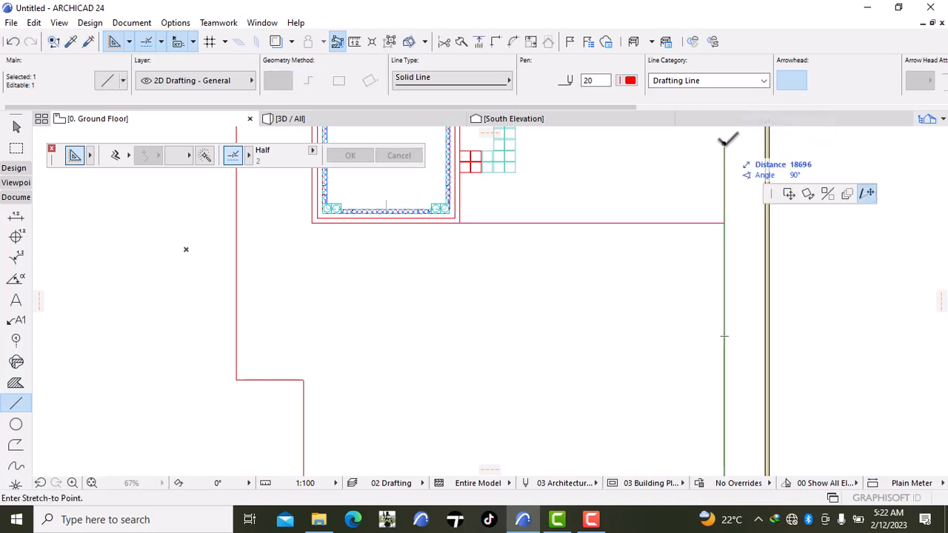
click(724, 222)
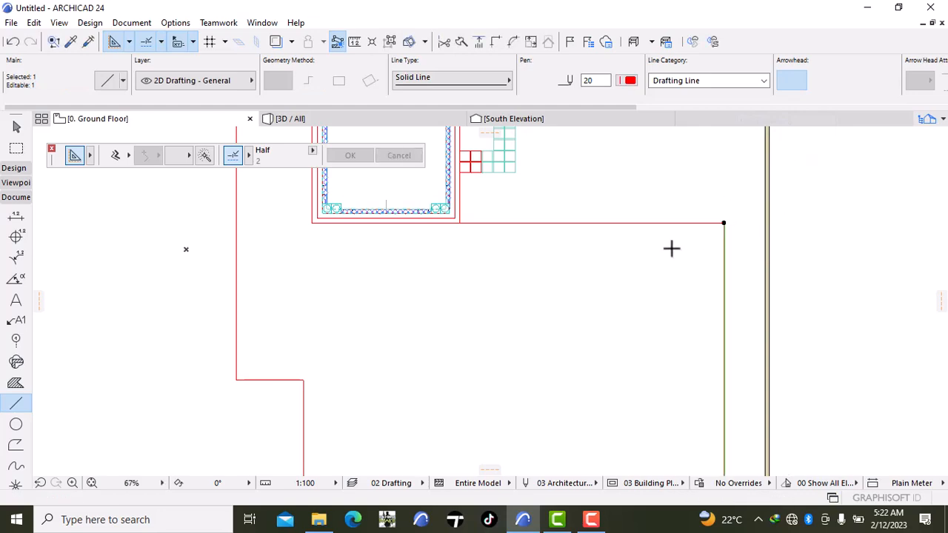
key(Escape)
scroll(653, 259, down, 4)
middle_drag(658, 274, 673, 311)
scroll(673, 310, up, 1)
scroll(638, 303, down, 2)
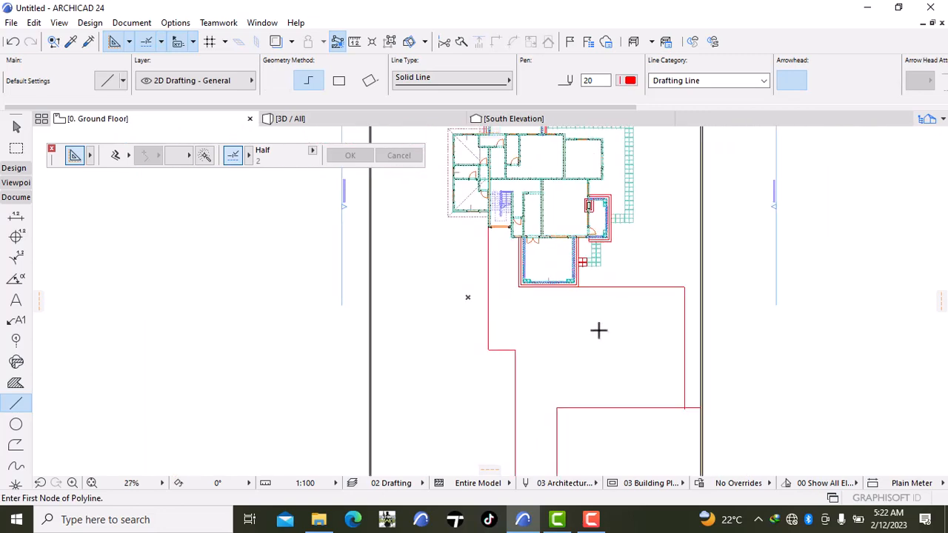
scroll(598, 330, down, 2)
middle_drag(598, 330, 561, 308)
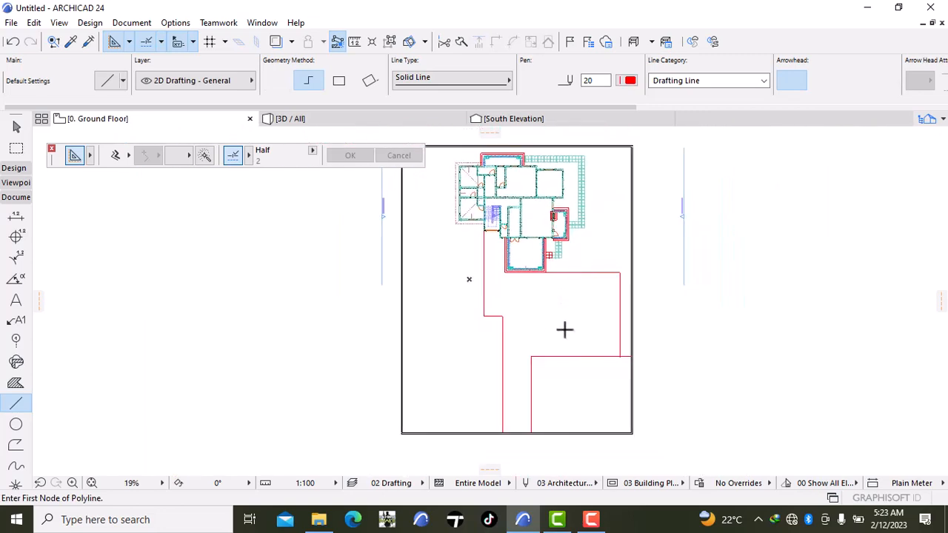
Shorten the parking area's south horizontal line by moving its east end from the boundary wall back to the vertical line near it
scroll(565, 330, up, 2)
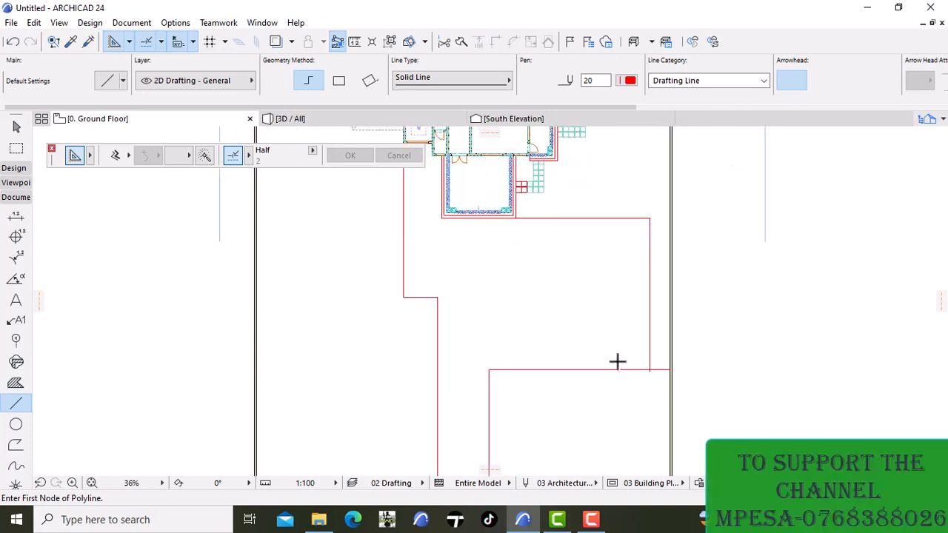
scroll(618, 362, up, 2)
scroll(661, 375, up, 3)
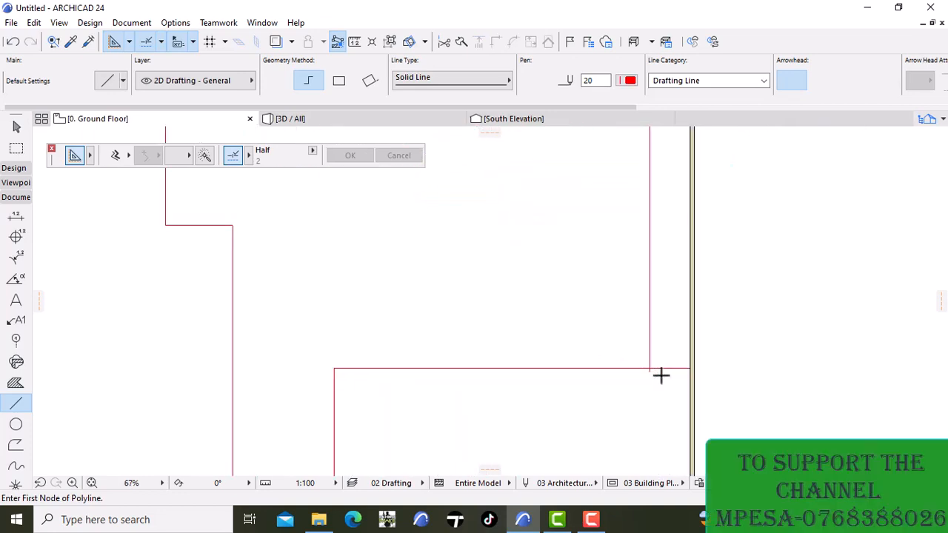
shift+click(660, 370)
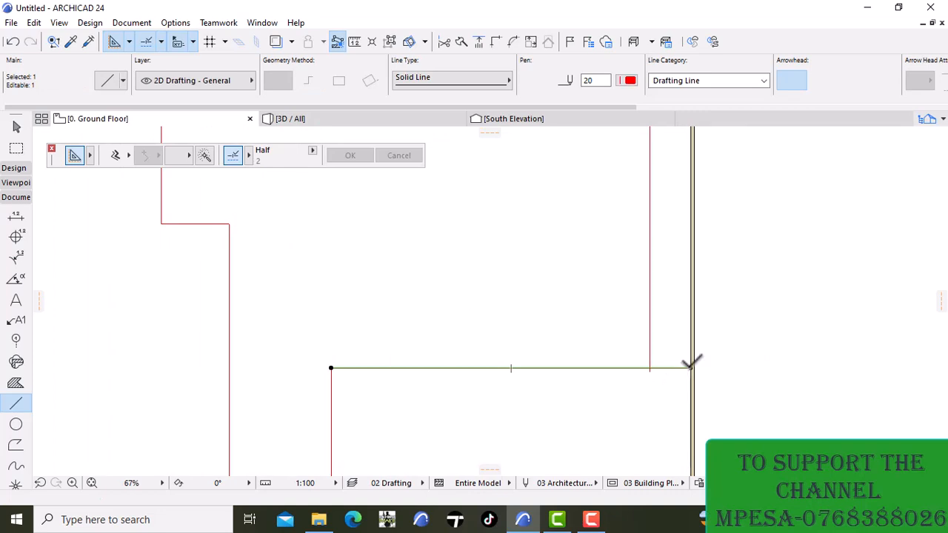
click(689, 366)
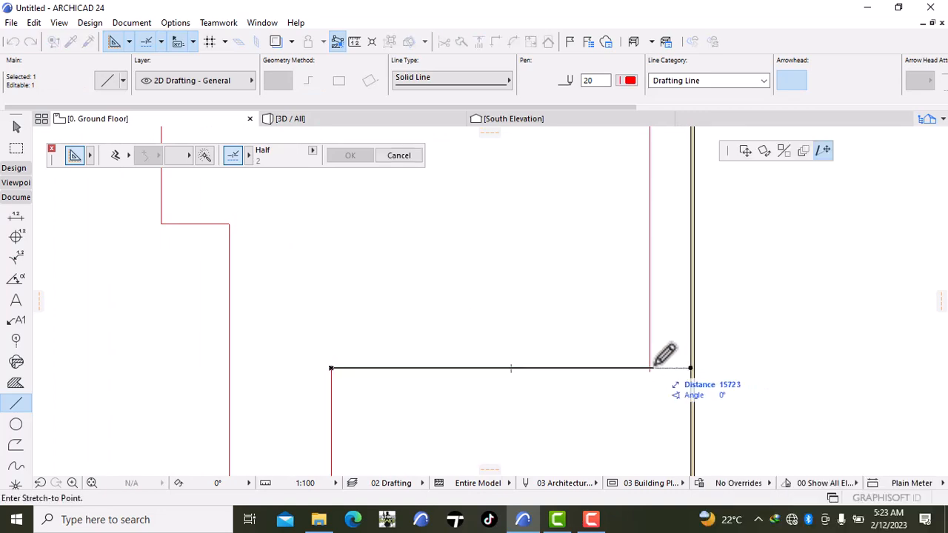
click(650, 367)
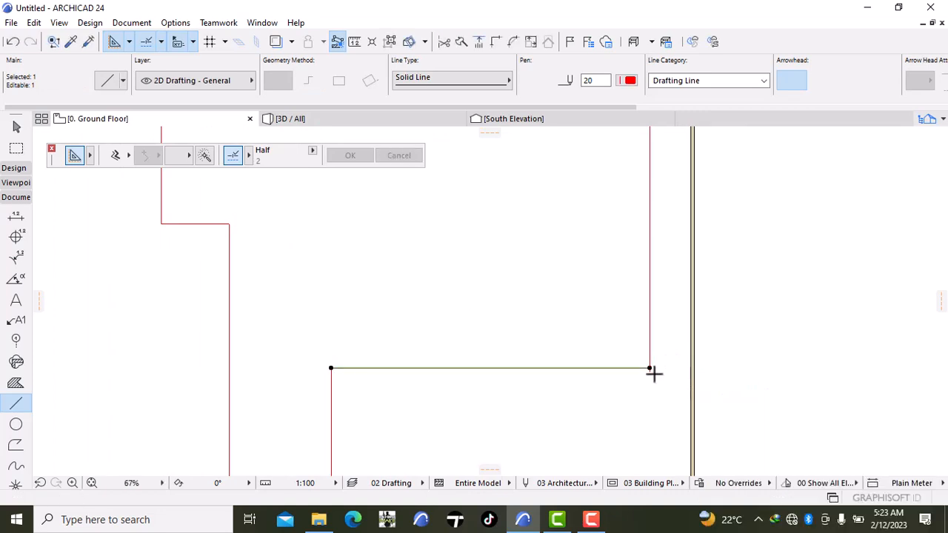
scroll(654, 372, up, 3)
key(Escape)
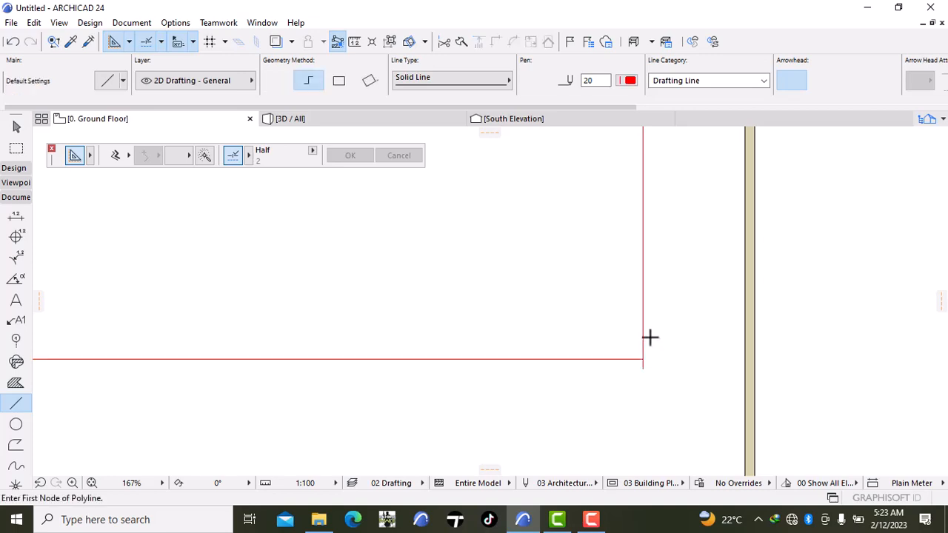
Trim the overshoot of the vertical line near the east wall by moving its south end up to the horizontal line's east end
shift+click(644, 337)
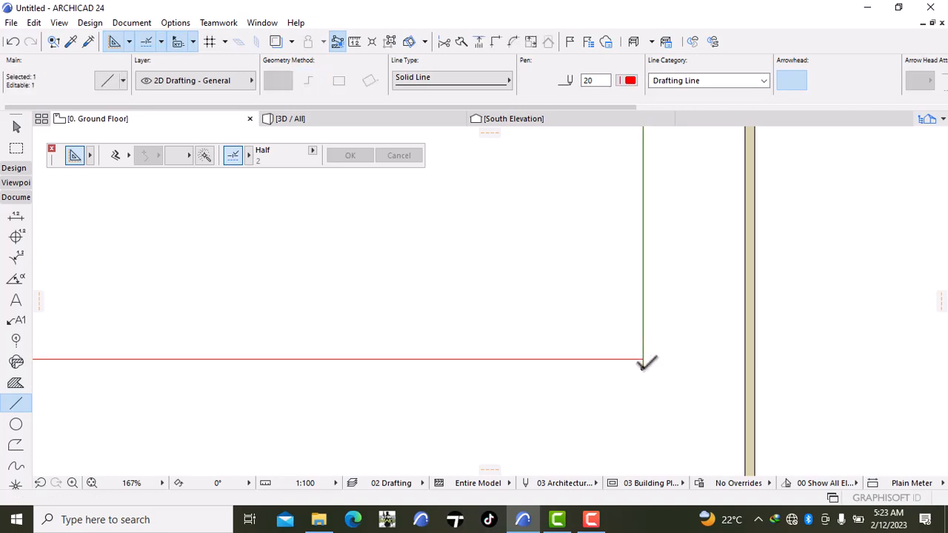
click(642, 368)
click(643, 359)
key(Escape)
scroll(628, 368, down, 3)
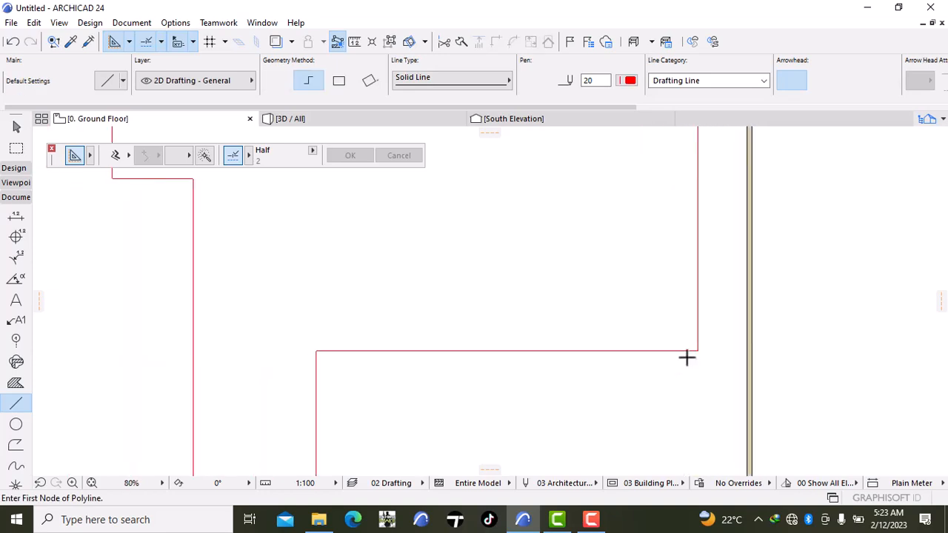
scroll(686, 358, down, 4)
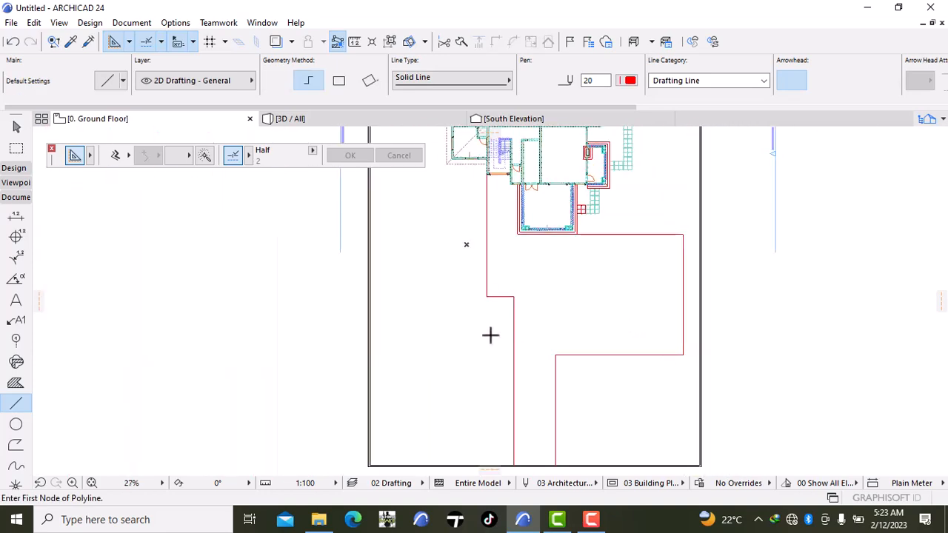
scroll(494, 335, down, 1)
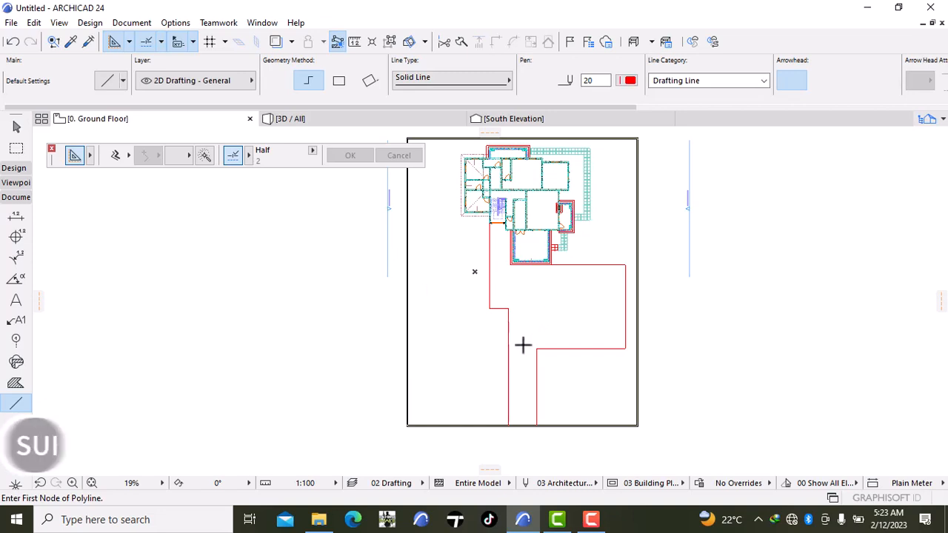
scroll(534, 331, up, 2)
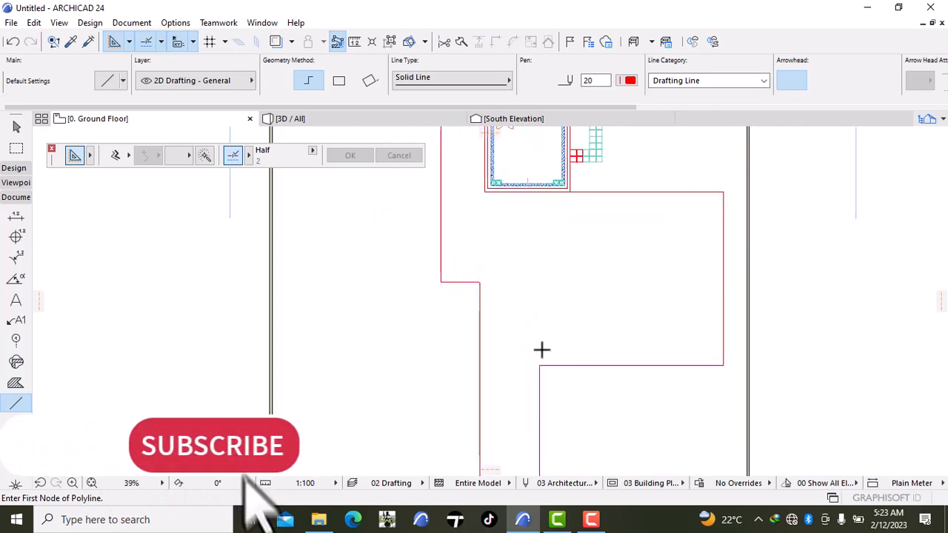
shift+click(539, 396)
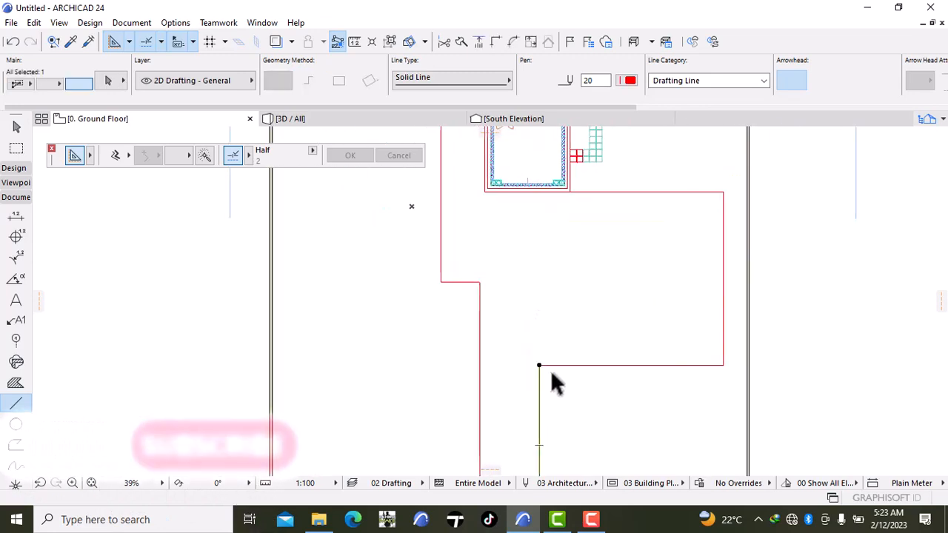
shift+click(563, 365)
shift+click(563, 365)
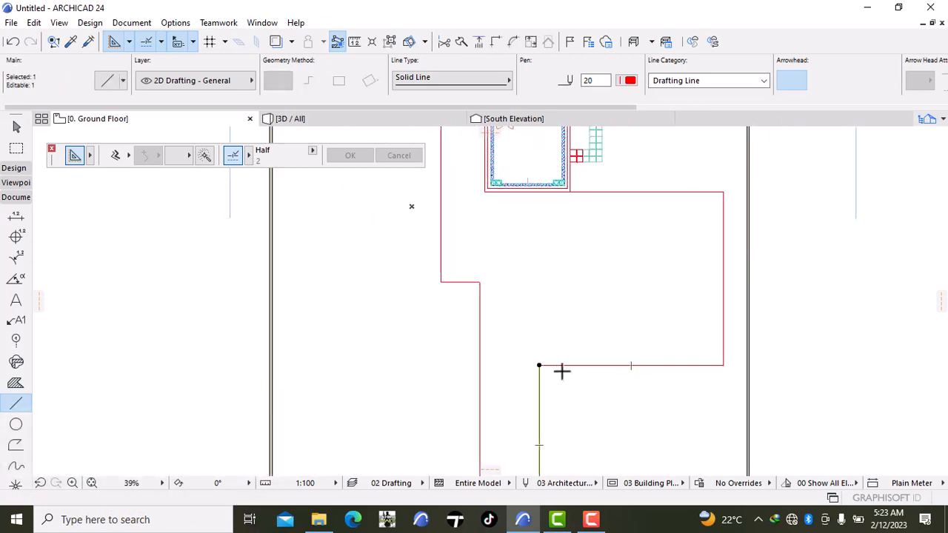
shift+click(564, 365)
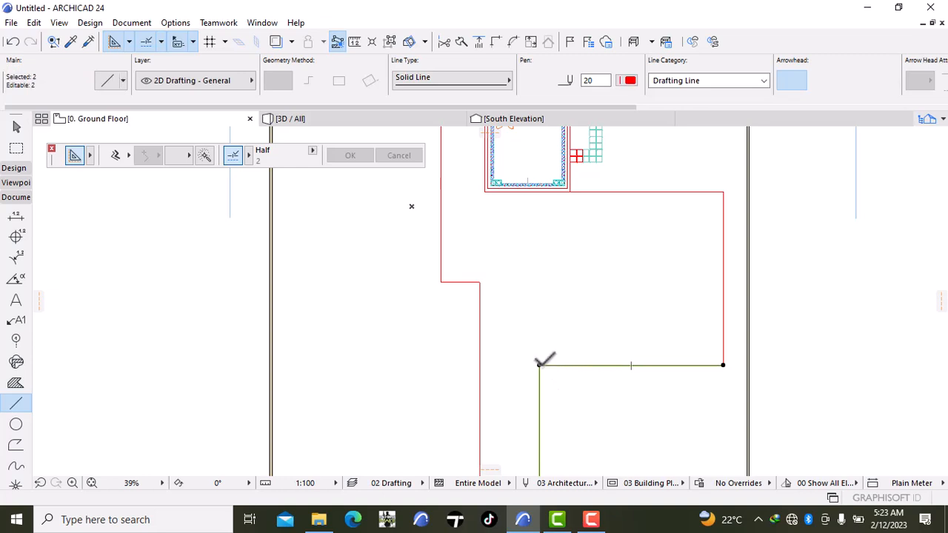
key(Escape)
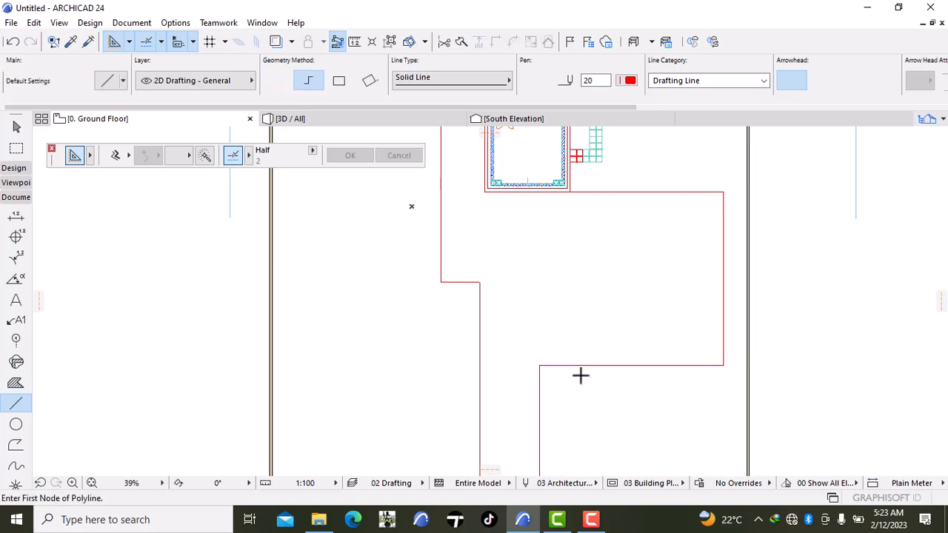
Try a fillet with a 1000 mm radius at the corner between the driveway's east line and the parking area's south line
shift+click(537, 412)
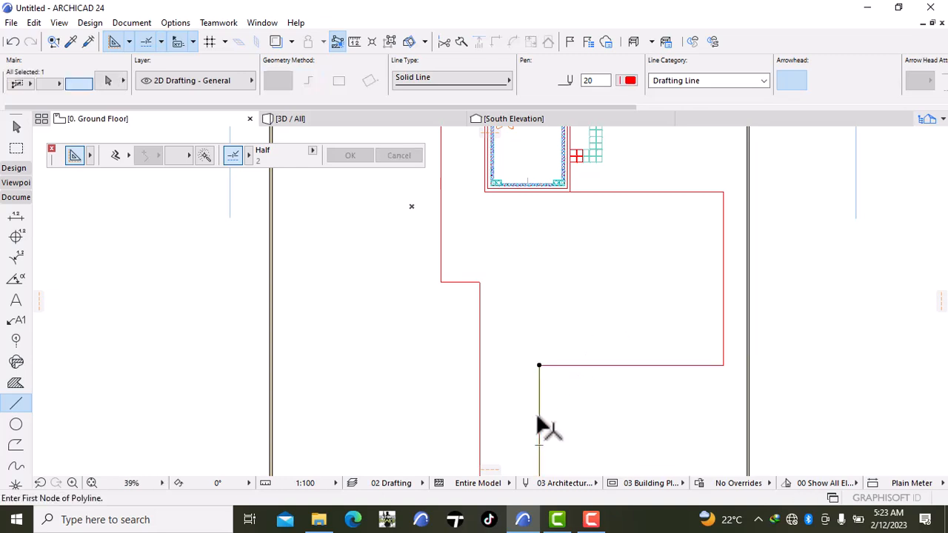
shift+click(573, 369)
shift+click(573, 368)
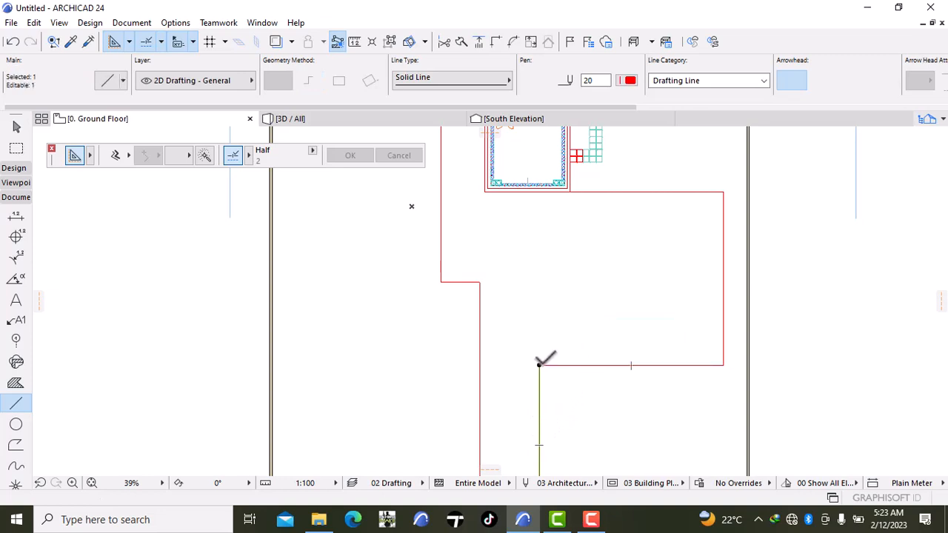
shift+click(568, 368)
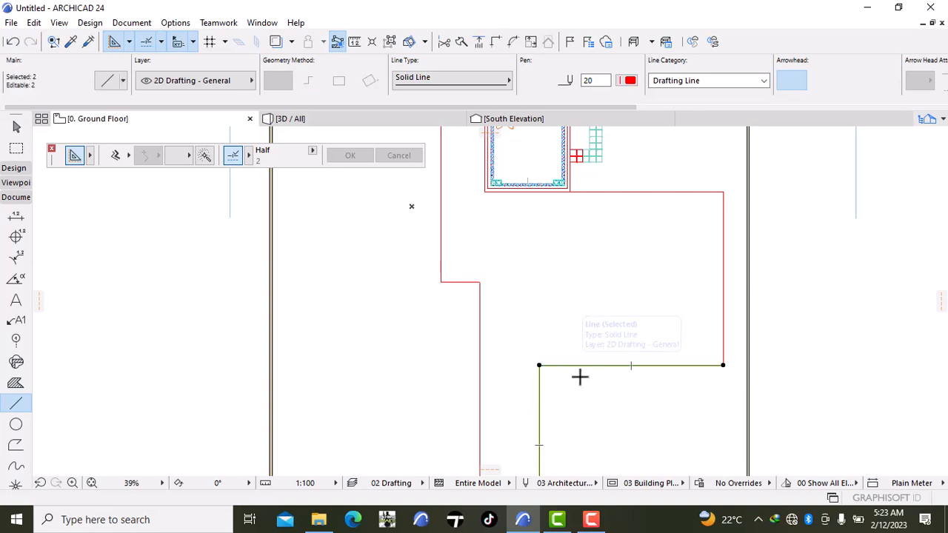
click(539, 364)
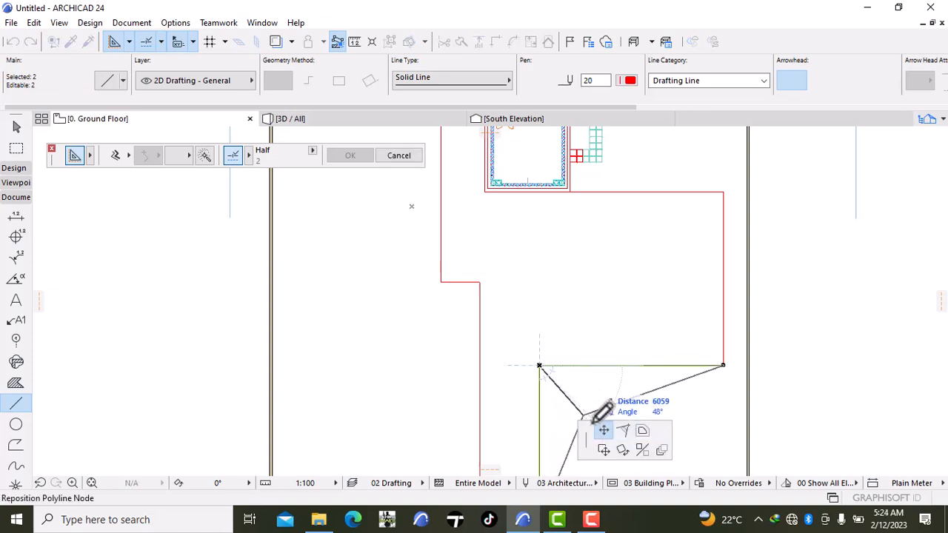
click(623, 431)
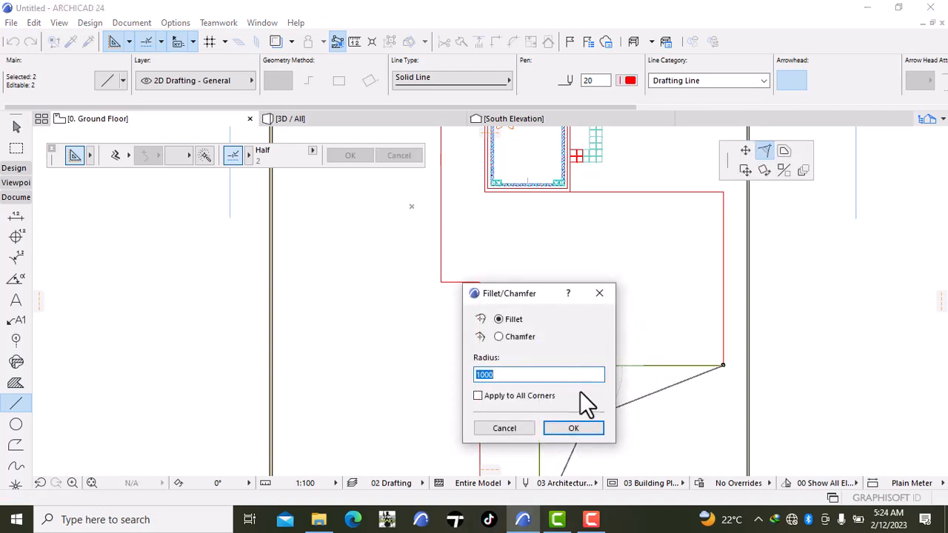
click(588, 432)
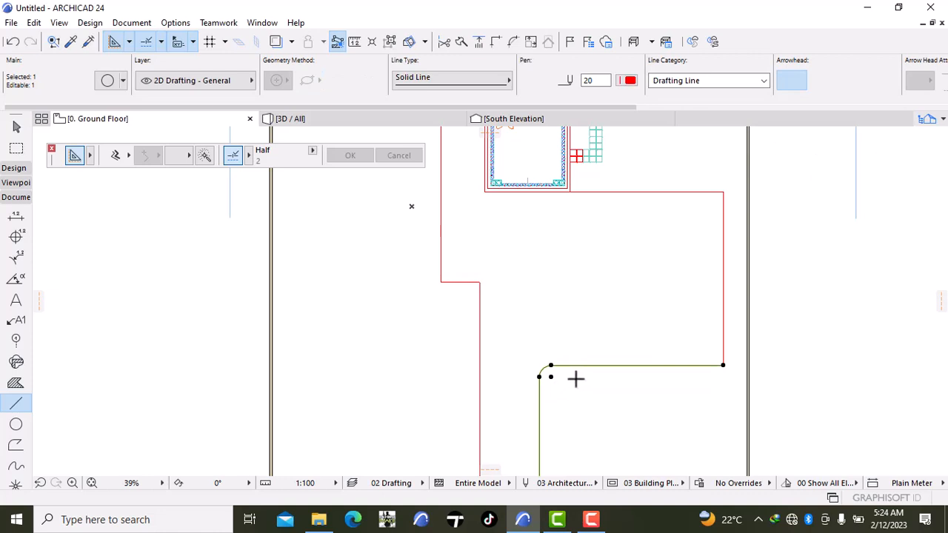
key(Escape)
scroll(574, 379, down, 4)
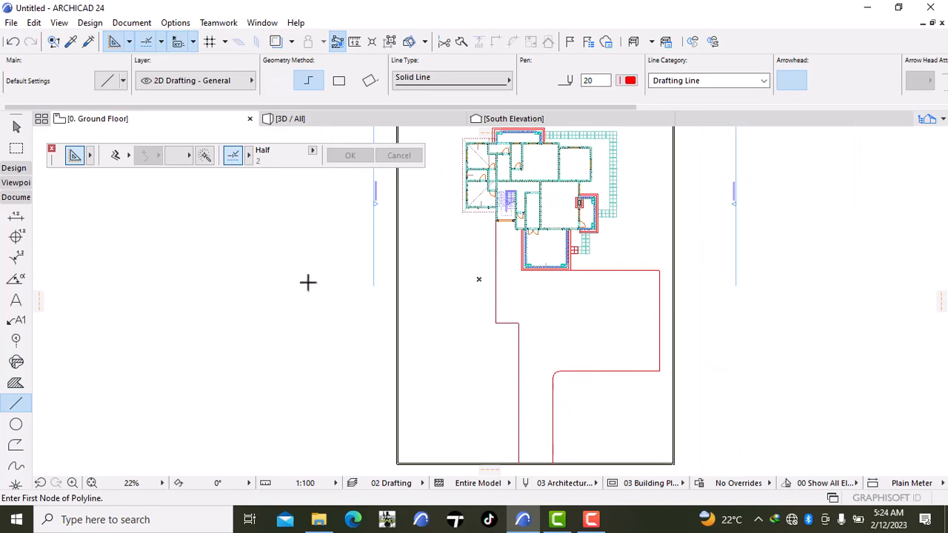
click(14, 41)
scroll(520, 337, up, 4)
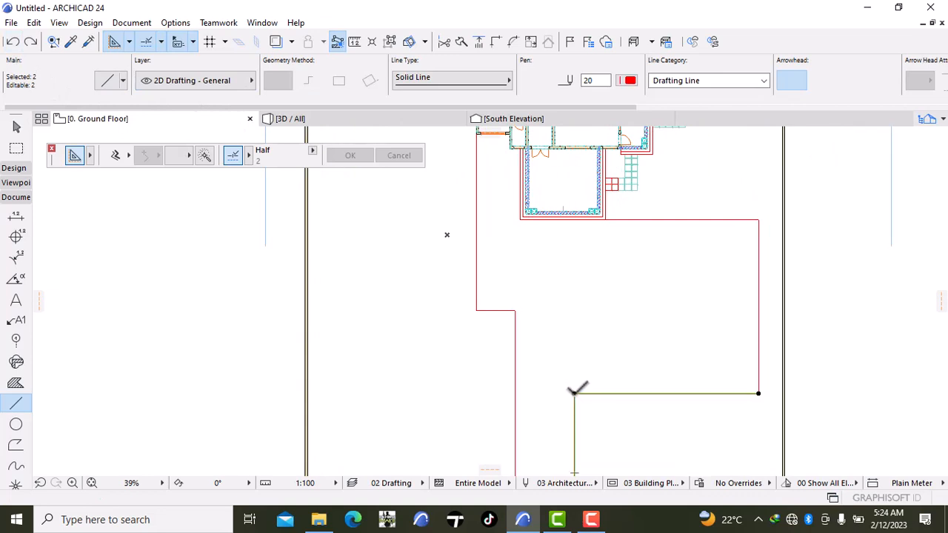
click(575, 393)
click(587, 406)
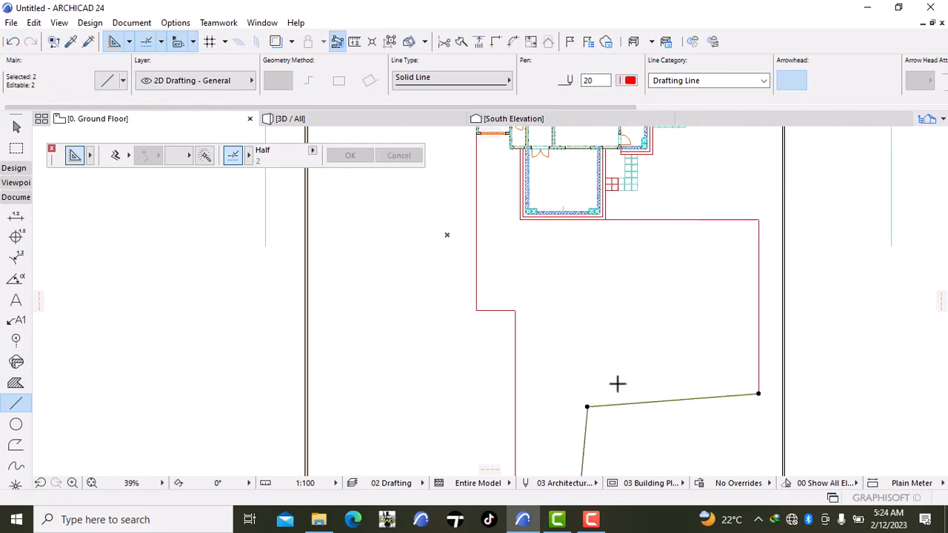
click(14, 41)
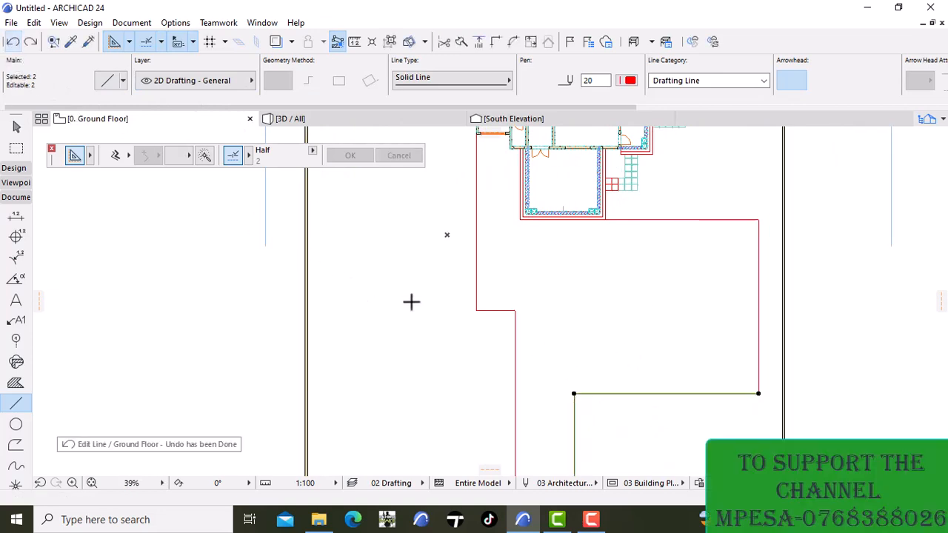
Fillet the corner between the driveway's east line and the parking area's south line with a 2000 mm radius
click(574, 393)
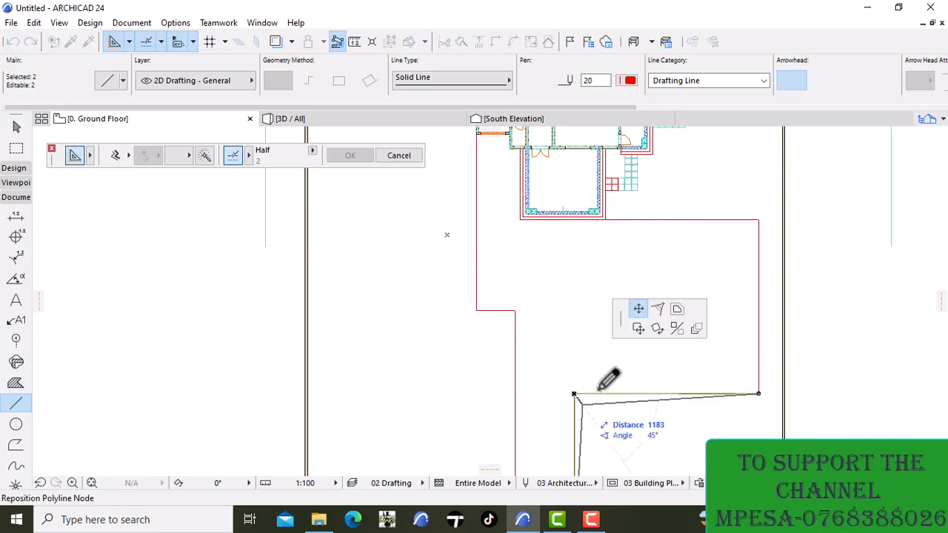
click(764, 151)
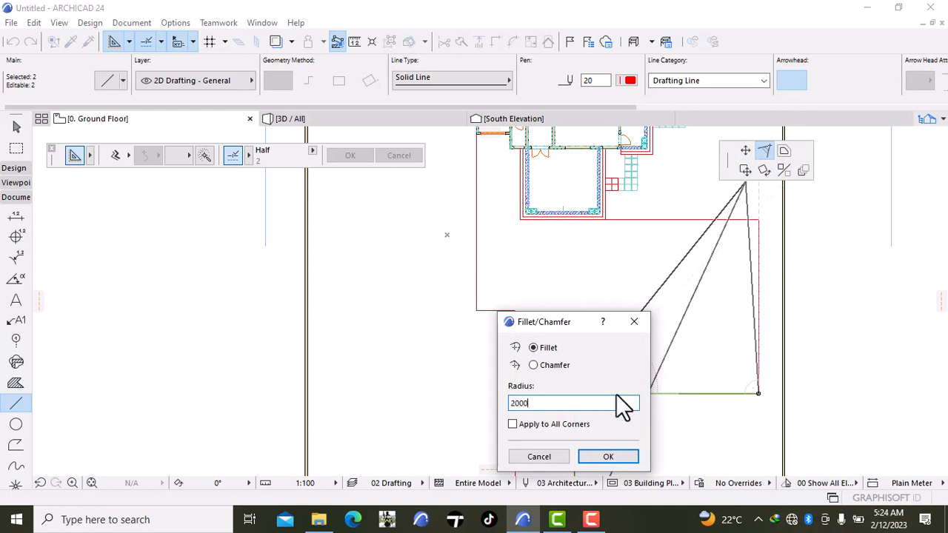
text(2000)
click(617, 454)
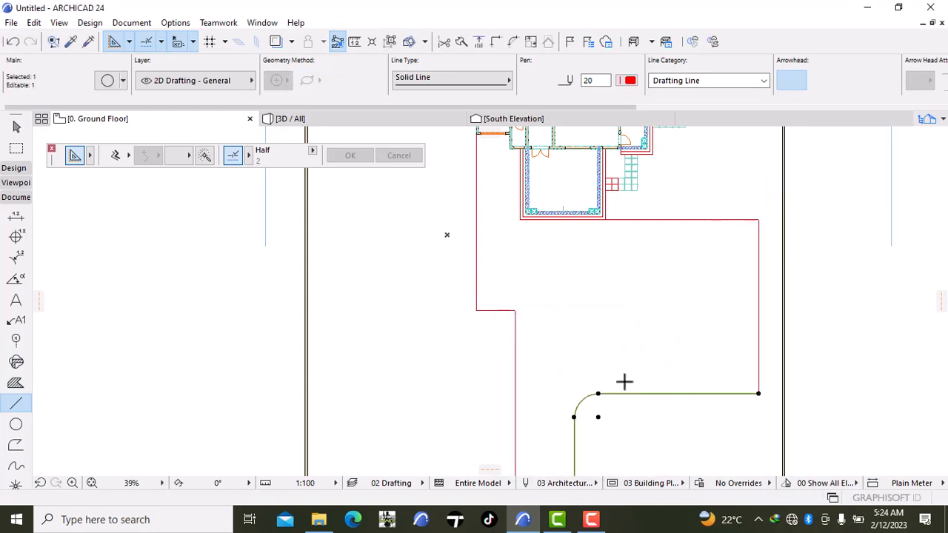
key(Escape)
scroll(624, 381, down, 3)
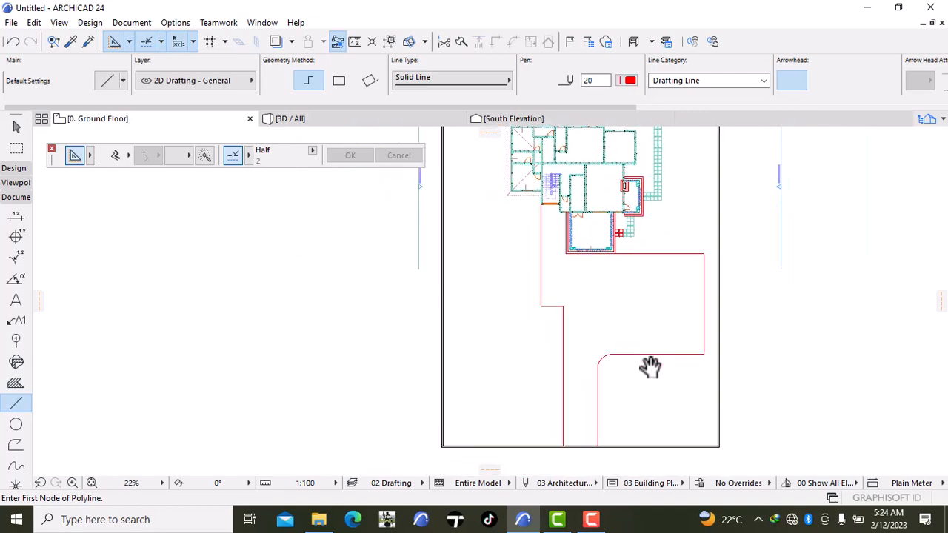
middle_drag(649, 366, 662, 380)
scroll(581, 311, up, 2)
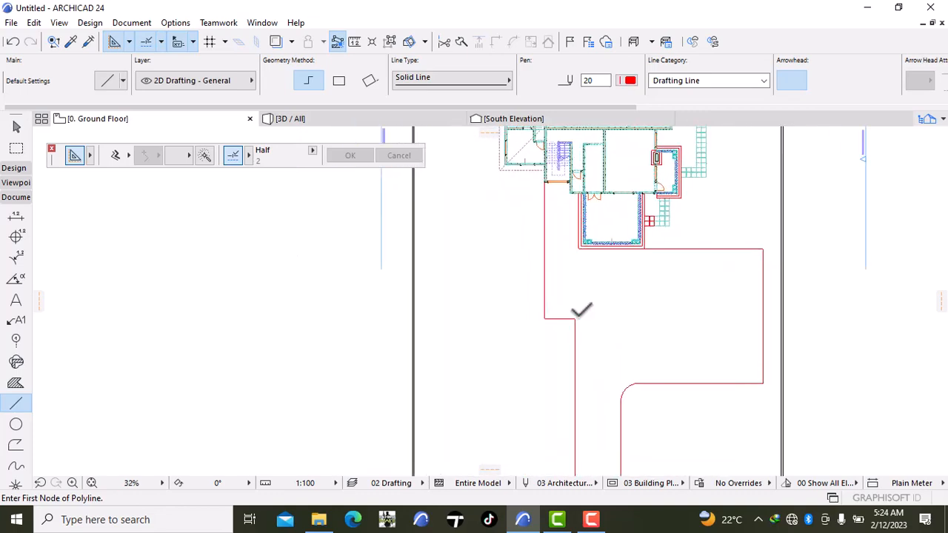
scroll(582, 311, down, 2)
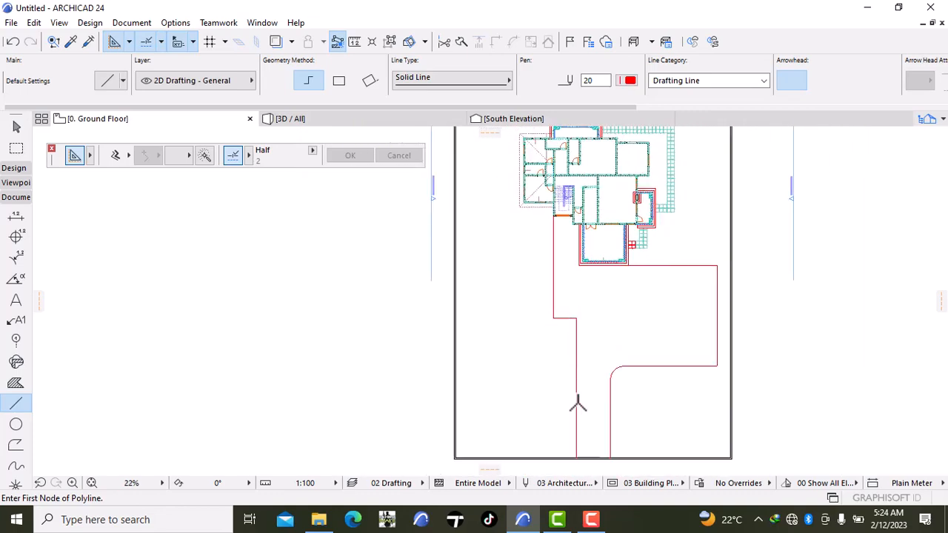
middle_drag(577, 404, 588, 385)
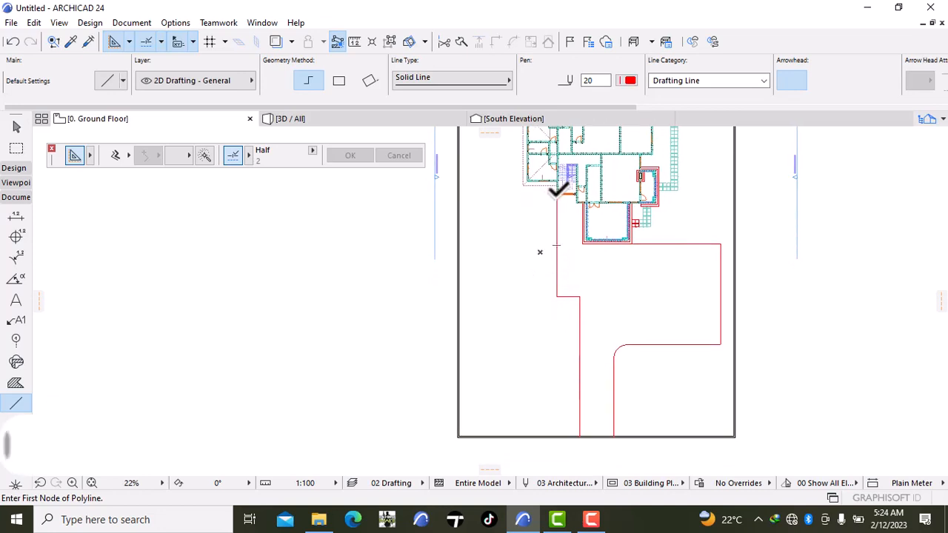
middle_drag(569, 224, 565, 232)
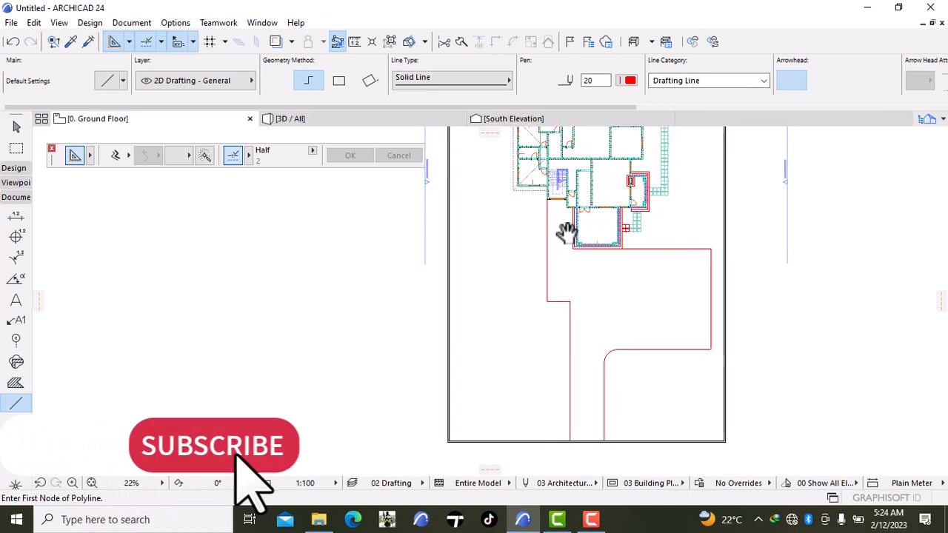
scroll(557, 222, up, 1)
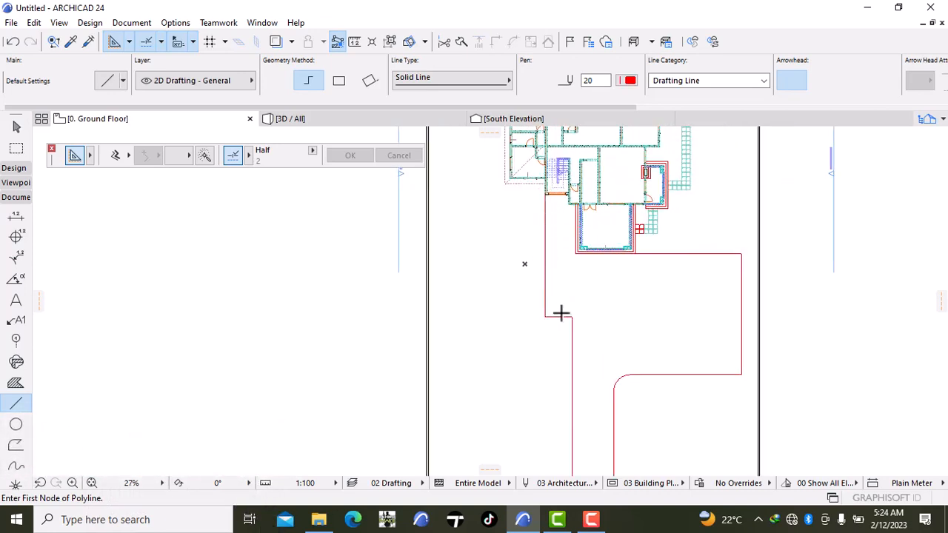
scroll(576, 374, down, 3)
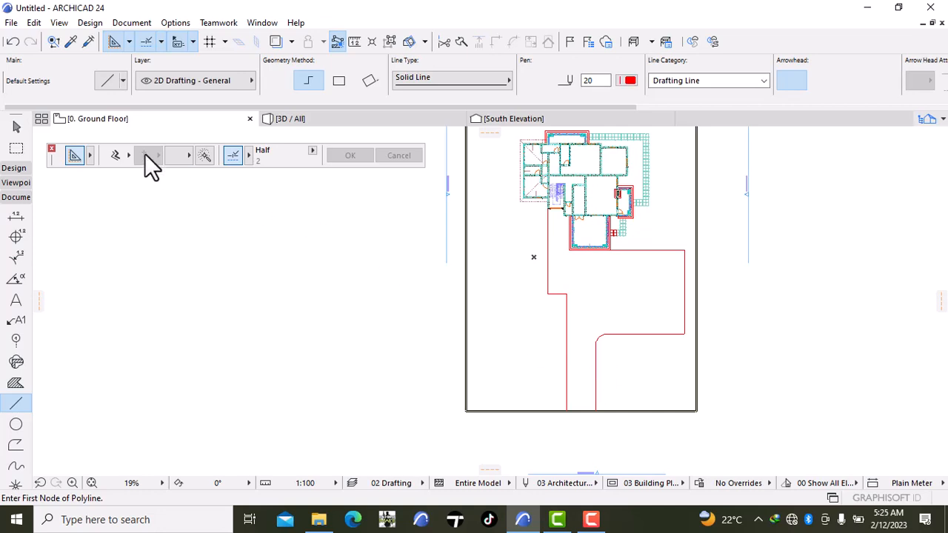
Undo the last corner fillet and offset a copy of the driveway's stepped west outline outward by 200 mm
click(13, 41)
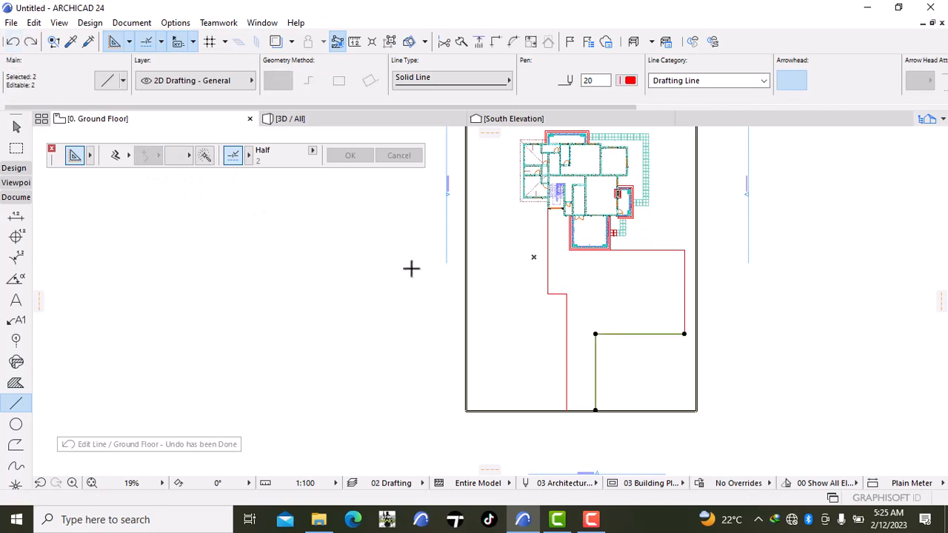
key(shift)
shift+click(567, 368)
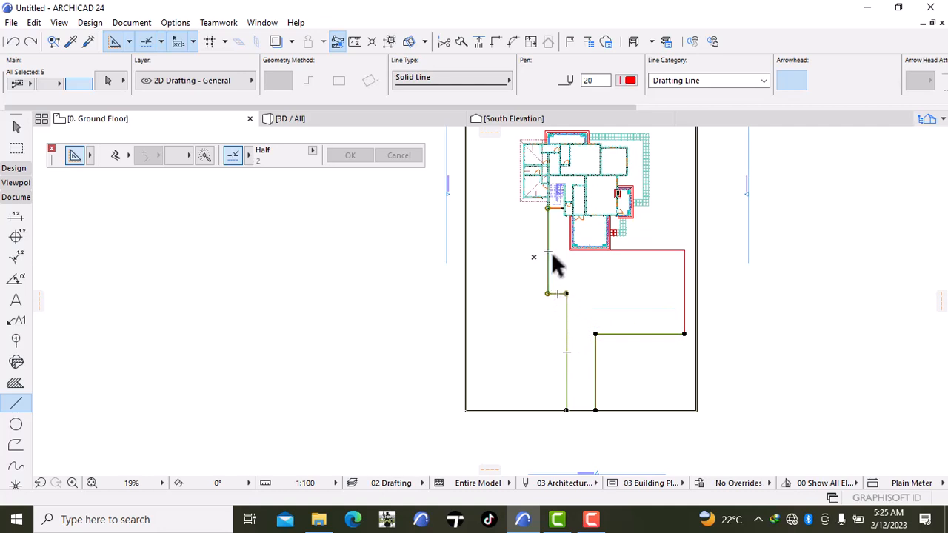
shift+click(617, 250)
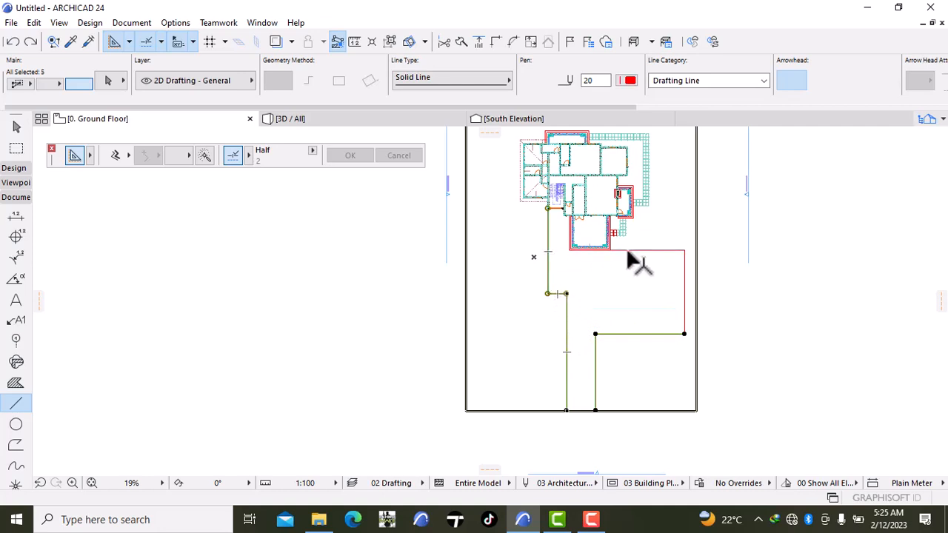
shift+click(684, 297)
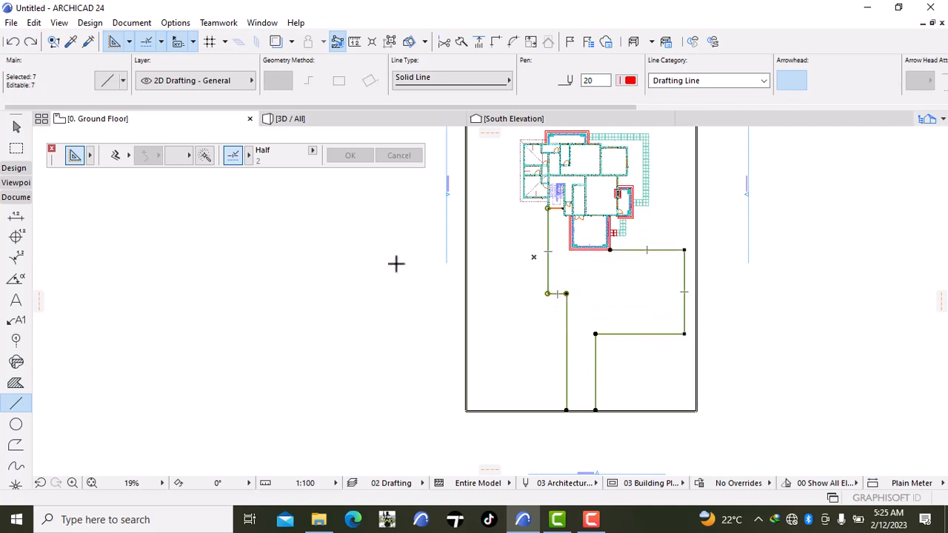
click(115, 155)
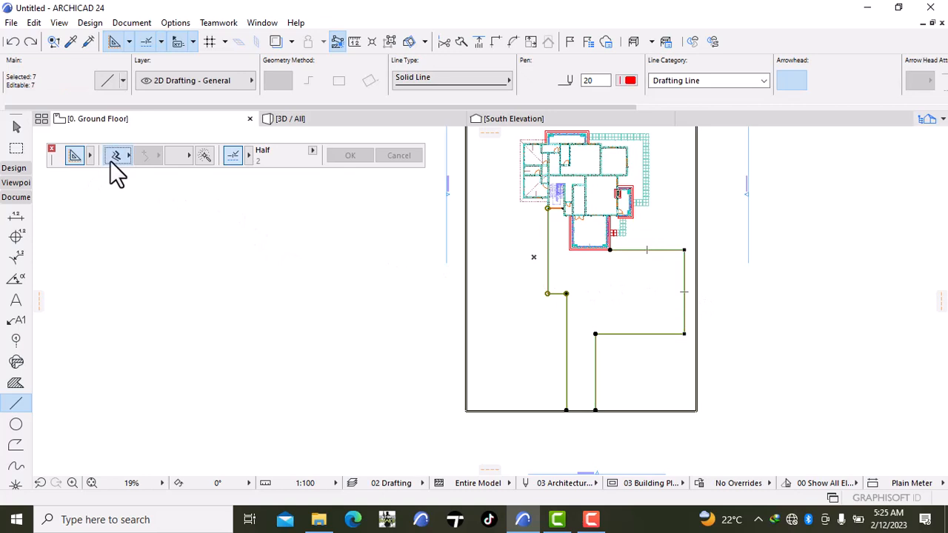
click(204, 155)
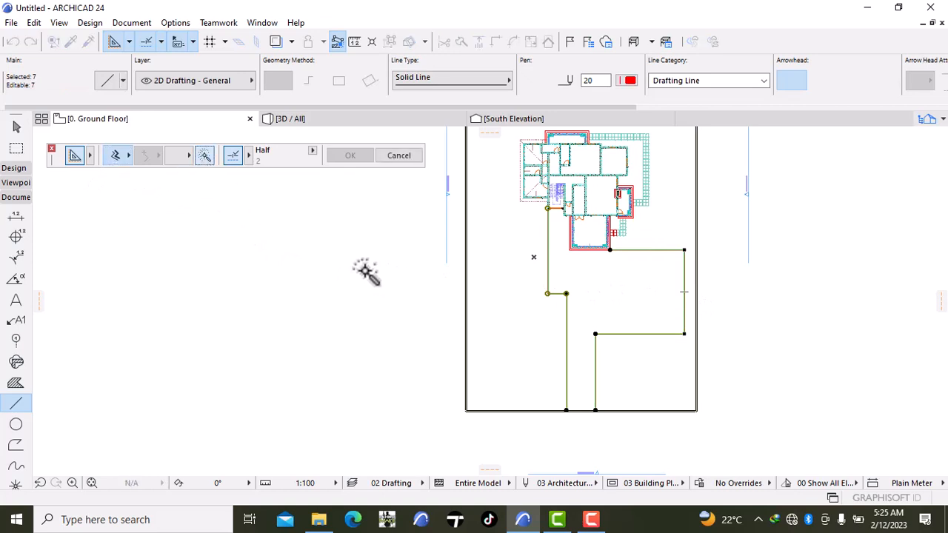
click(596, 335)
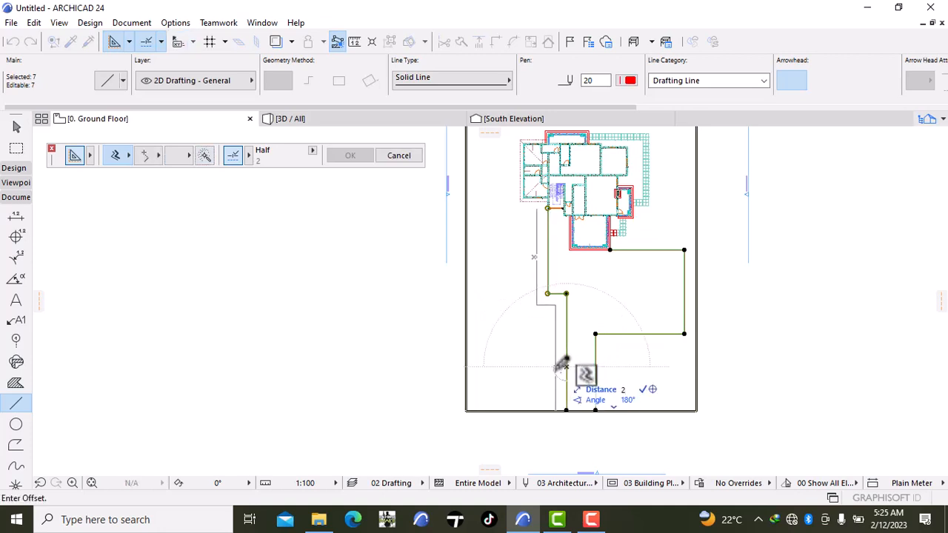
text(200)
key(Return)
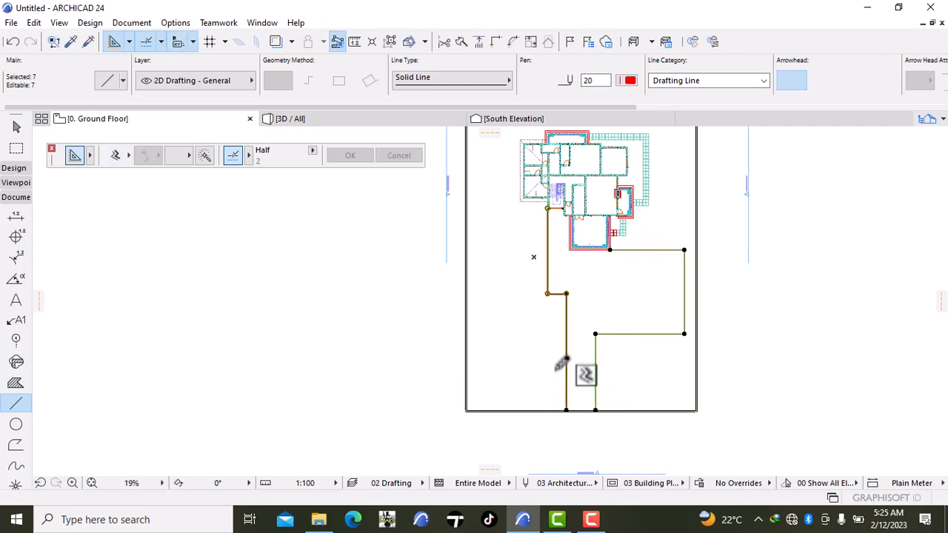
key(Escape)
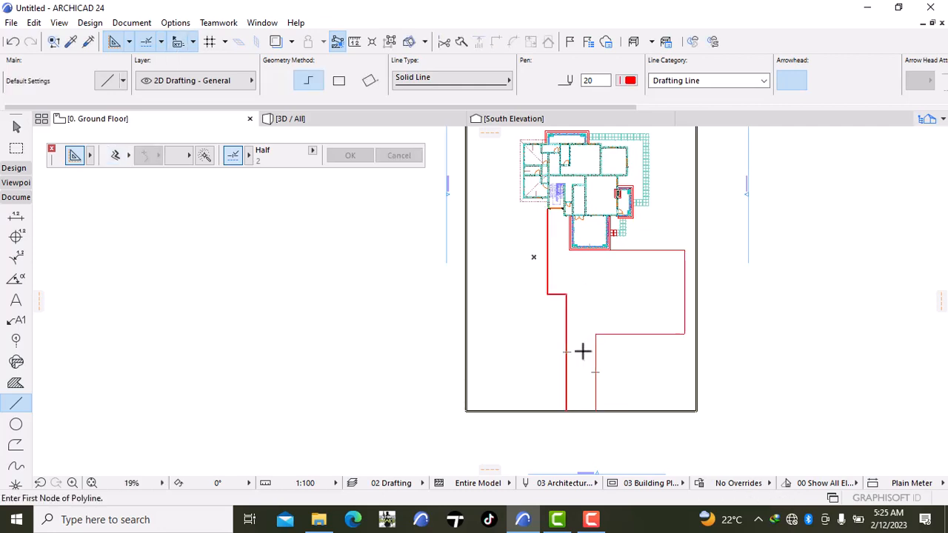
Offset a copy of the driveway's east line and the parking area's south, east and north lines outward by 200 mm
shift+click(595, 353)
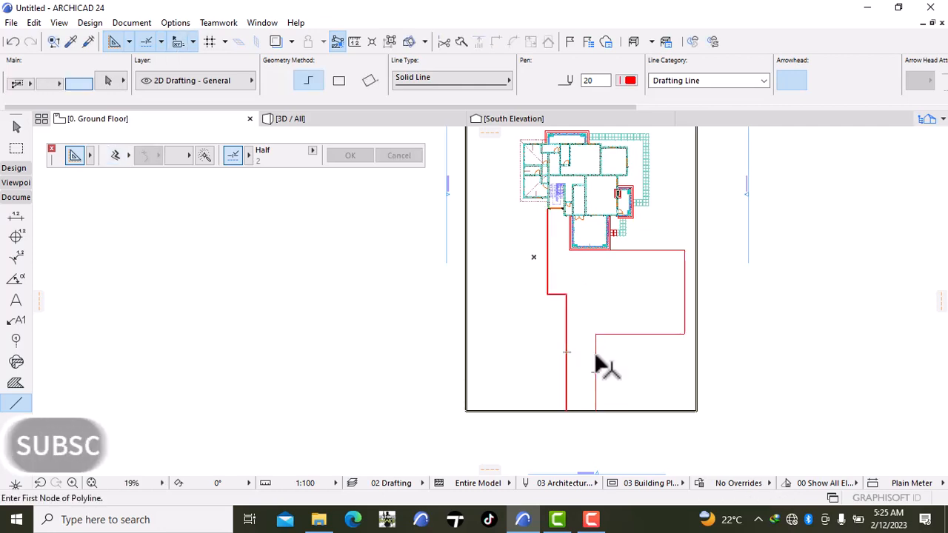
shift+click(640, 334)
shift+click(685, 310)
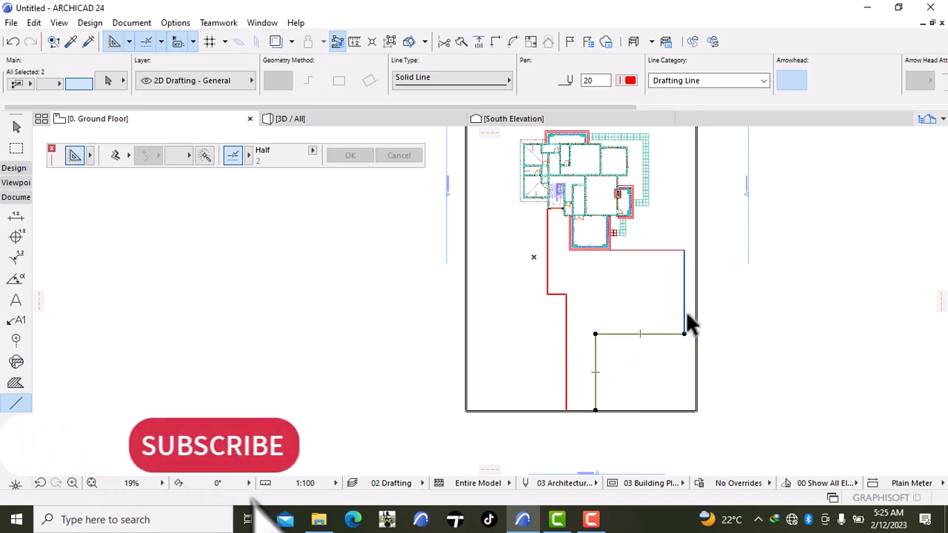
shift+click(657, 250)
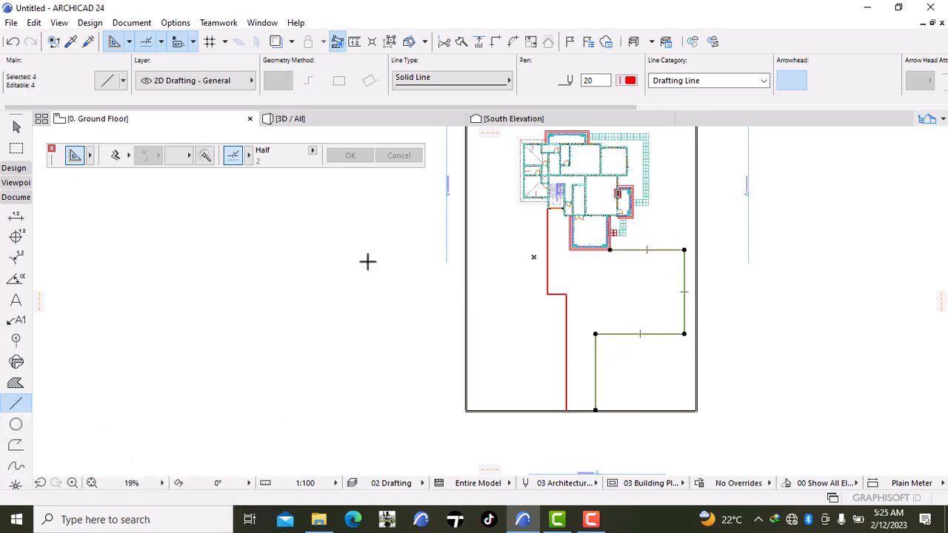
click(115, 157)
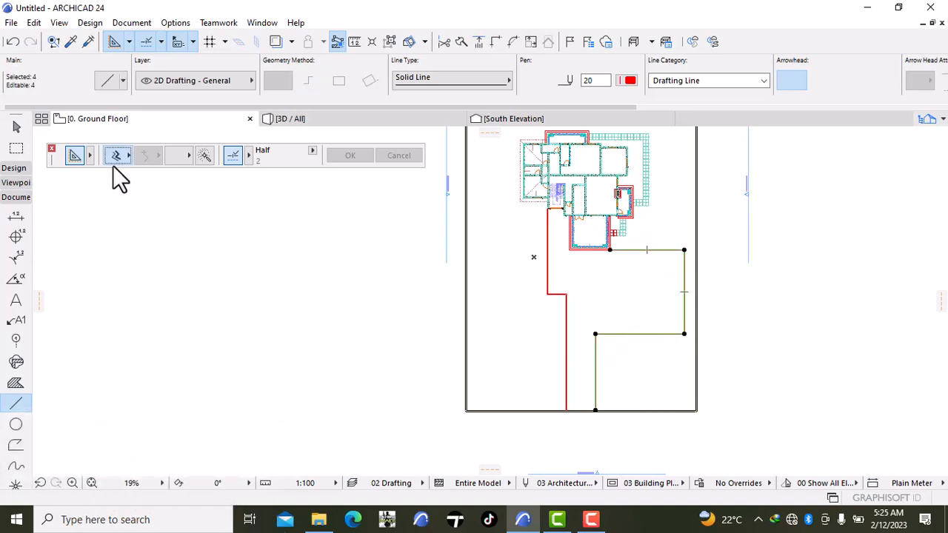
click(205, 157)
click(597, 333)
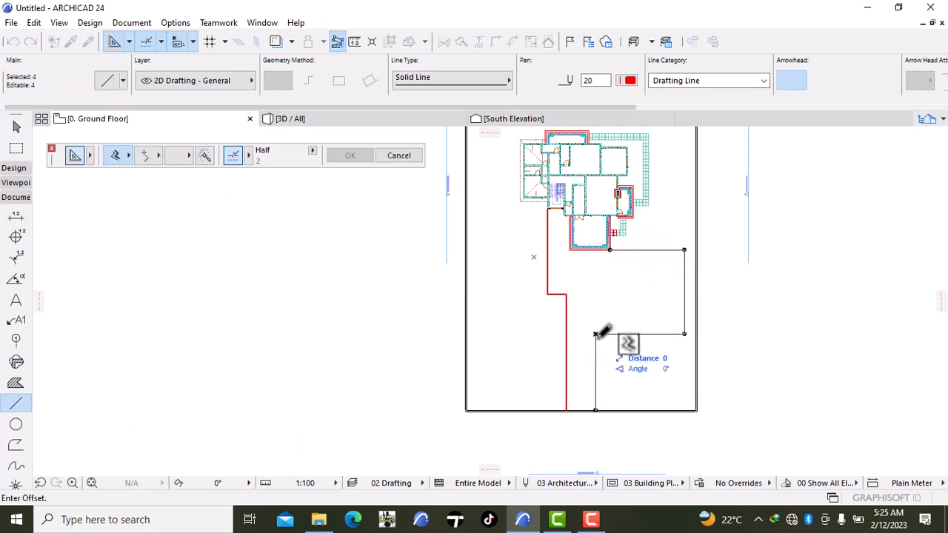
text(200)
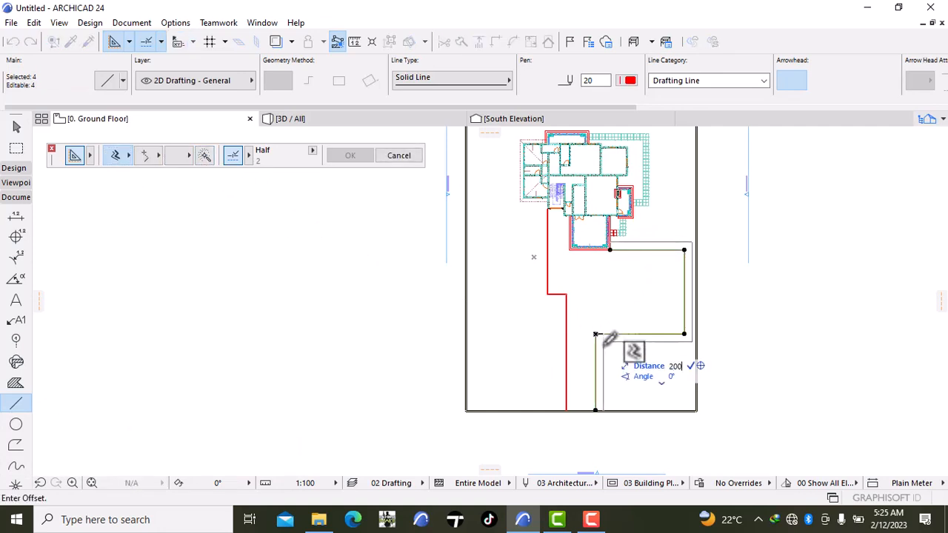
key(Return)
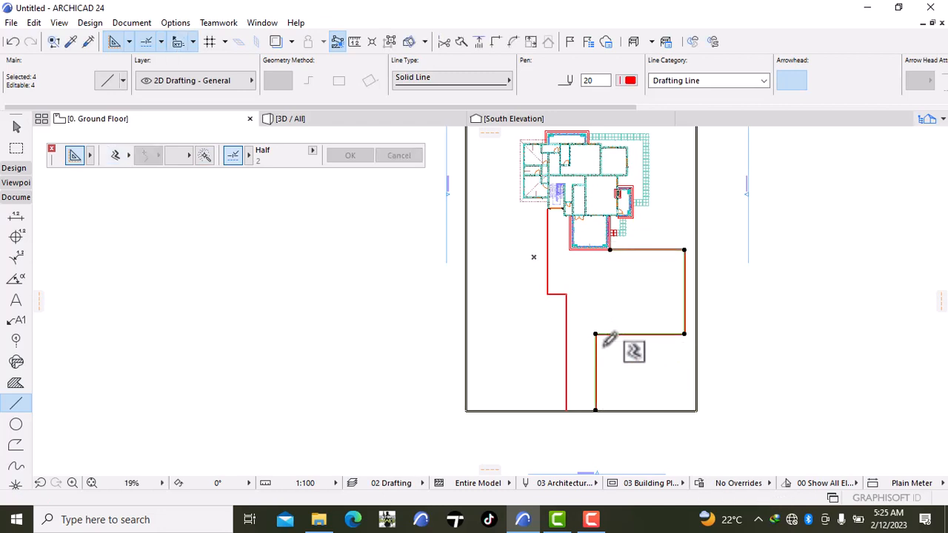
key(Escape)
Select the outer offset outline at the corner between driveway and parking area, and suspend grouping
scroll(631, 360, up, 4)
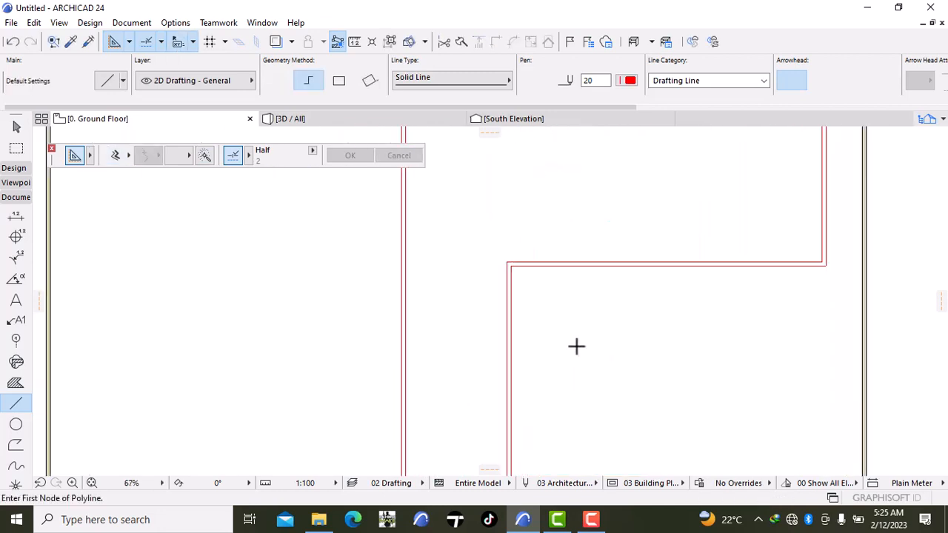
scroll(520, 268, up, 4)
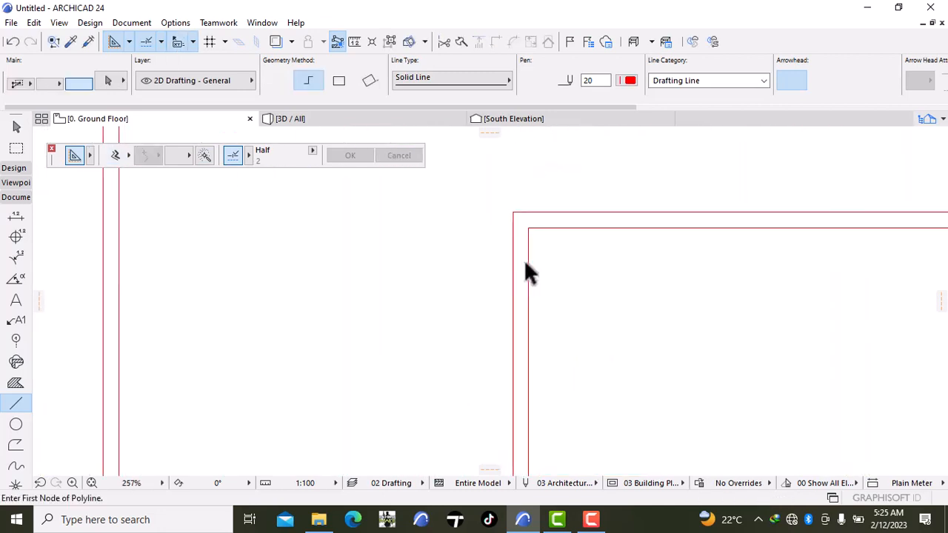
shift+click(529, 258)
shift+click(541, 227)
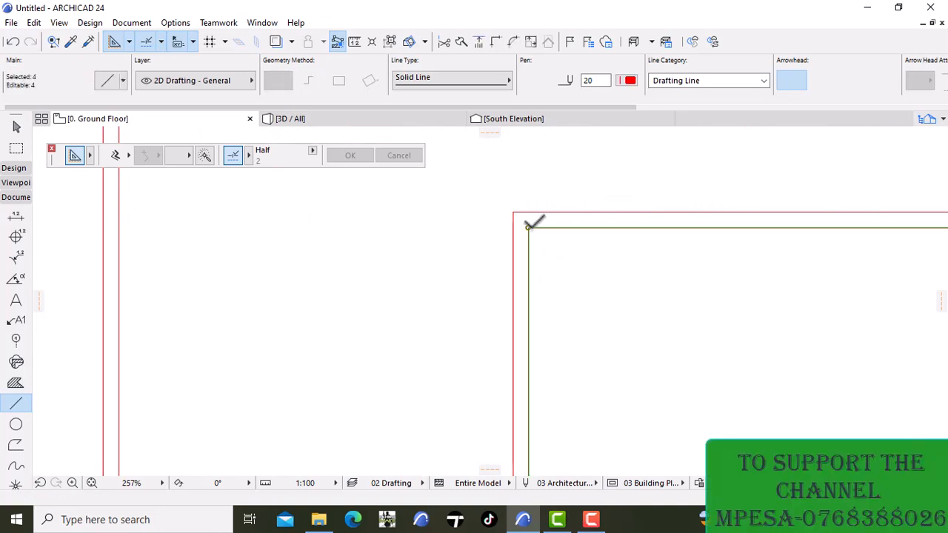
scroll(529, 224, down, 5)
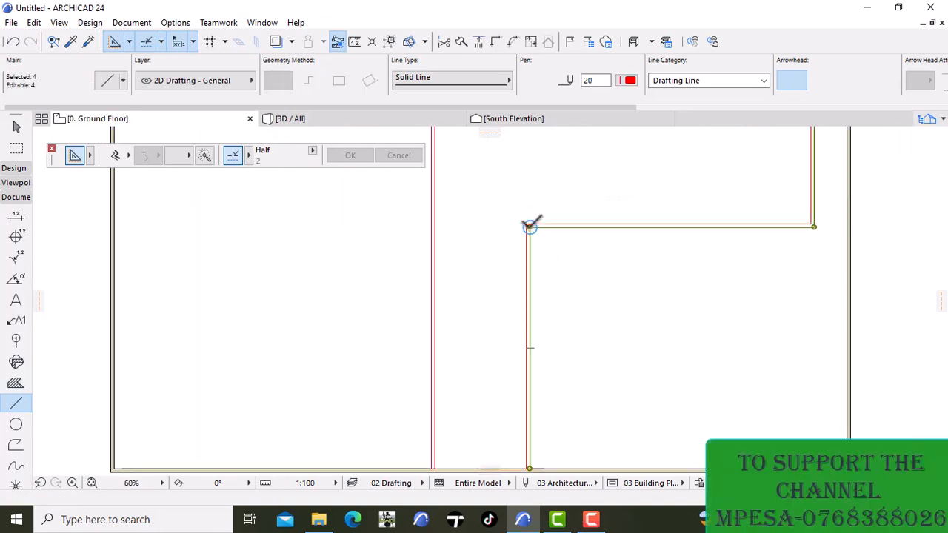
click(388, 42)
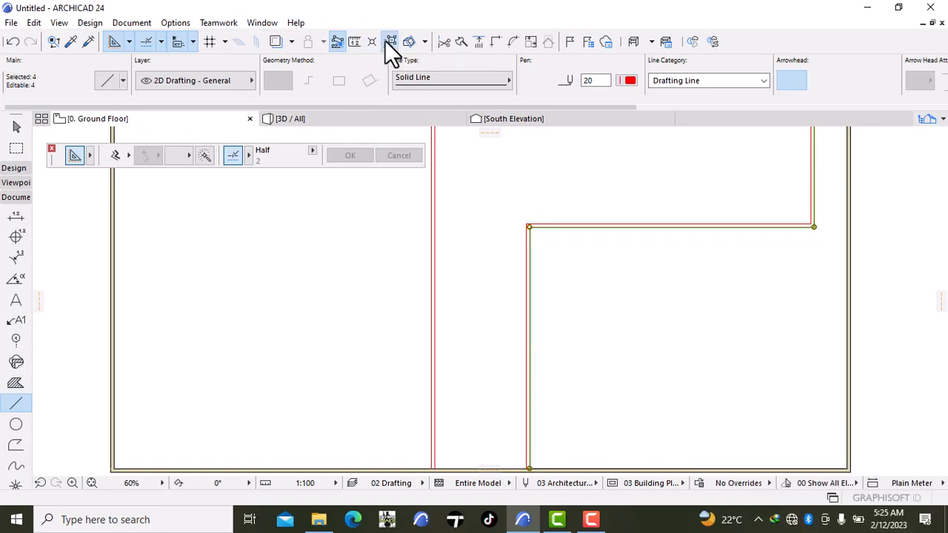
Fillet the outer offset corner between the driveway's east line and the parking area's south line
shift+click(531, 245)
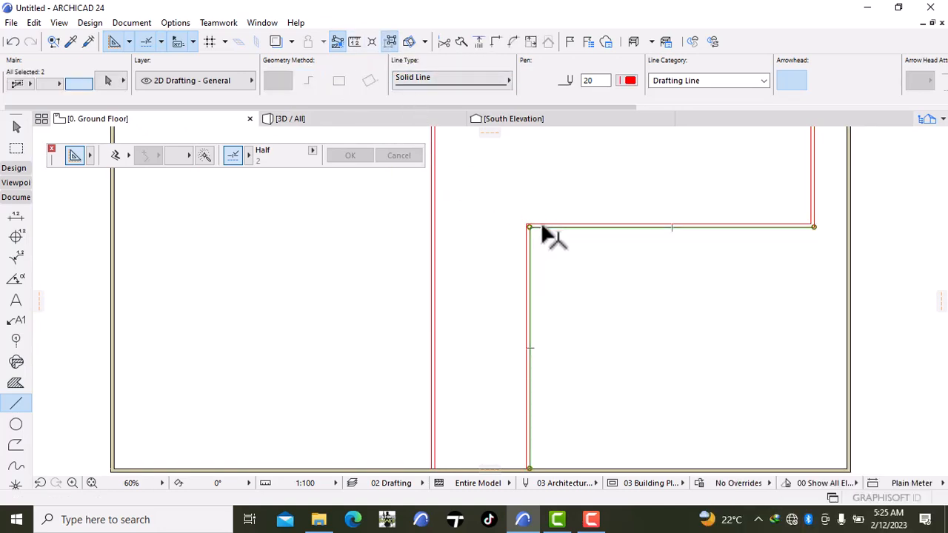
shift+click(533, 226)
click(531, 227)
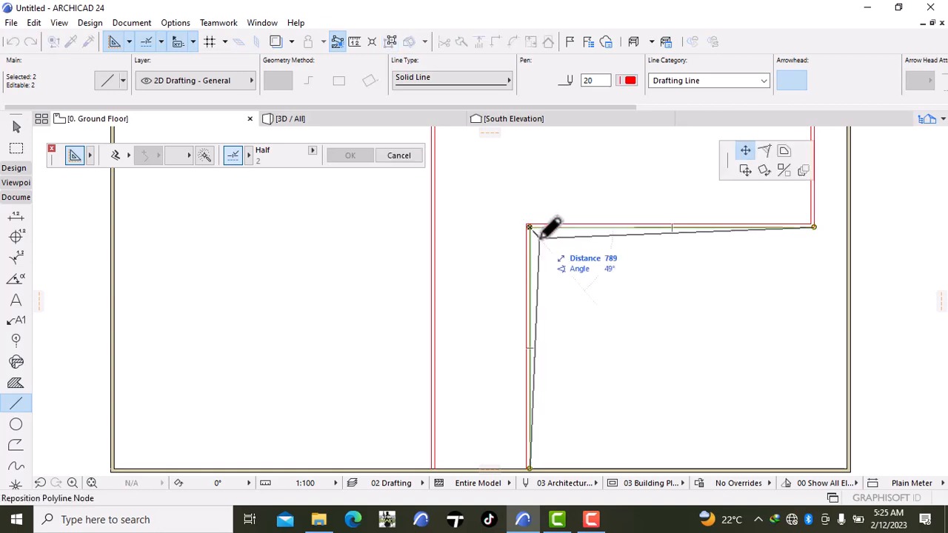
text(2)
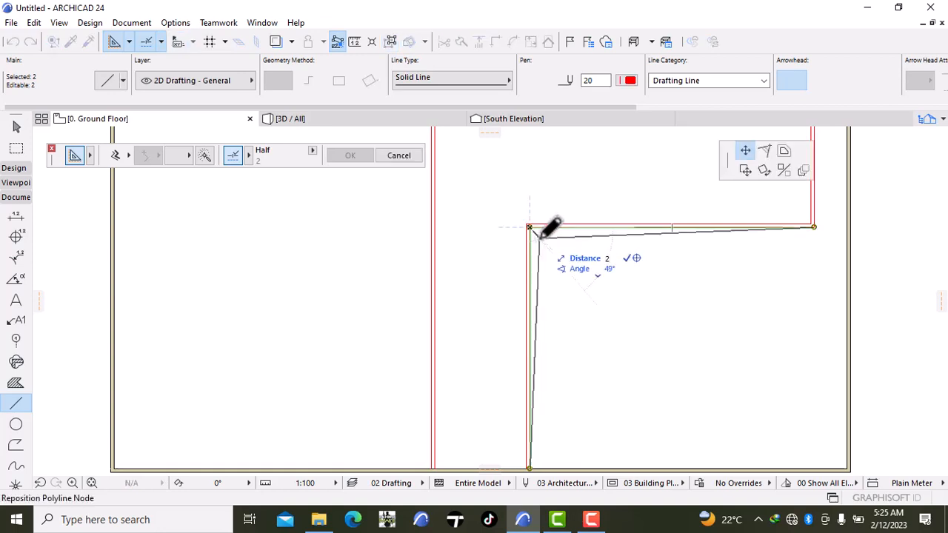
click(765, 151)
click(565, 288)
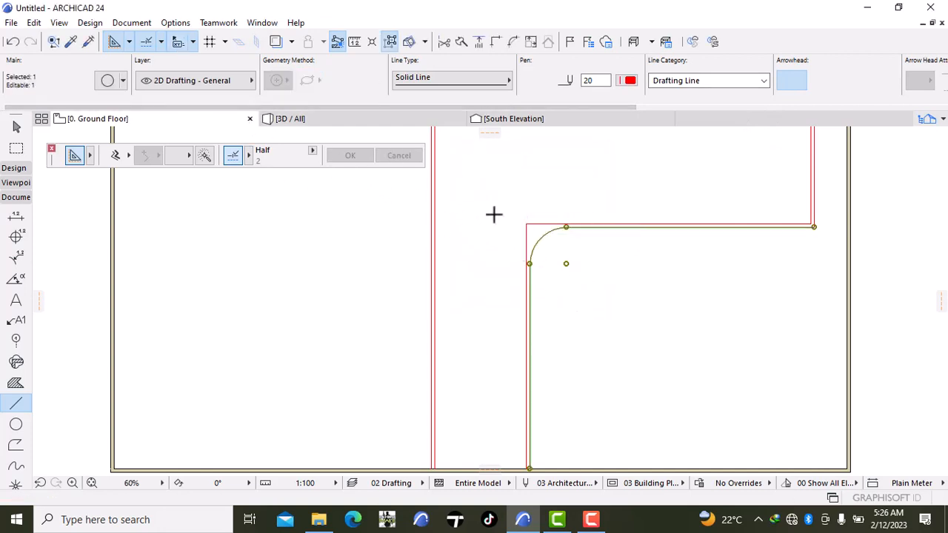
key(Escape)
Fillet the matching corner of the original outline between the driveway's east line and the parking area's south line
shift+click(526, 233)
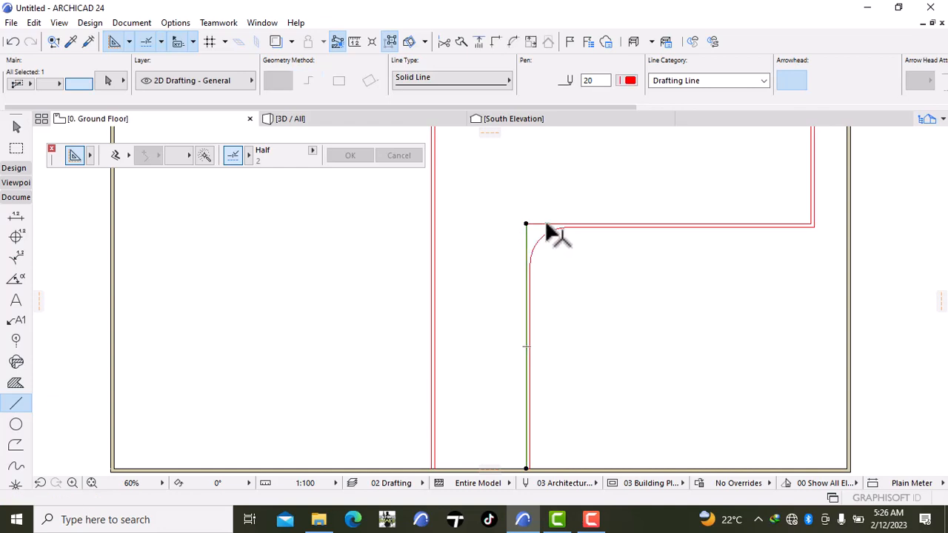
shift+click(554, 225)
click(526, 223)
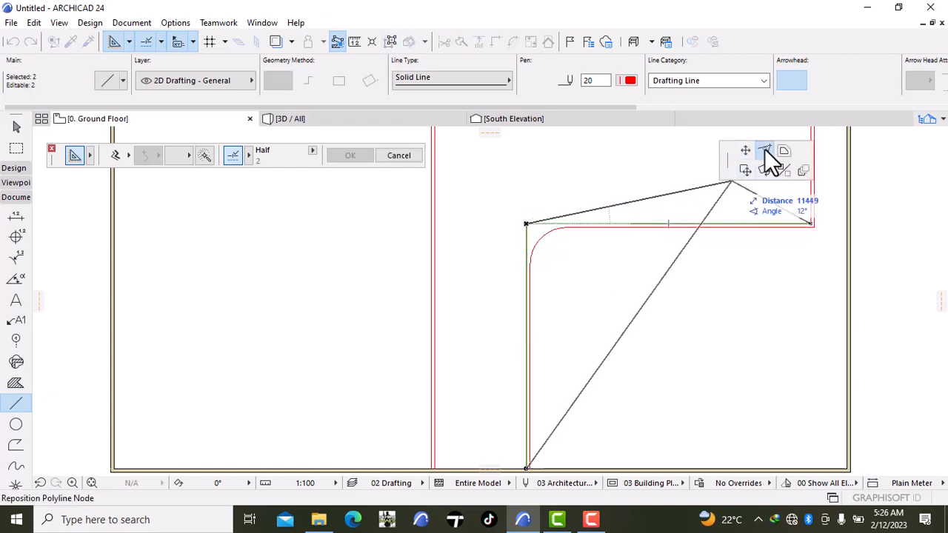
click(764, 150)
click(581, 286)
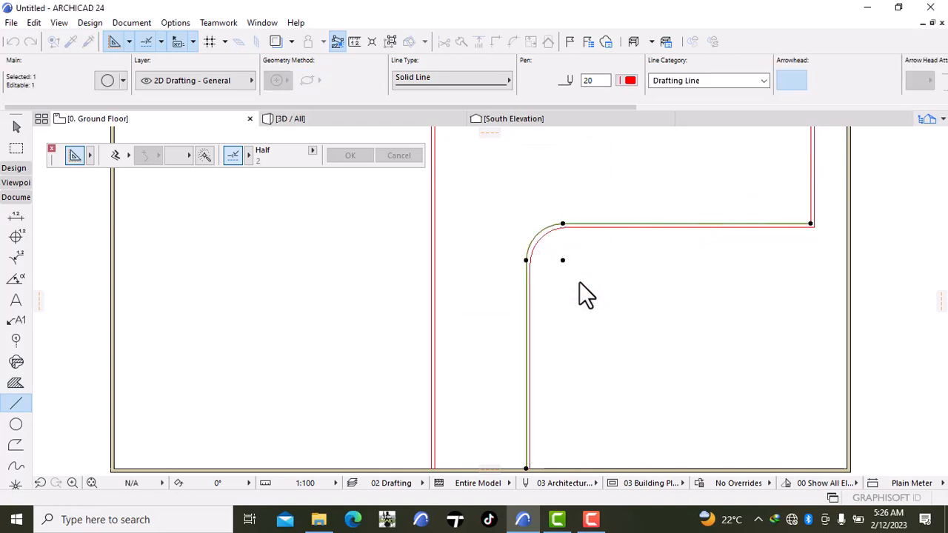
key(Escape)
Lower the Wall tool's default top offset from the first story so that new walls along the driveway edge are low
scroll(601, 268, down, 5)
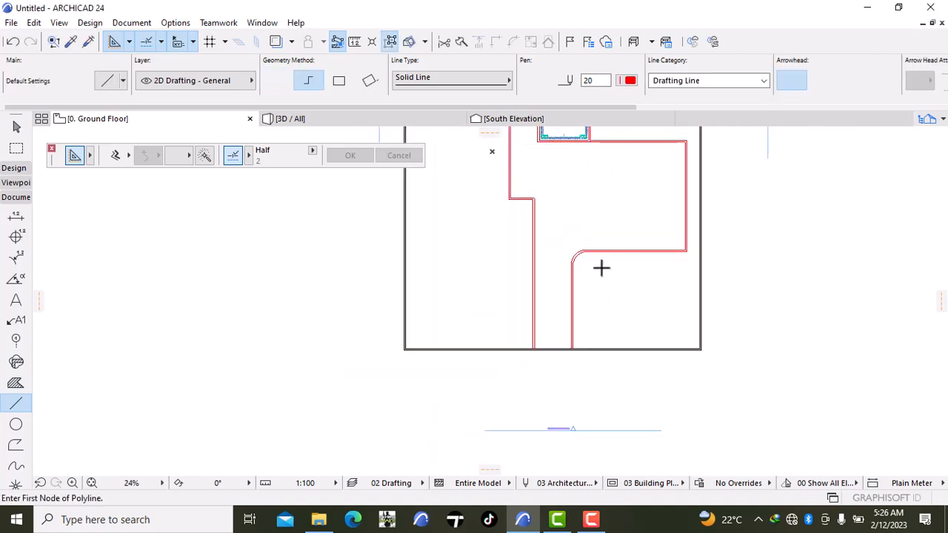
middle_drag(600, 267, 620, 330)
scroll(575, 272, up, 3)
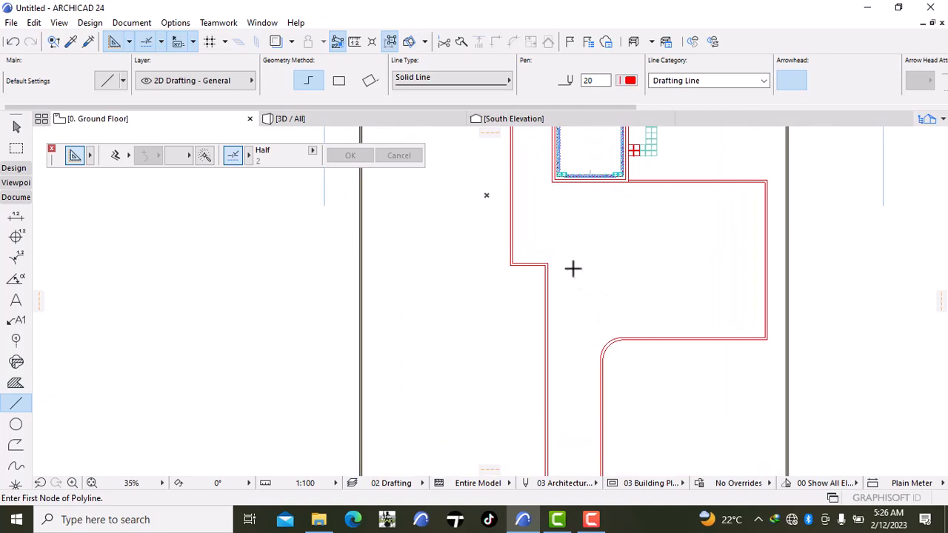
scroll(572, 268, down, 3)
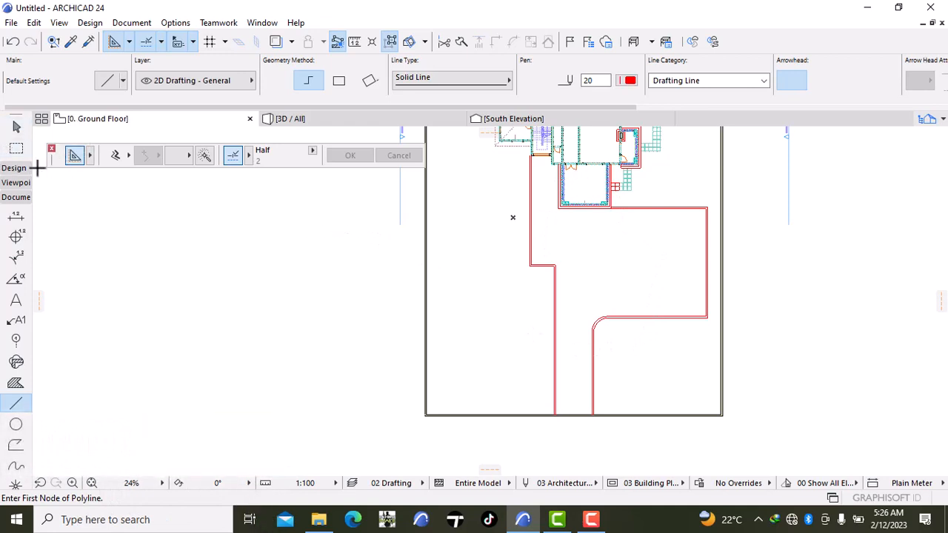
click(15, 168)
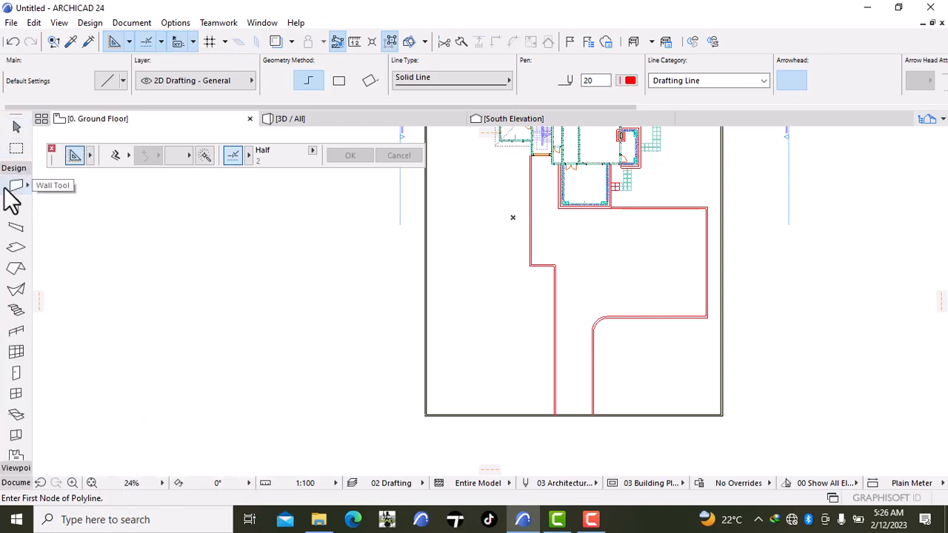
click(9, 189)
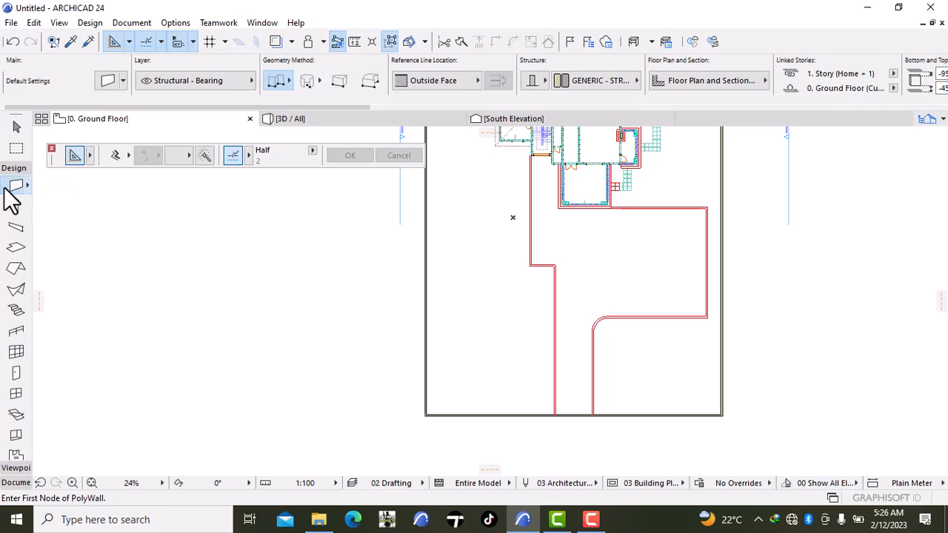
double_click(15, 187)
click(369, 61)
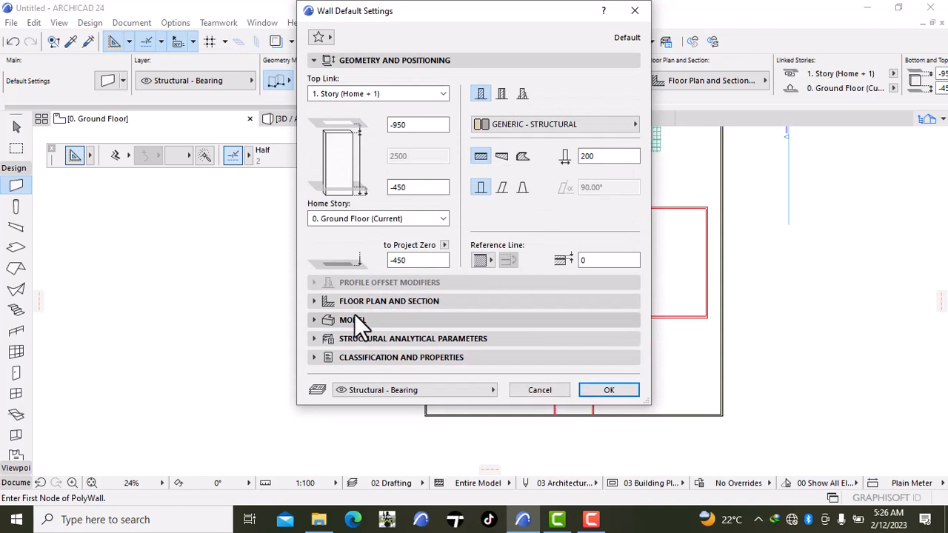
click(415, 123)
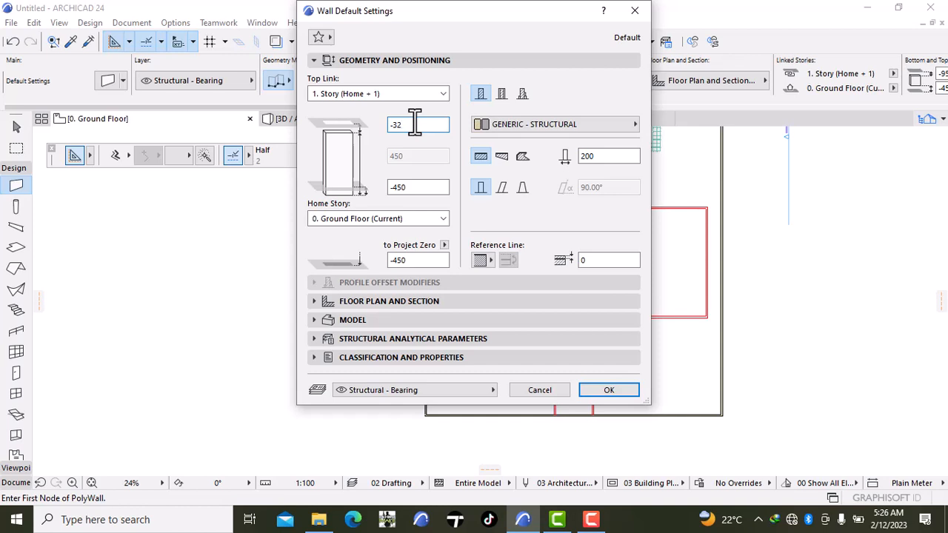
text(0)
click(609, 391)
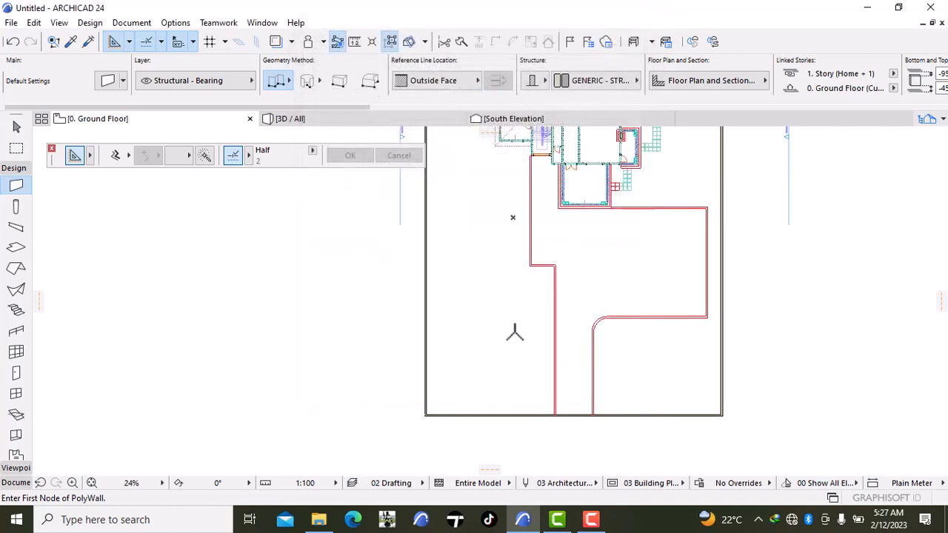
Try to create a low wall by tracing the inner line of the driveway's west edge with the Magic Wand
click(206, 157)
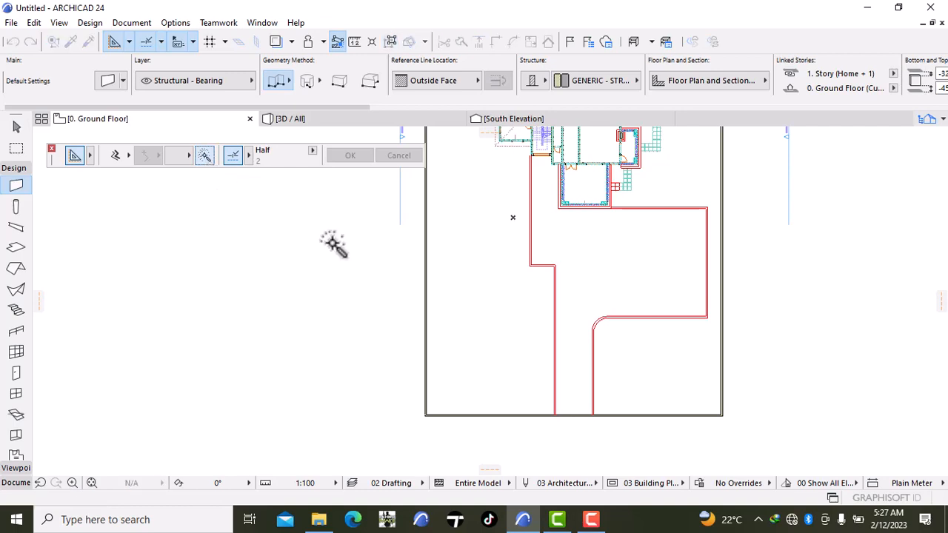
scroll(563, 354, up, 5)
scroll(569, 348, up, 4)
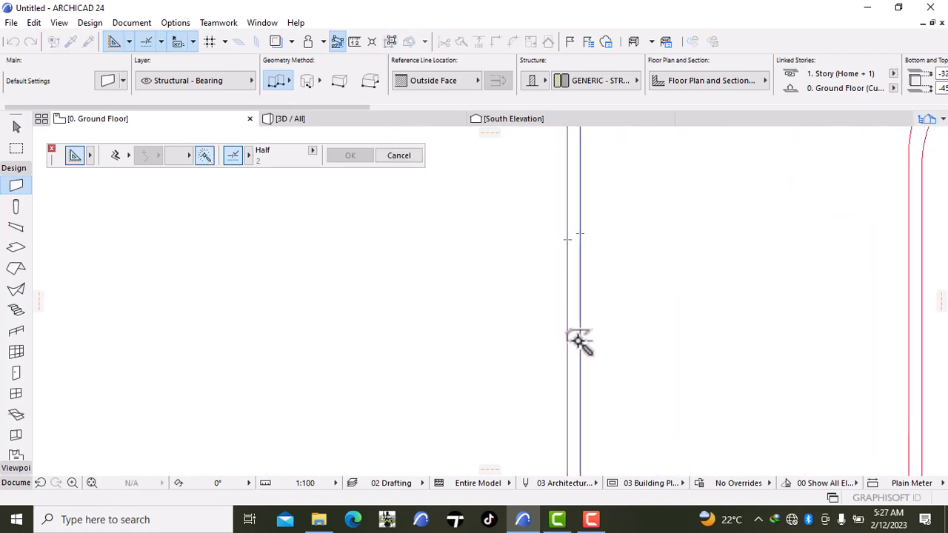
click(578, 340)
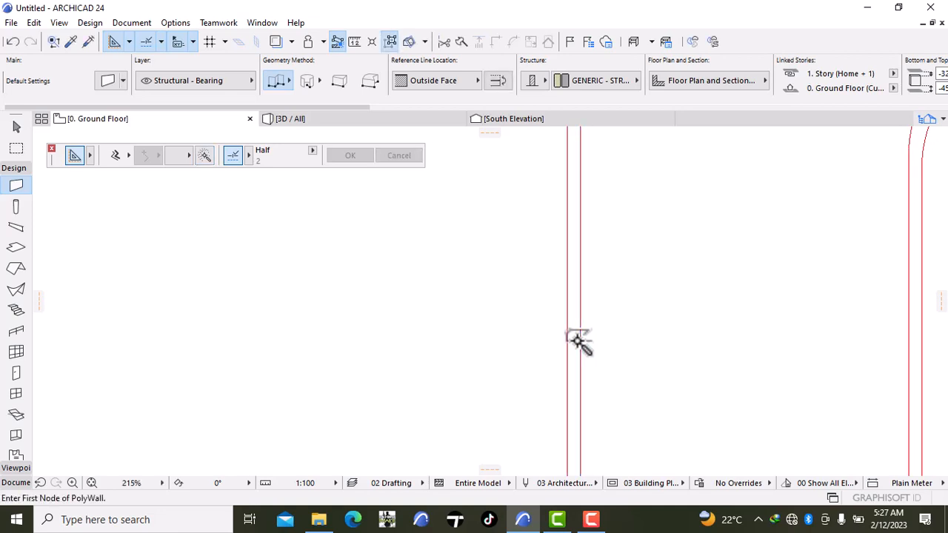
scroll(582, 341, down, 5)
scroll(585, 343, down, 4)
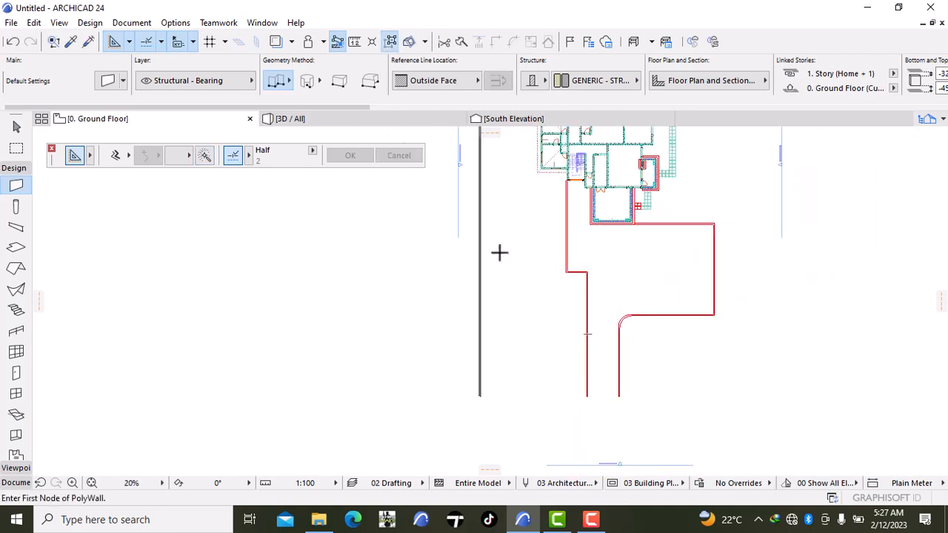
Cancel the restarted Magic Wand and undo the wall traced along the driveway's west edge
click(204, 157)
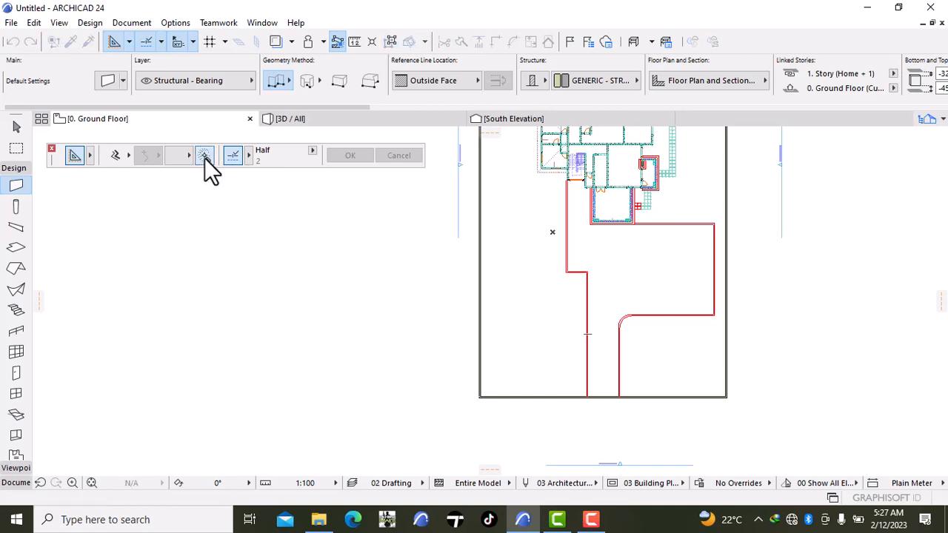
scroll(629, 383, up, 3)
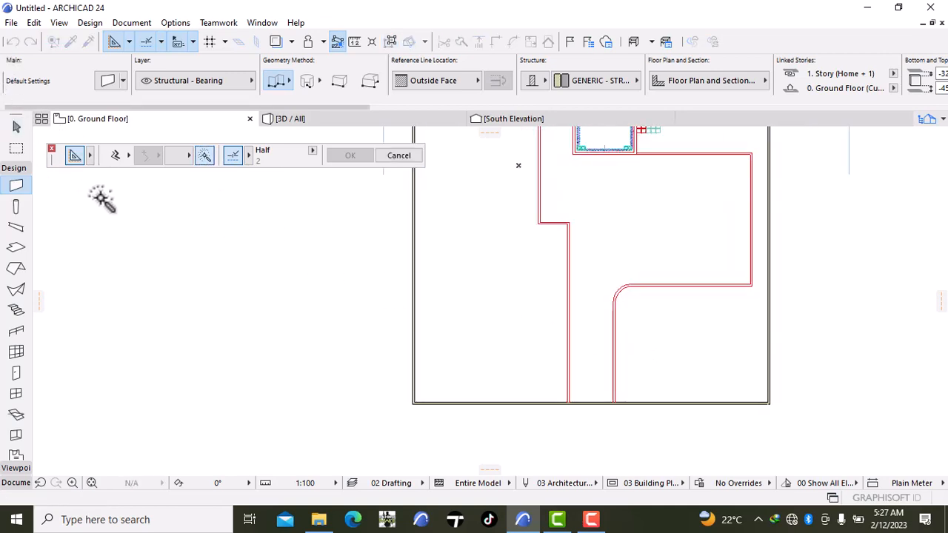
key(Escape)
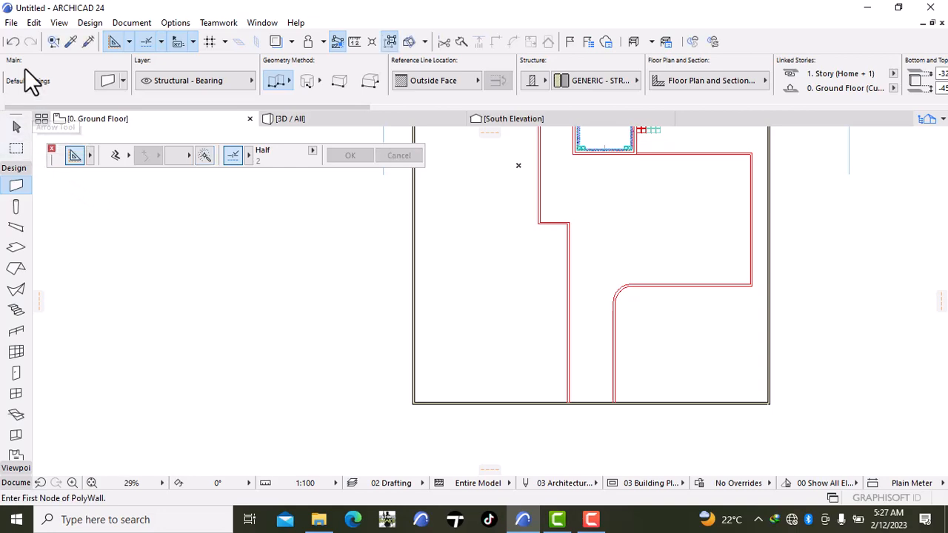
click(12, 42)
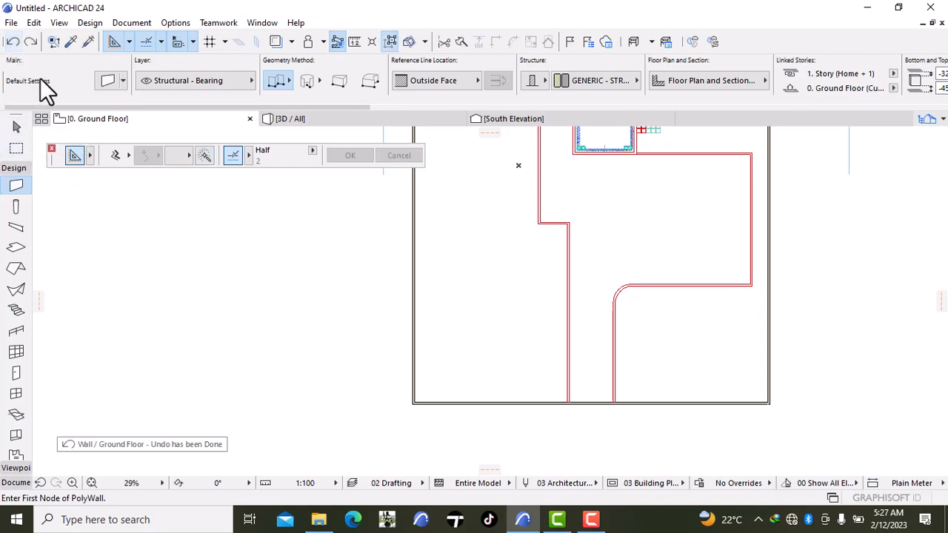
Review the surface overrides in the wall default settings and accept them
double_click(14, 188)
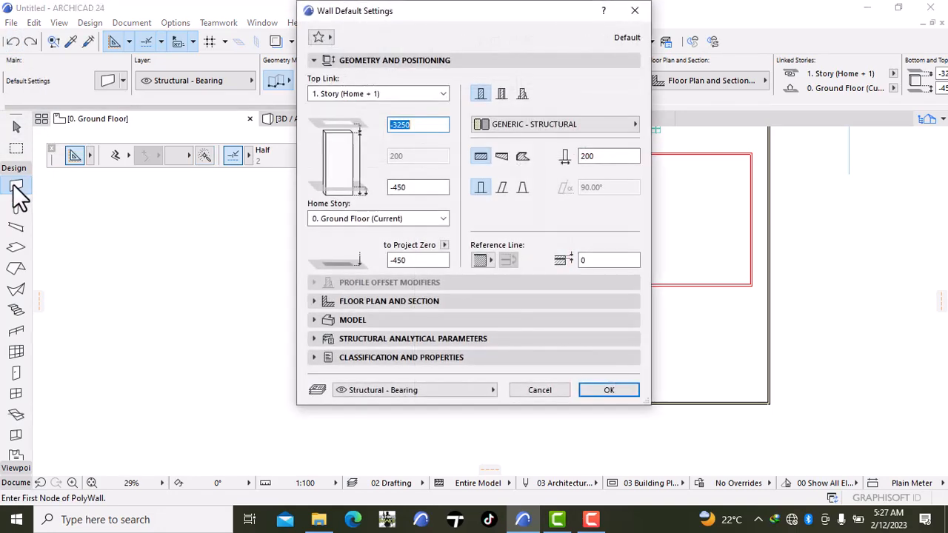
click(308, 321)
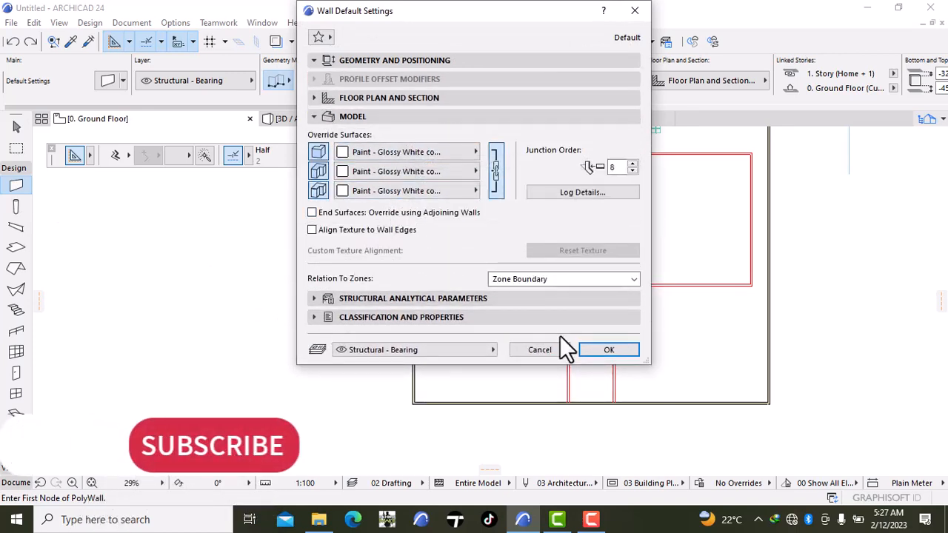
click(593, 350)
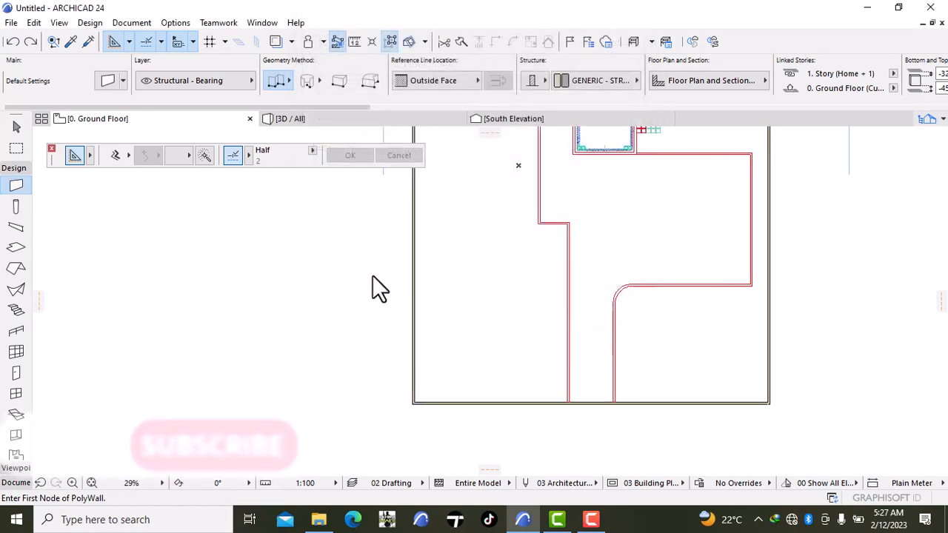
Try to create a wall along the stepped left driveway outline with the Magic Wand
click(206, 157)
scroll(381, 307, up, 2)
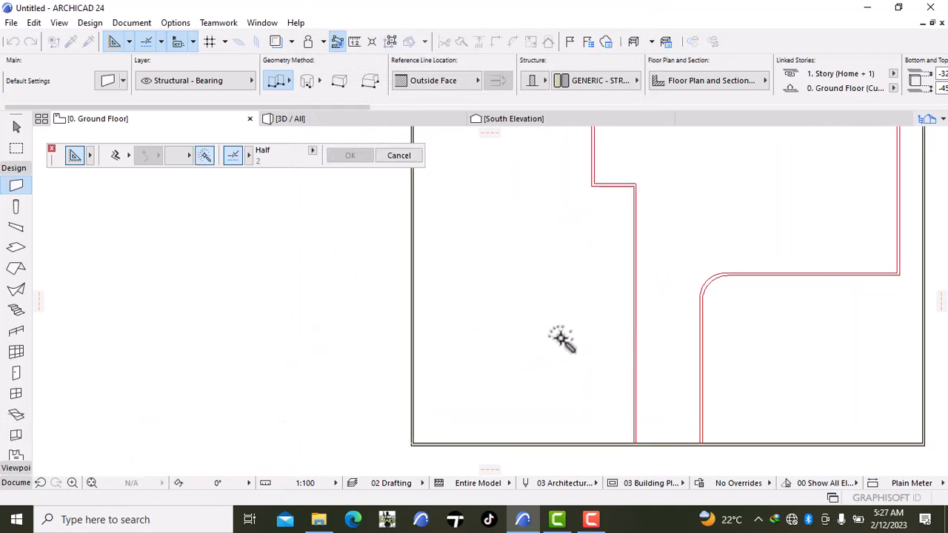
middle_drag(561, 339, 388, 318)
scroll(396, 320, up, 4)
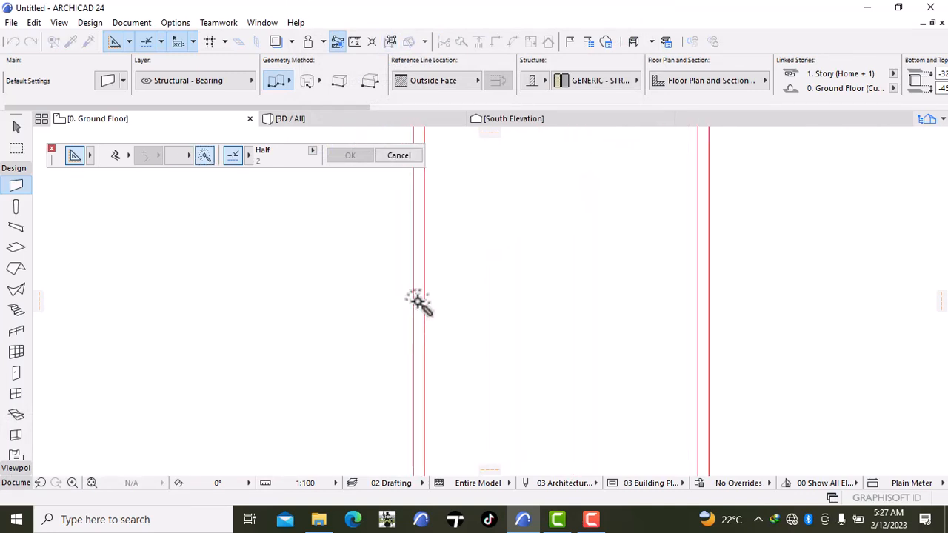
scroll(422, 296, up, 4)
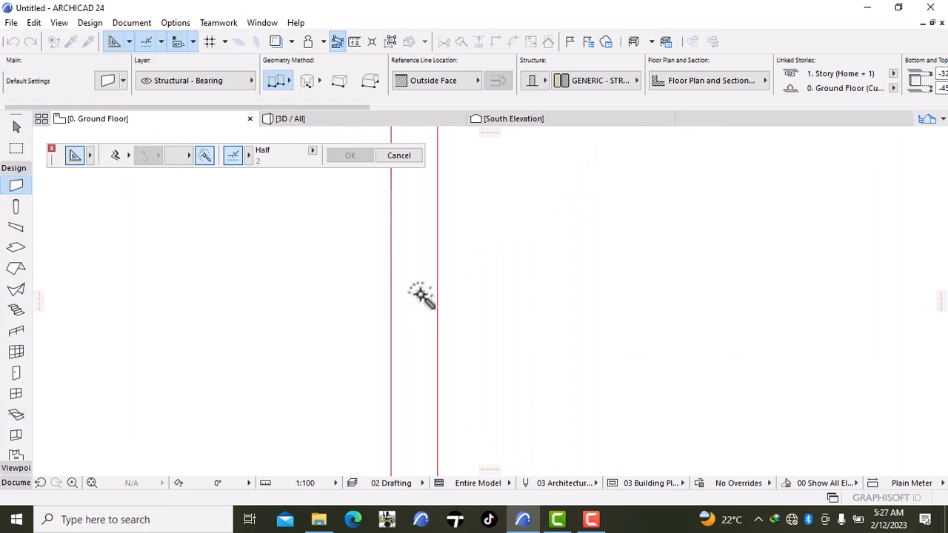
click(420, 296)
scroll(461, 321, down, 8)
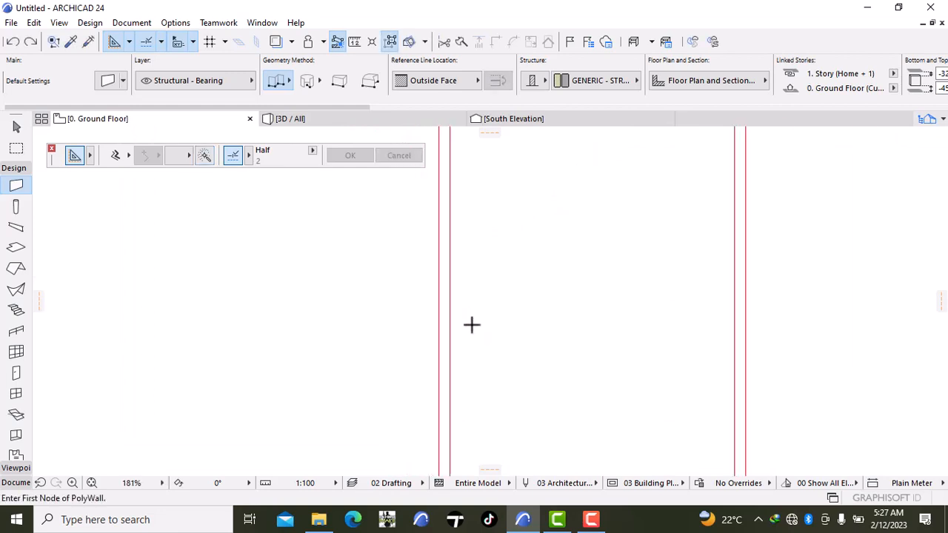
middle_drag(471, 324, 371, 306)
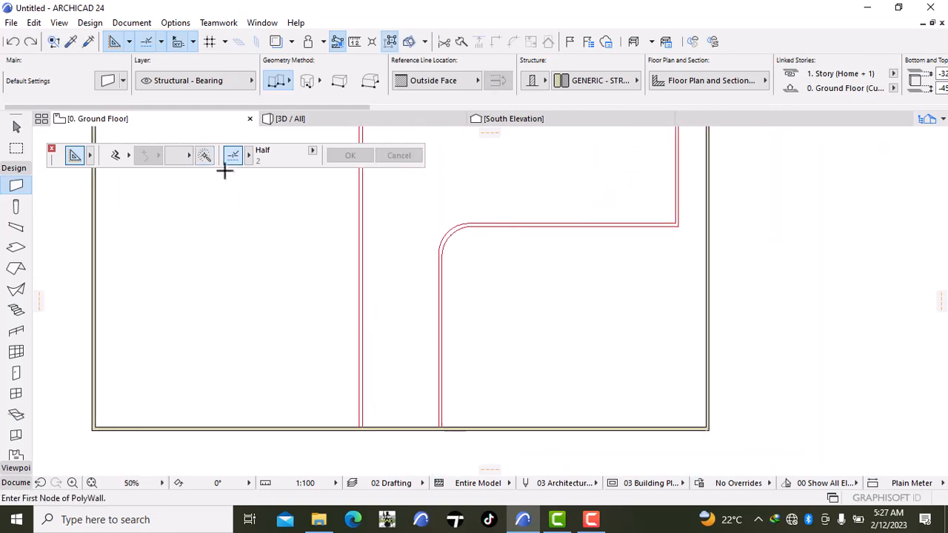
Create a wall along the driveway outline with the rounded corner using the Magic Wand, and check it in the 3D view
click(201, 154)
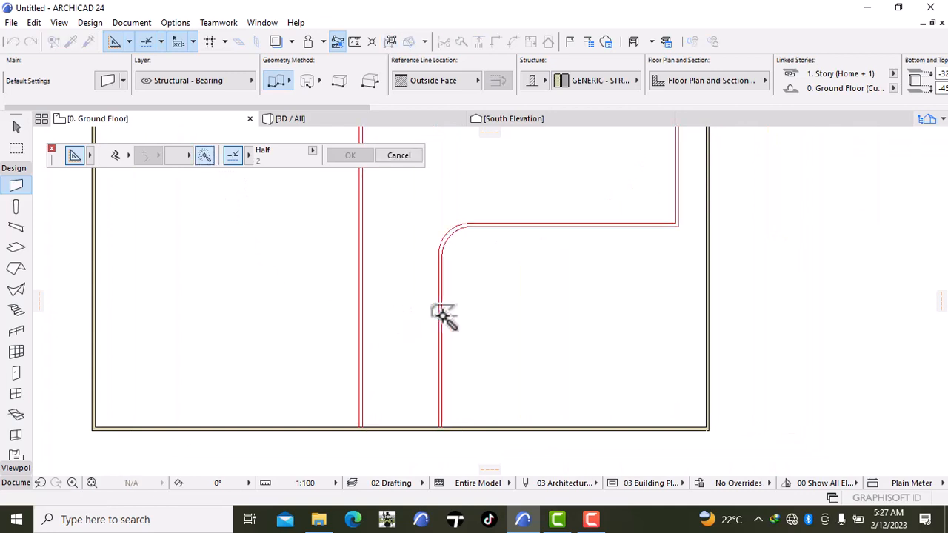
scroll(444, 315, up, 3)
scroll(443, 318, up, 2)
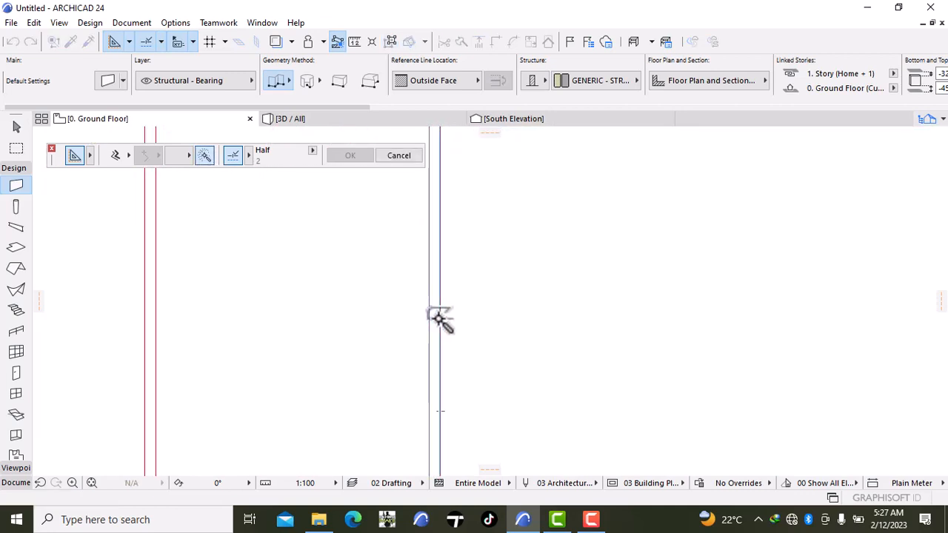
scroll(440, 318, down, 8)
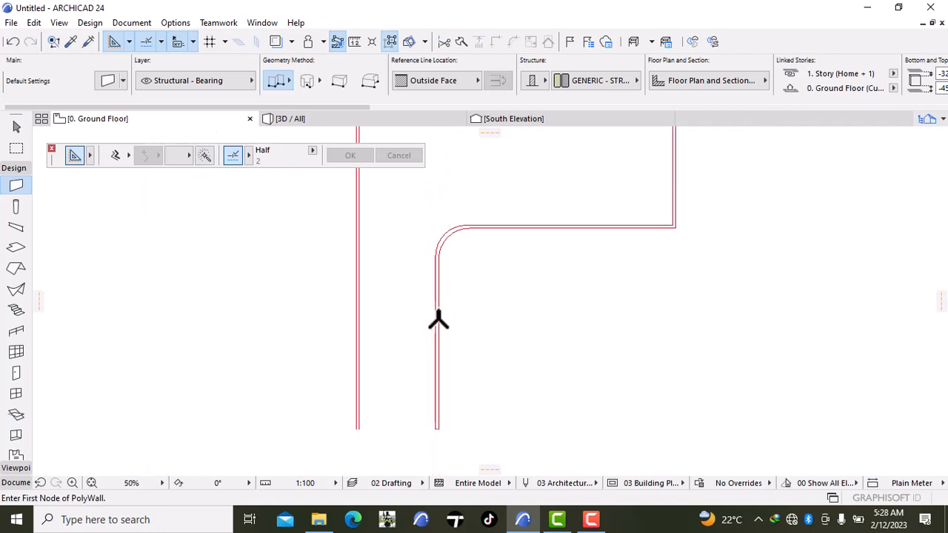
click(330, 117)
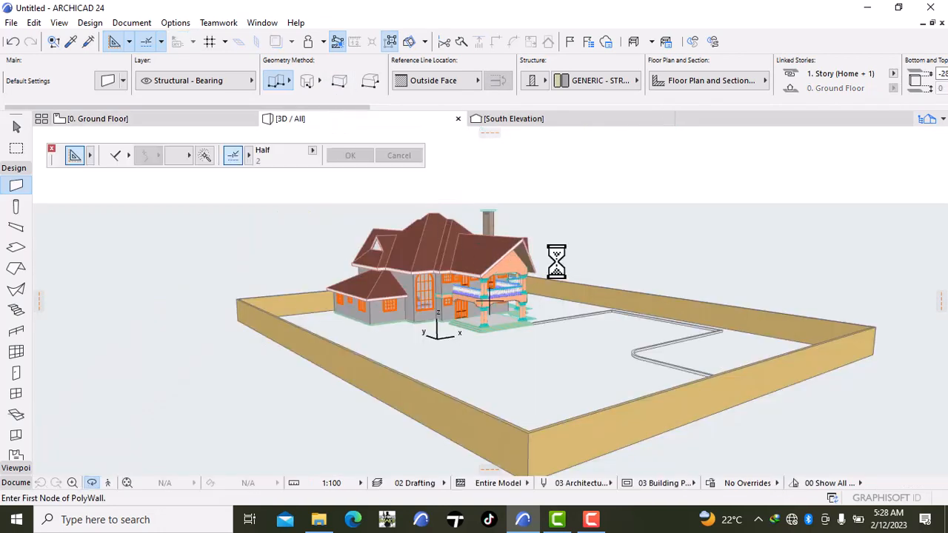
scroll(567, 292, up, 2)
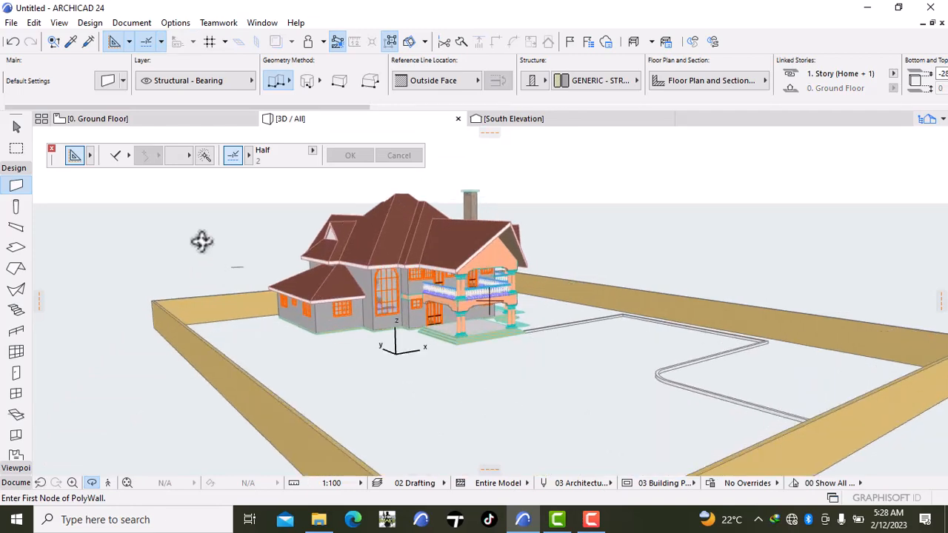
On the ground floor plan, create a wall along the stepped left driveway outline with the Magic Wand, and check it in 3D
click(109, 124)
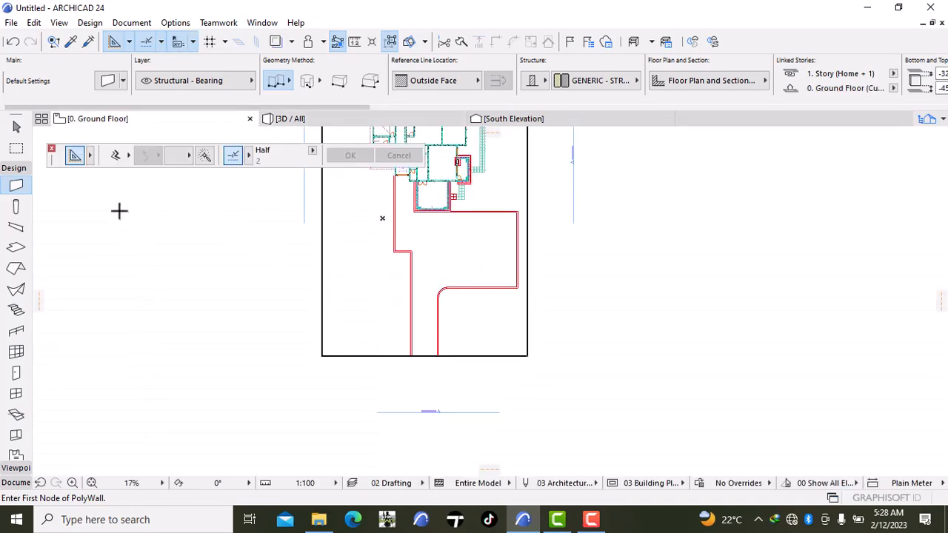
click(204, 157)
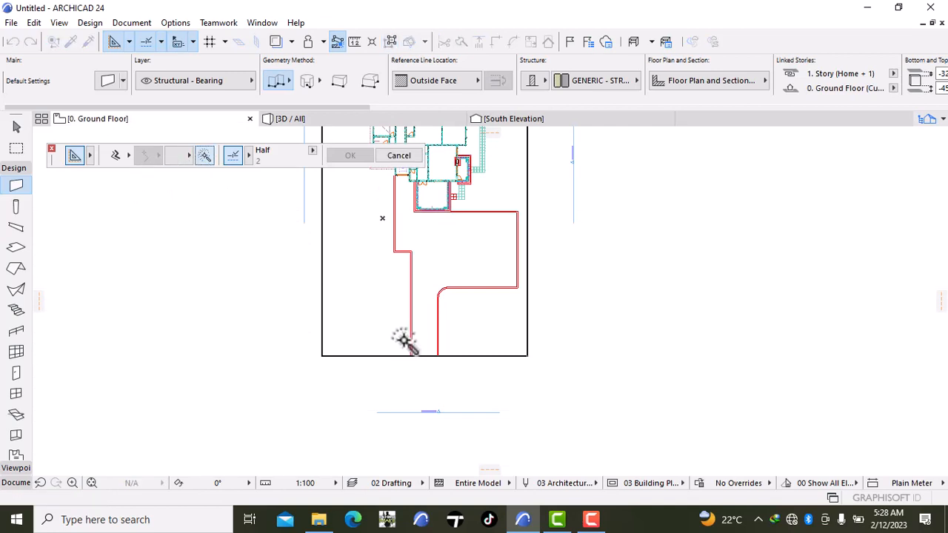
scroll(426, 330, up, 4)
scroll(430, 323, up, 6)
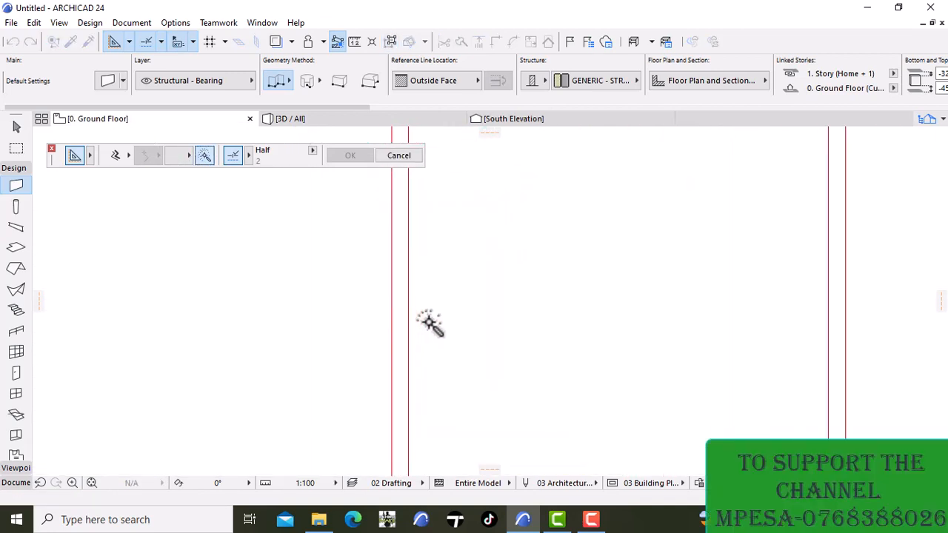
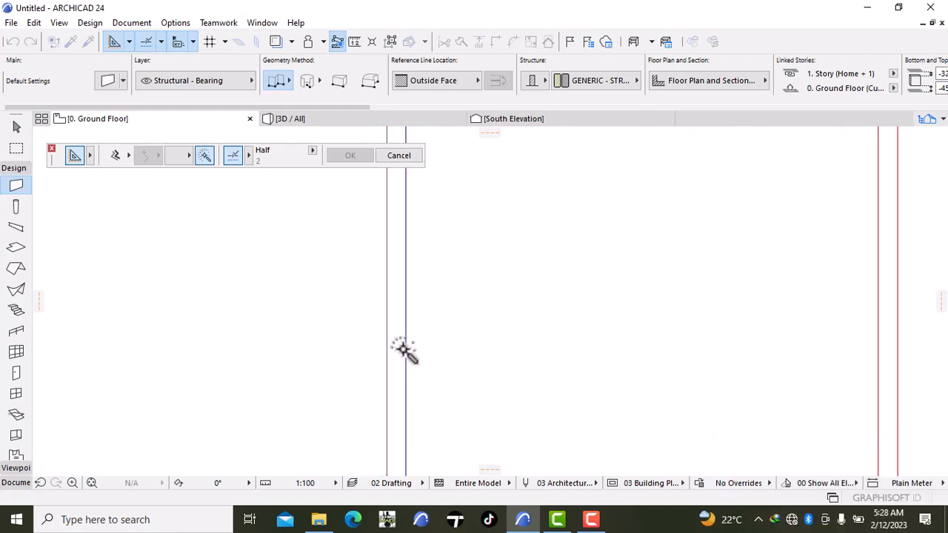
click(404, 351)
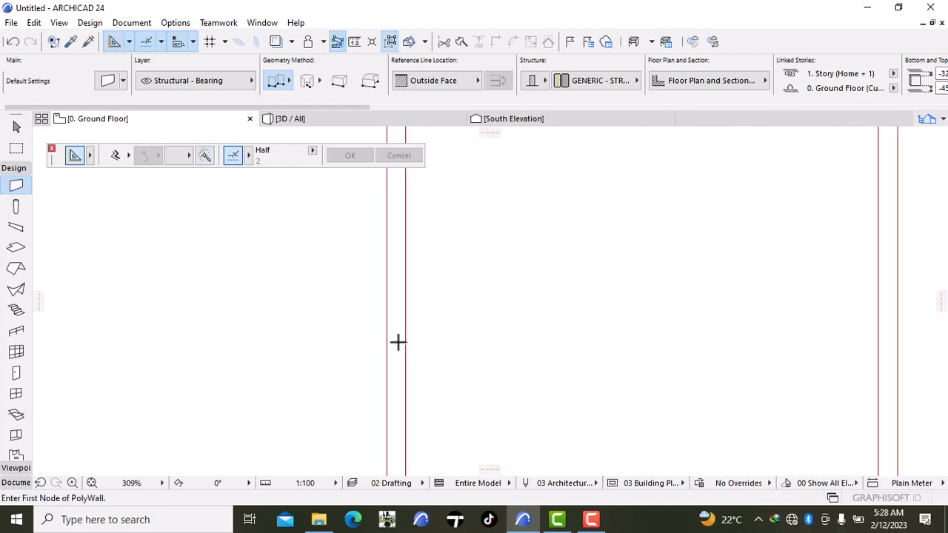
click(316, 121)
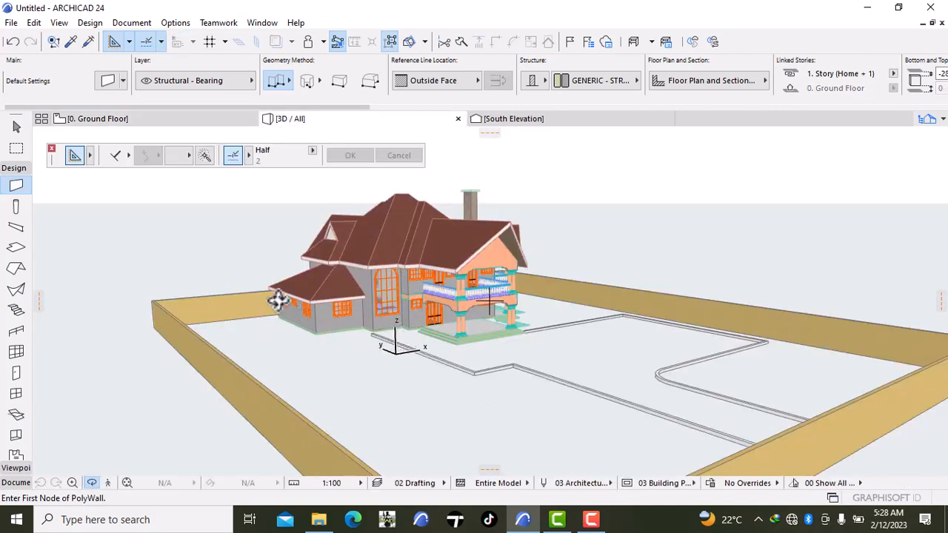
Return to the ground floor plan, activate the Slab tool and review its default settings without changing them
click(99, 117)
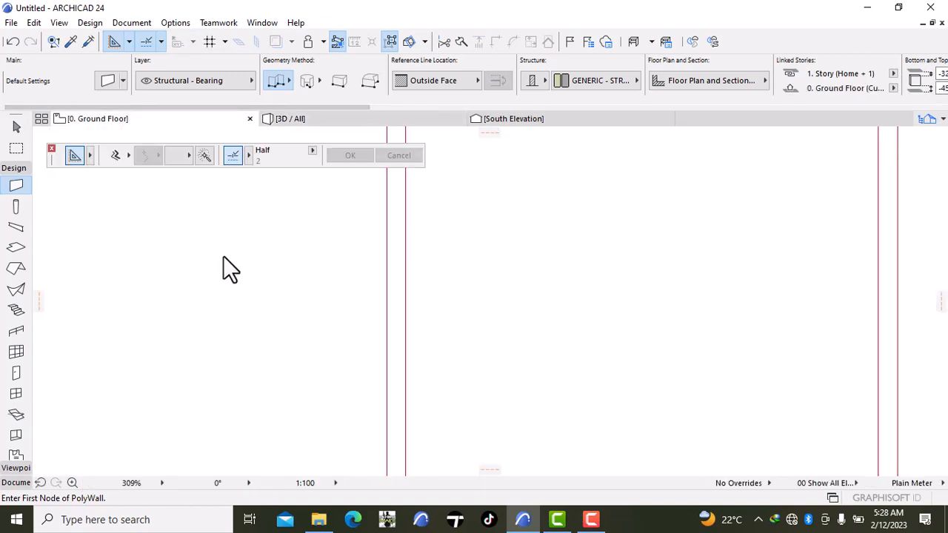
scroll(223, 257, down, 5)
scroll(224, 256, down, 2)
middle_drag(234, 271, 375, 362)
scroll(386, 311, down, 3)
middle_drag(402, 287, 383, 328)
scroll(383, 311, up, 1)
scroll(383, 311, up, 1)
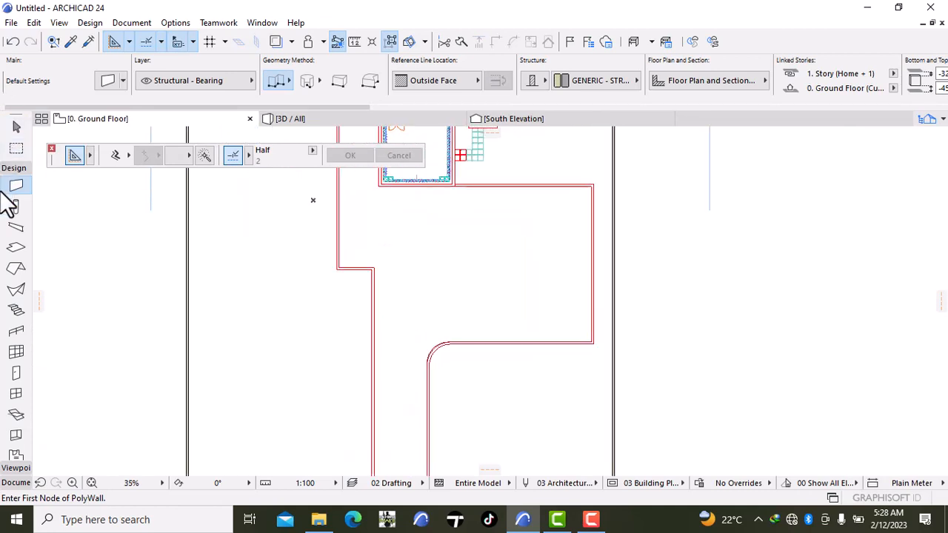
click(15, 254)
double_click(14, 252)
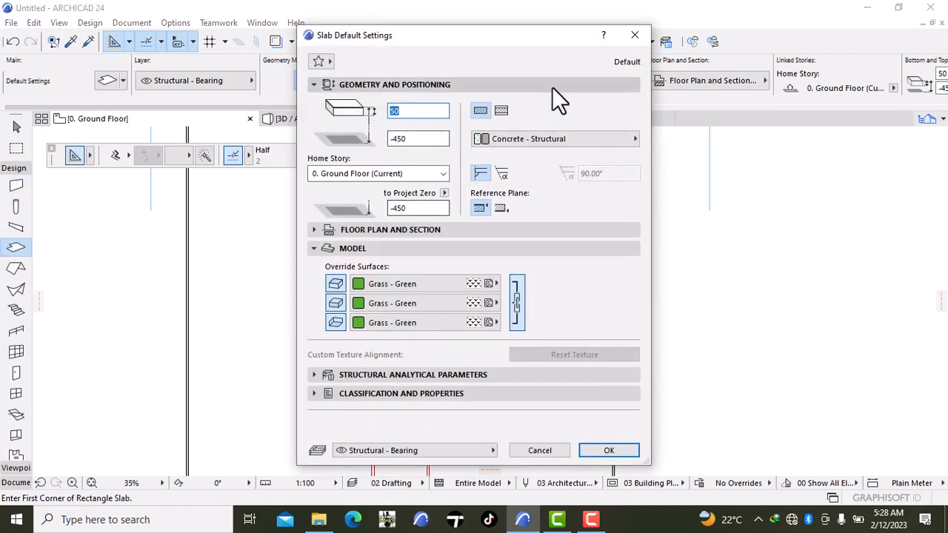
click(635, 35)
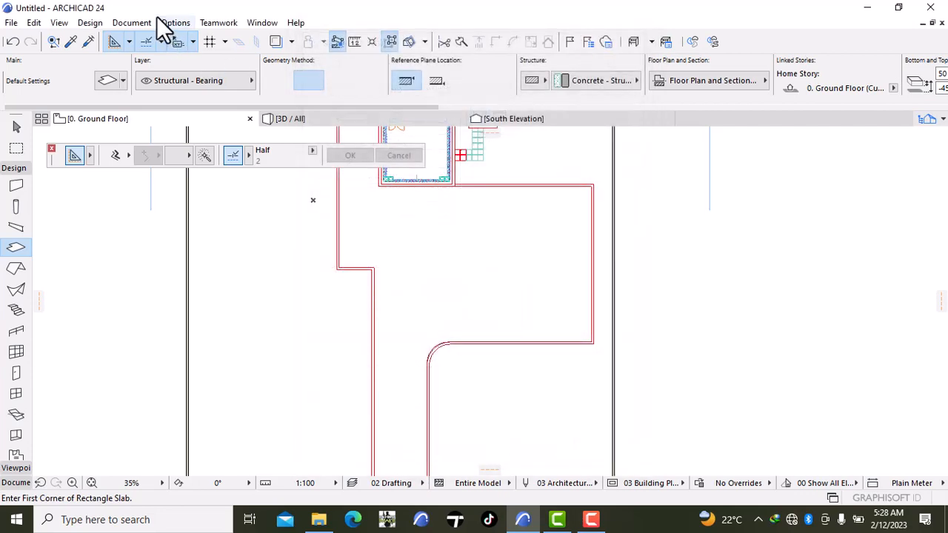
Open the surface attributes and select the Pavement - Brick Moss surface for editing
click(190, 21)
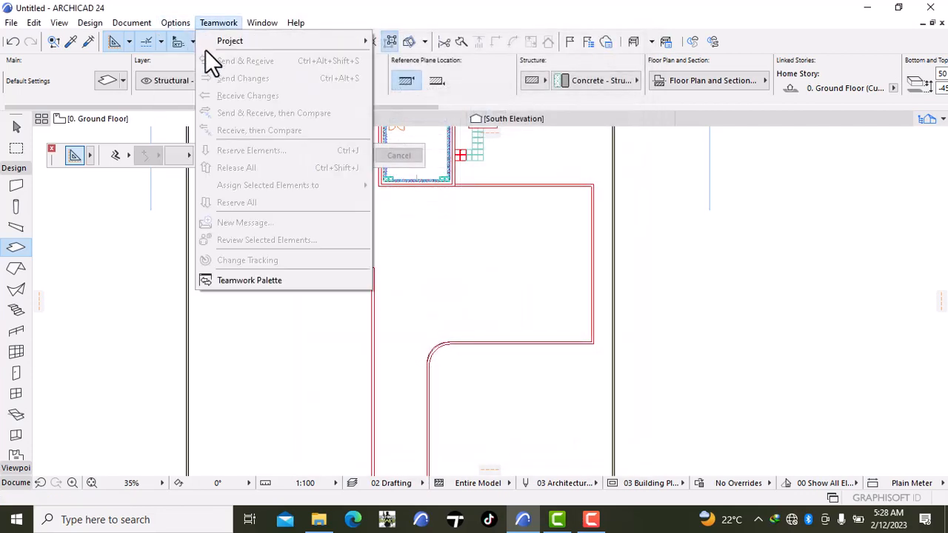
key(Escape)
click(182, 23)
mouse_move(208, 40)
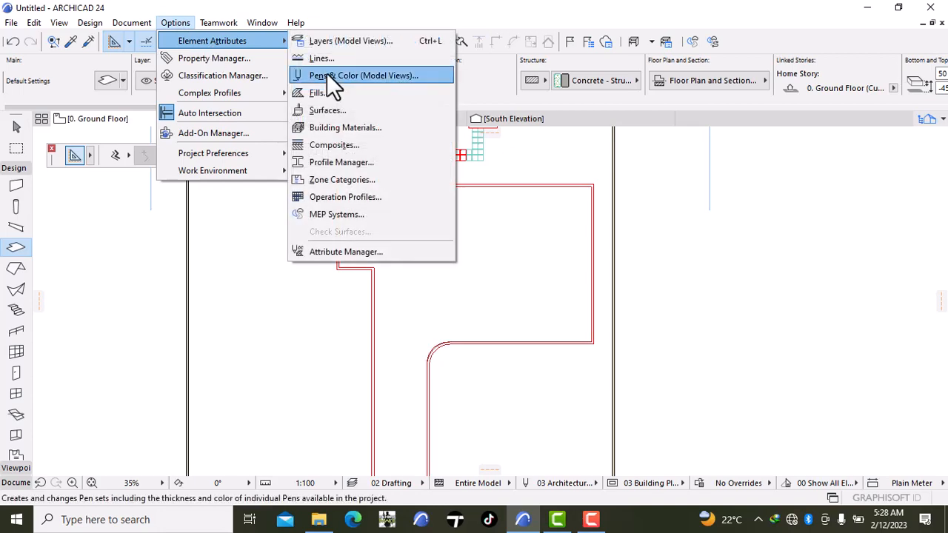
click(354, 110)
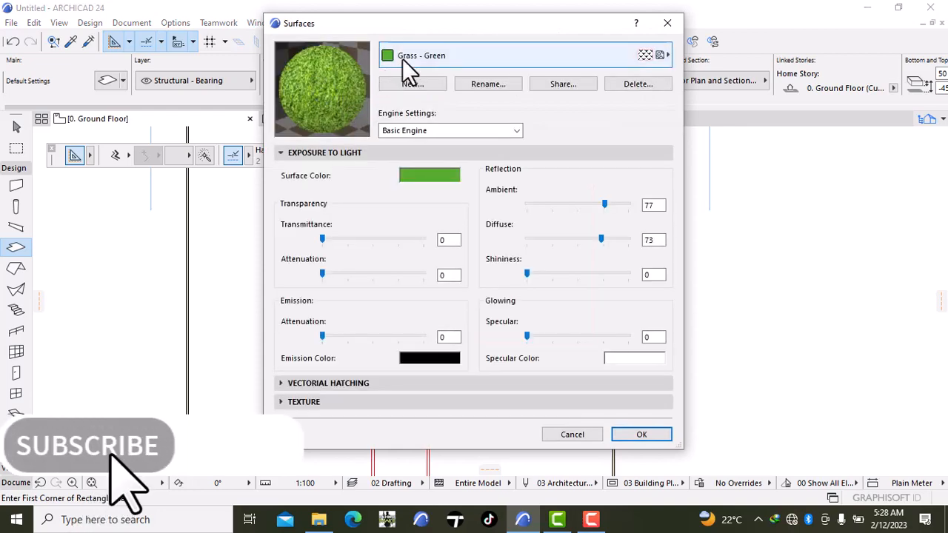
click(402, 59)
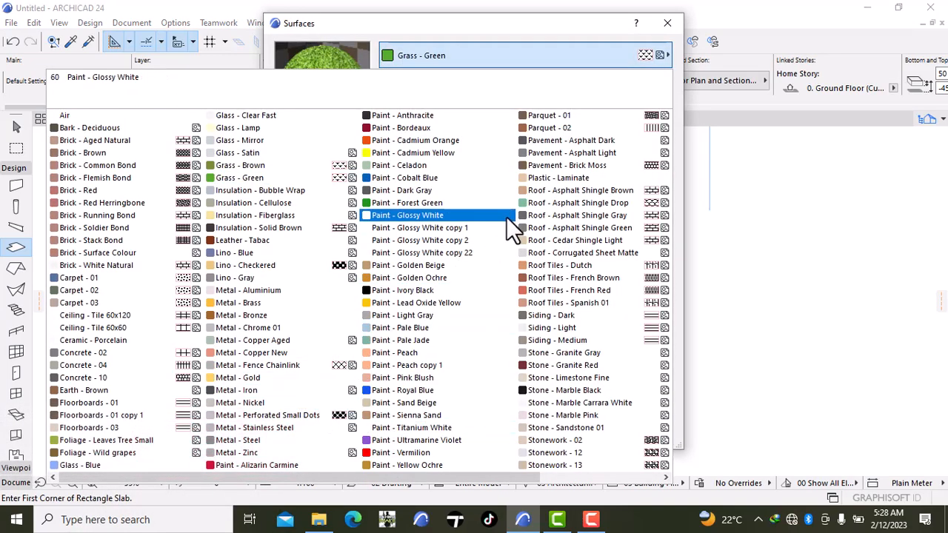
click(570, 163)
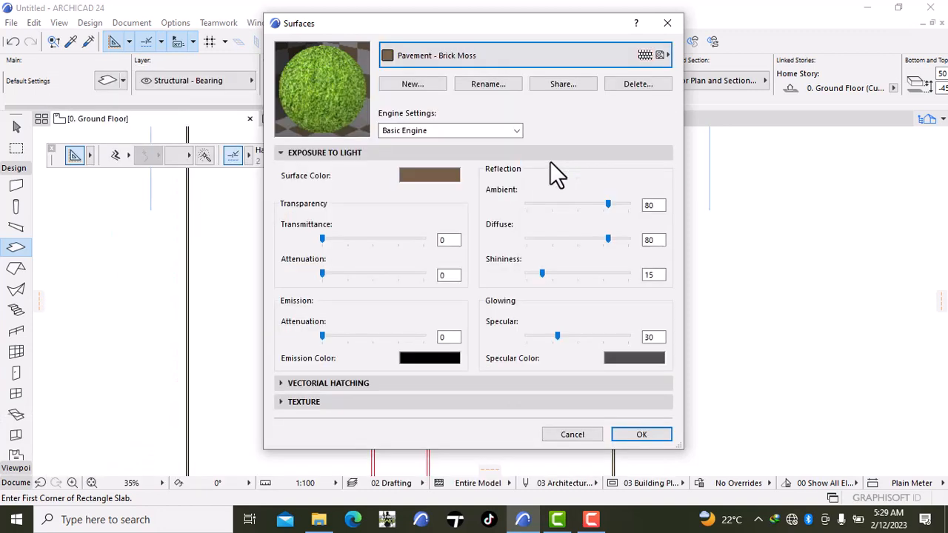
Browse the library for a replacement texture image and preview the gray and brown brick, block and asphalt pavement images
click(321, 399)
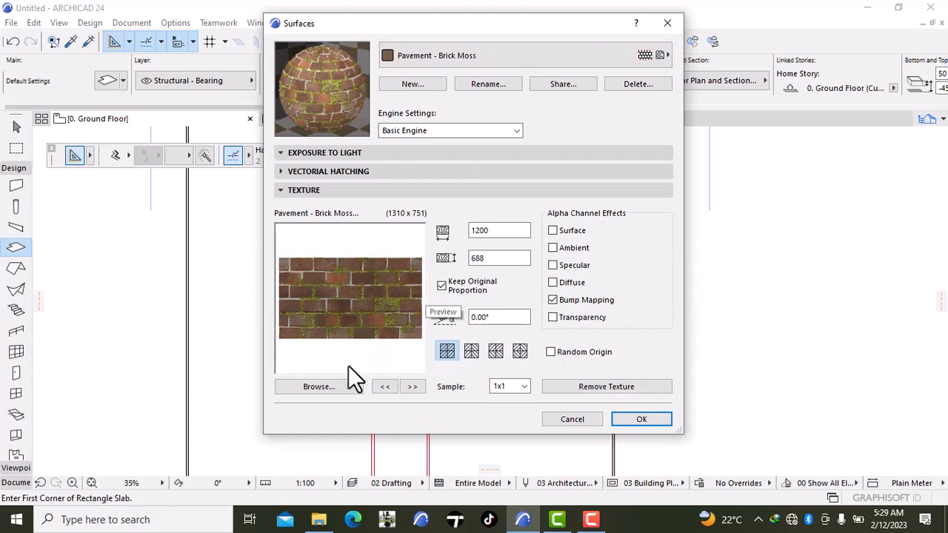
click(320, 386)
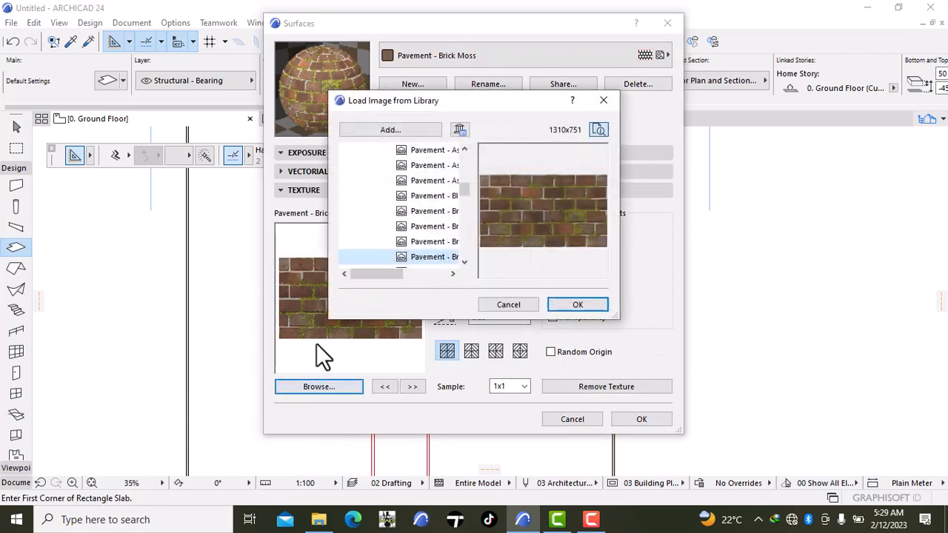
click(400, 243)
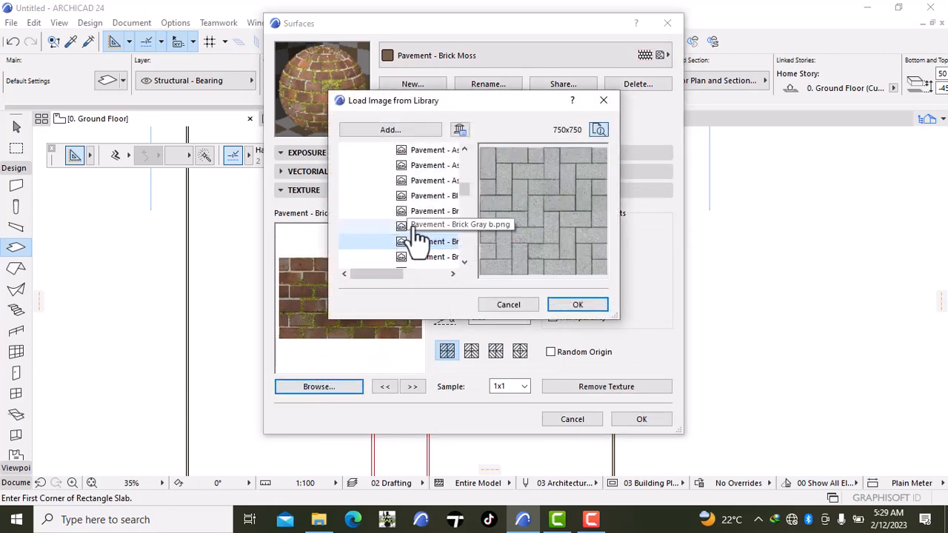
click(417, 228)
click(415, 213)
click(416, 199)
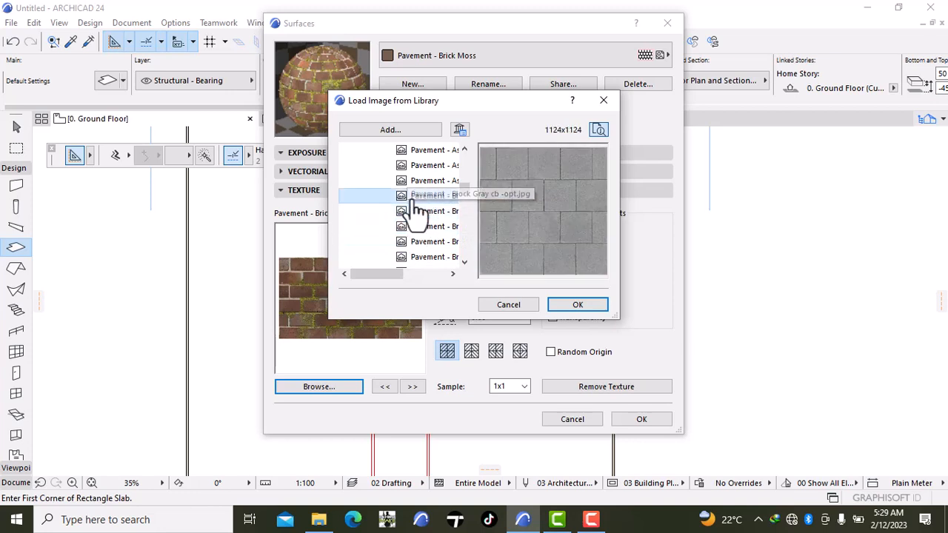
click(418, 182)
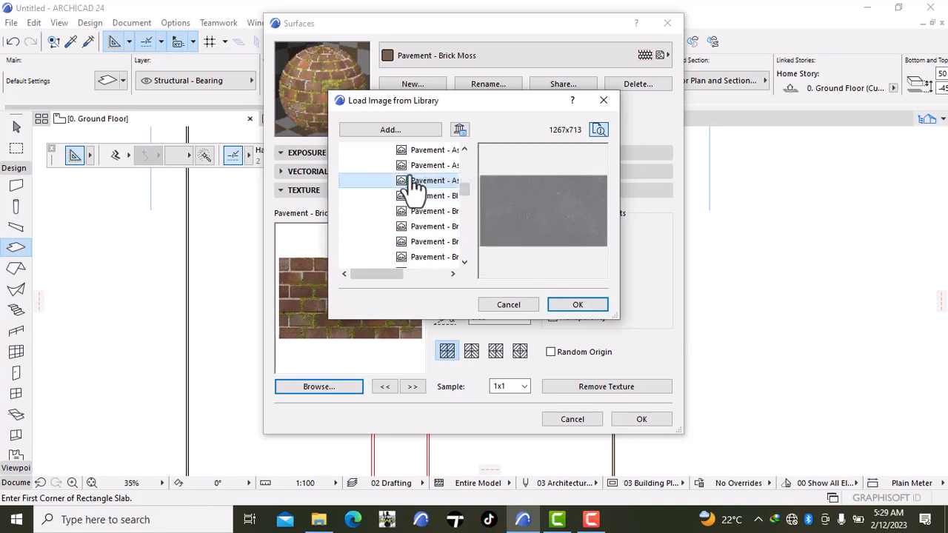
click(415, 167)
click(419, 152)
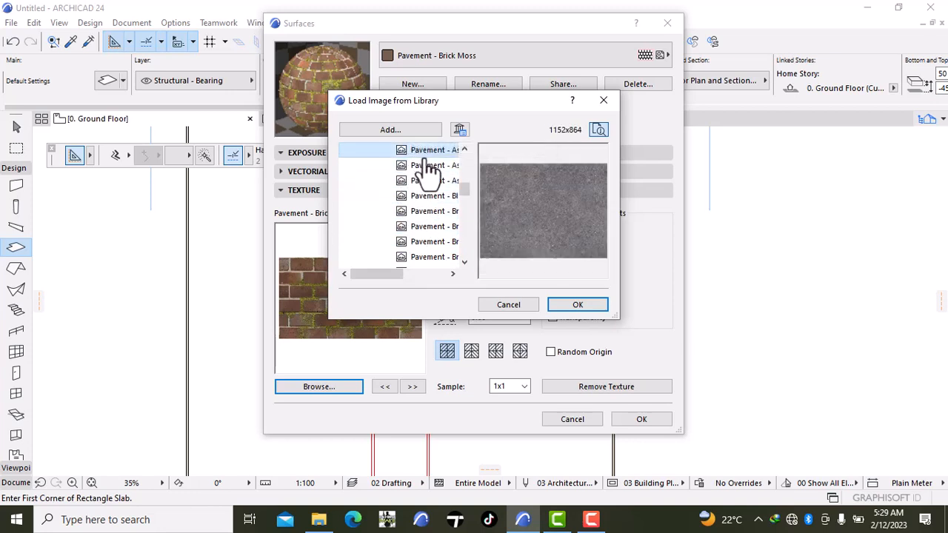
Compare the brick pavement images, including Brick Gray, Brick Moss, Brick Natural, Brick Quadrat and Brick Red
drag(462, 186, 463, 186)
click(447, 196)
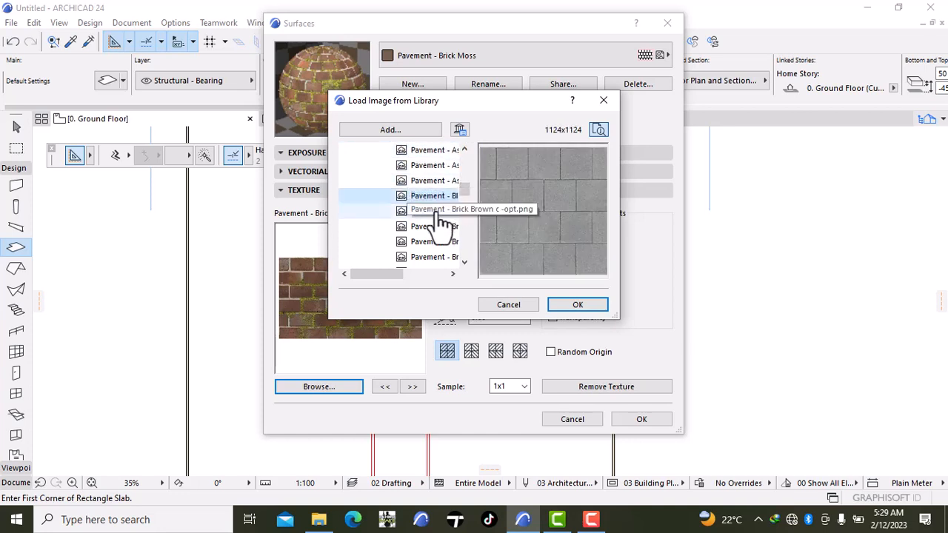
click(437, 212)
click(438, 228)
click(441, 241)
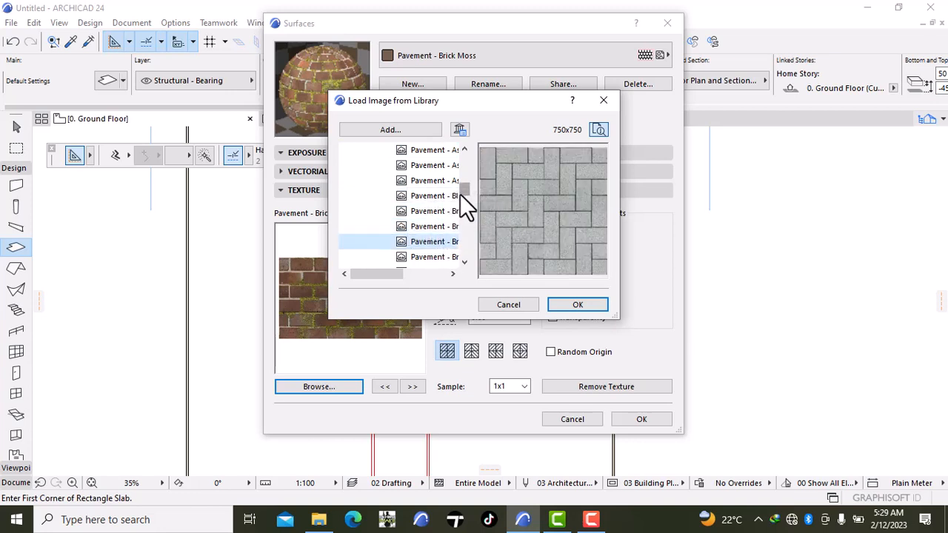
drag(460, 194, 460, 196)
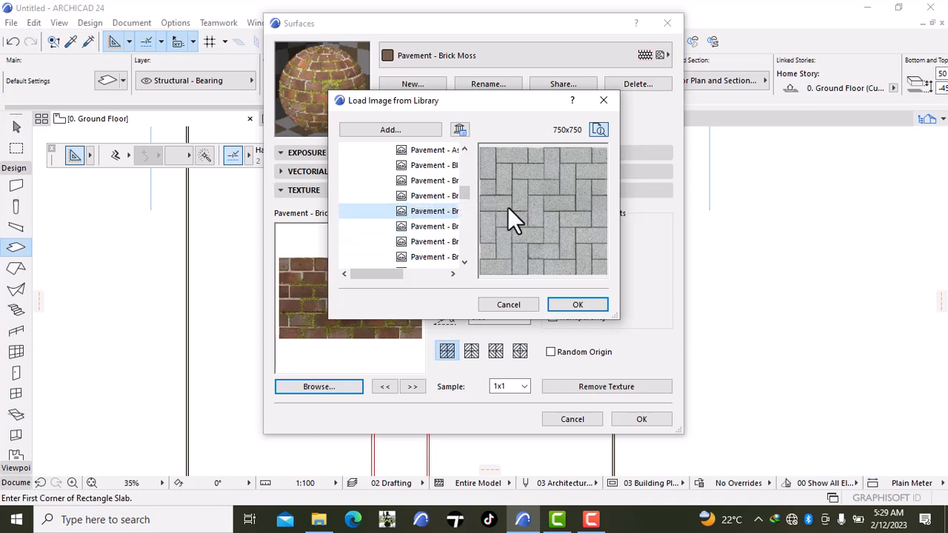
click(437, 227)
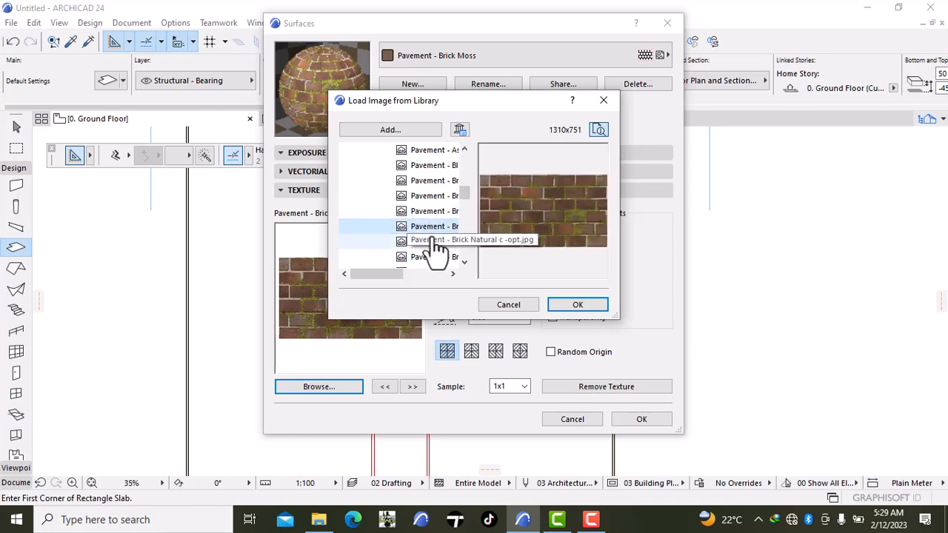
click(436, 242)
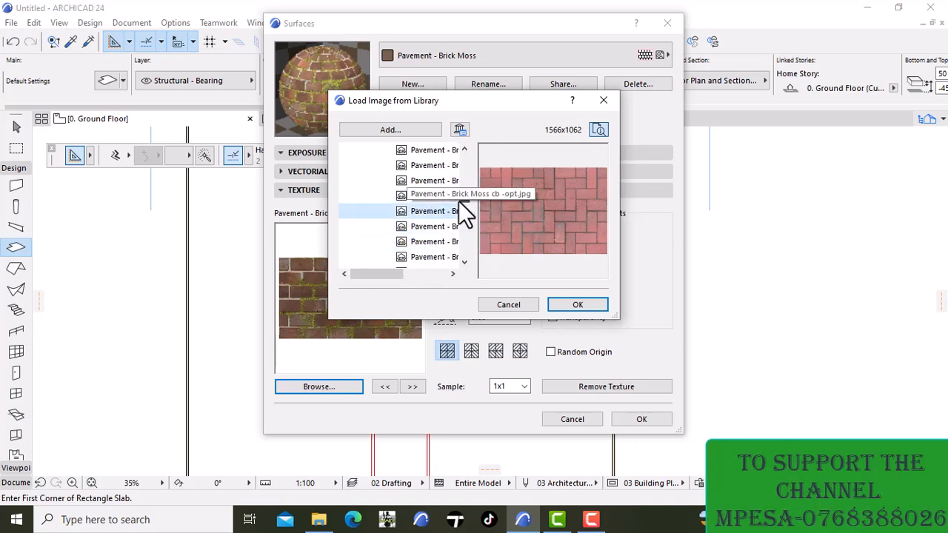
click(433, 227)
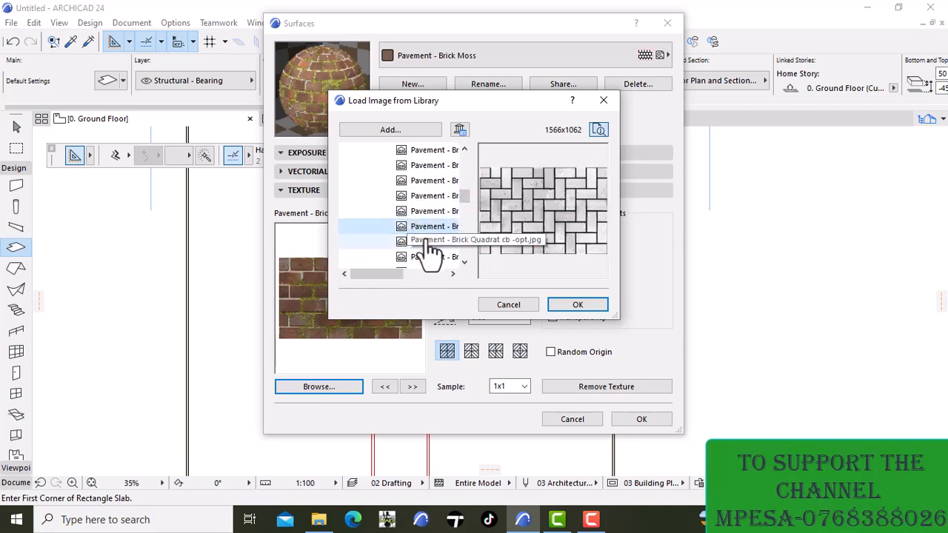
click(430, 242)
click(426, 256)
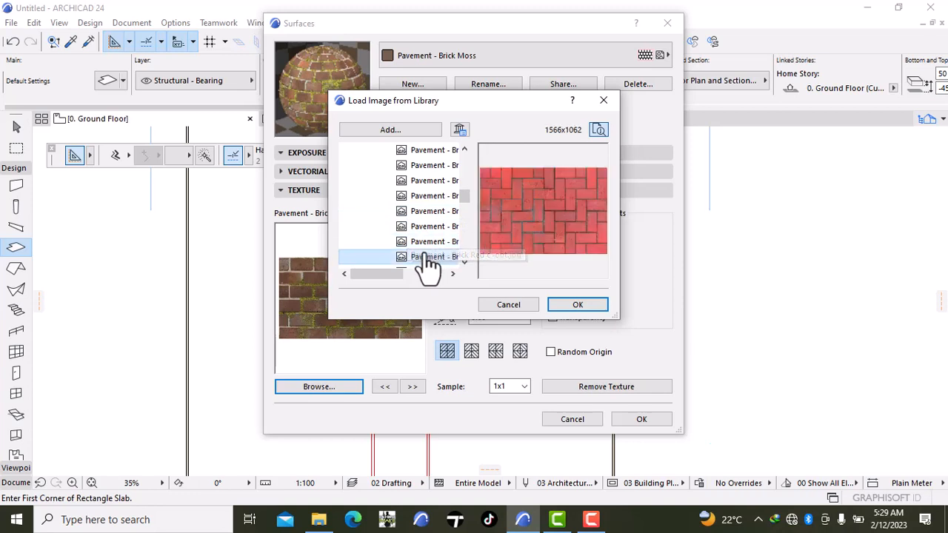
scroll(468, 192, down, 1)
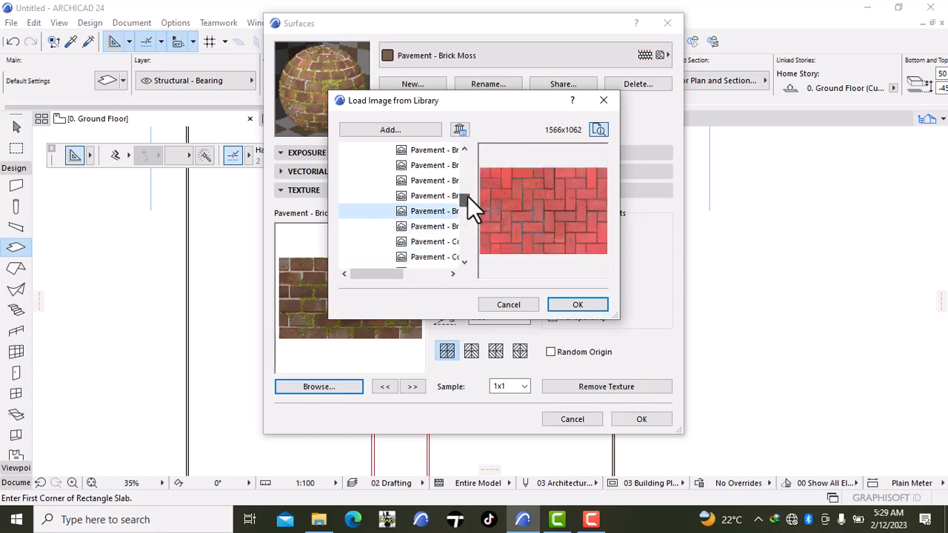
click(445, 228)
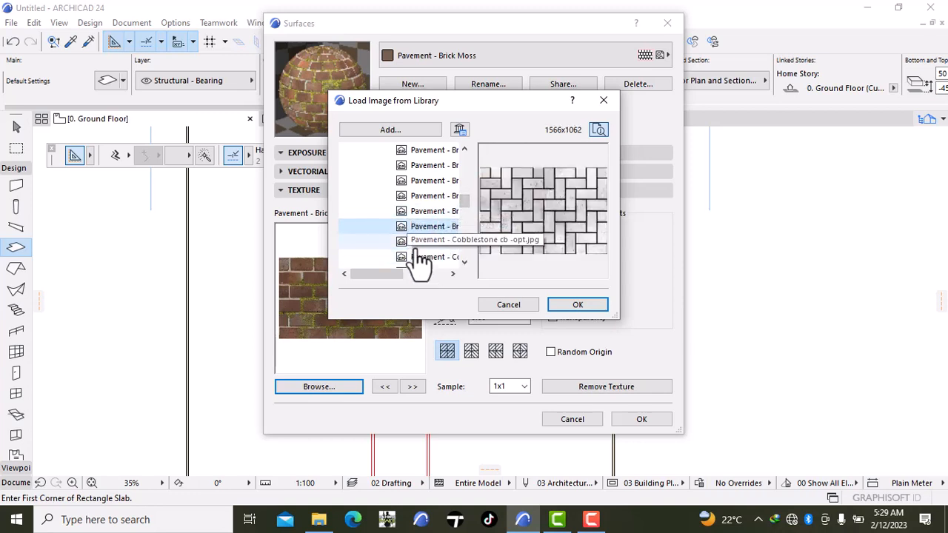
Examine the cobblestone and concrete pavement images, from Cobblestone through Concrete 08
click(428, 243)
click(421, 257)
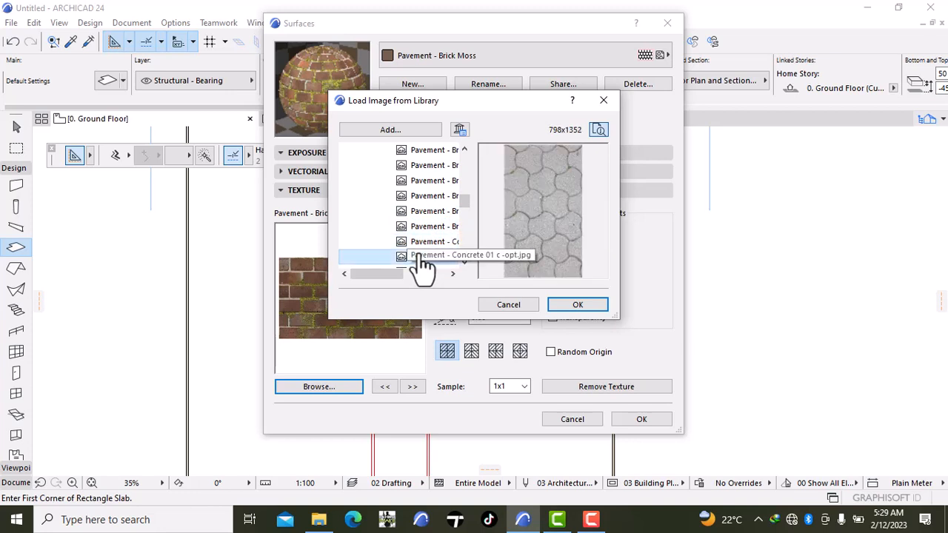
scroll(465, 206, down, 2)
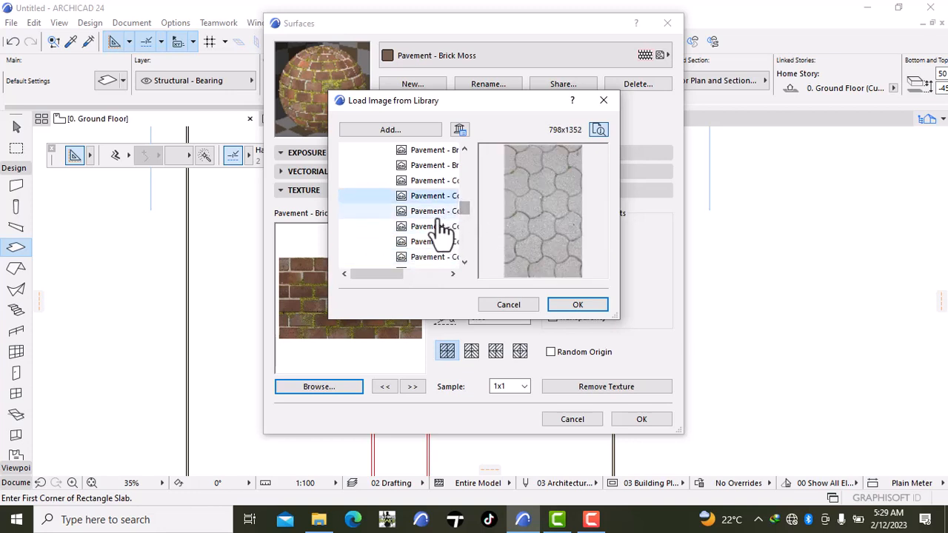
click(435, 213)
click(434, 227)
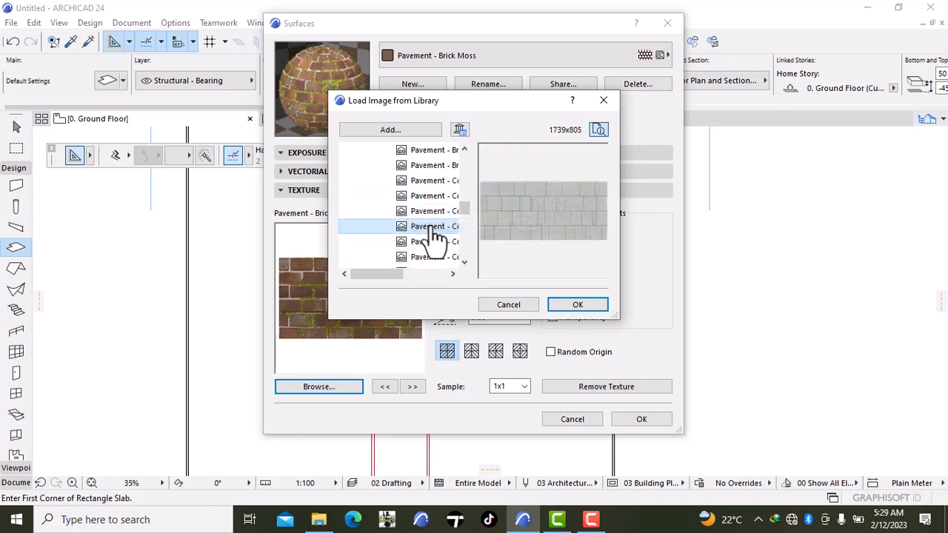
click(428, 241)
click(428, 256)
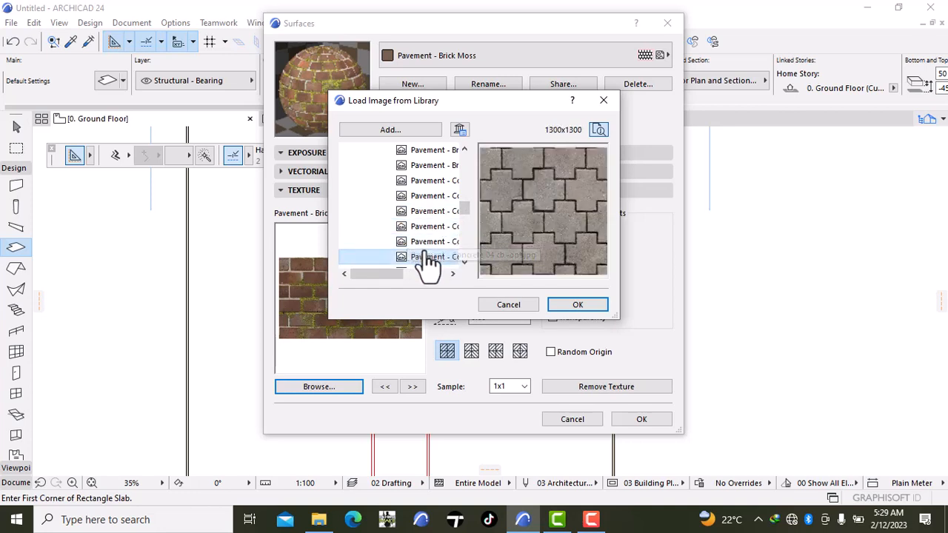
scroll(460, 209, down, 1)
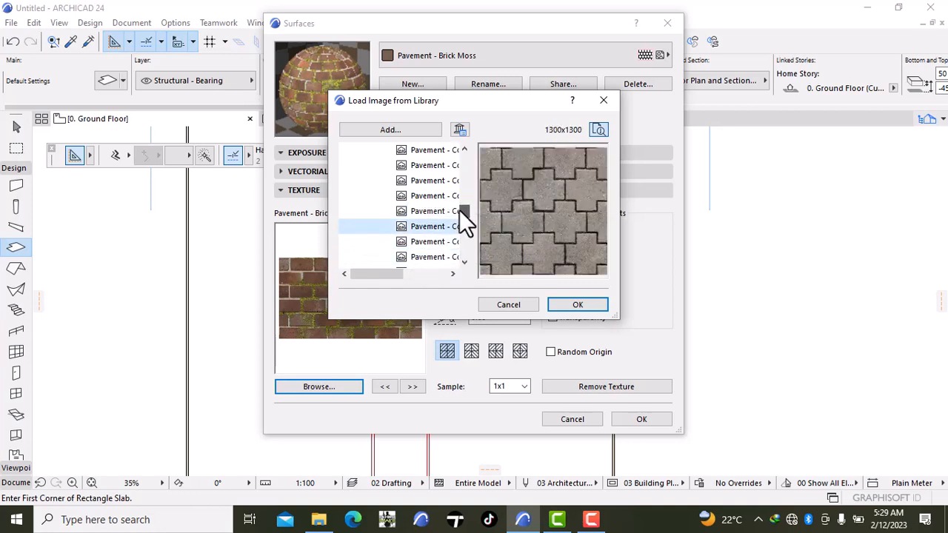
click(423, 242)
click(422, 257)
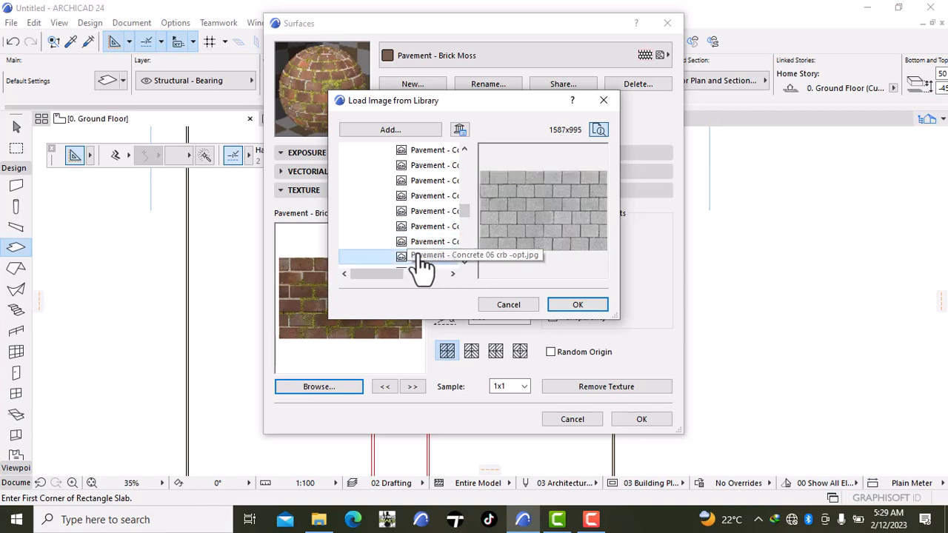
scroll(461, 210, down, 1)
scroll(461, 212, down, 1)
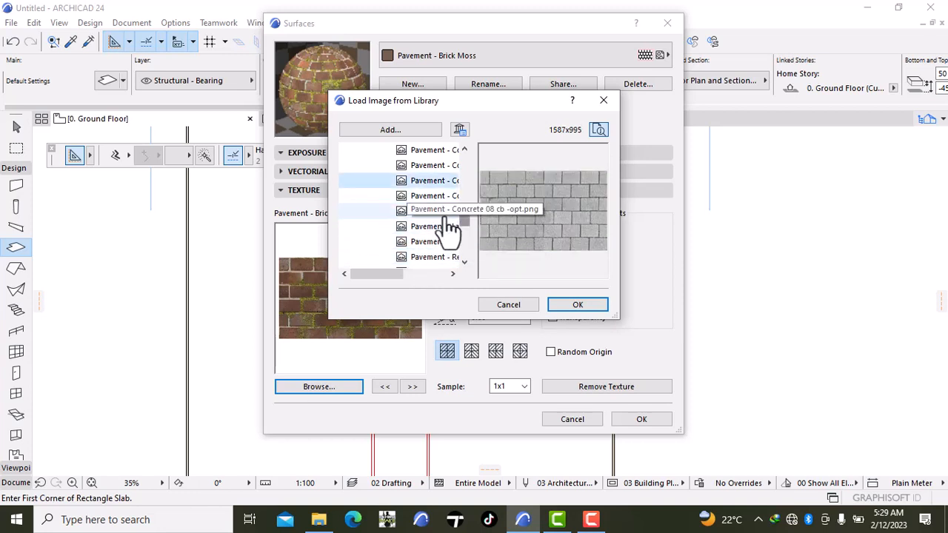
click(438, 197)
click(439, 211)
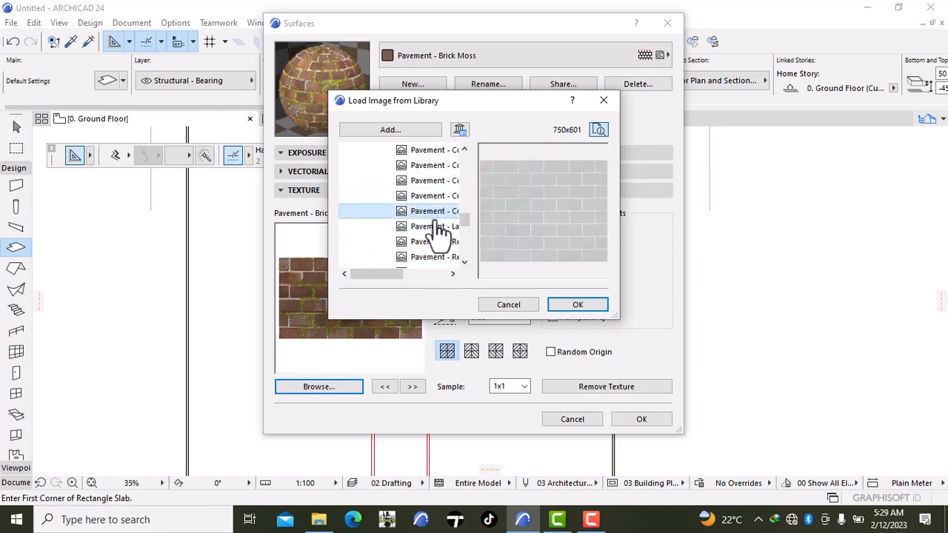
Preview the grass paver, regular red brick and first stone pavement images in the library
click(437, 226)
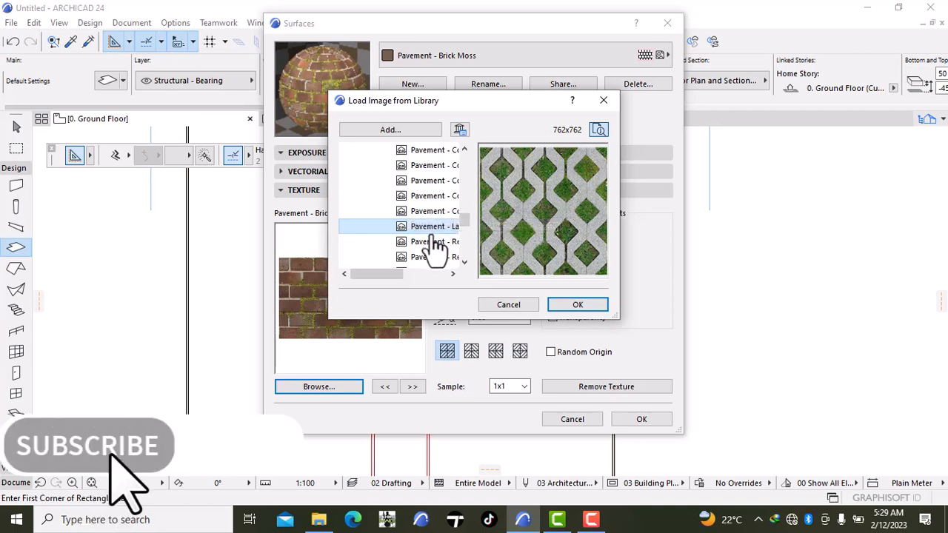
click(429, 242)
click(425, 256)
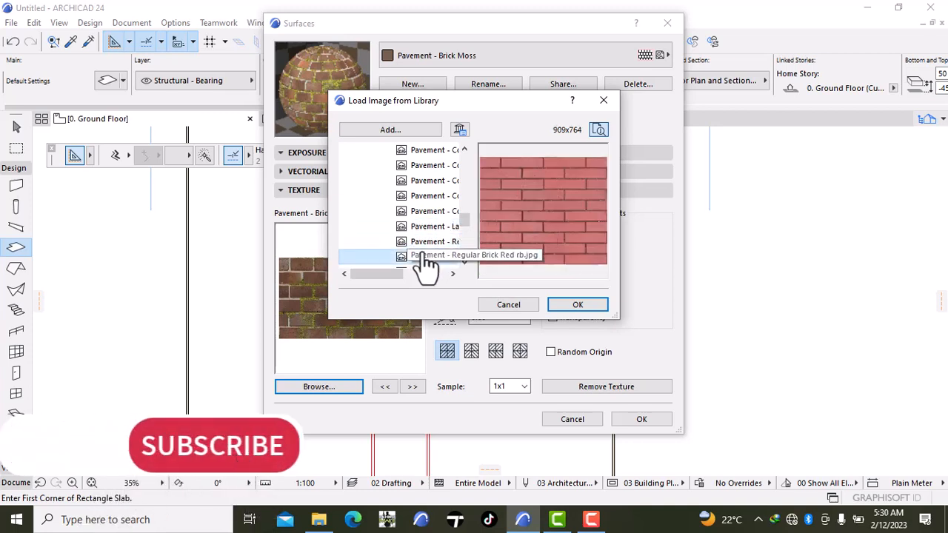
drag(461, 220, 462, 230)
click(440, 181)
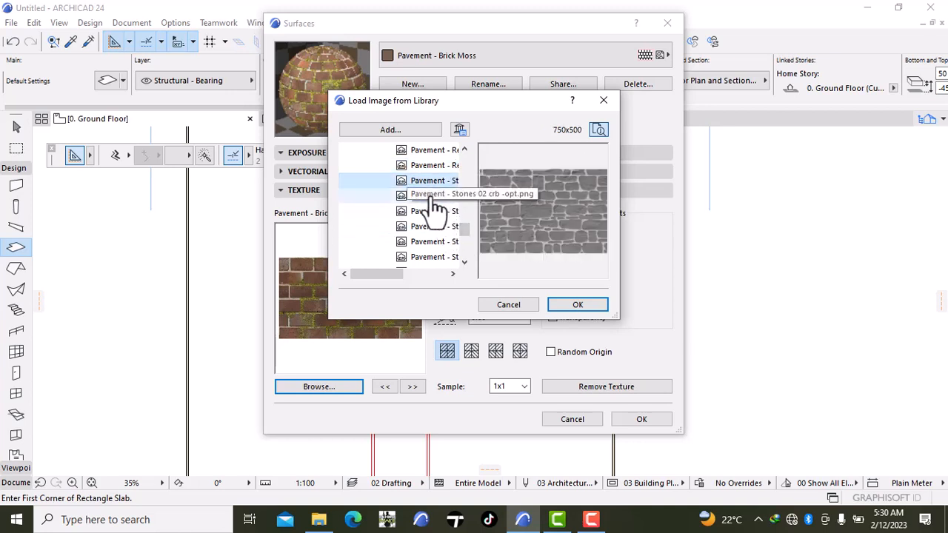
click(436, 197)
click(430, 212)
click(430, 226)
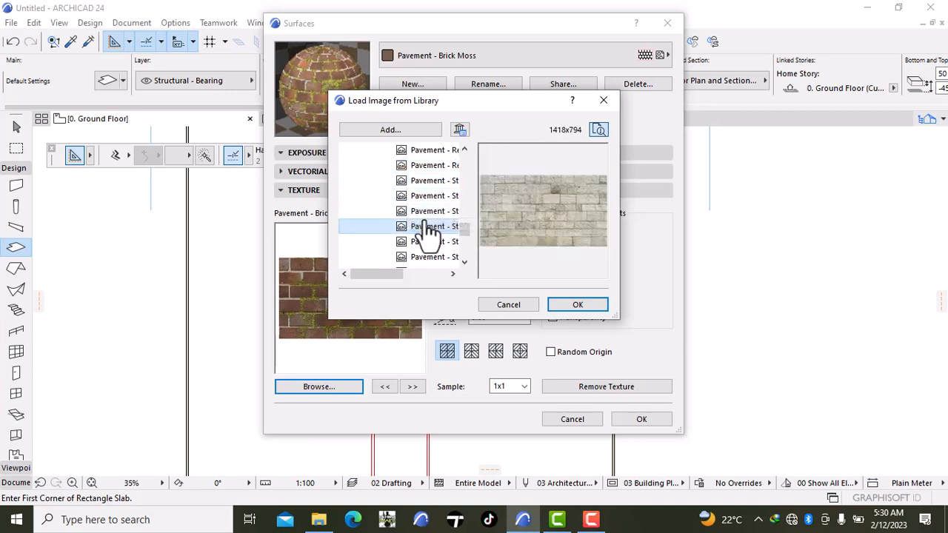
click(425, 243)
click(426, 258)
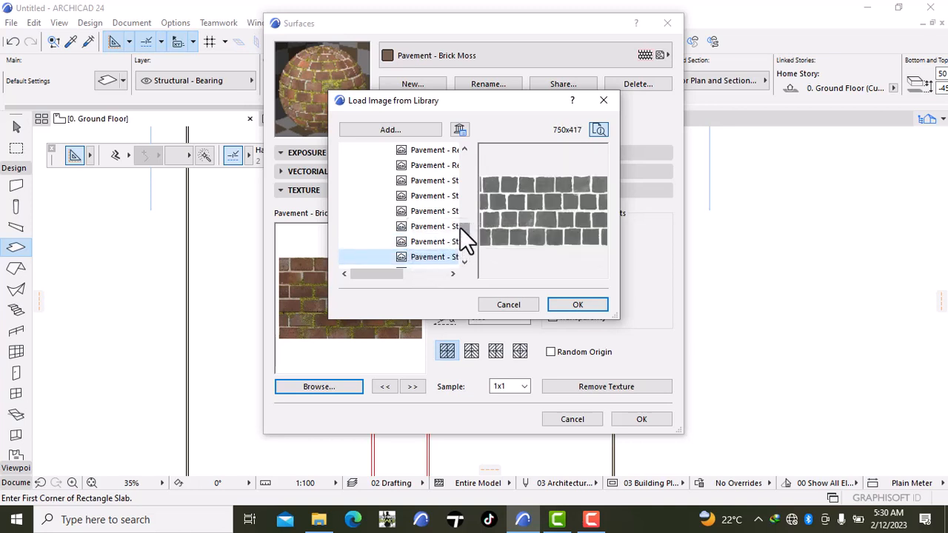
Load the image Pavement - Stones 07 crb -opt.png as the texture of the Pavement - Brick Moss surface
drag(460, 228, 461, 236)
click(430, 200)
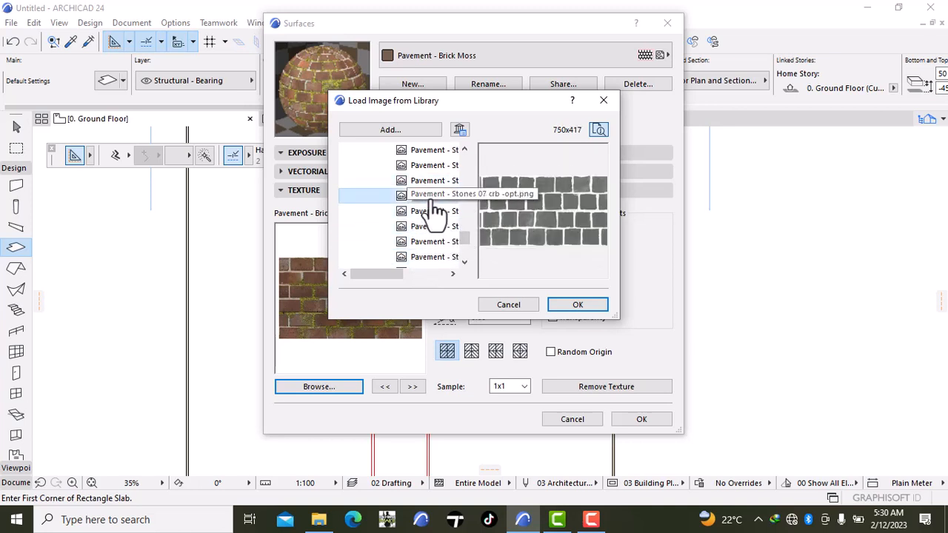
click(437, 211)
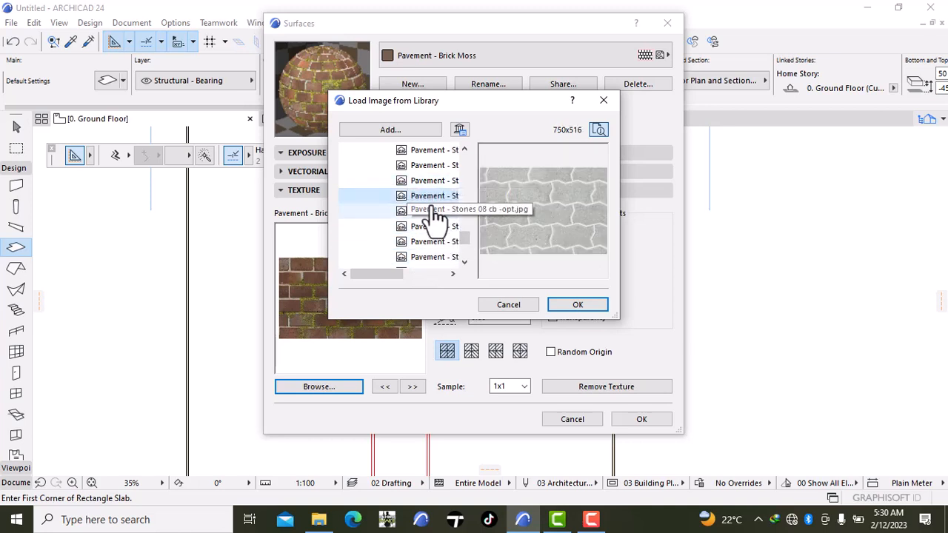
click(572, 303)
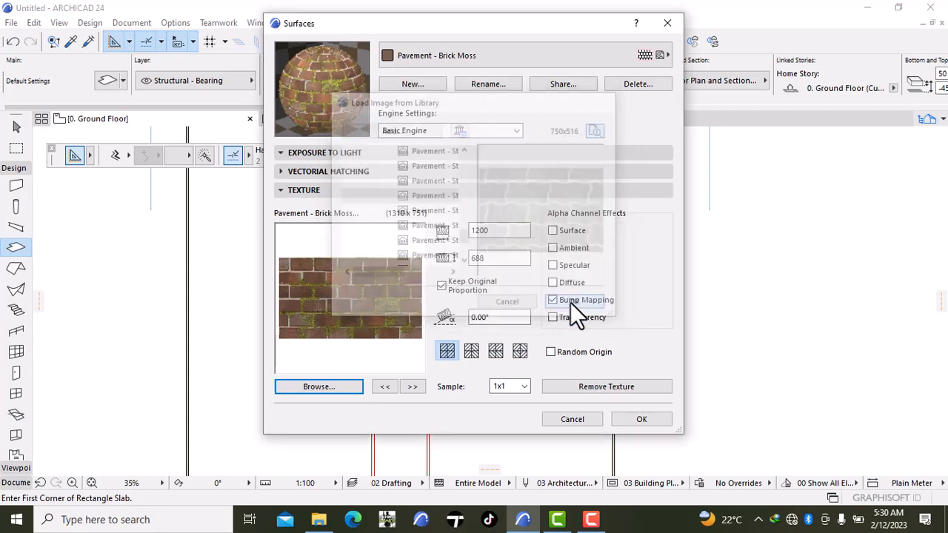
Duplicate the edited surface under the name "Pavement - Brick Moss copy 1" and save the surface changes
click(403, 86)
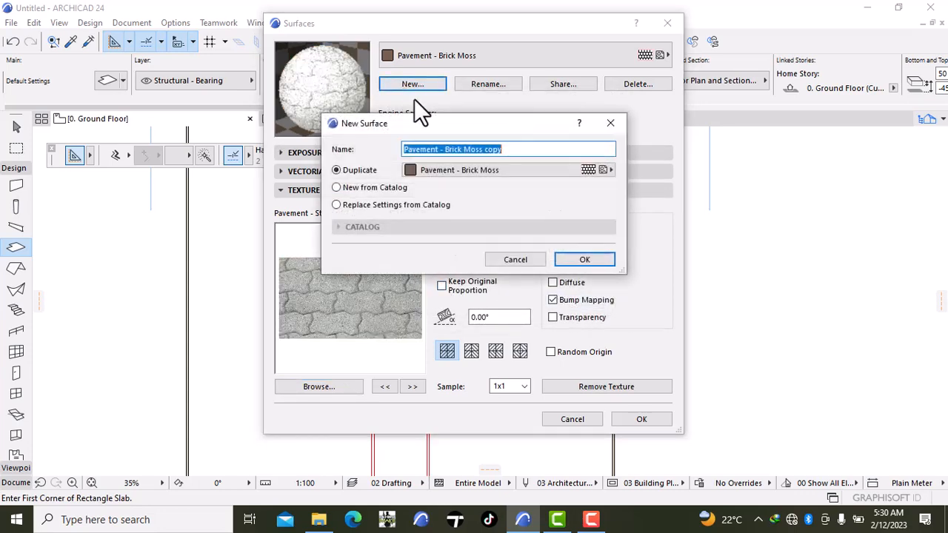
click(511, 146)
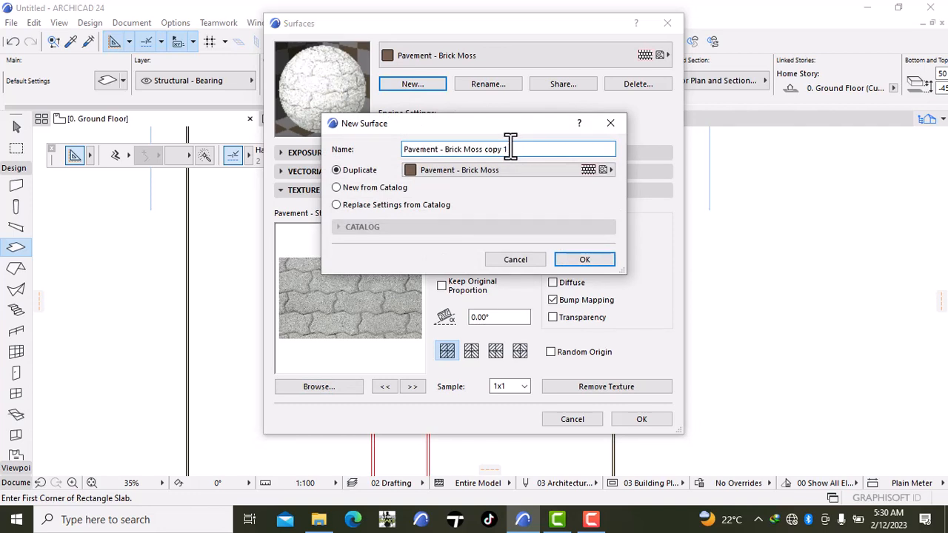
click(577, 259)
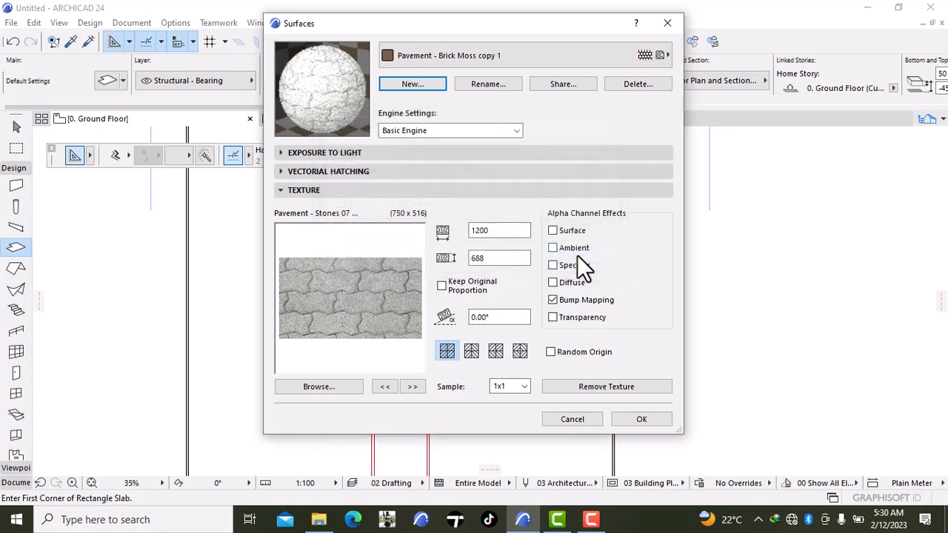
click(643, 420)
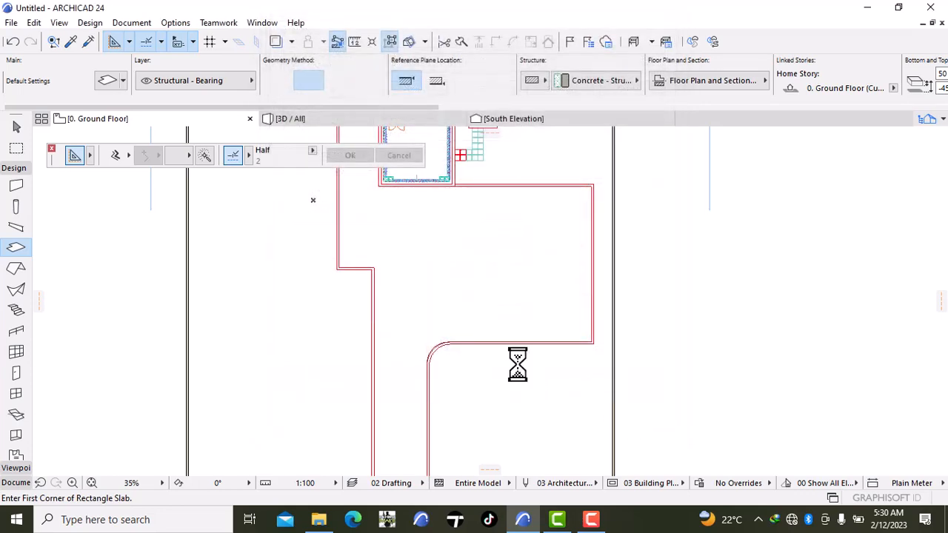
Try a Grass - Green slab inside the driveway outline using the Magic Wand, check it in 3D and undo it
click(200, 157)
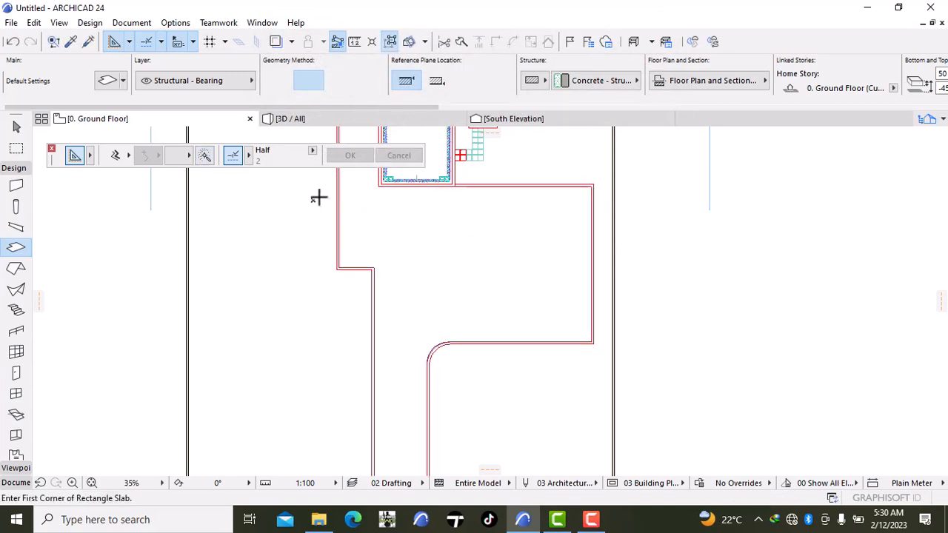
click(293, 118)
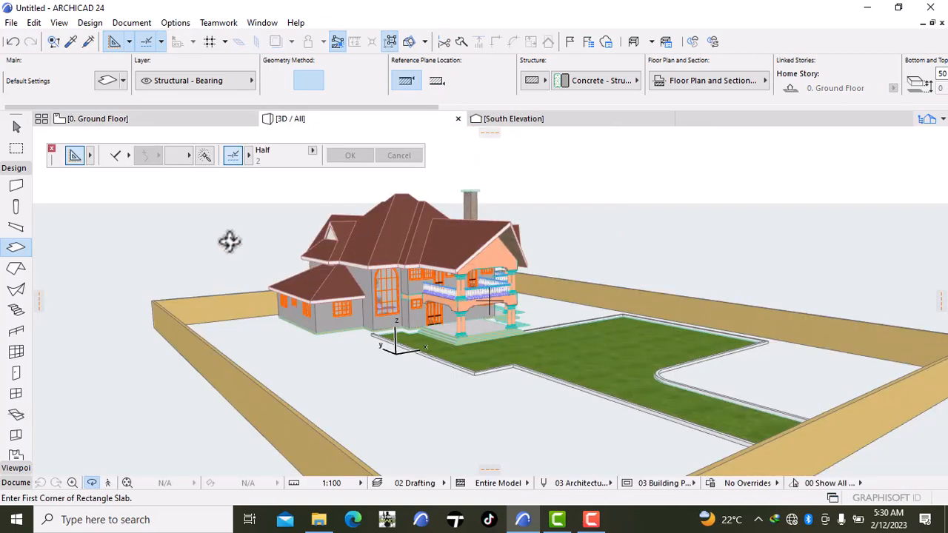
click(53, 121)
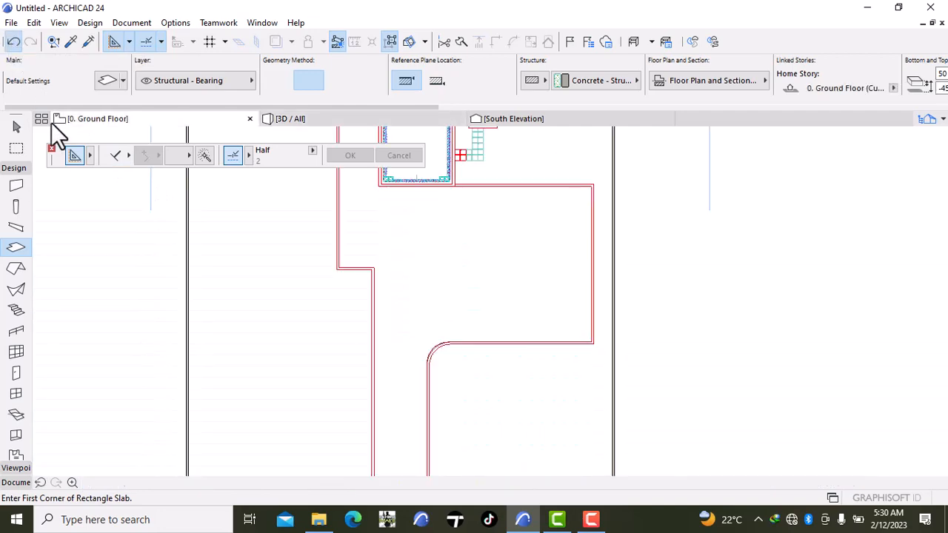
key(ctrl+z)
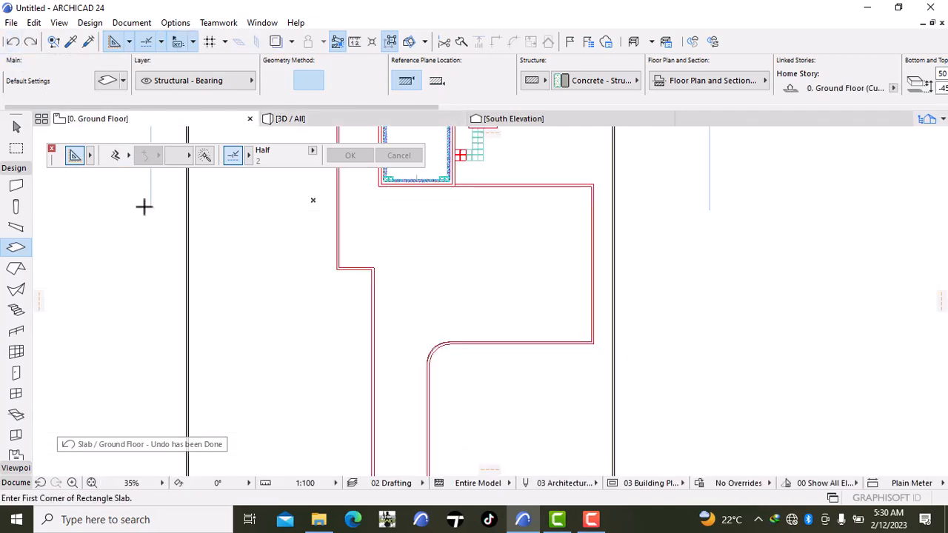
Set all override surfaces in the slab default settings to Pavement - Brick Moss copy 1
double_click(16, 248)
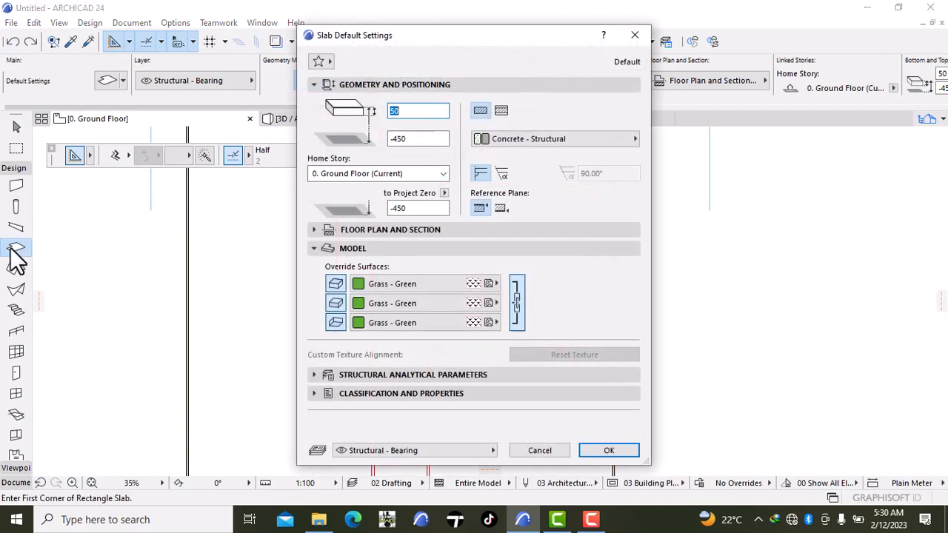
click(406, 288)
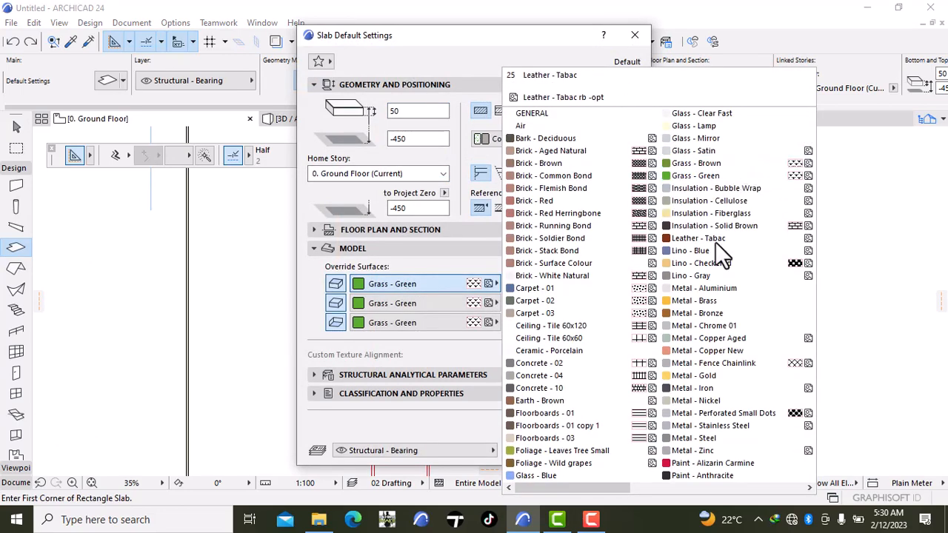
click(668, 485)
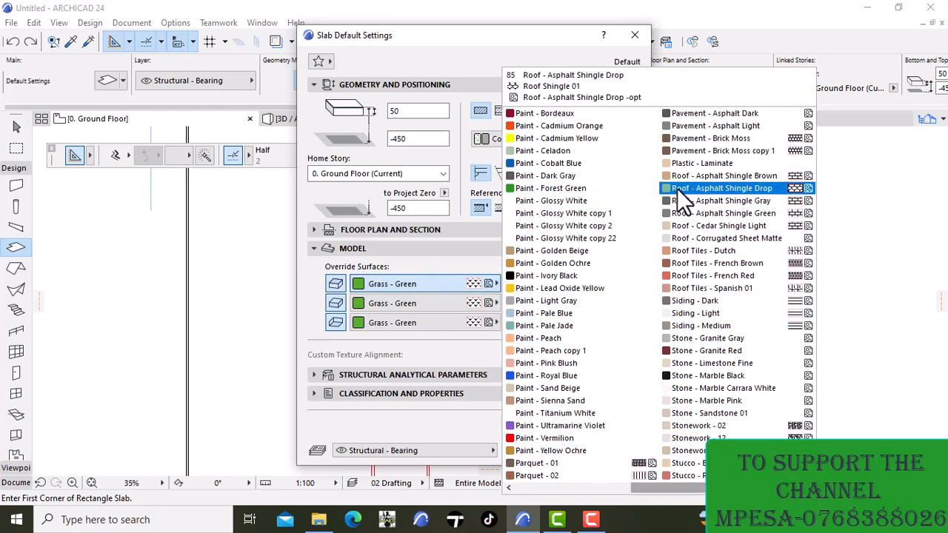
click(700, 151)
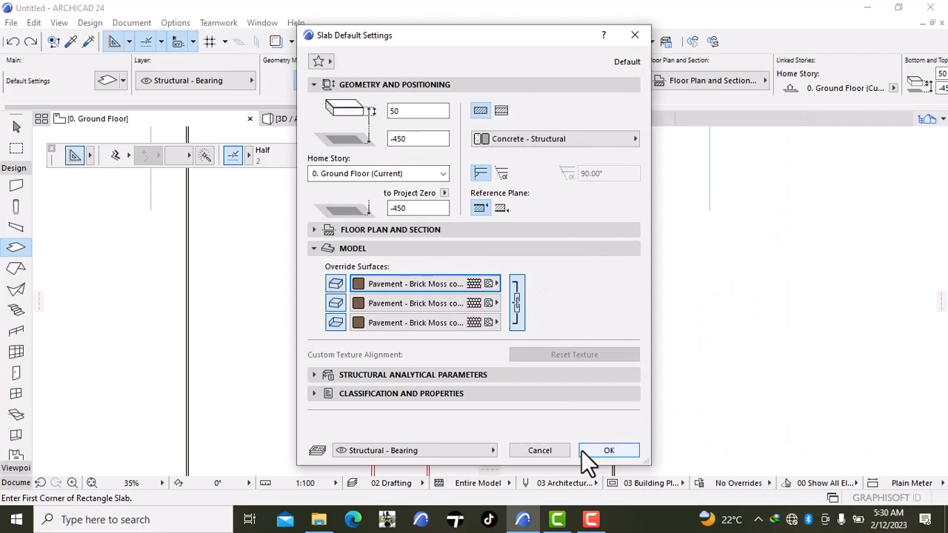
click(585, 450)
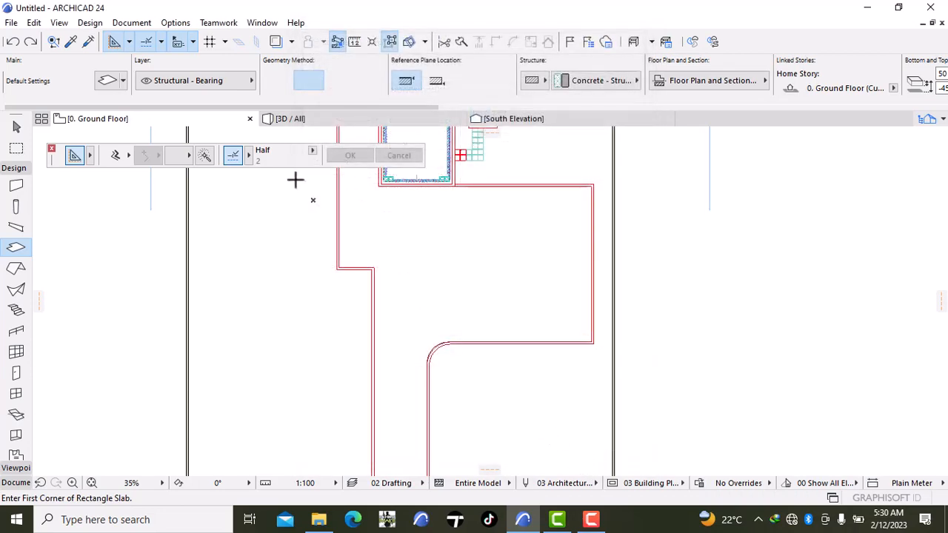
Create the paved slab inside the driveway outline with the Magic Wand and show the model in 3D
click(205, 154)
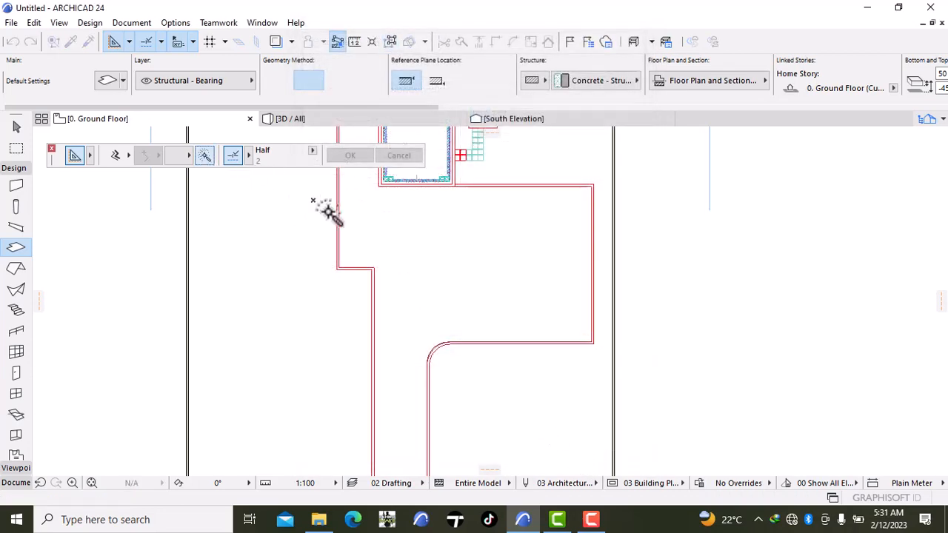
click(385, 220)
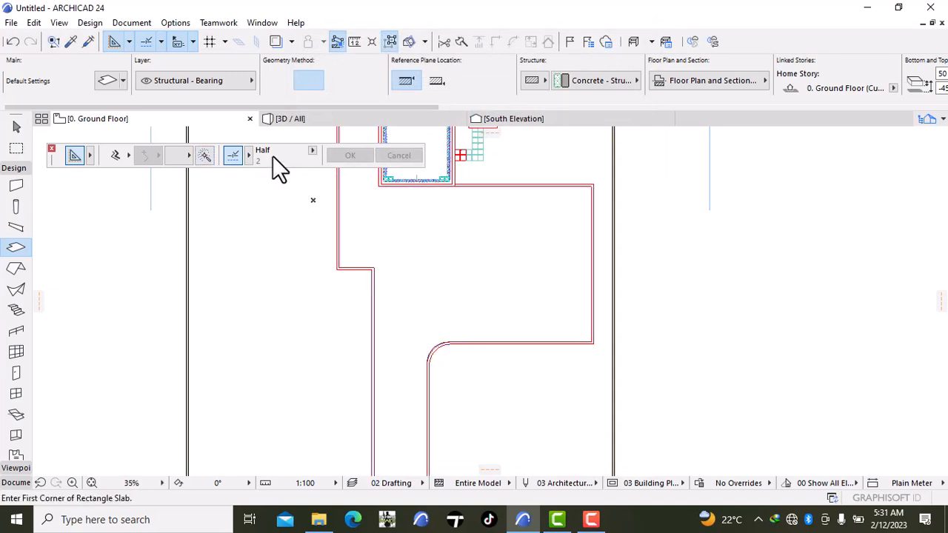
click(319, 120)
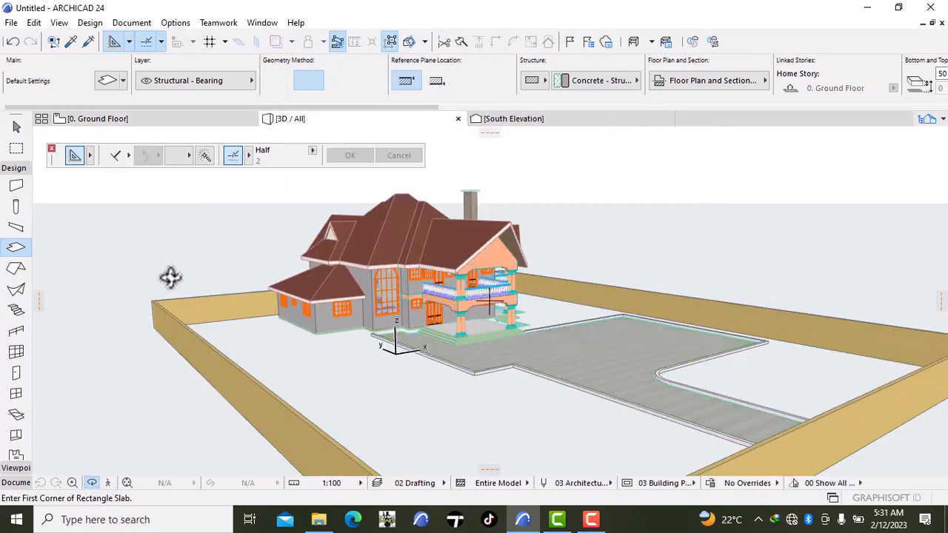
Examine the paving and the gap between it and the base of the house up close
scroll(334, 328, up, 5)
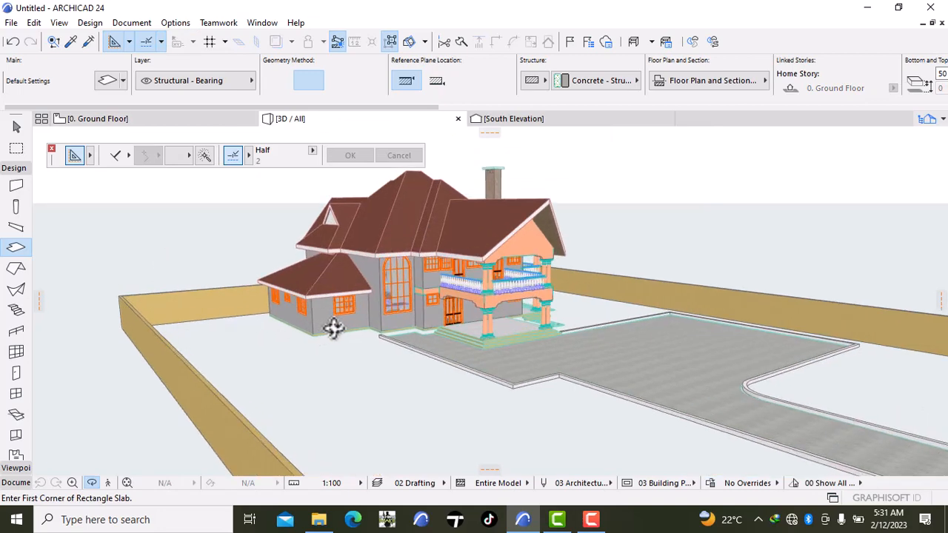
scroll(334, 328, up, 4)
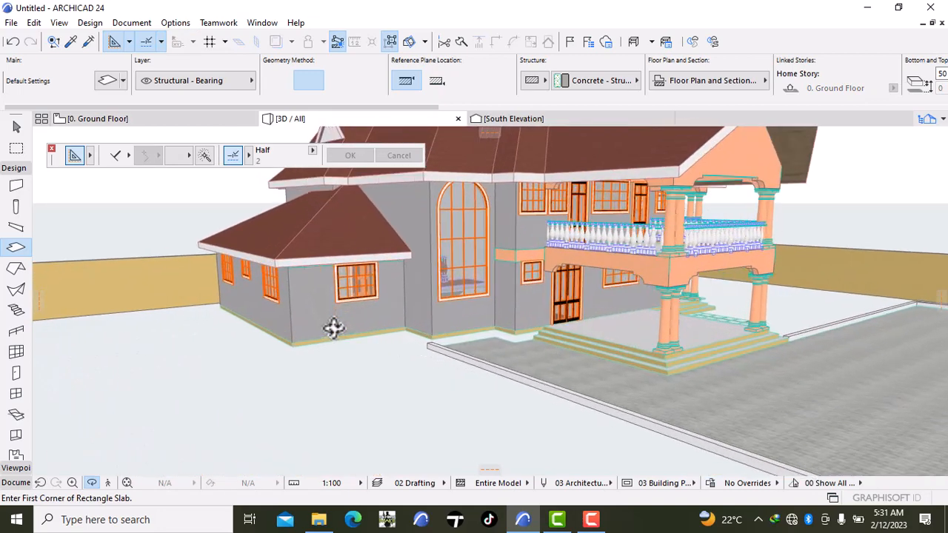
scroll(333, 328, up, 3)
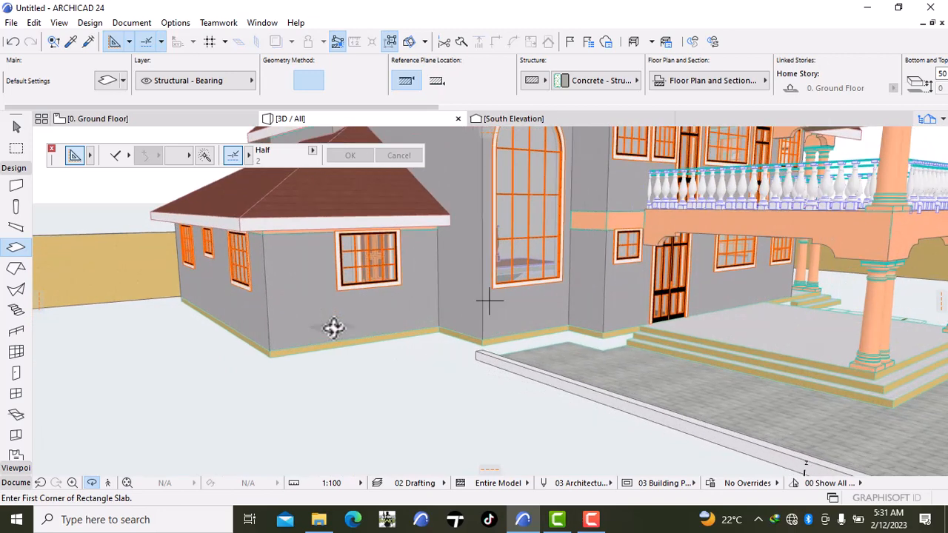
scroll(333, 328, up, 3)
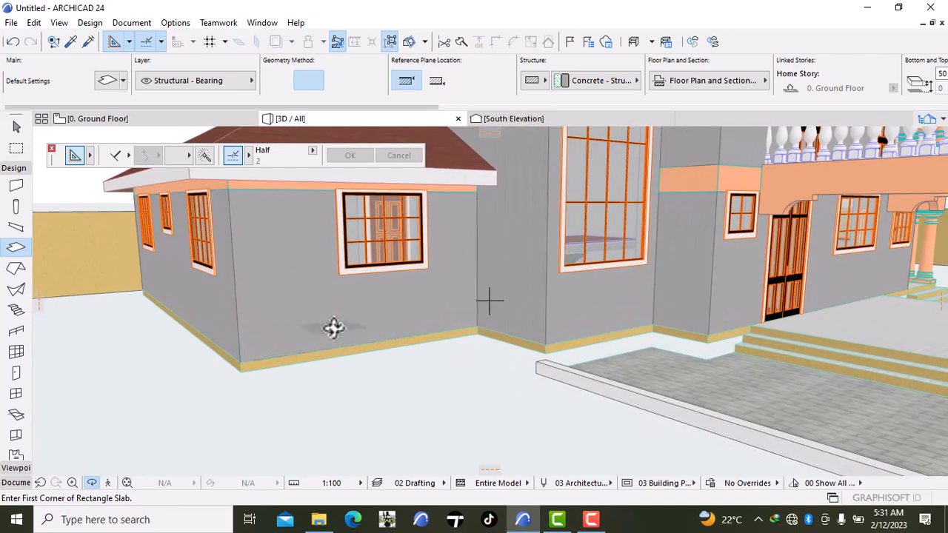
scroll(334, 328, down, 2)
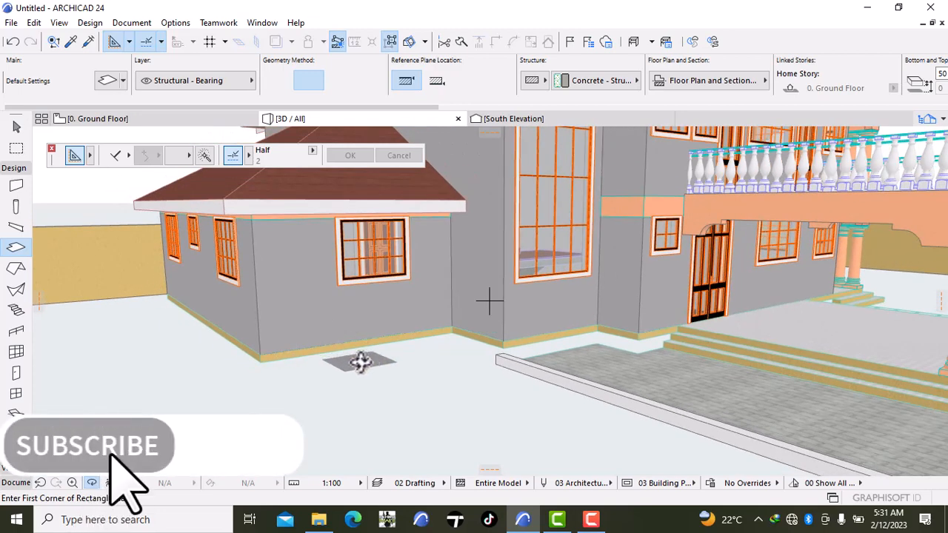
scroll(533, 342, up, 4)
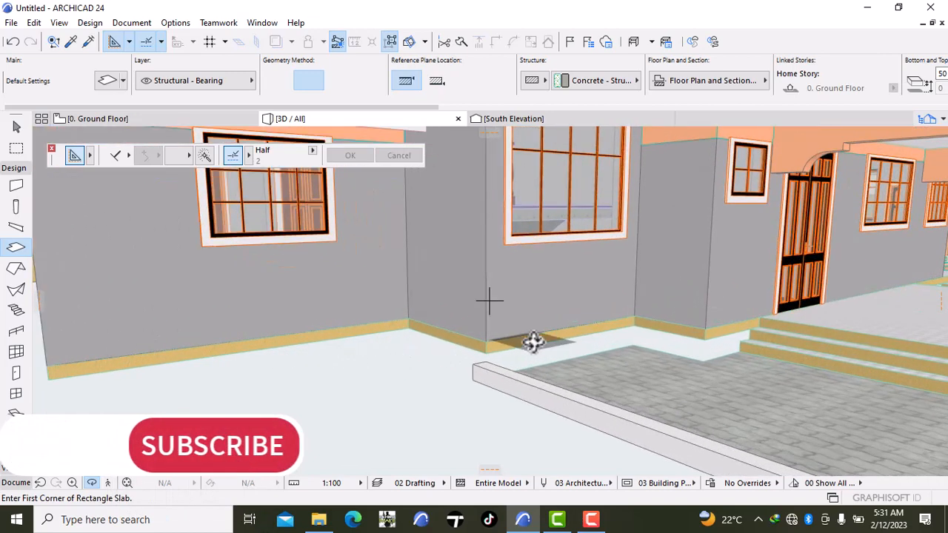
scroll(533, 342, up, 2)
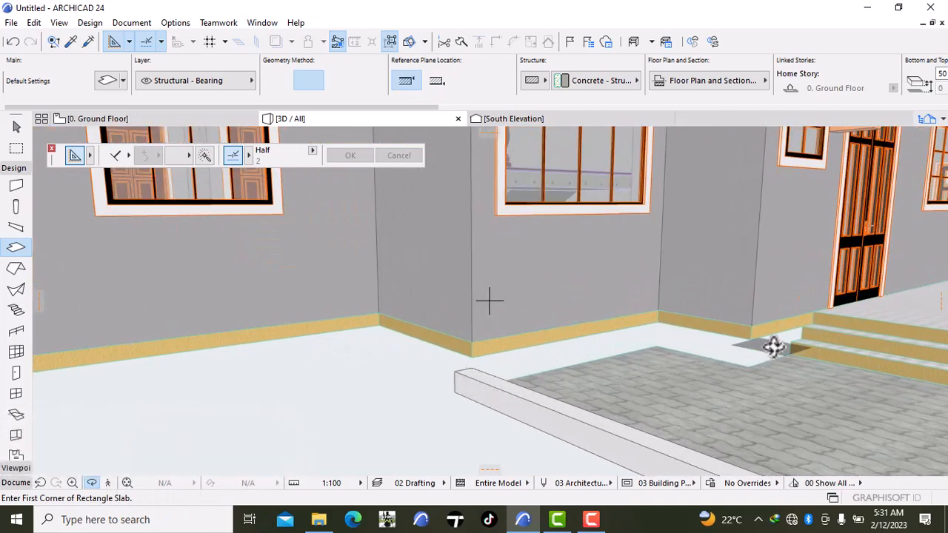
key(Escape)
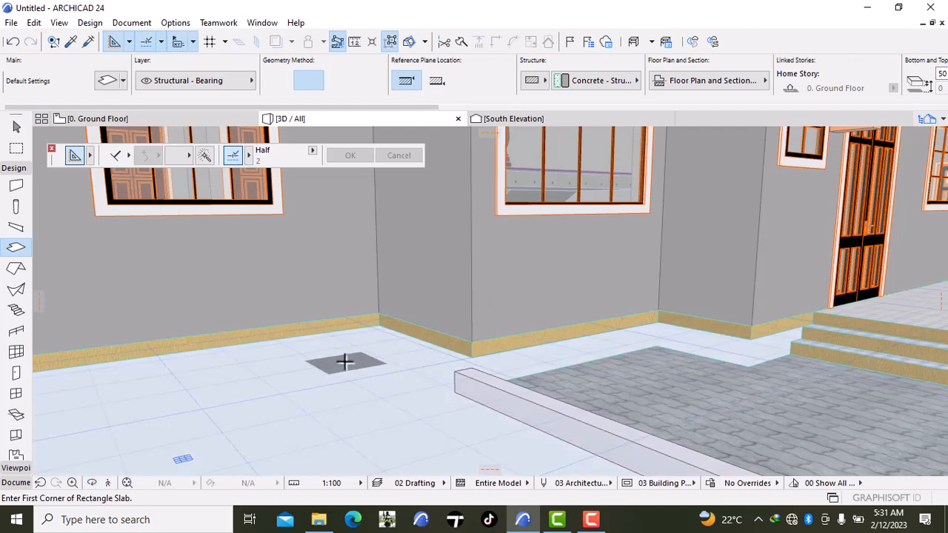
Set the house base slab's thickness to 600 and its elevation to project zero to -450
shift+click(297, 326)
key(ctrl+t)
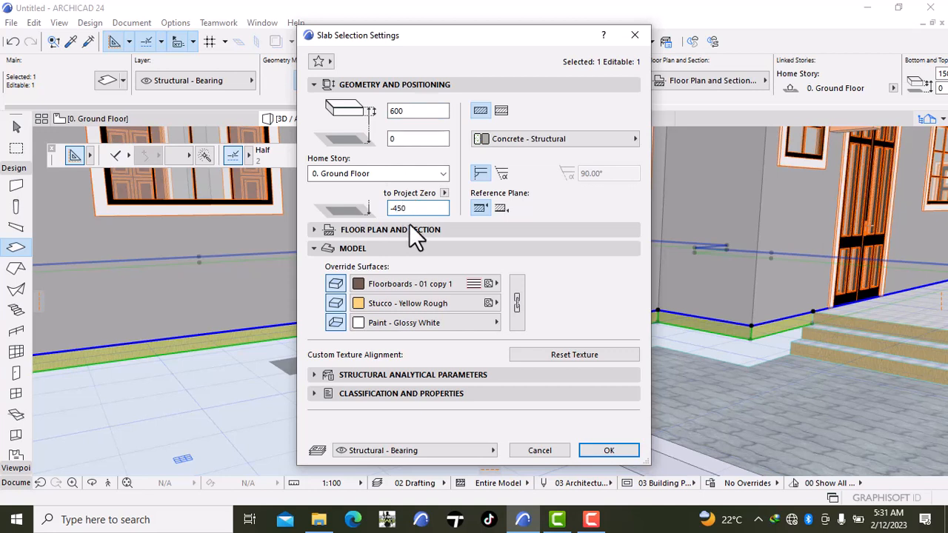
click(608, 450)
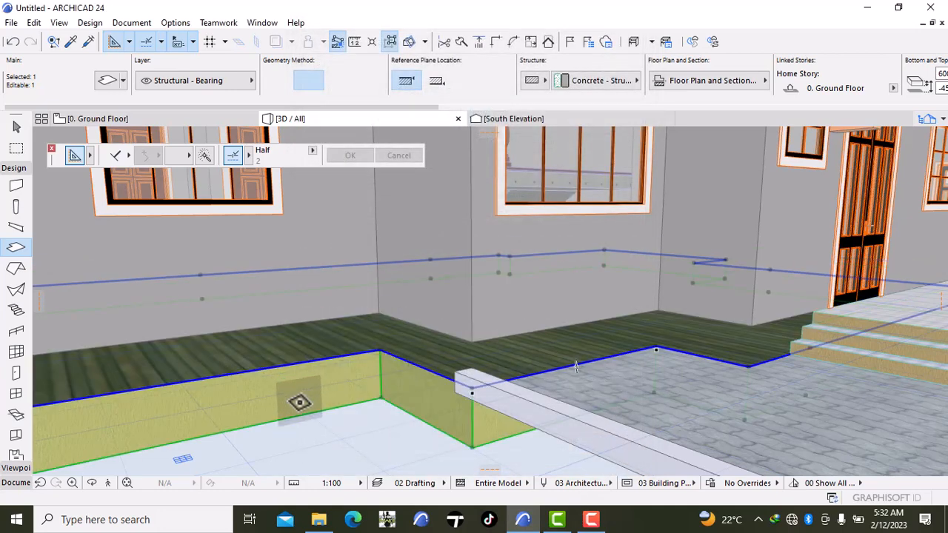
key(Escape)
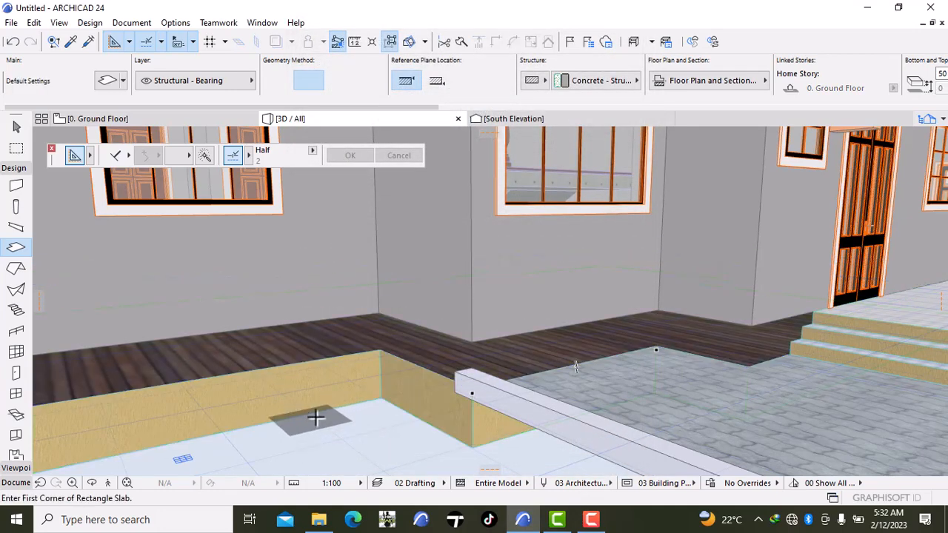
Set the 600 thick house base slab's elevation to project zero to 0
shift+click(345, 400)
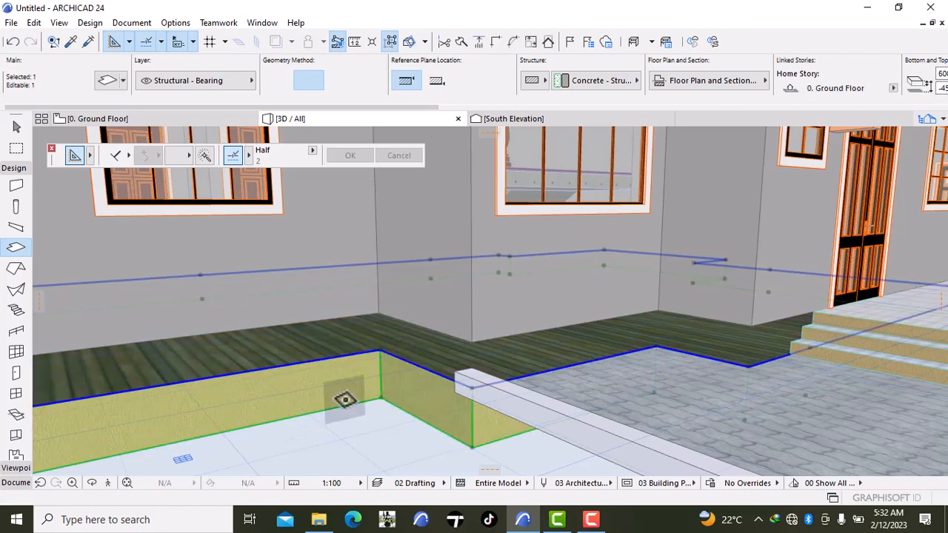
key(ctrl+t)
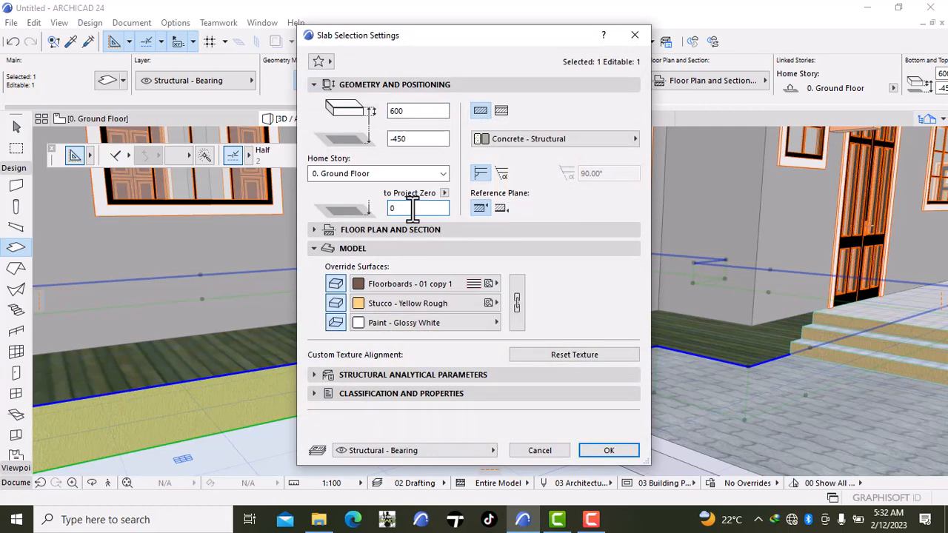
click(413, 209)
text(0)
click(597, 447)
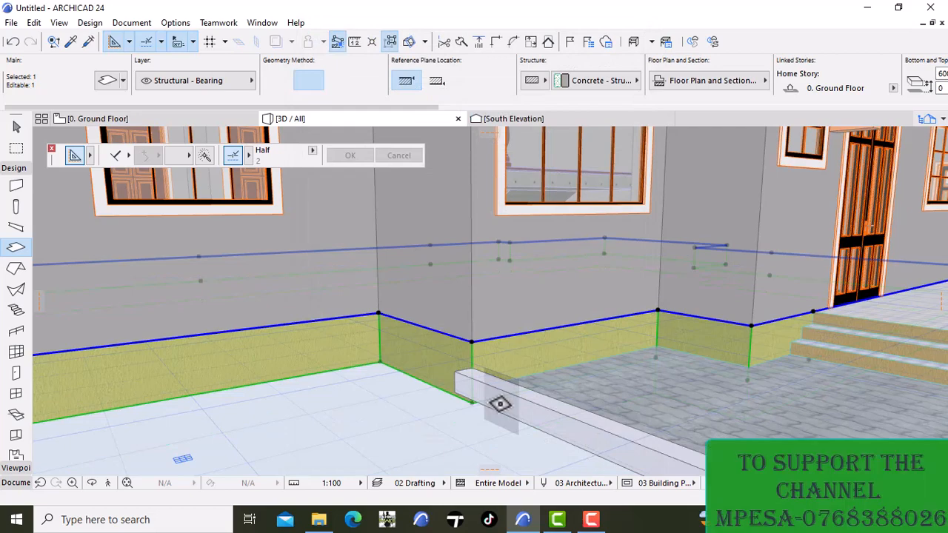
key(Escape)
Examine the house, its deepened base and the paved driveway from the side and front in 3D
scroll(586, 396, down, 5)
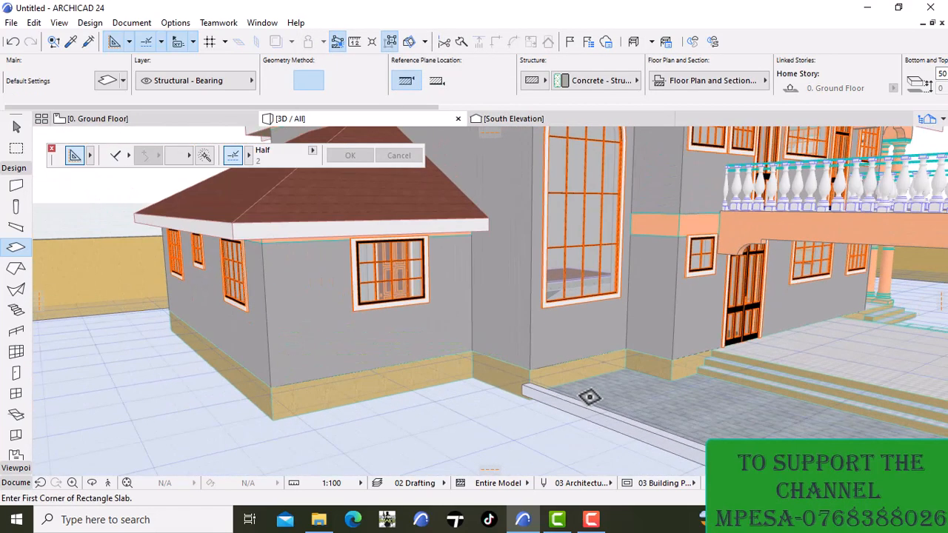
scroll(589, 397, down, 3)
scroll(620, 385, down, 4)
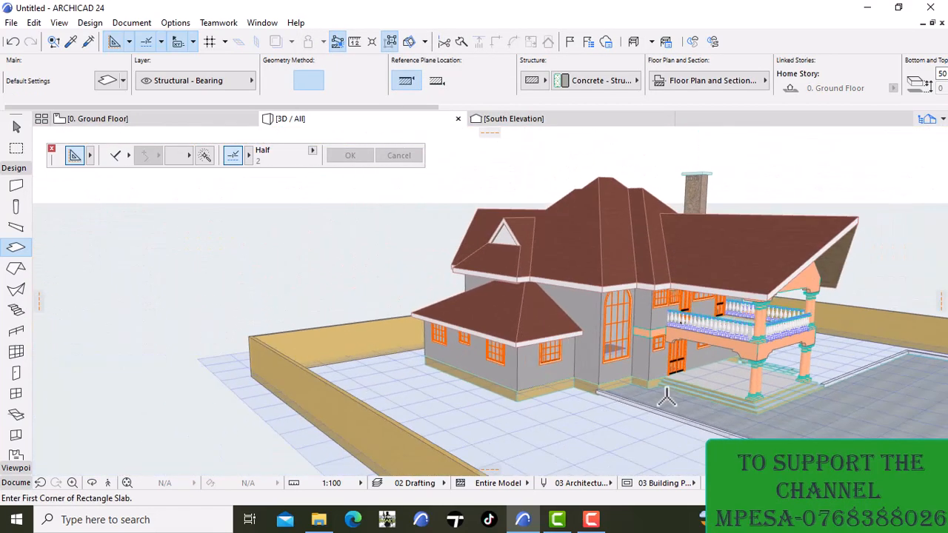
scroll(667, 398, down, 2)
right_click(866, 304)
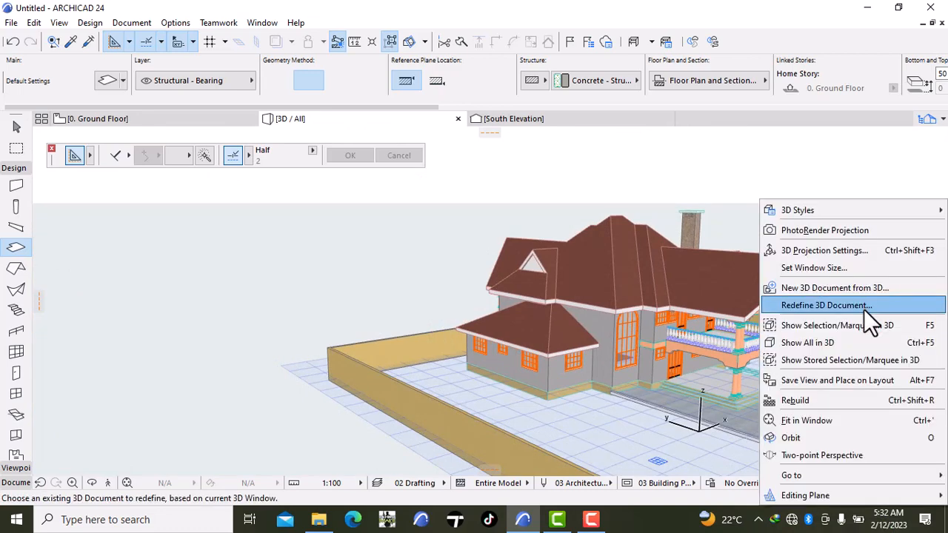
click(822, 437)
shift+middle_drag(828, 428, 722, 414)
scroll(721, 411, down, 4)
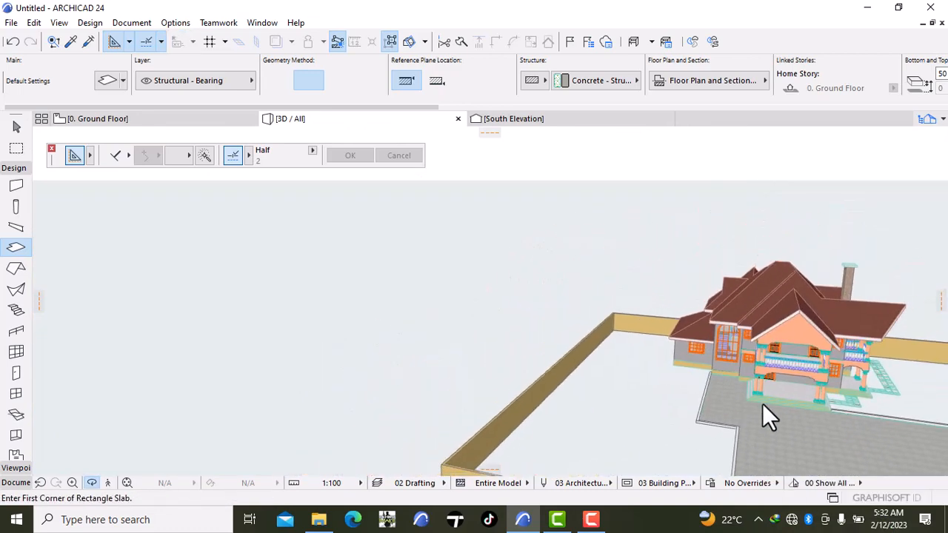
mouse_move(821, 385)
middle_down()
mouse_move(773, 383)
mouse_move(818, 415)
mouse_move(805, 414)
middle_up()
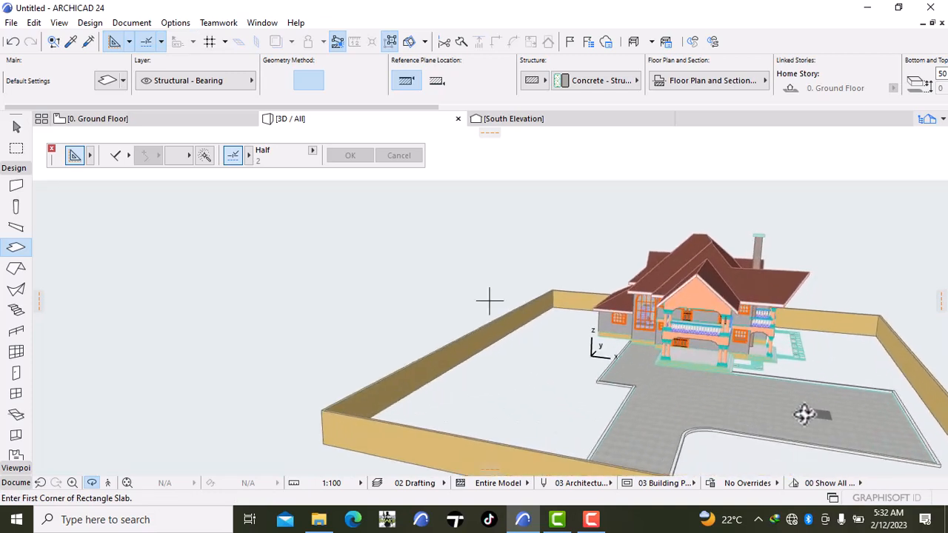
key(Escape)
Return to the ground floor plan and set all override surfaces in the slab default settings to Paint - Forest Green
click(95, 118)
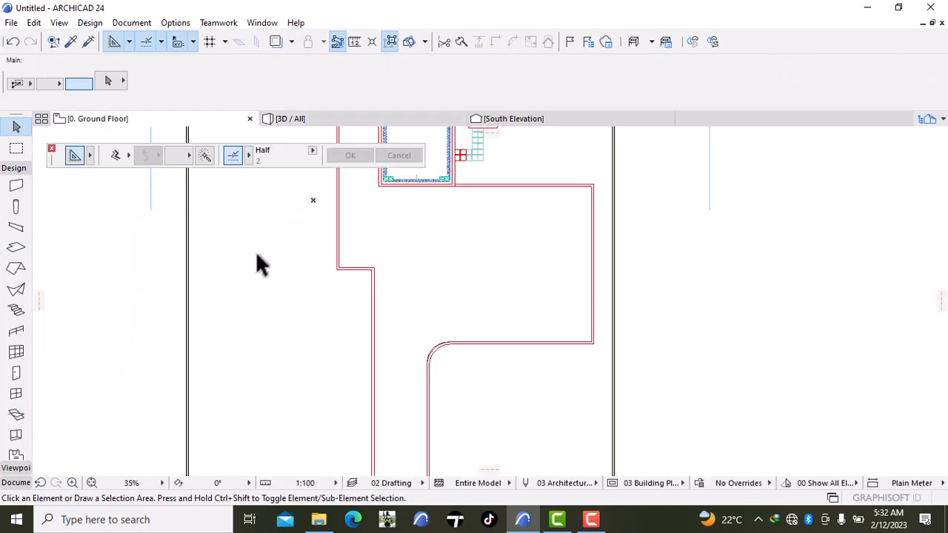
click(10, 249)
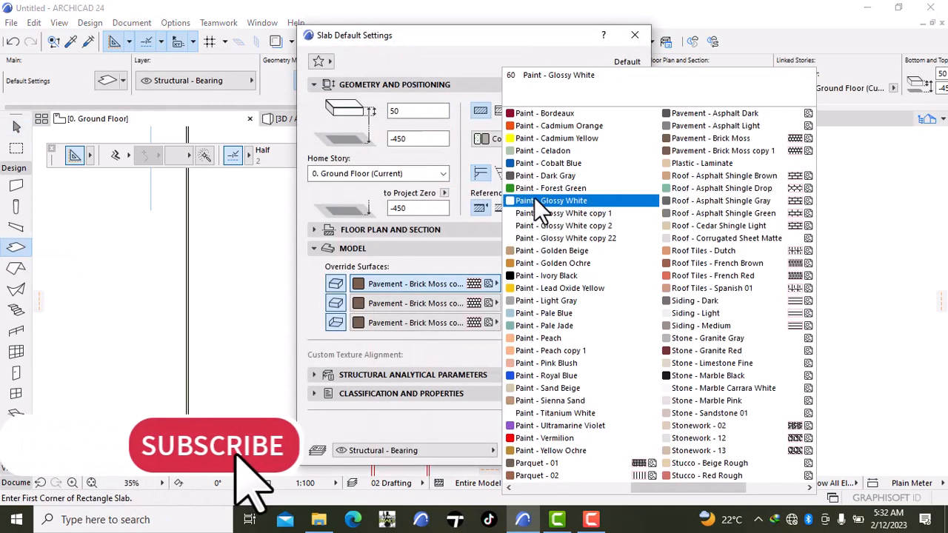
click(537, 193)
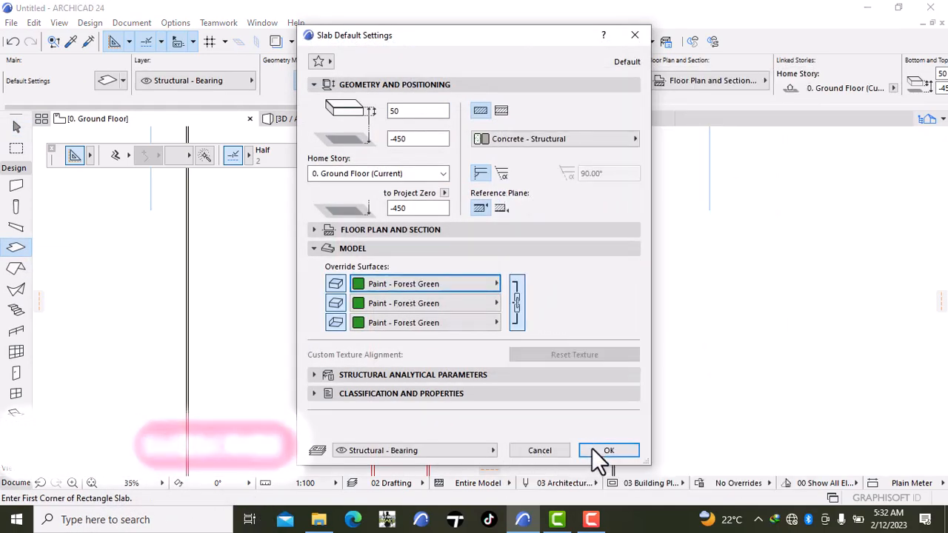
click(593, 450)
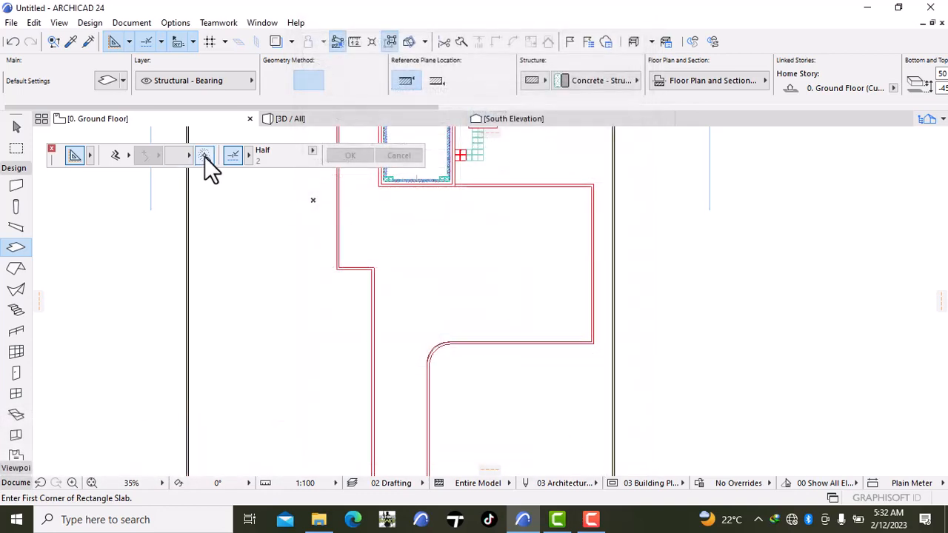
click(205, 157)
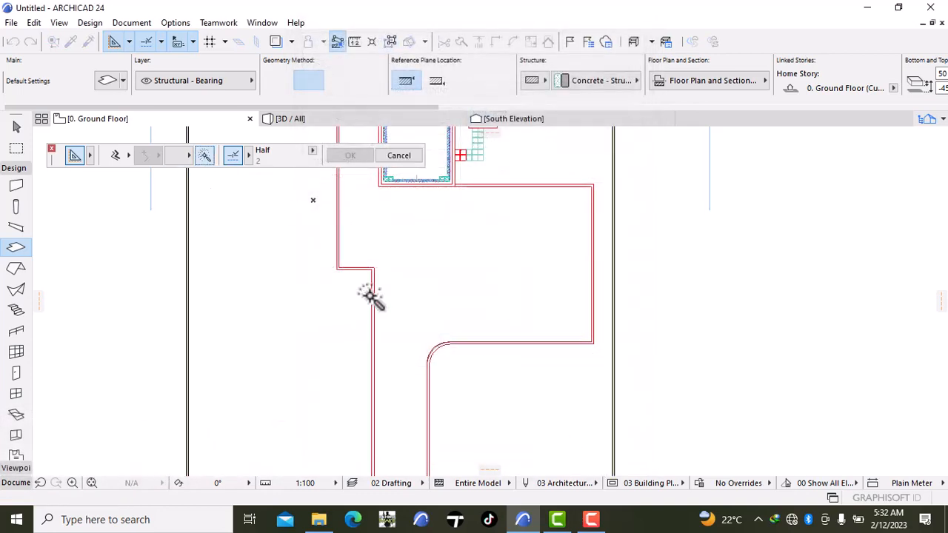
scroll(343, 303, up, 2)
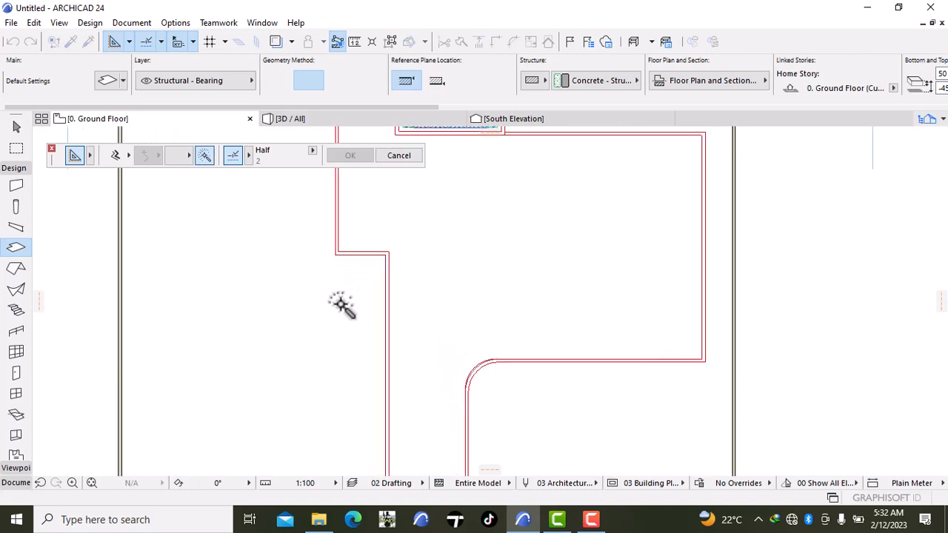
scroll(359, 320, down, 3)
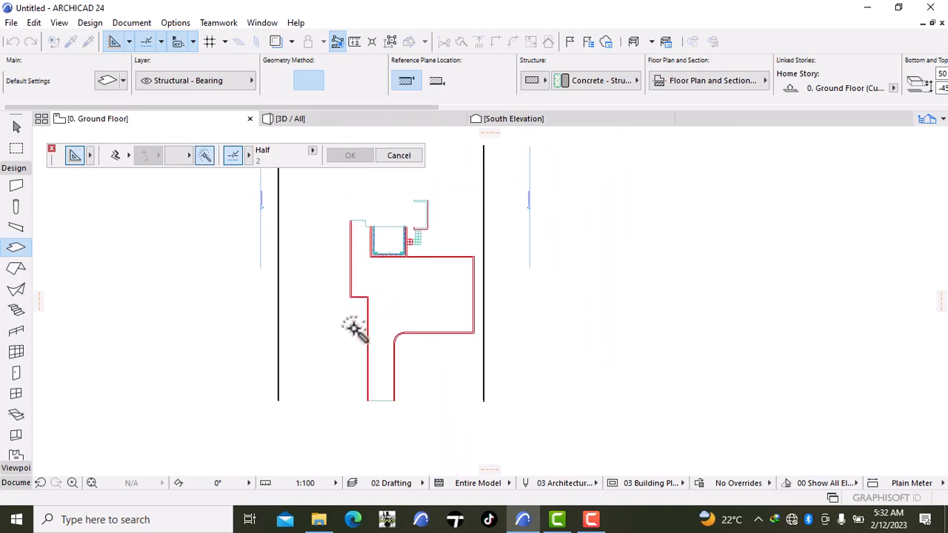
scroll(432, 382, up, 3)
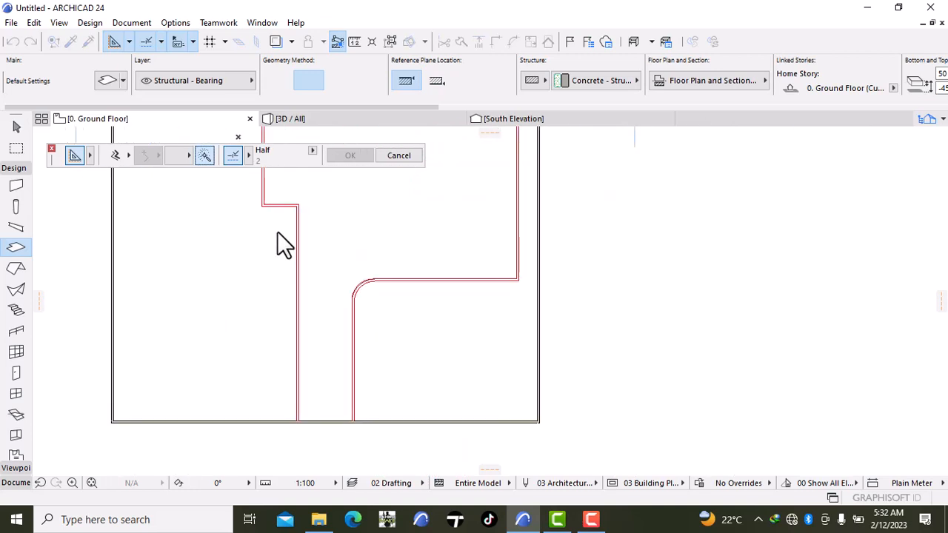
click(205, 157)
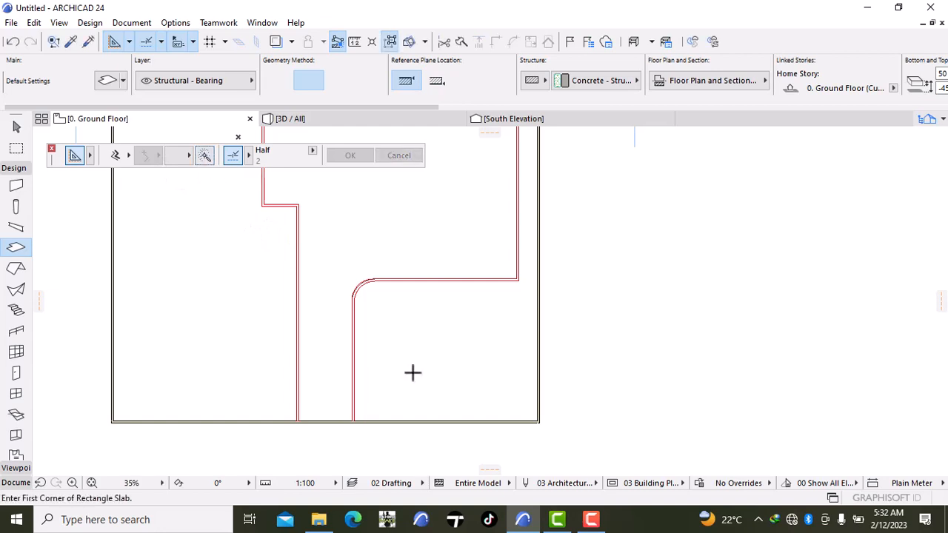
scroll(455, 339, down, 4)
middle_drag(455, 339, 504, 390)
scroll(383, 331, up, 1)
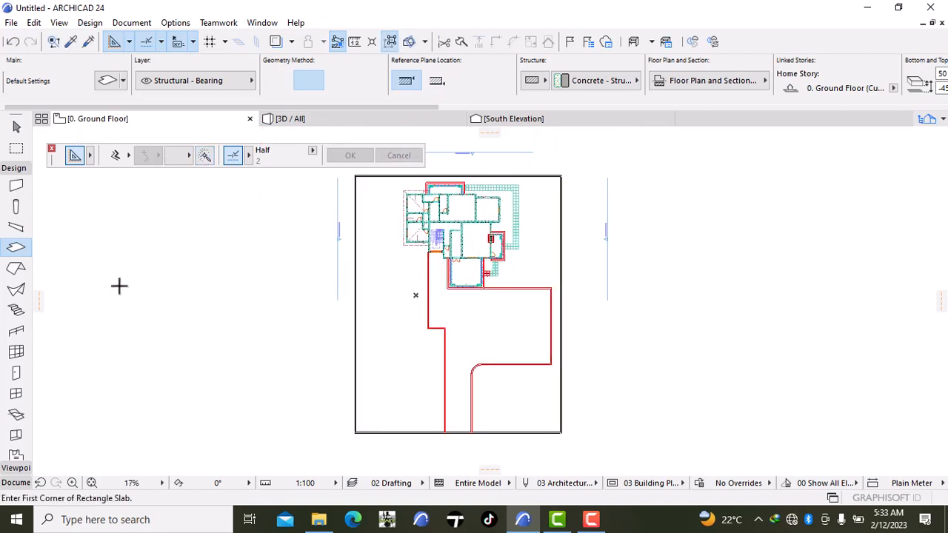
key(Escape)
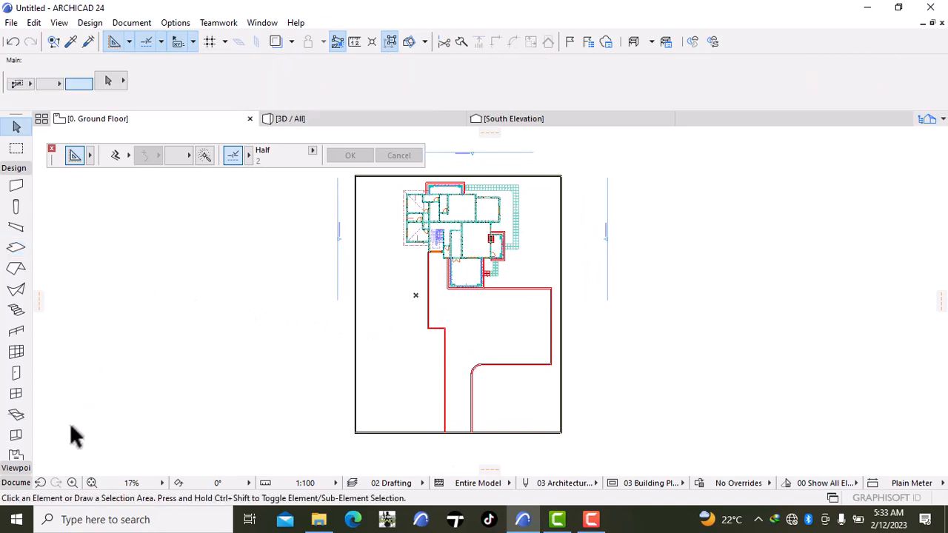
Draw a 40000 by 50000 rectangle of solid drafting lines between opposite inner corners of the compound wall
click(24, 482)
click(16, 403)
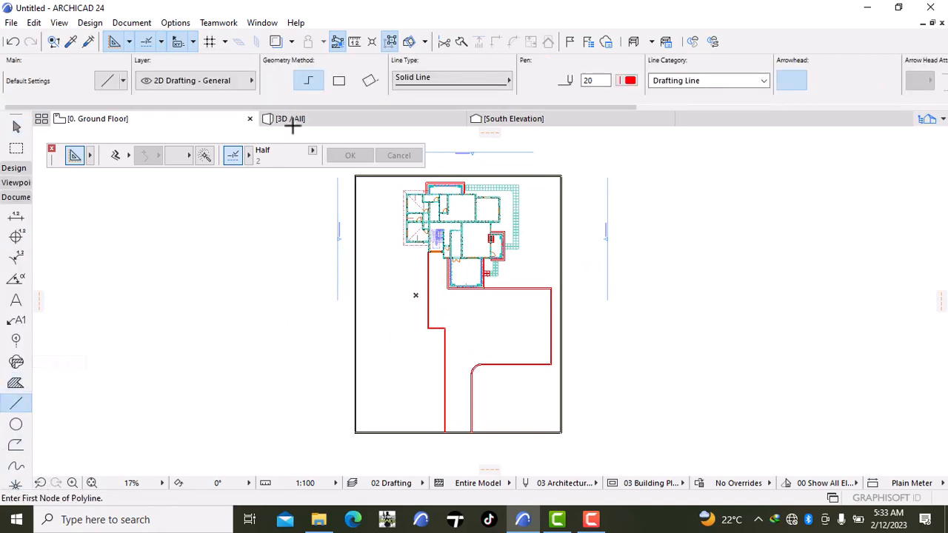
click(339, 80)
scroll(383, 418, up, 4)
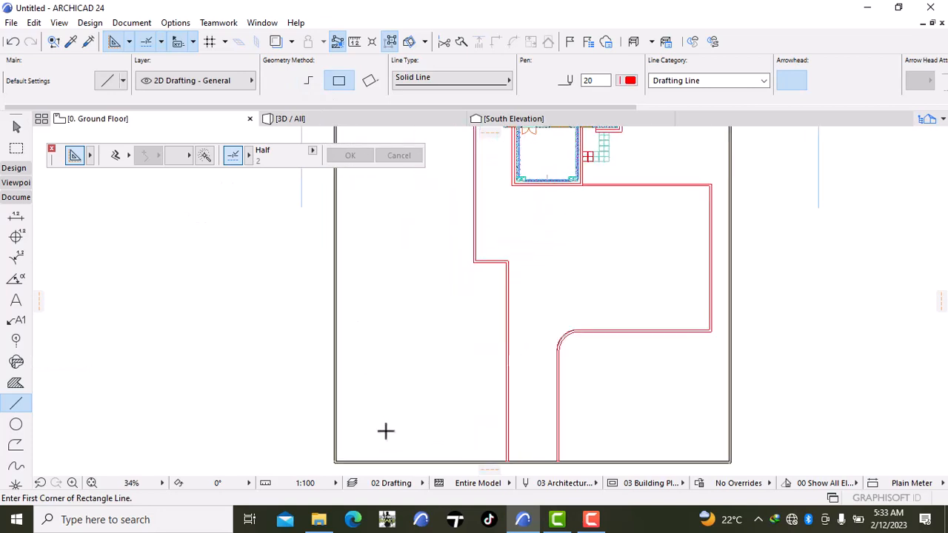
click(335, 461)
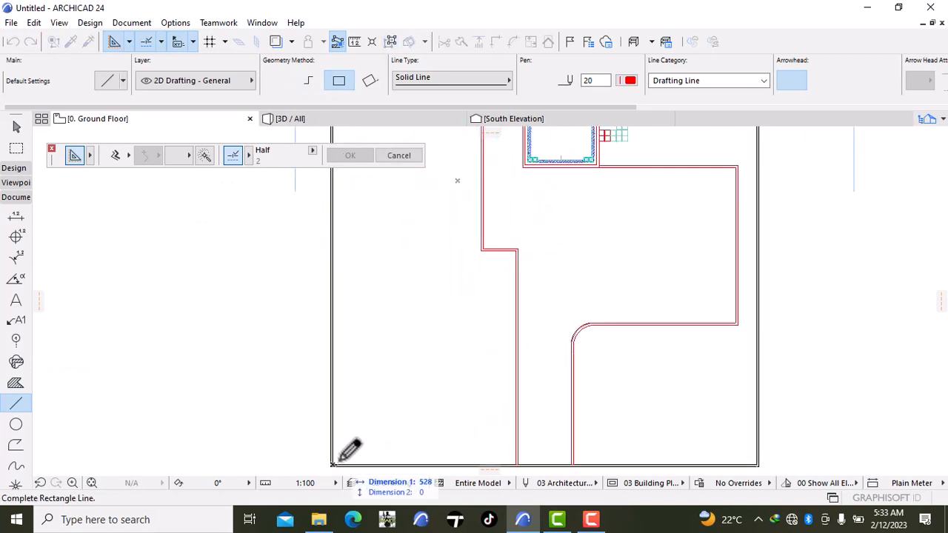
scroll(543, 329, down, 4)
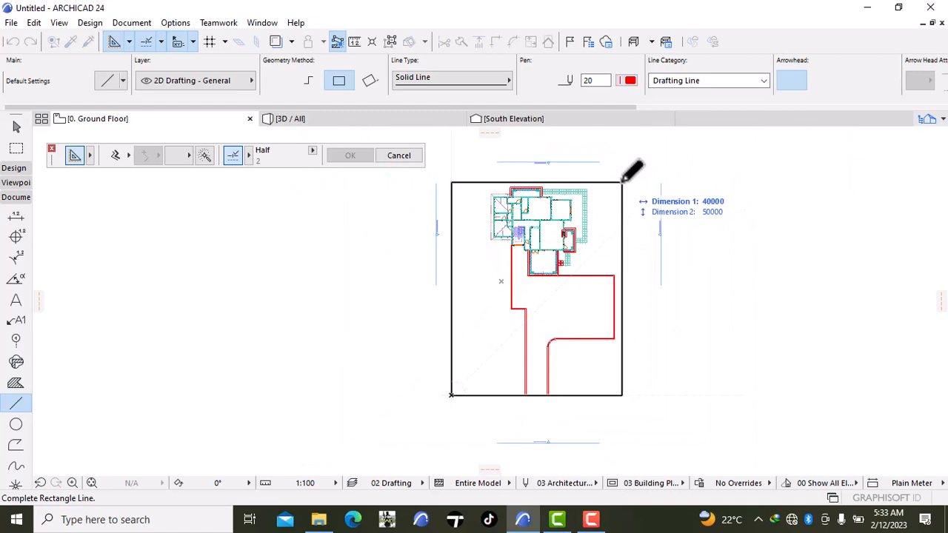
scroll(622, 181, up, 4)
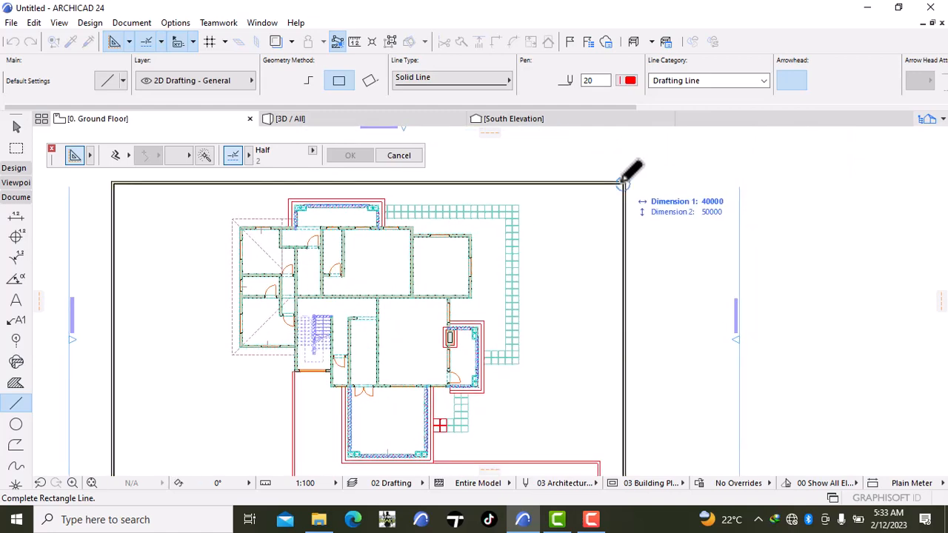
click(623, 180)
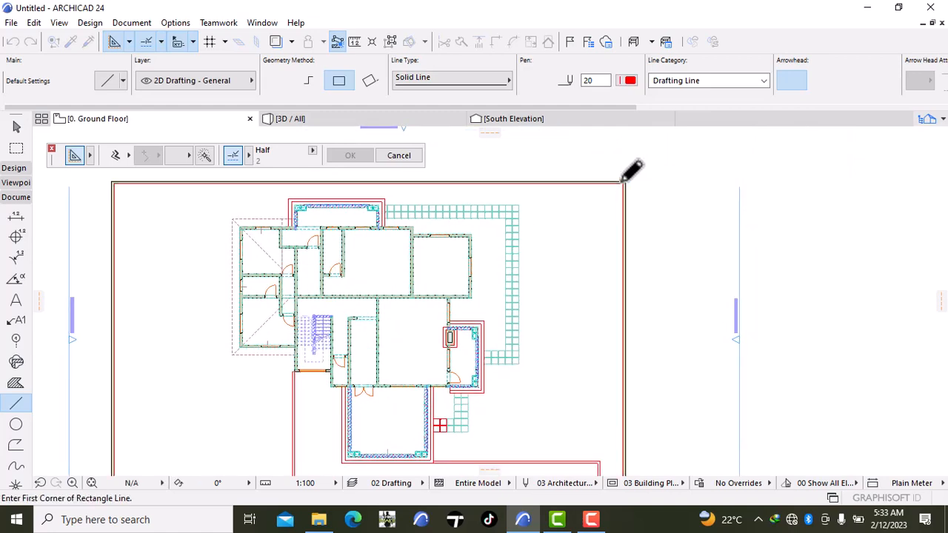
Try to create a slab inside the compound boundary rectangle with the Magic Wand
click(11, 172)
click(16, 248)
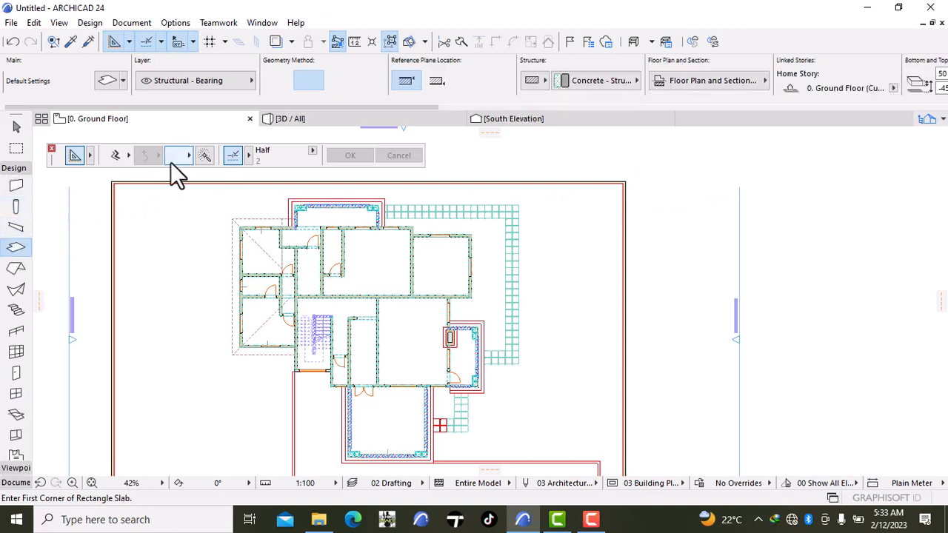
click(205, 157)
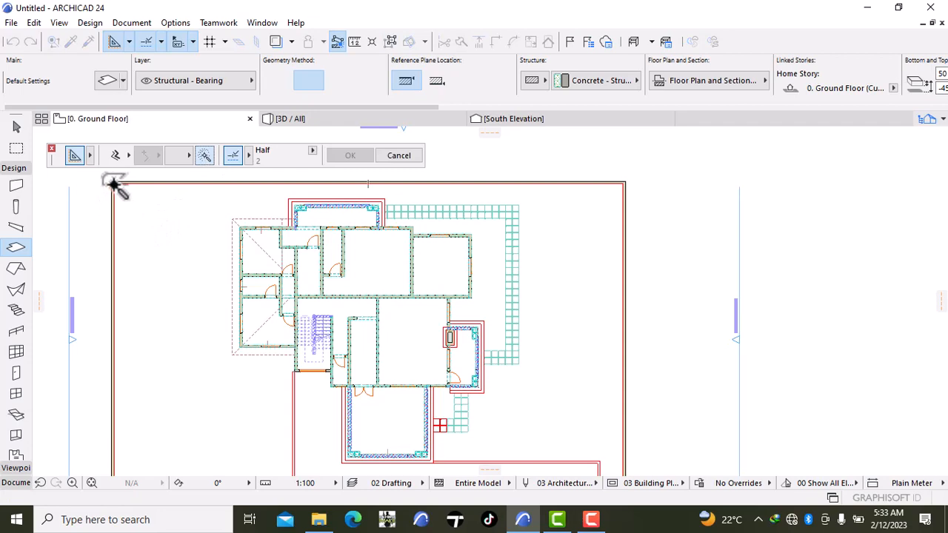
scroll(115, 185, up, 3)
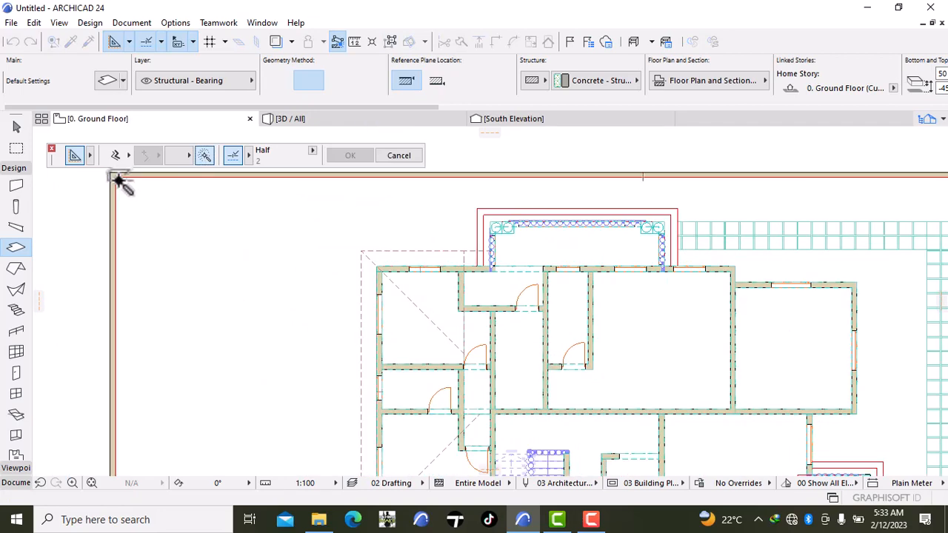
click(141, 215)
scroll(575, 222, down, 5)
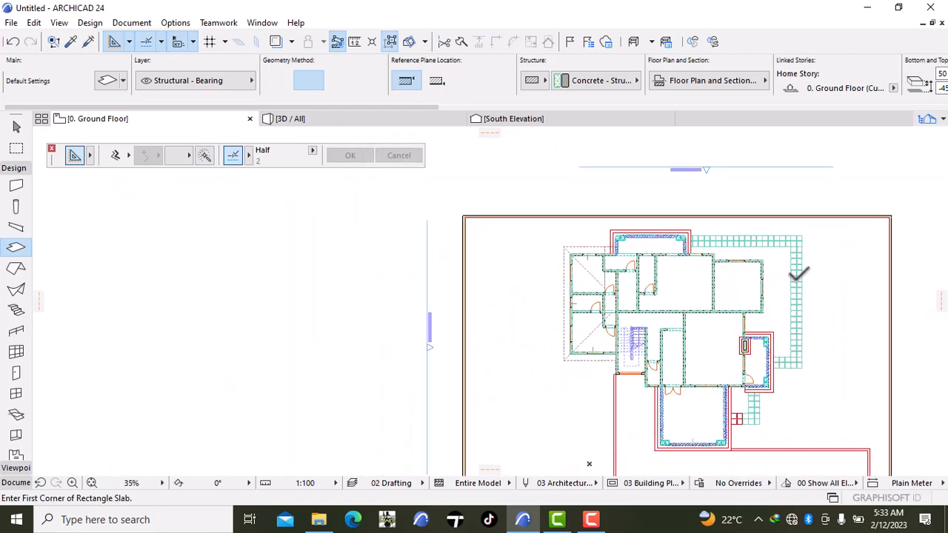
Examine the boundary rectangle's corners and sides against the compound wall, and select its front line where the driveway kerbs end
middle_drag(796, 271, 724, 268)
scroll(763, 218, up, 4)
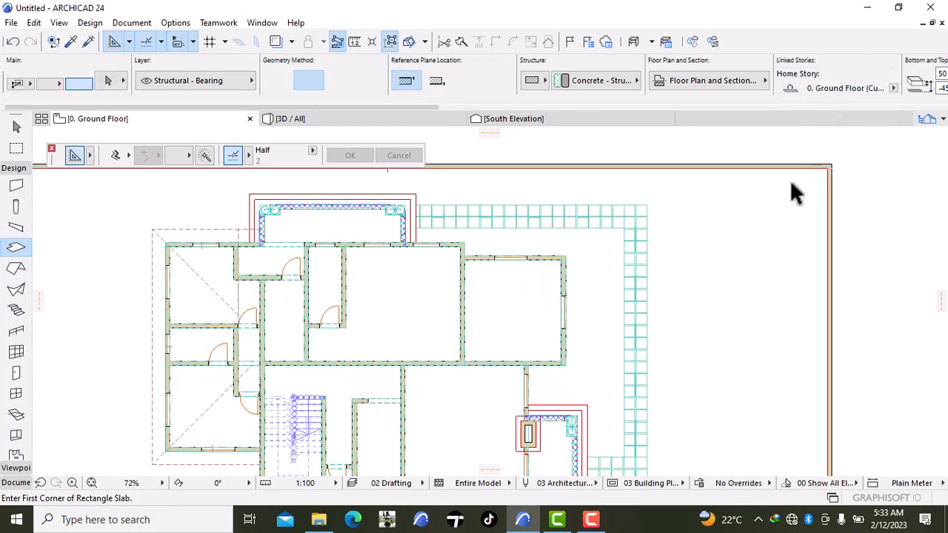
scroll(814, 203, up, 9)
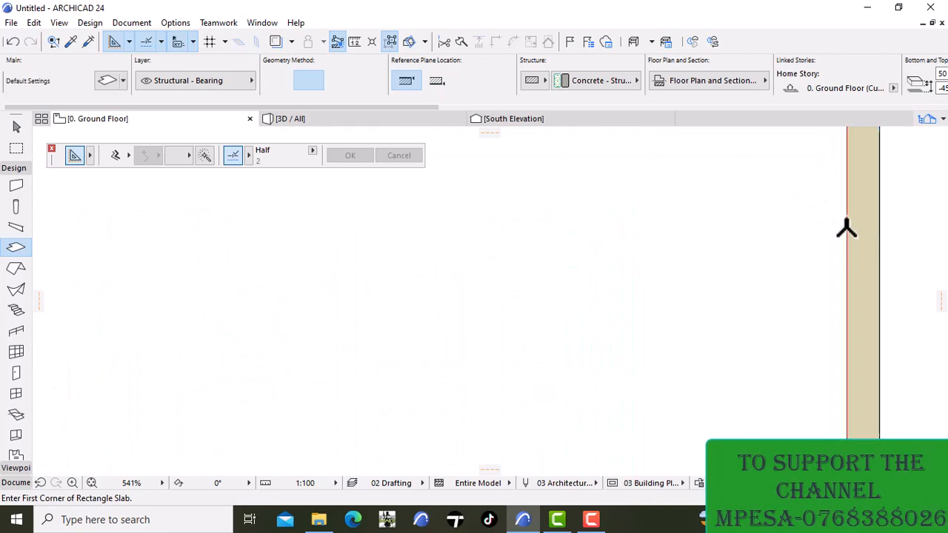
scroll(848, 241, down, 8)
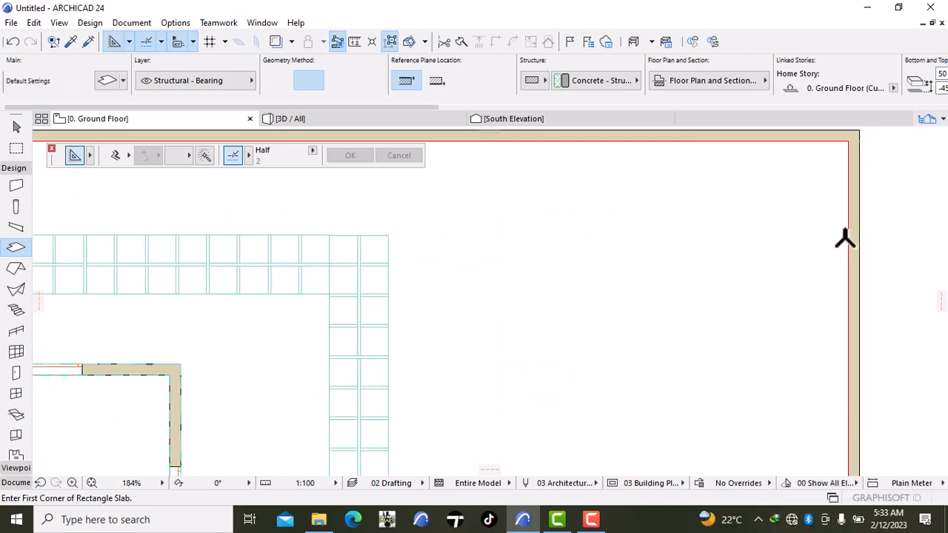
scroll(748, 292, down, 5)
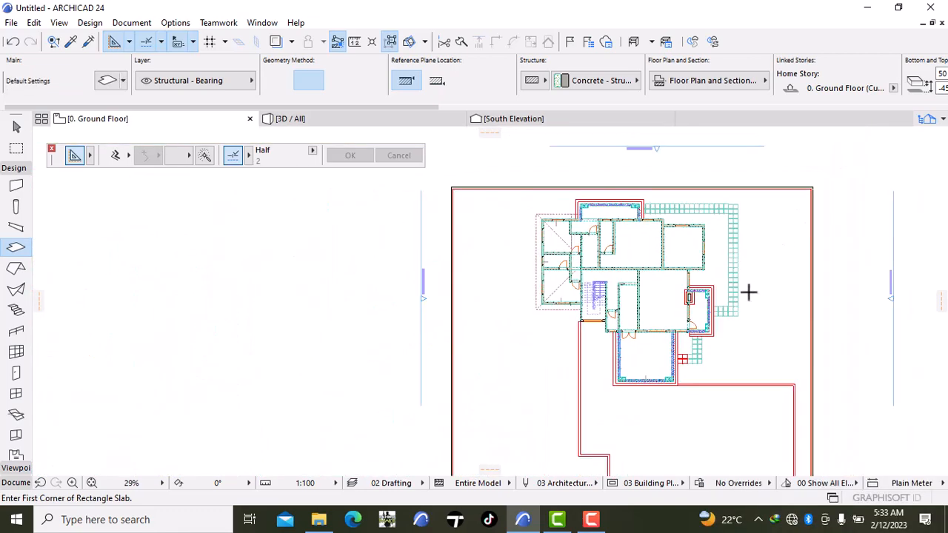
middle_drag(751, 313, 713, 234)
middle_drag(720, 313, 692, 209)
middle_drag(699, 339, 689, 254)
scroll(616, 312, up, 6)
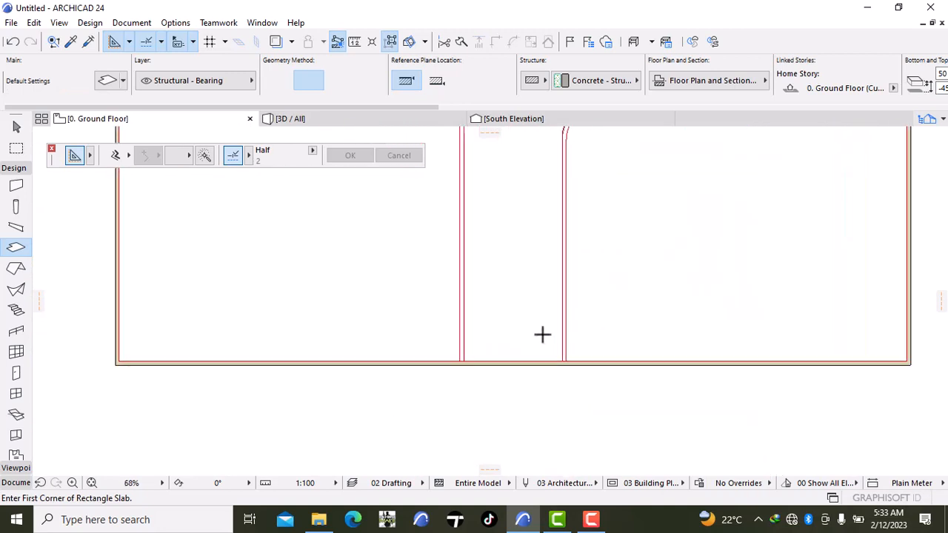
click(502, 368)
scroll(452, 319, down, 6)
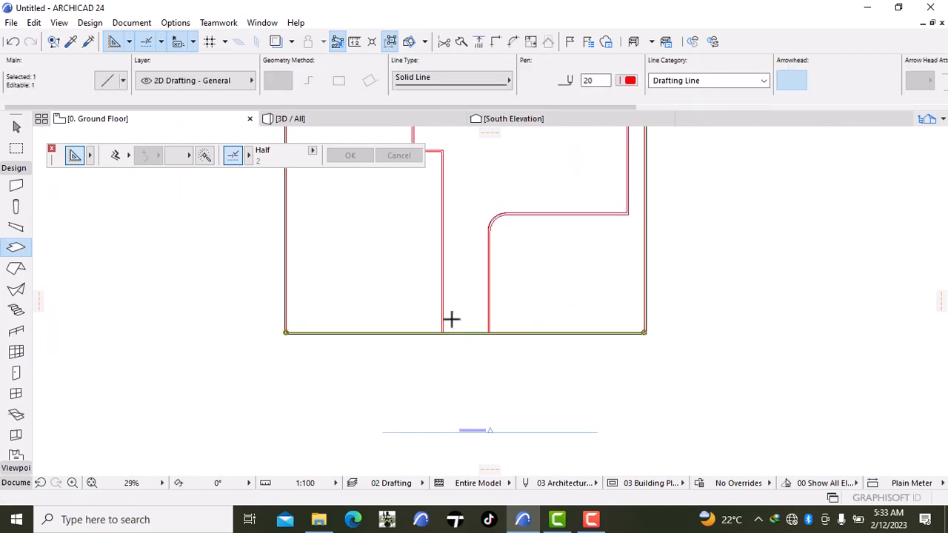
scroll(452, 319, down, 1)
middle_drag(459, 336, 473, 395)
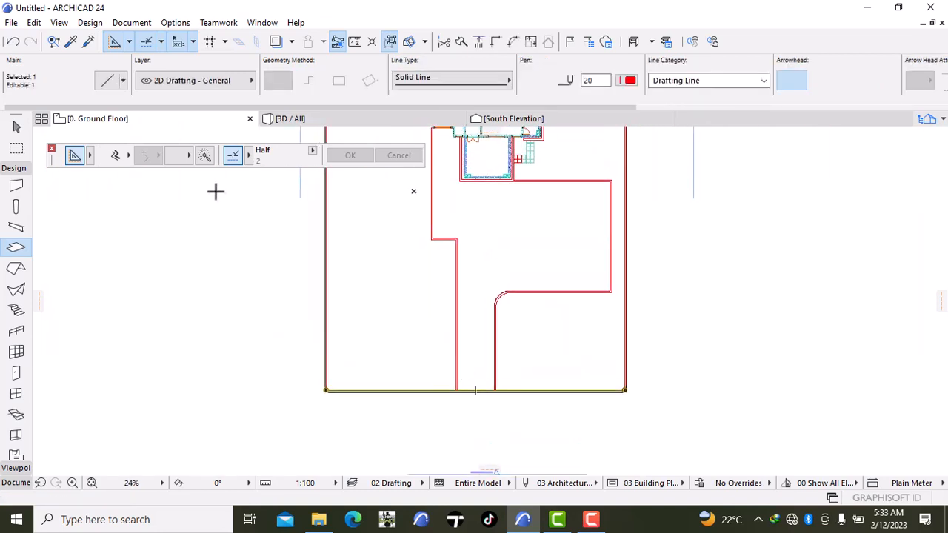
Turn off Suspend Groups for the boundary lines and try the Magic Wand slab in the area beside the driveway
click(203, 155)
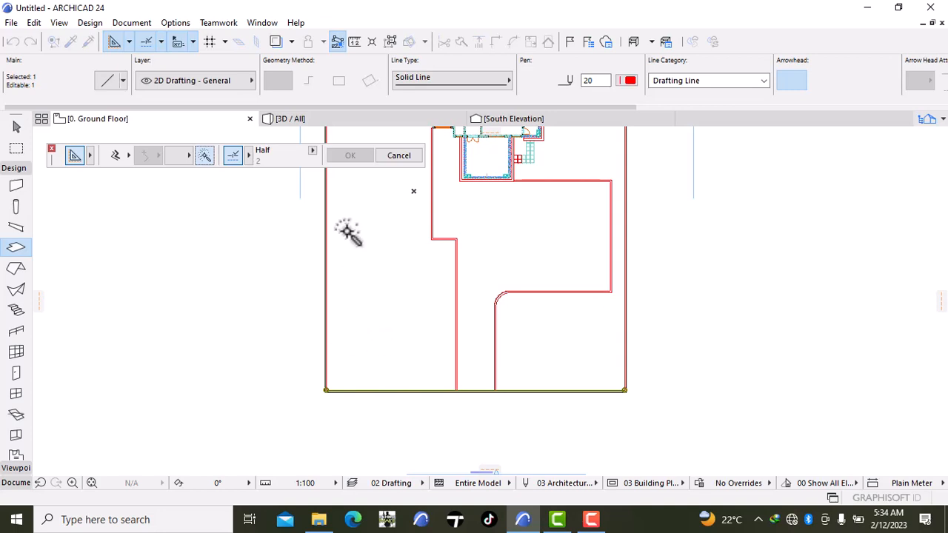
click(391, 42)
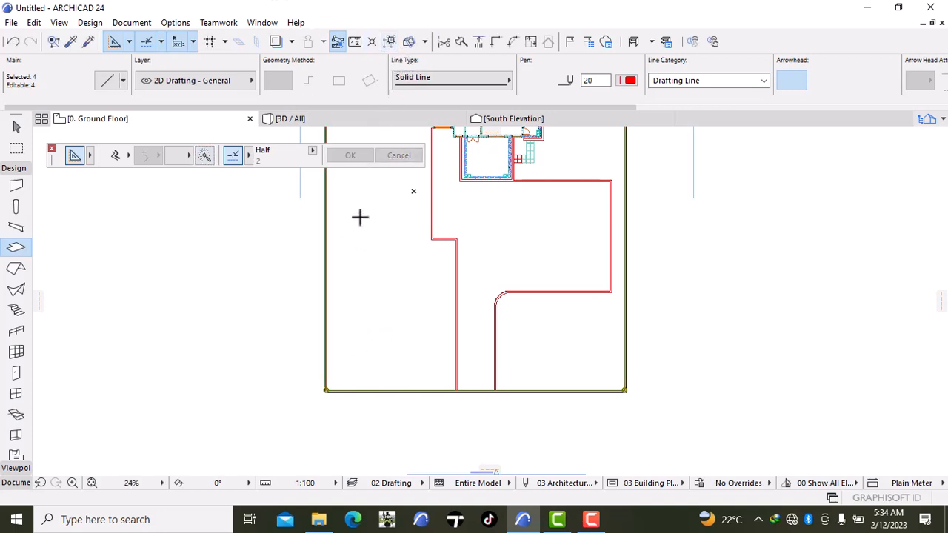
click(207, 155)
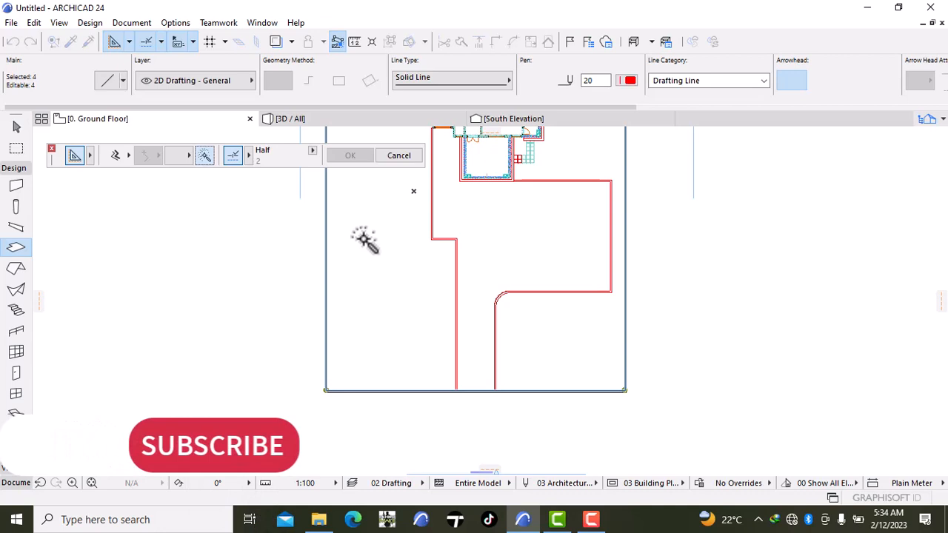
click(385, 251)
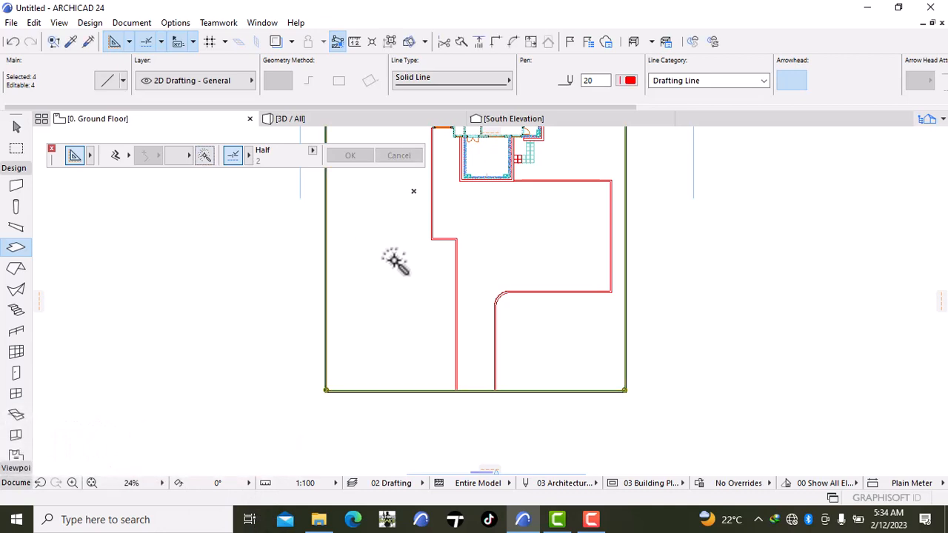
click(206, 155)
scroll(450, 259, up, 4)
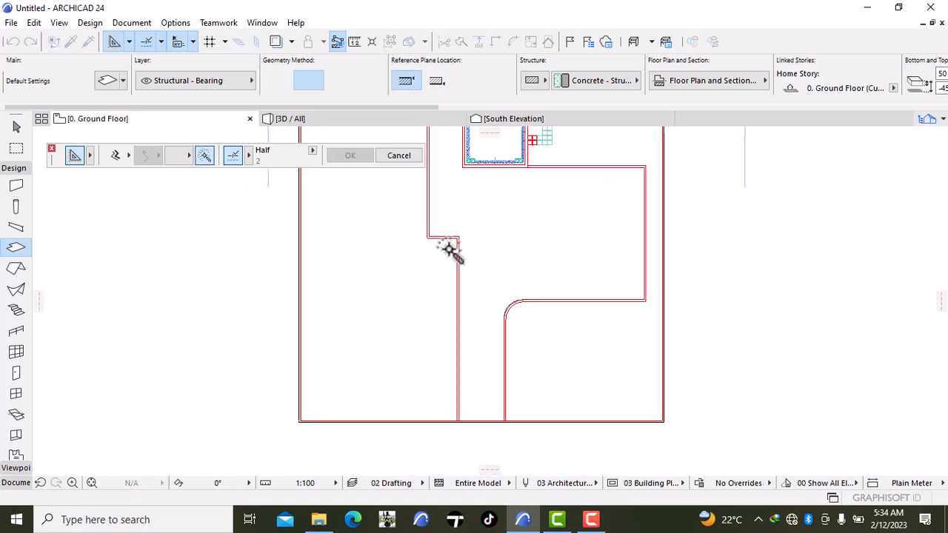
scroll(406, 263, down, 8)
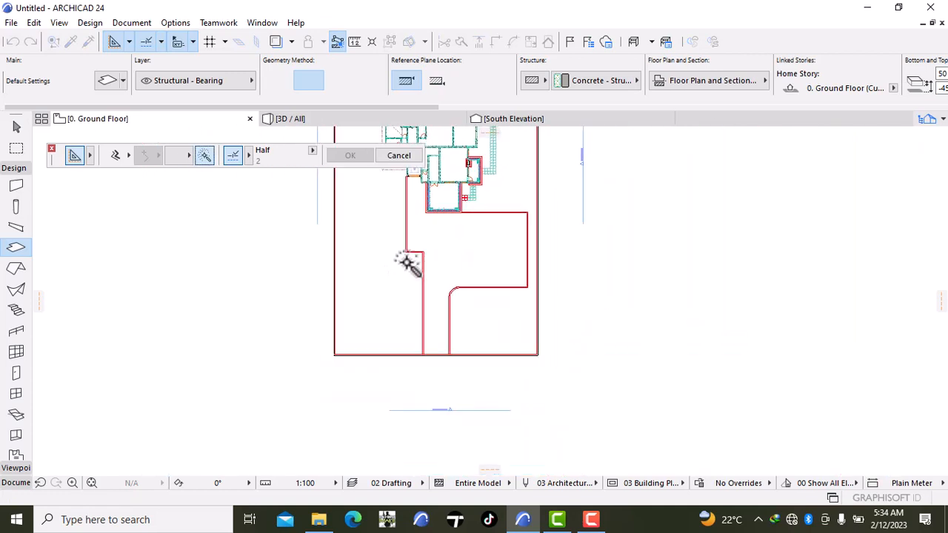
scroll(378, 217, up, 4)
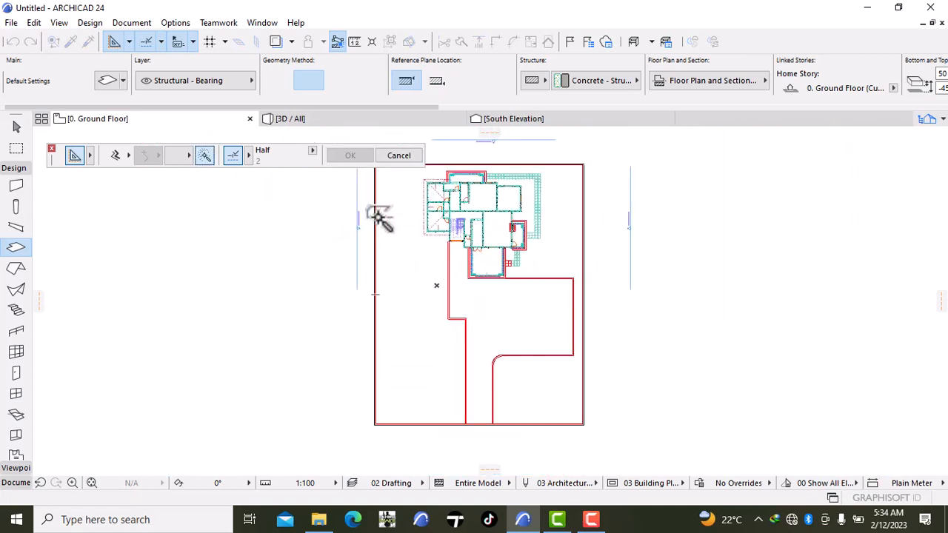
scroll(379, 218, up, 2)
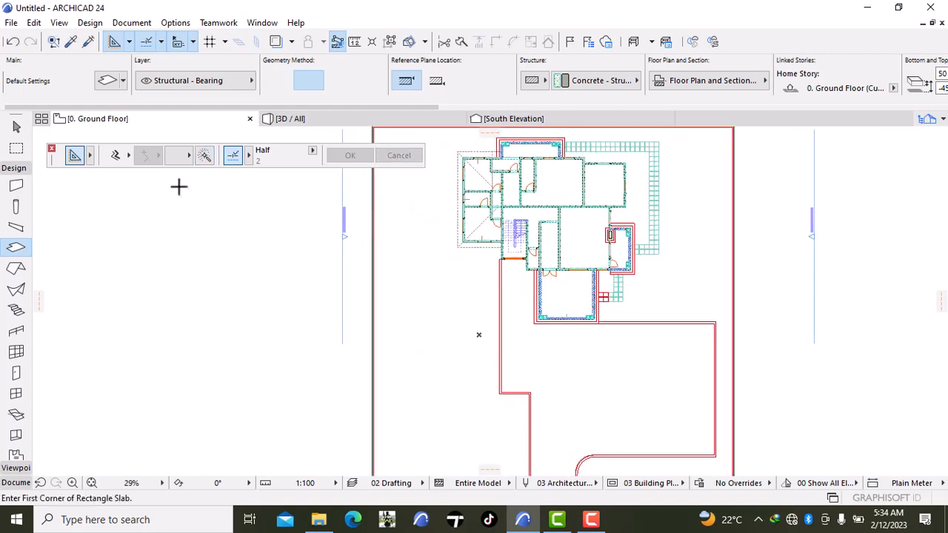
Trace the house's outer walls with chained solid drafting lines from the driveway kerb around the side wing, past the rear porch kerb to the rear corner
click(15, 482)
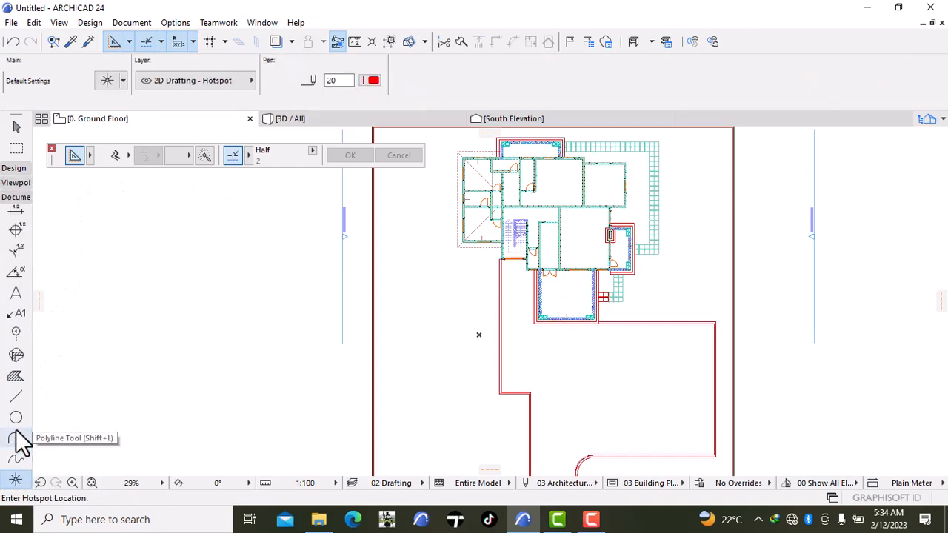
click(16, 396)
scroll(538, 211, up, 6)
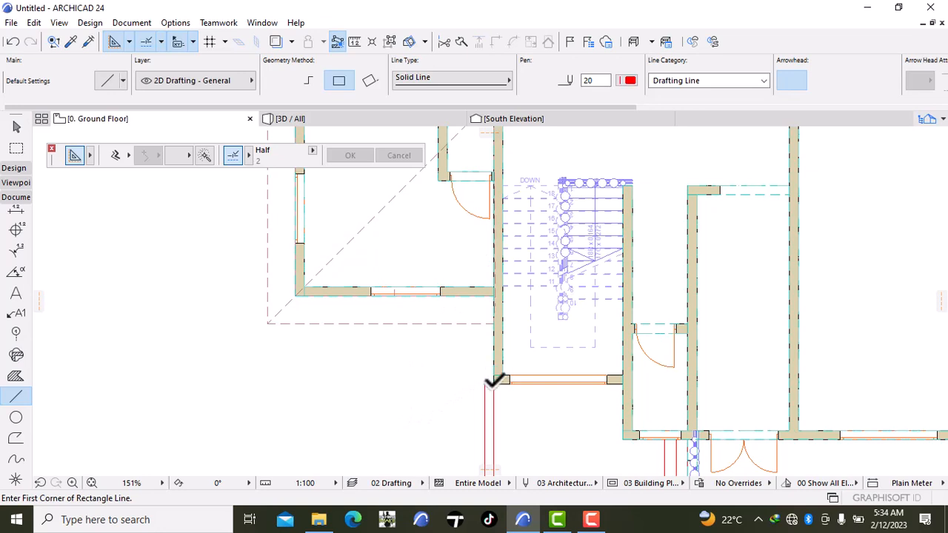
click(493, 382)
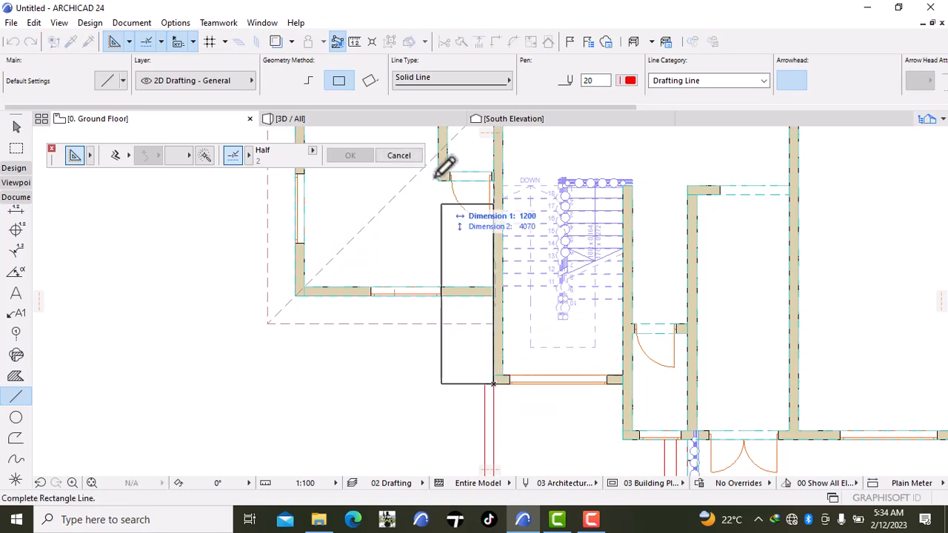
click(308, 80)
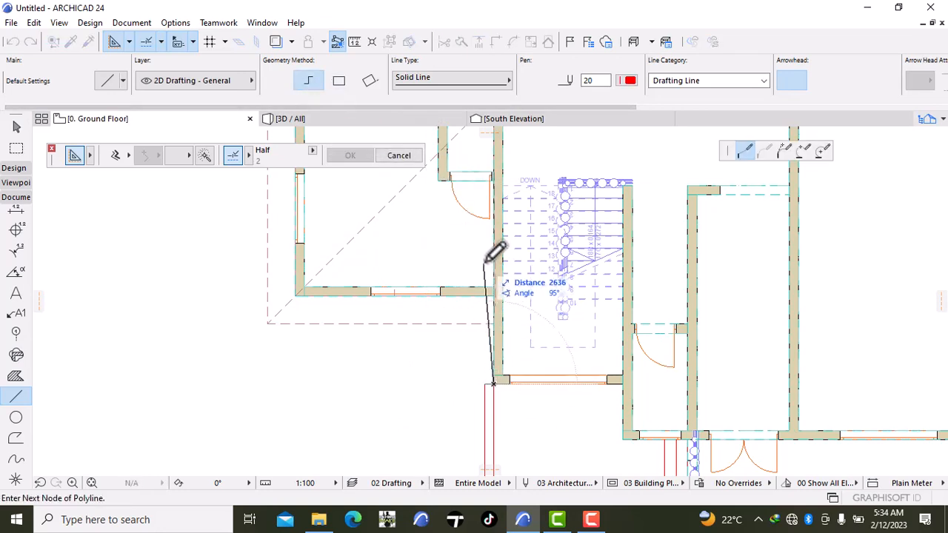
click(494, 294)
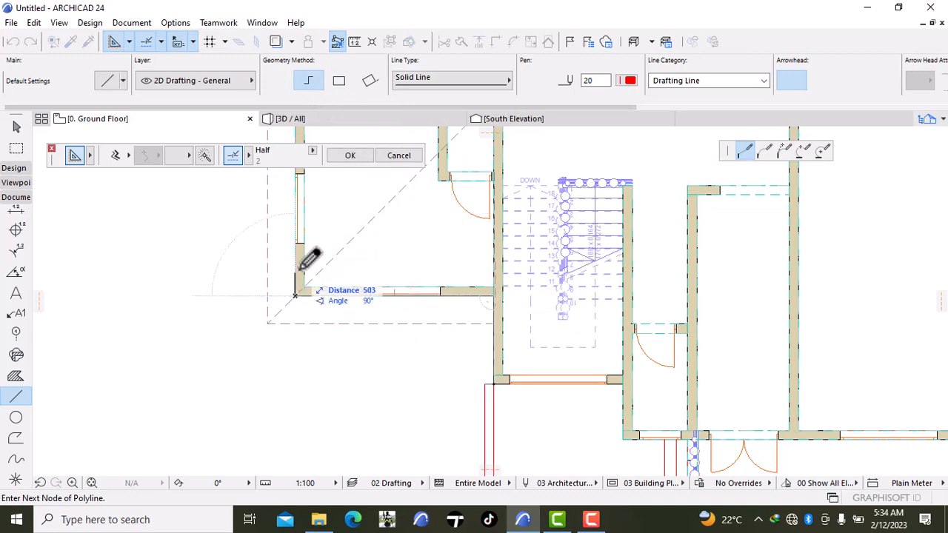
scroll(302, 259, down, 3)
scroll(303, 260, down, 5)
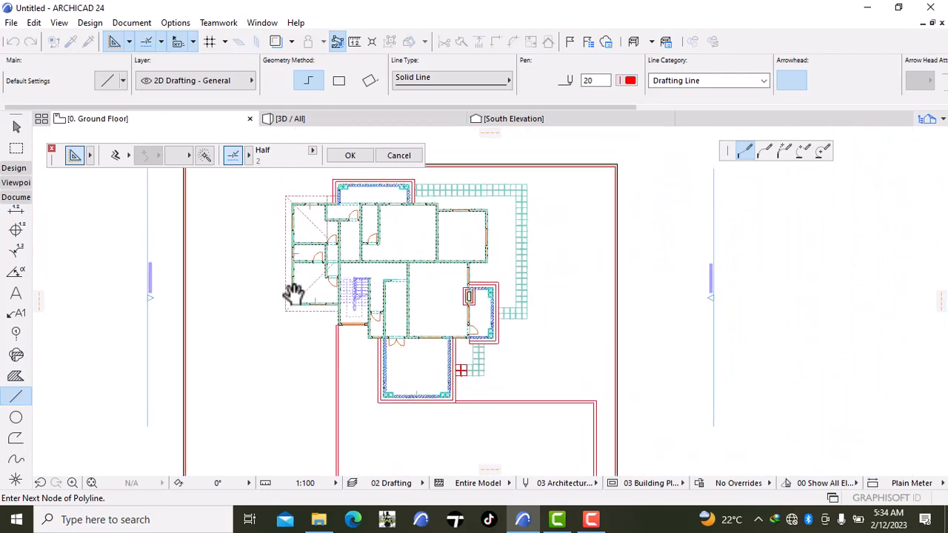
scroll(295, 298, up, 2)
scroll(270, 214, up, 4)
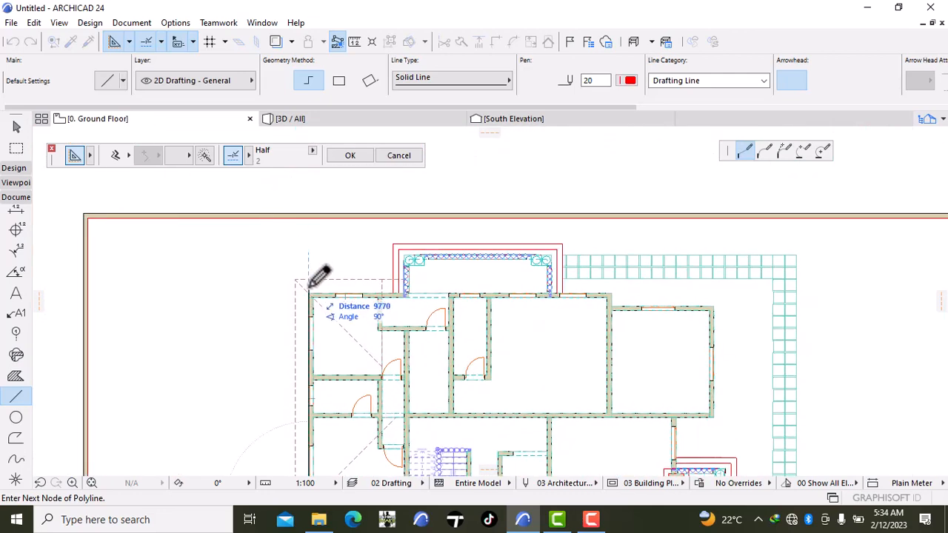
click(308, 292)
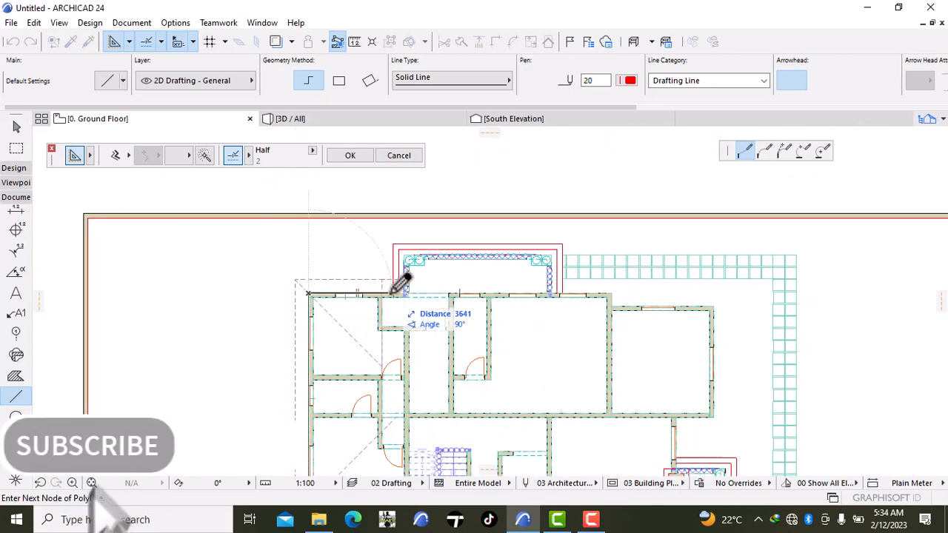
double_click(394, 294)
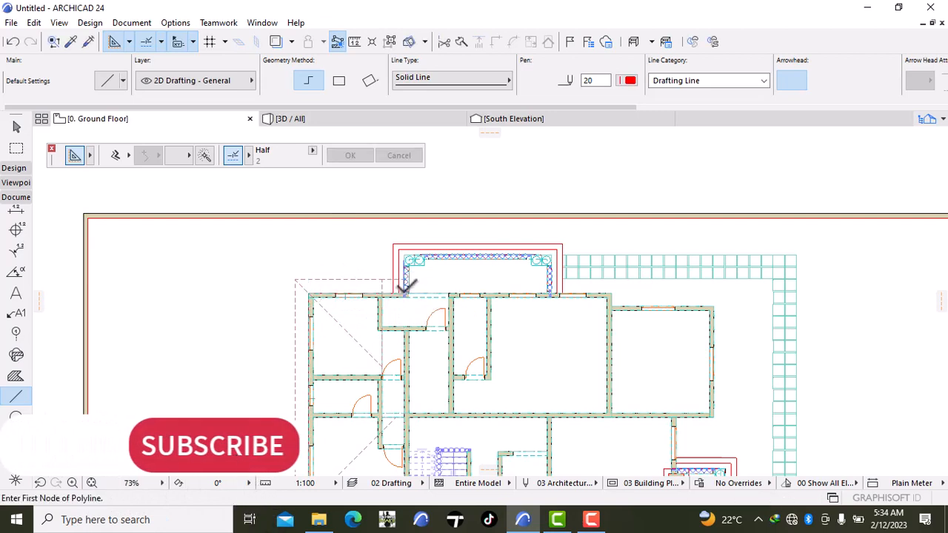
click(561, 294)
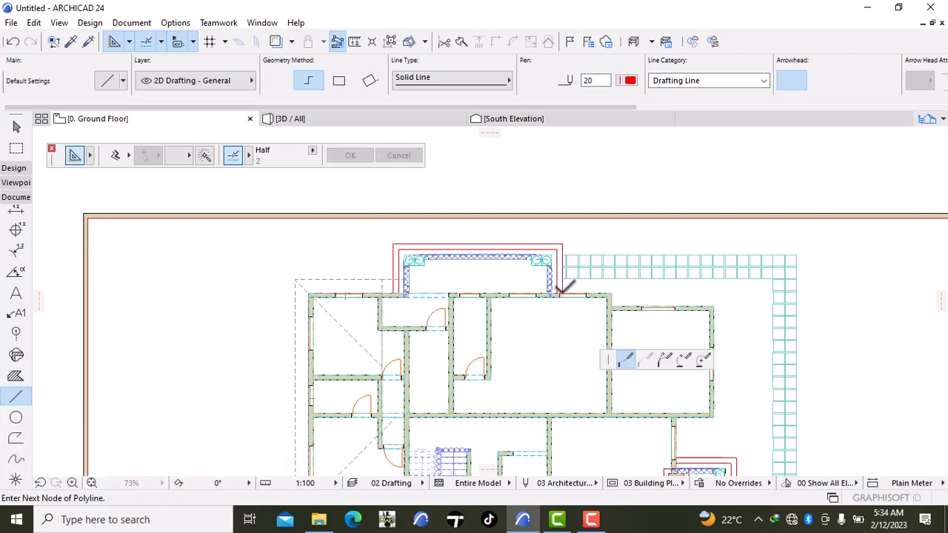
click(611, 292)
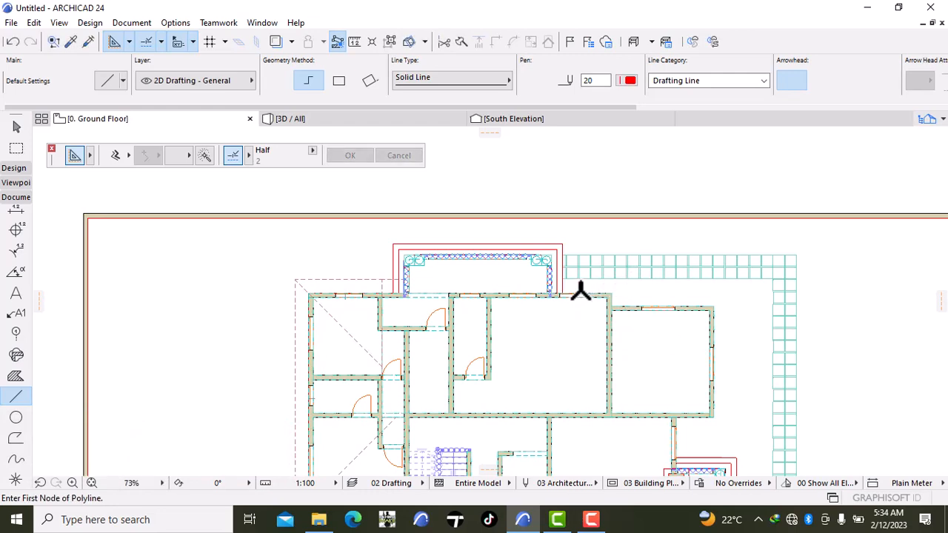
Draw a horizontal drafting line about 1790 long from the driveway kerb's outer corner to the nearby compound wall
scroll(626, 270, down, 3)
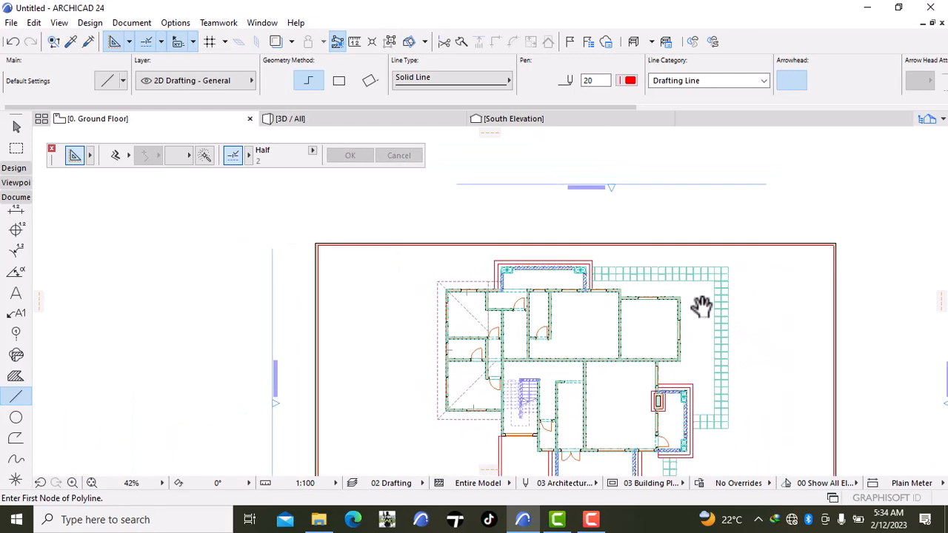
middle_drag(698, 306, 601, 254)
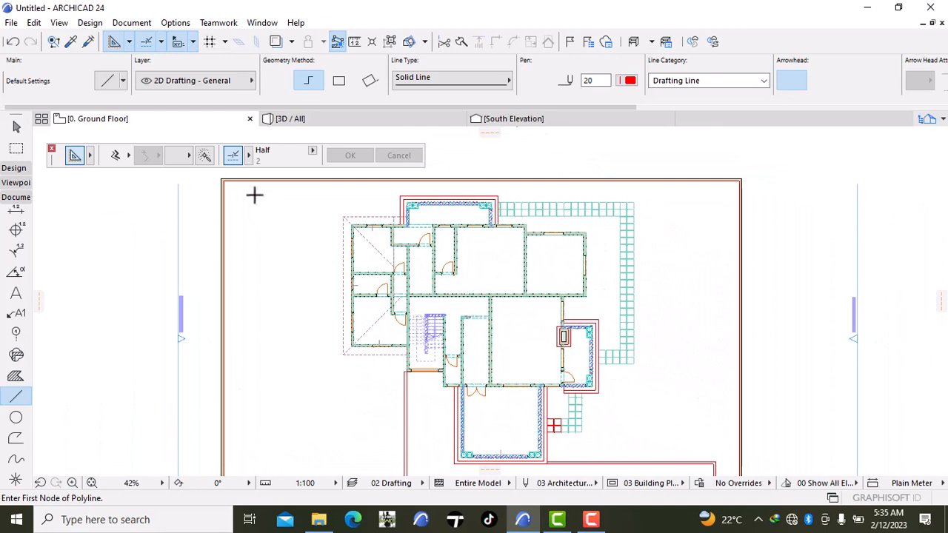
click(203, 154)
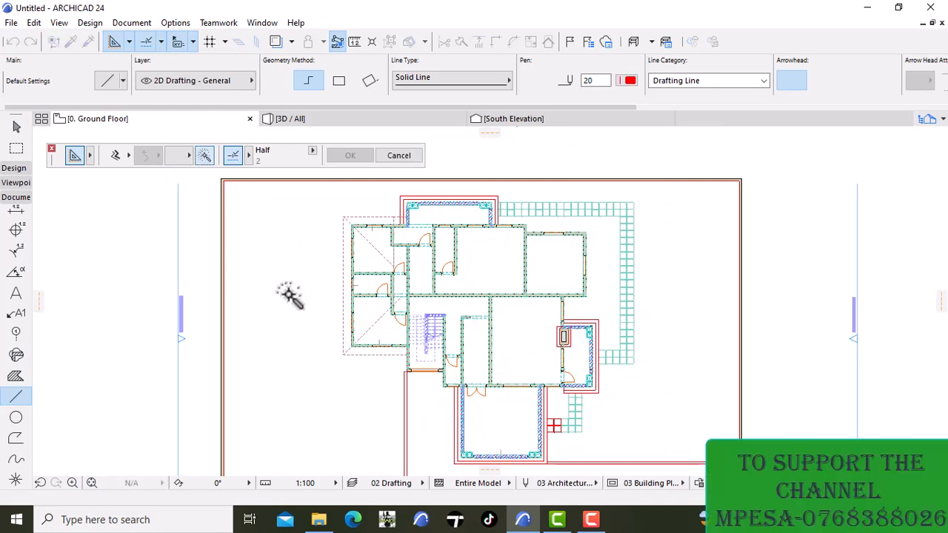
scroll(320, 294, down, 3)
middle_drag(320, 292, 316, 227)
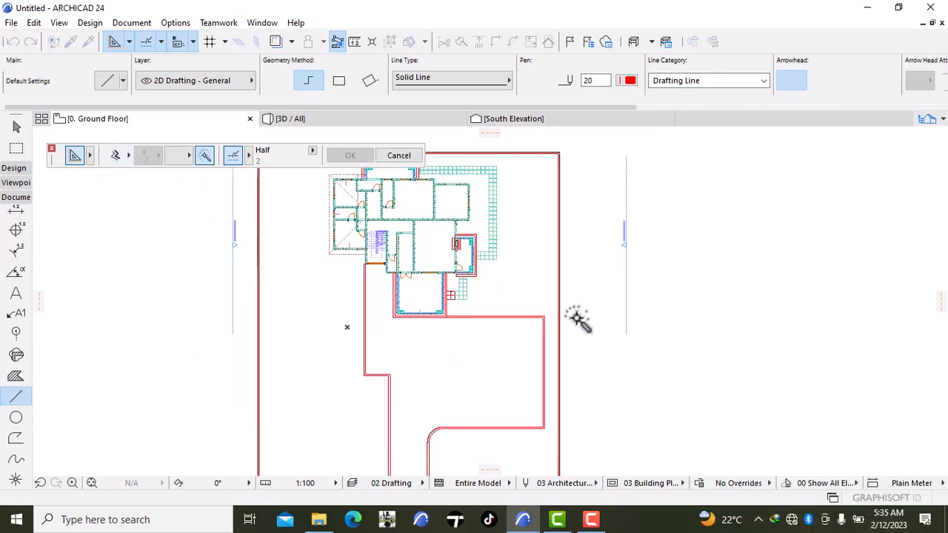
scroll(573, 319, up, 3)
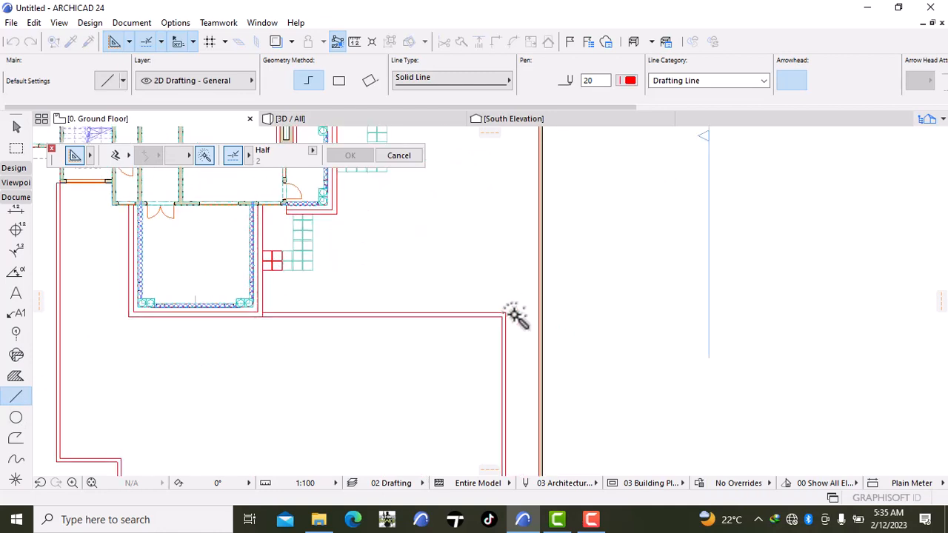
double_click(506, 311)
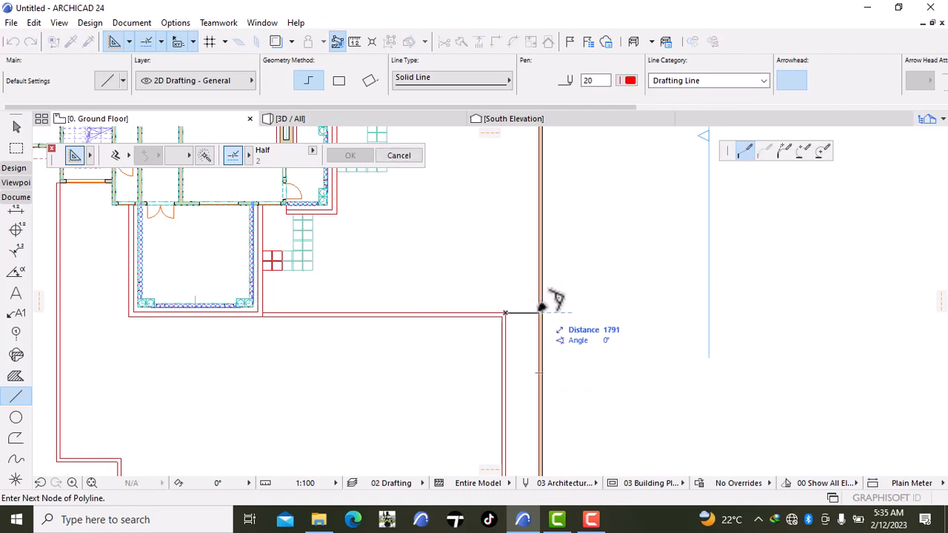
Try to create a slab with the Magic Wand in the narrow strip between the driveway kerb and the compound wall
click(208, 158)
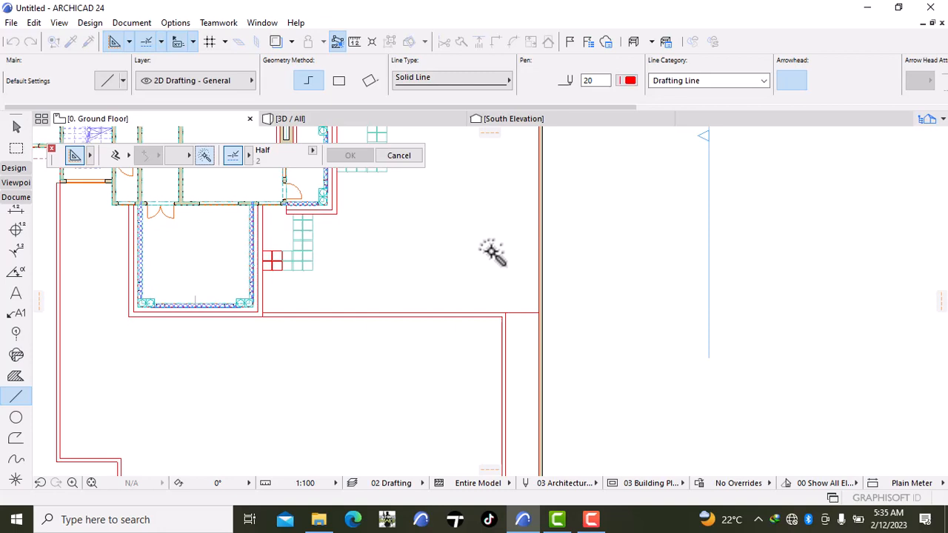
click(131, 234)
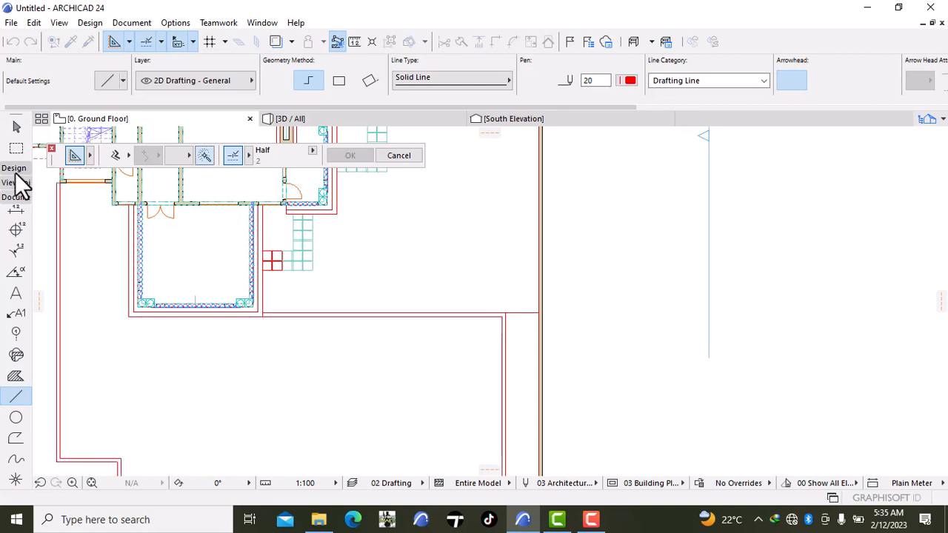
click(14, 170)
click(16, 247)
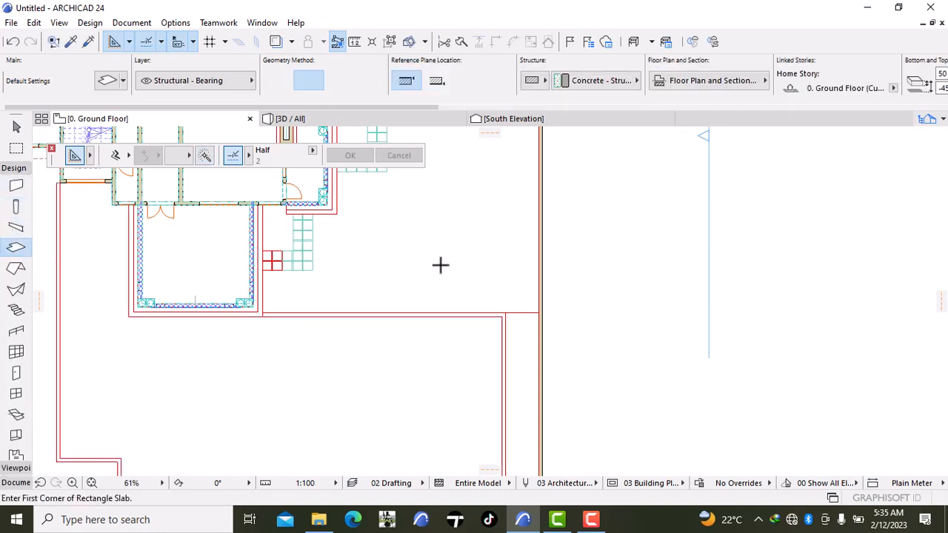
click(206, 156)
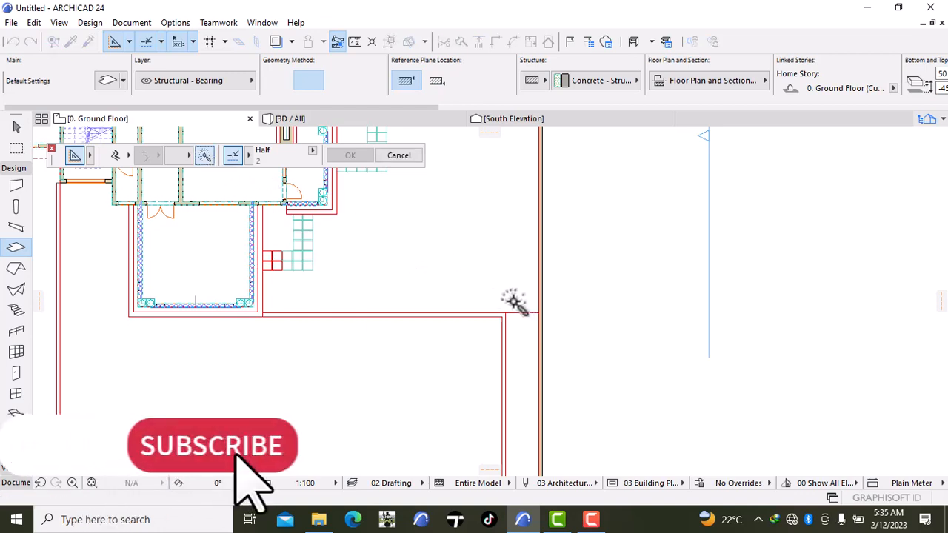
scroll(531, 343, down, 2)
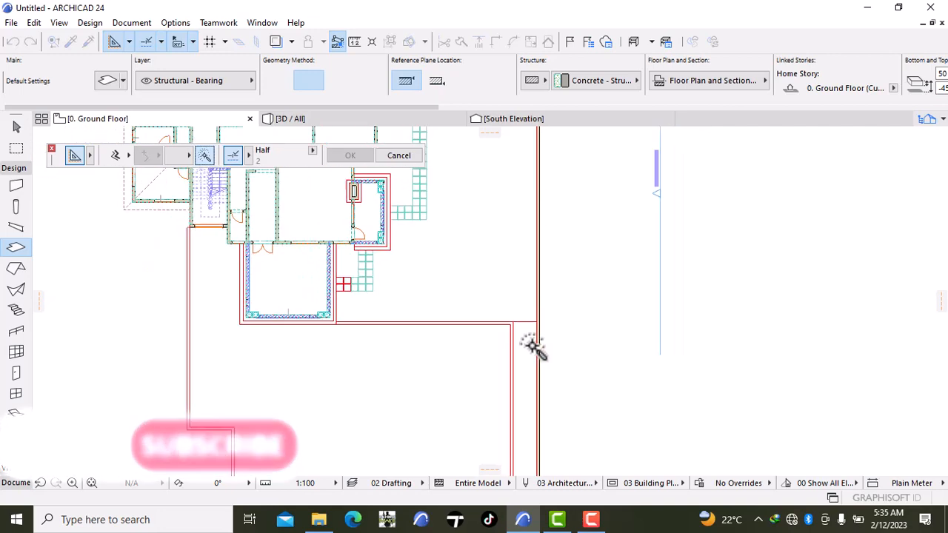
middle_drag(529, 345, 542, 269)
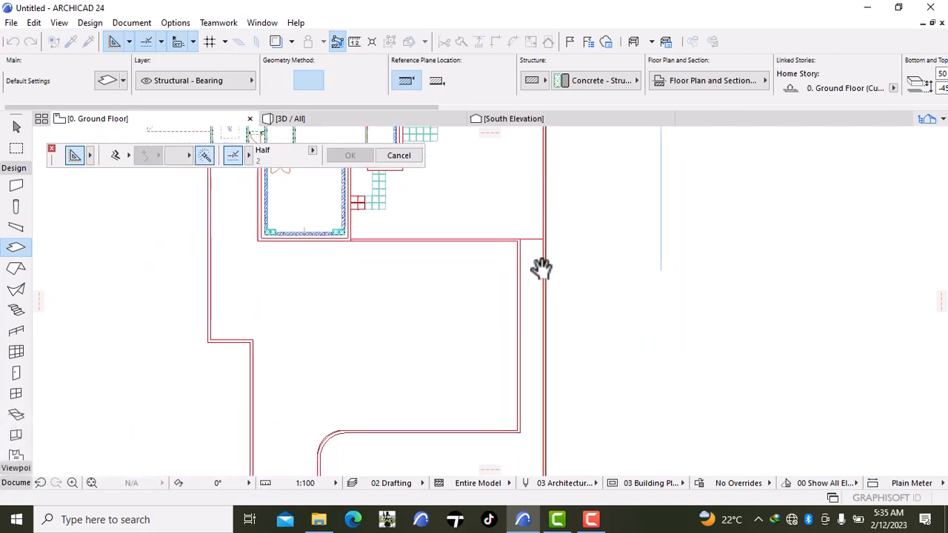
click(531, 324)
Examine the compound boundary, driveway kerbs and house edges for gaps in the outline of the slab area
scroll(508, 327, down, 3)
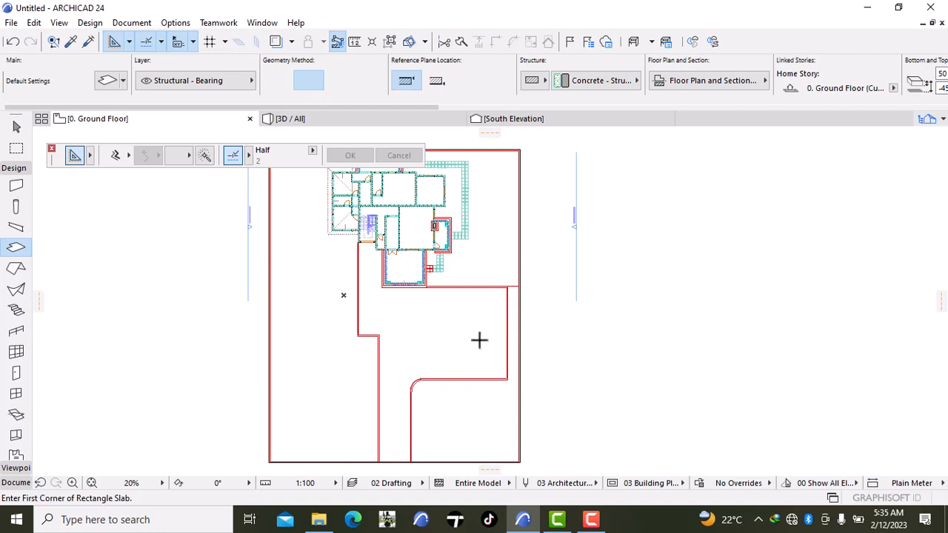
scroll(479, 340, up, 2)
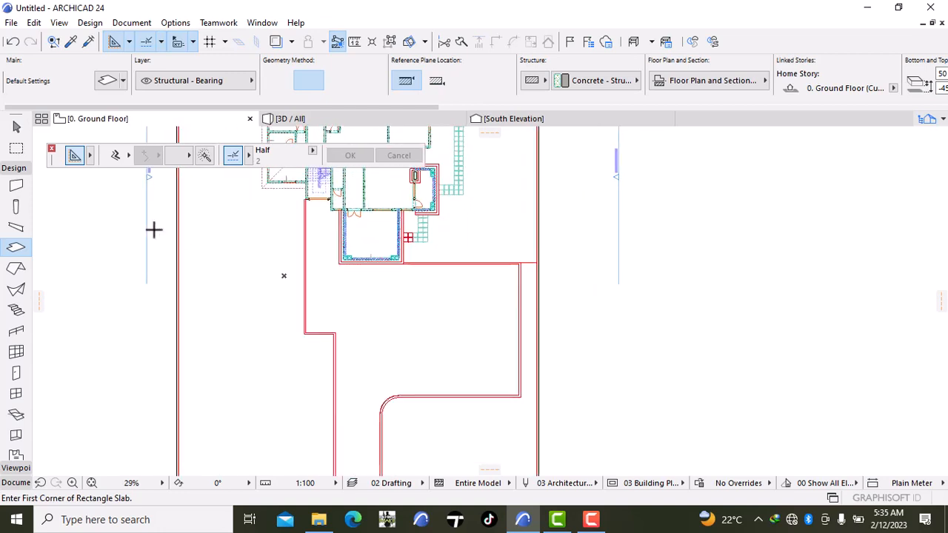
scroll(225, 333, down, 2)
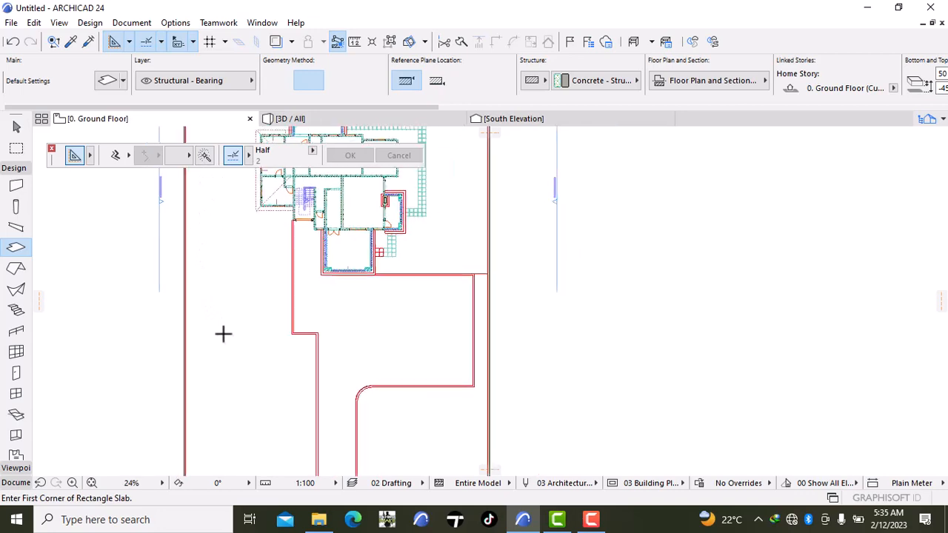
middle_drag(235, 345, 306, 289)
scroll(305, 318, up, 2)
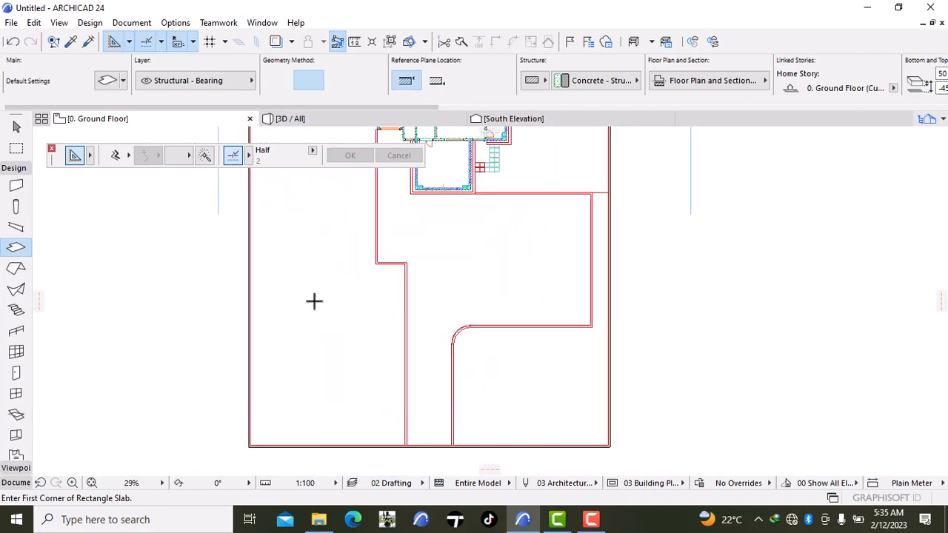
scroll(315, 294, up, 1)
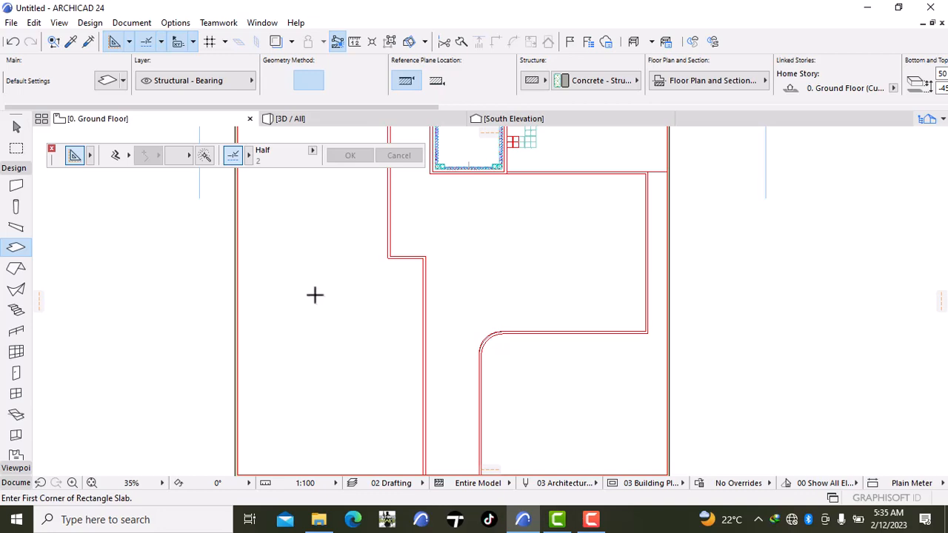
middle_drag(315, 295, 296, 324)
scroll(284, 299, down, 3)
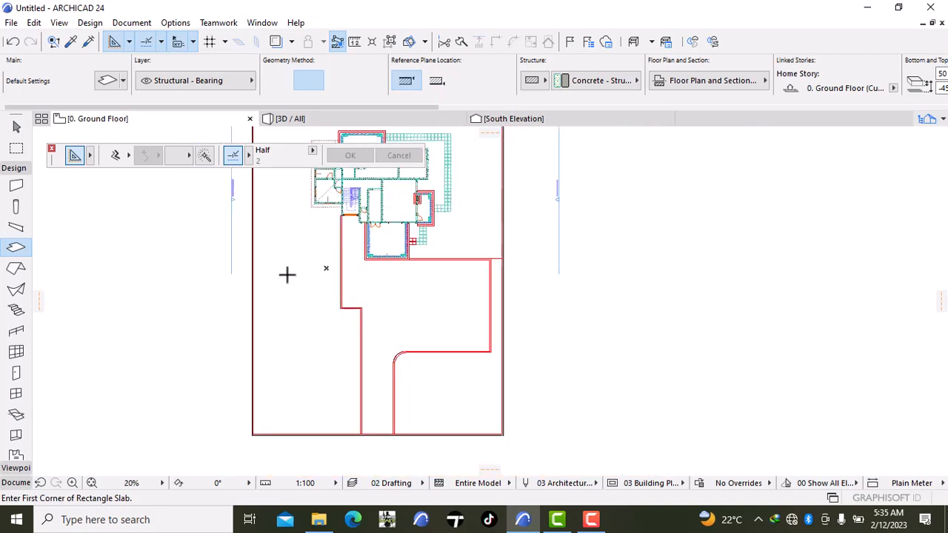
middle_drag(286, 275, 301, 309)
scroll(300, 308, up, 3)
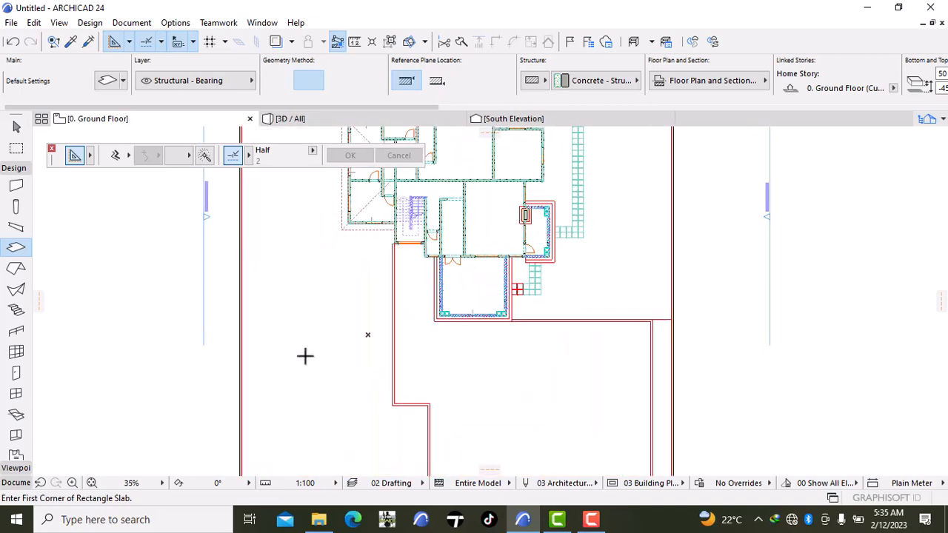
scroll(626, 322, up, 2)
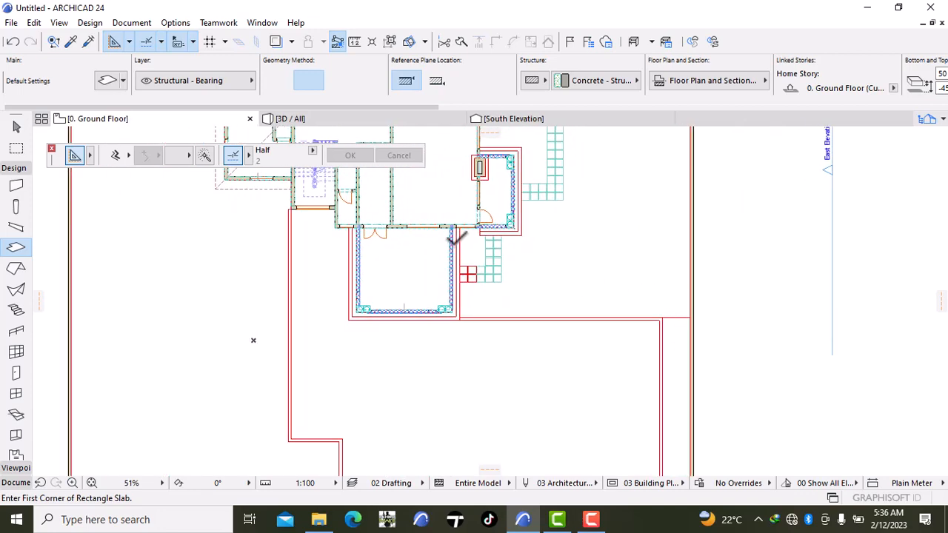
scroll(196, 389, down, 5)
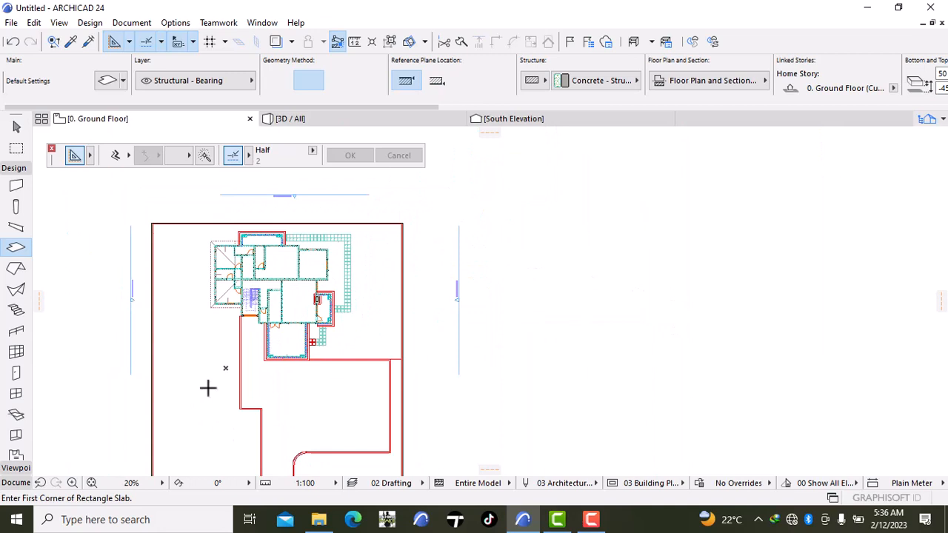
middle_drag(208, 388, 296, 341)
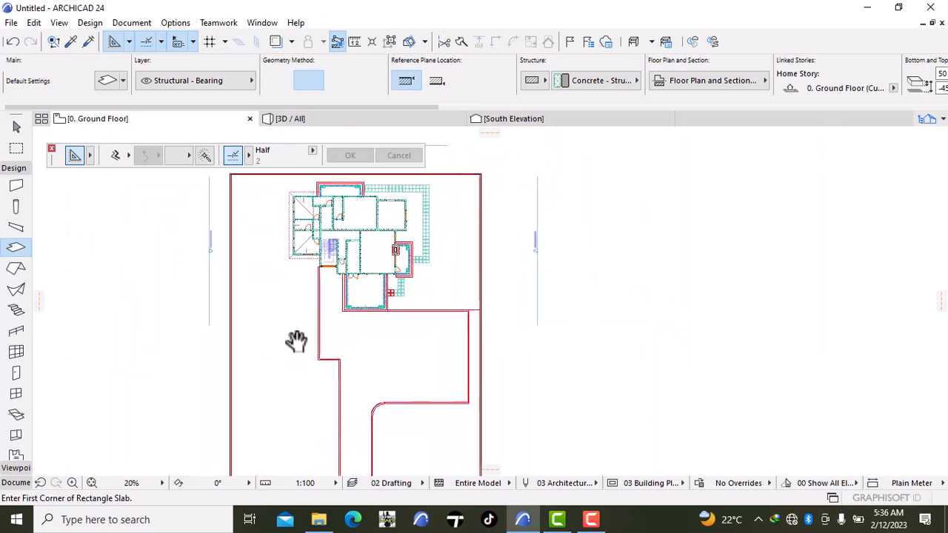
Try to create a slab with the Magic Wand in the open compound area beside the driveway's inner kerb
click(205, 154)
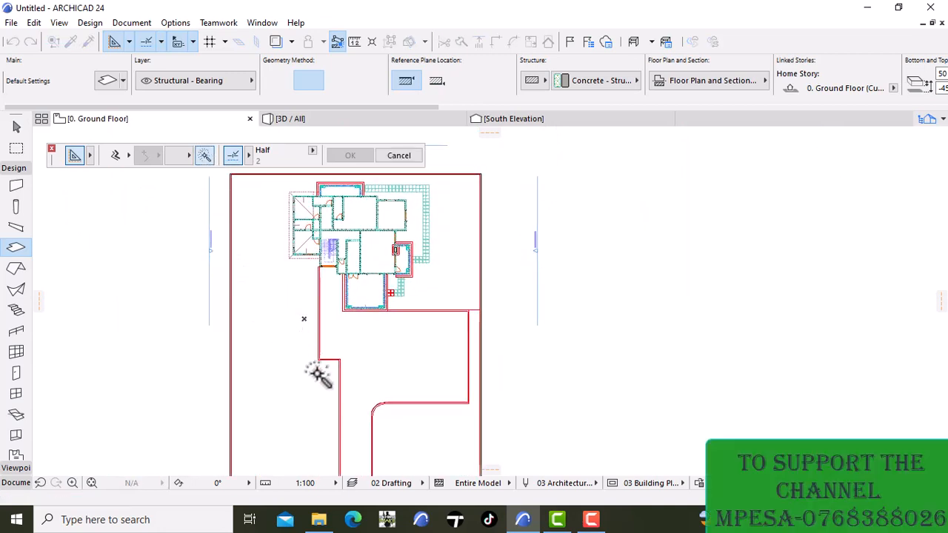
scroll(321, 368, up, 2)
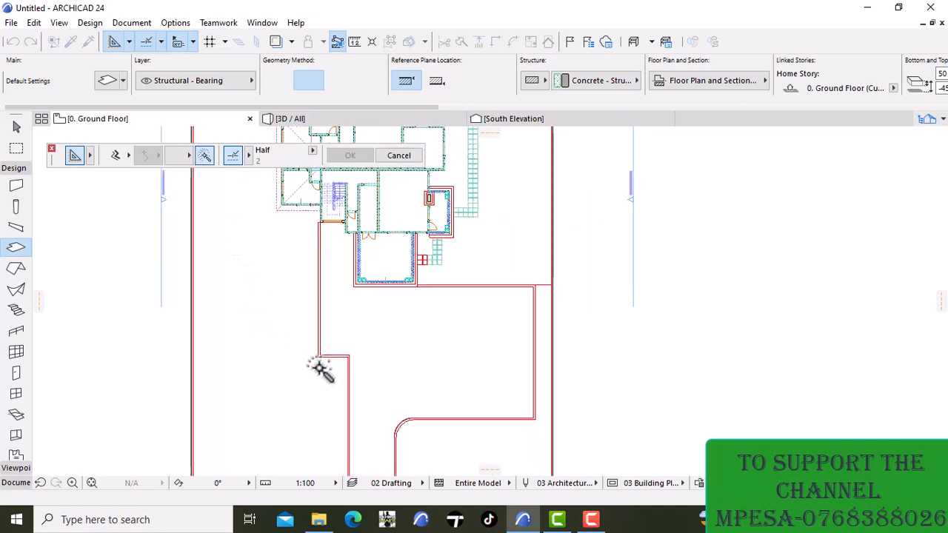
scroll(321, 368, down, 3)
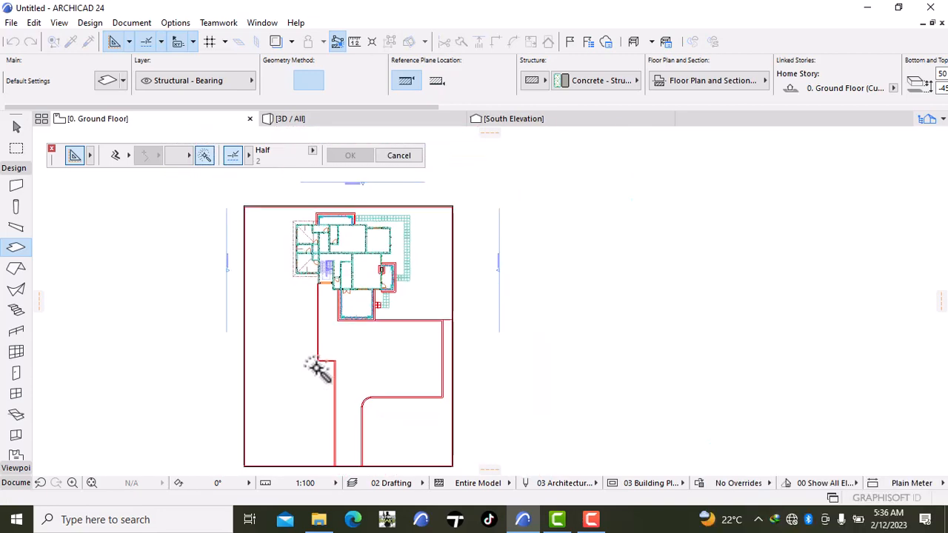
Draw a vertical drafting line about 1170 long from the rear porch kerb's outer corner to the rear compound wall
click(21, 482)
click(16, 397)
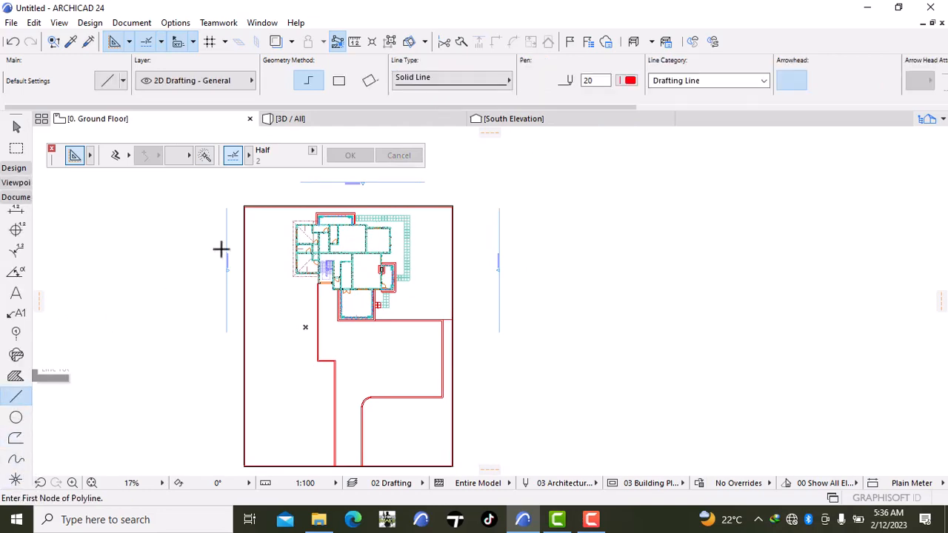
scroll(339, 201, up, 10)
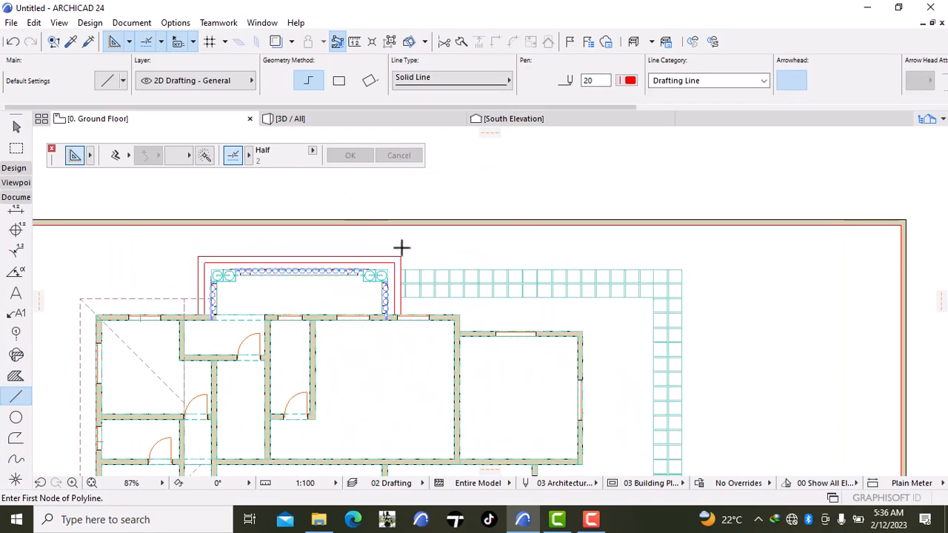
click(400, 257)
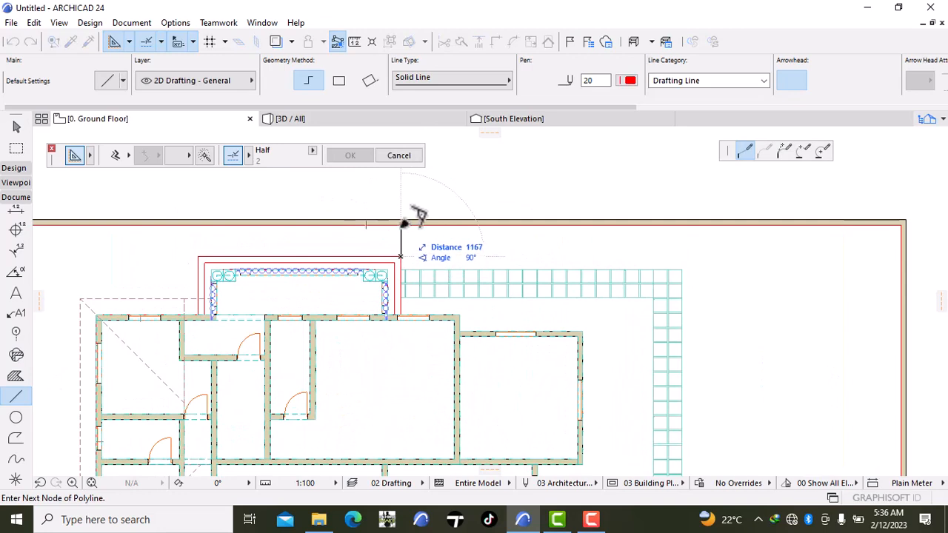
click(401, 225)
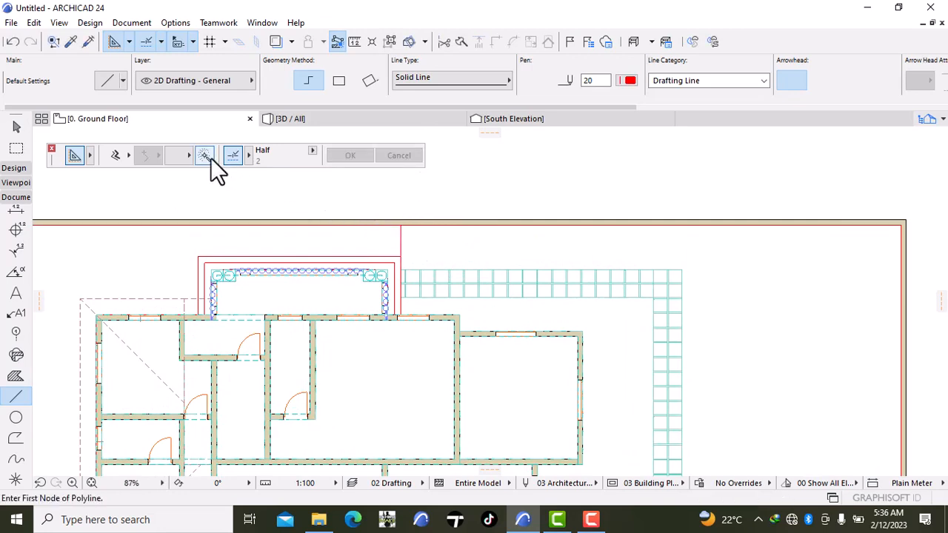
Create a slab with the Magic Wand in the compound area on the side wing's side of the dividing line
click(18, 169)
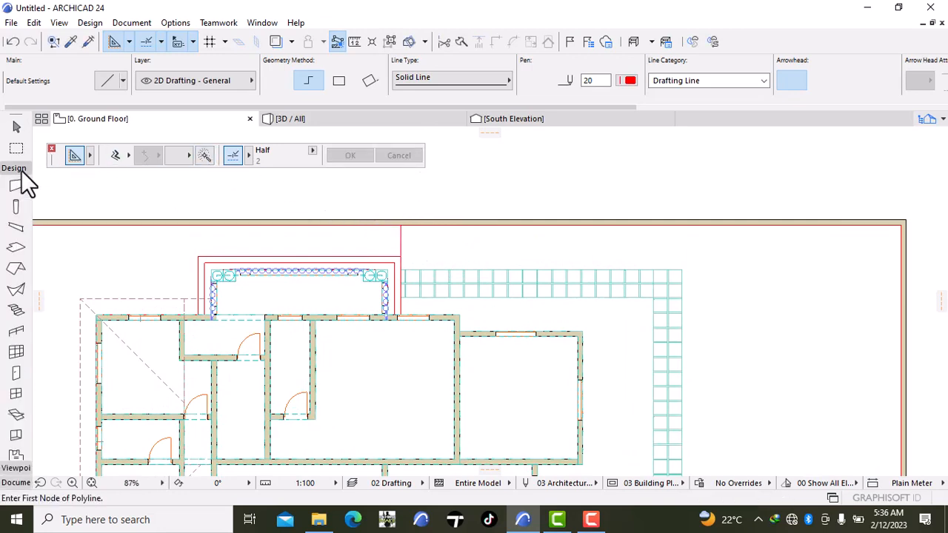
click(17, 247)
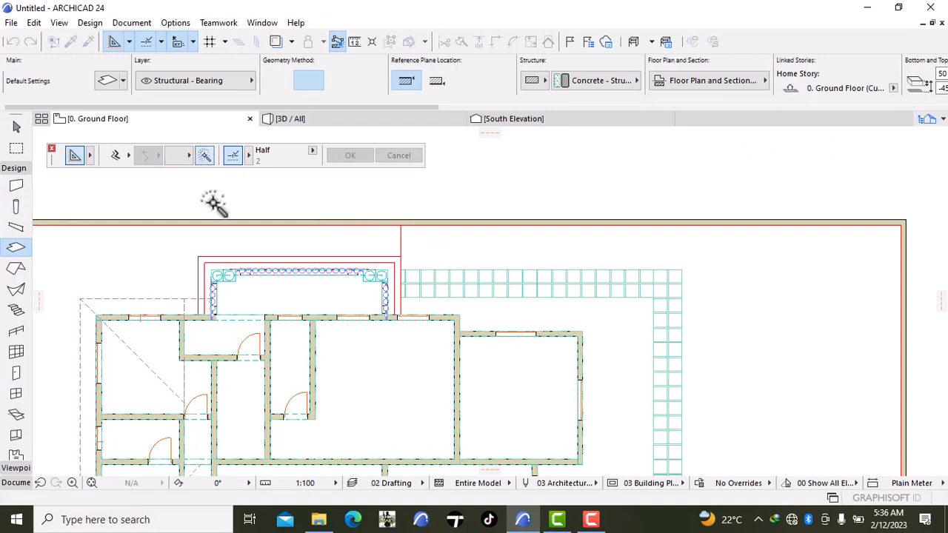
click(217, 242)
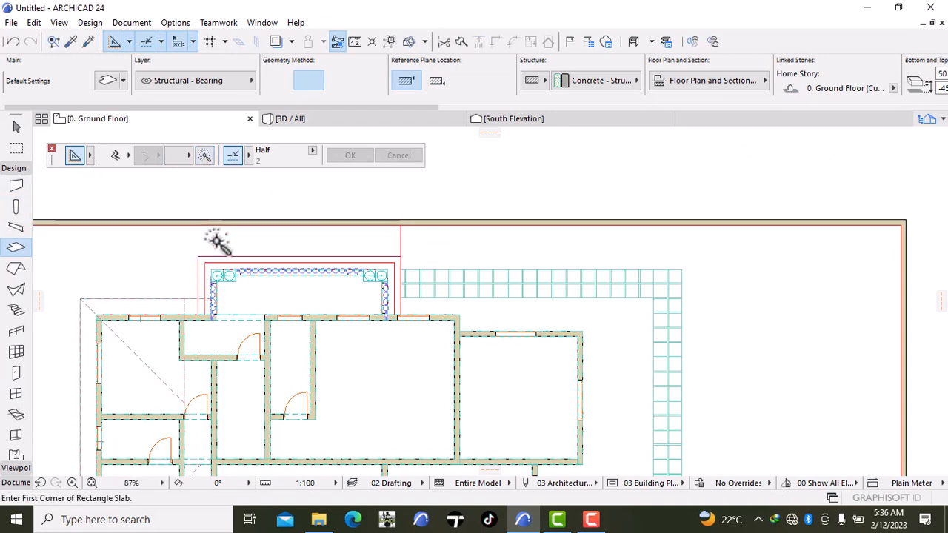
click(206, 155)
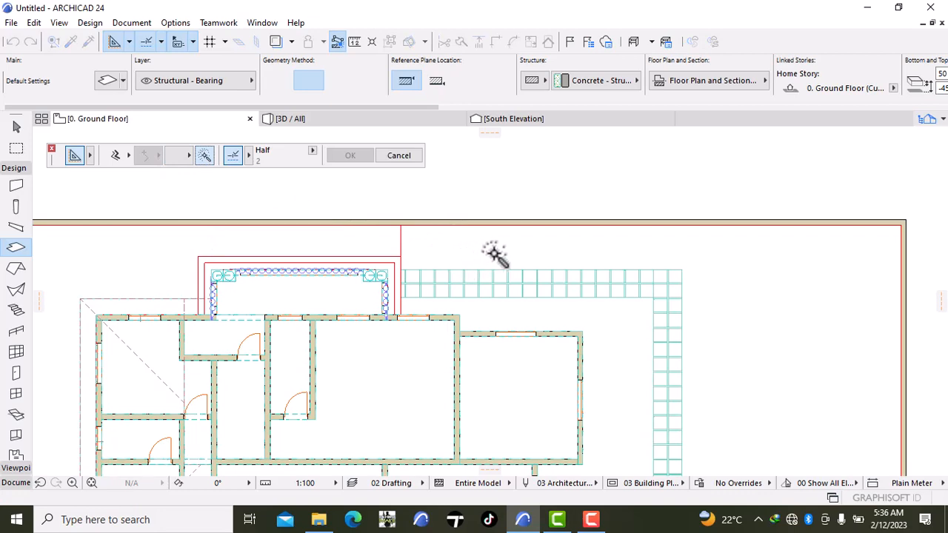
scroll(539, 271, down, 3)
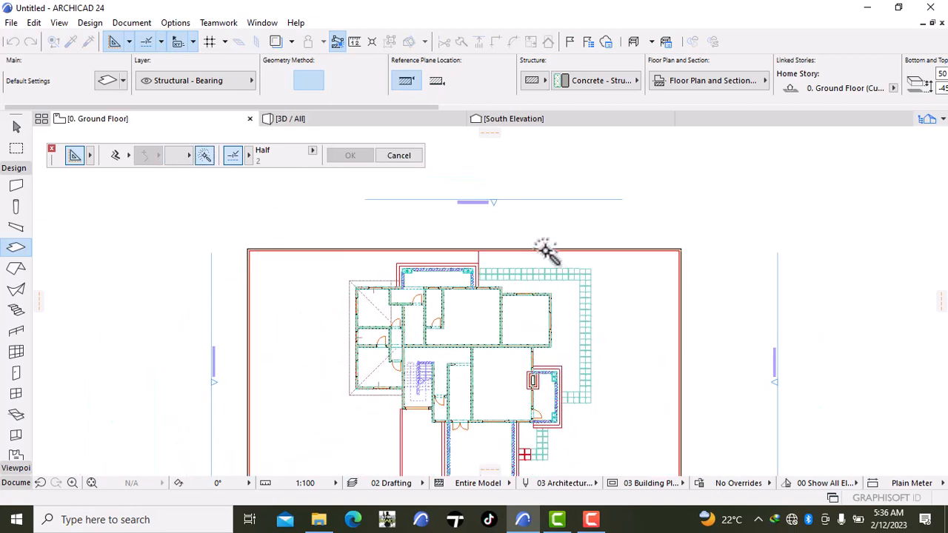
key(Escape)
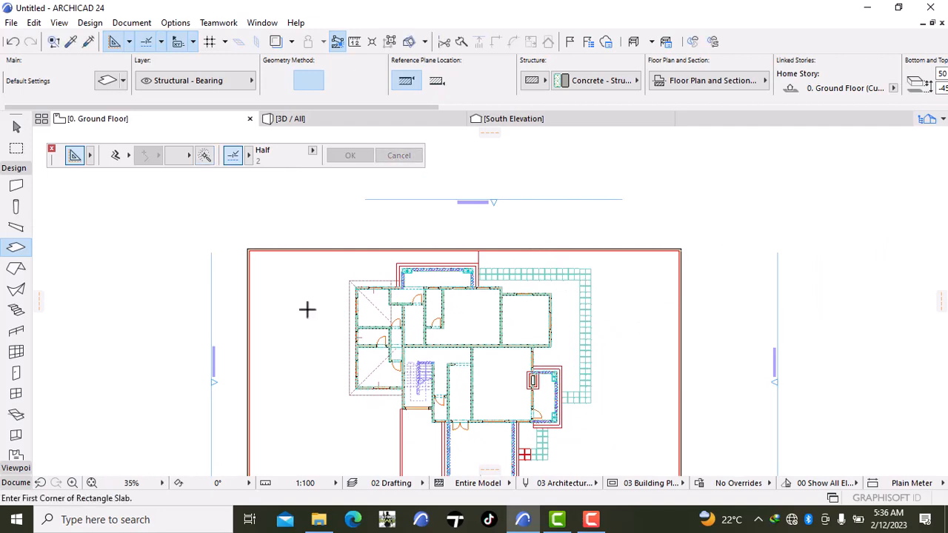
Trace the tiled path's outer edge with chained solid drafting lines, running about 10500 from the rear porch kerb, then around to the side porch
click(15, 483)
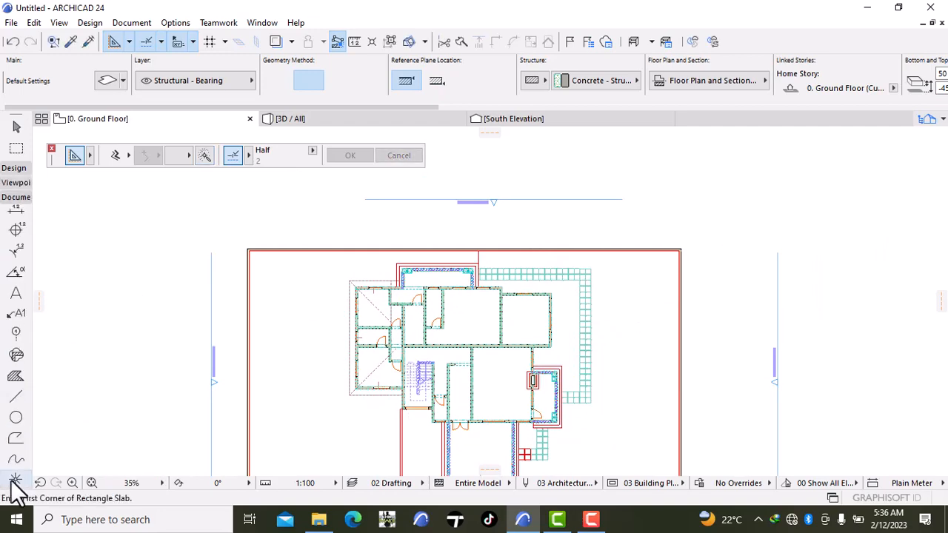
click(16, 397)
scroll(474, 309, up, 4)
scroll(485, 220, up, 4)
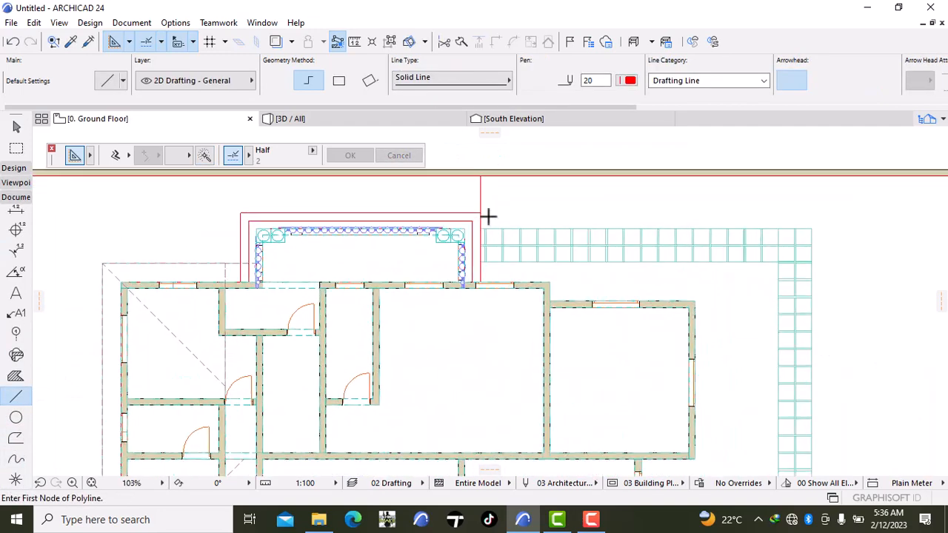
click(480, 228)
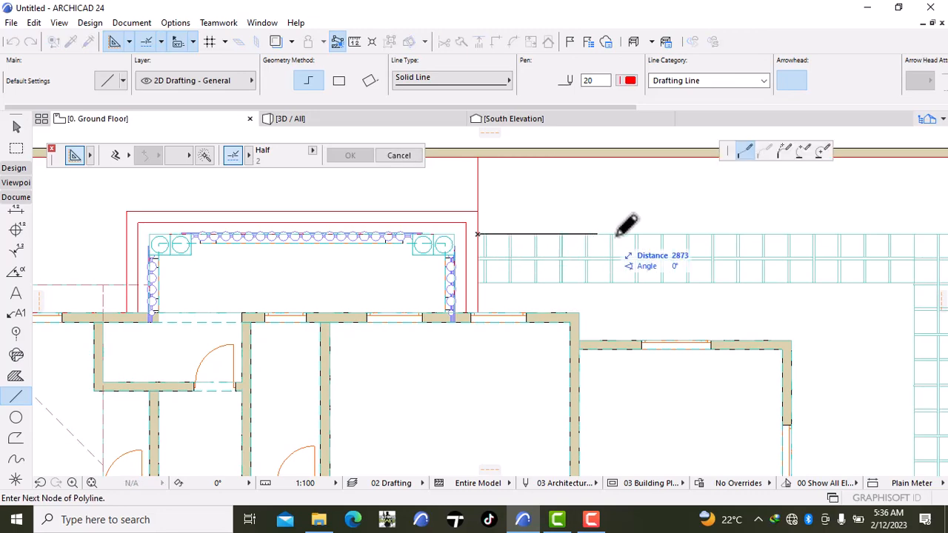
scroll(703, 215, down, 5)
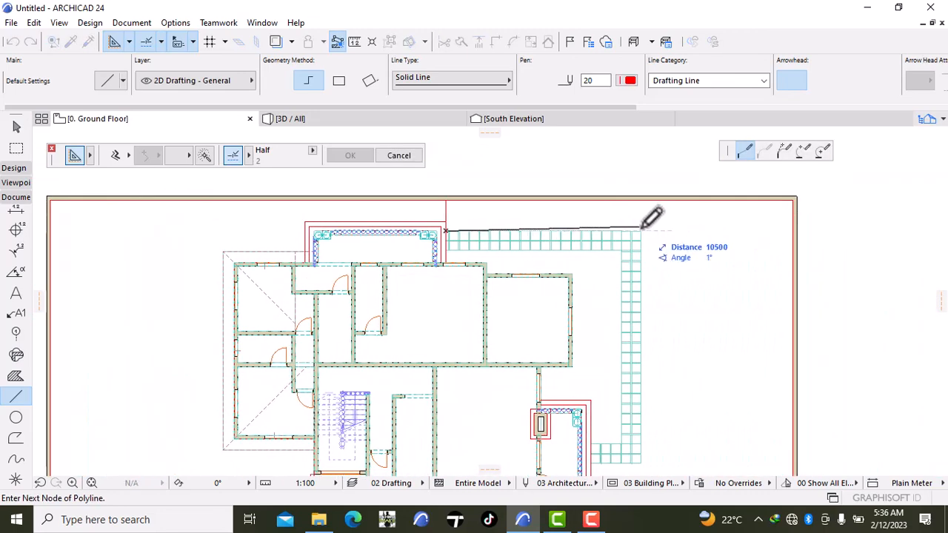
click(641, 223)
scroll(654, 337, down, 5)
middle_drag(651, 345, 614, 275)
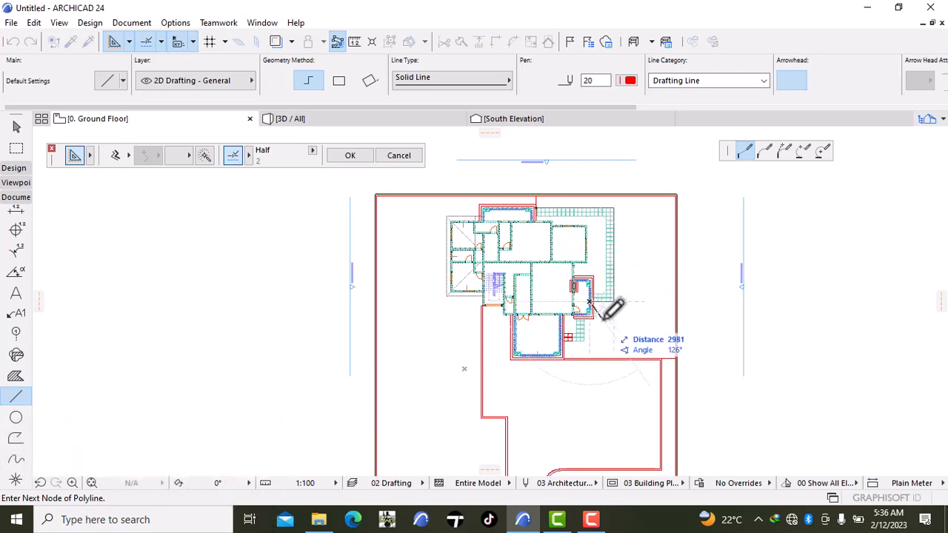
Continue the line chain around the side porch kerb's outer corner and the small front tiled path, ending at the driveway kerb
scroll(601, 292, up, 5)
scroll(602, 293, up, 2)
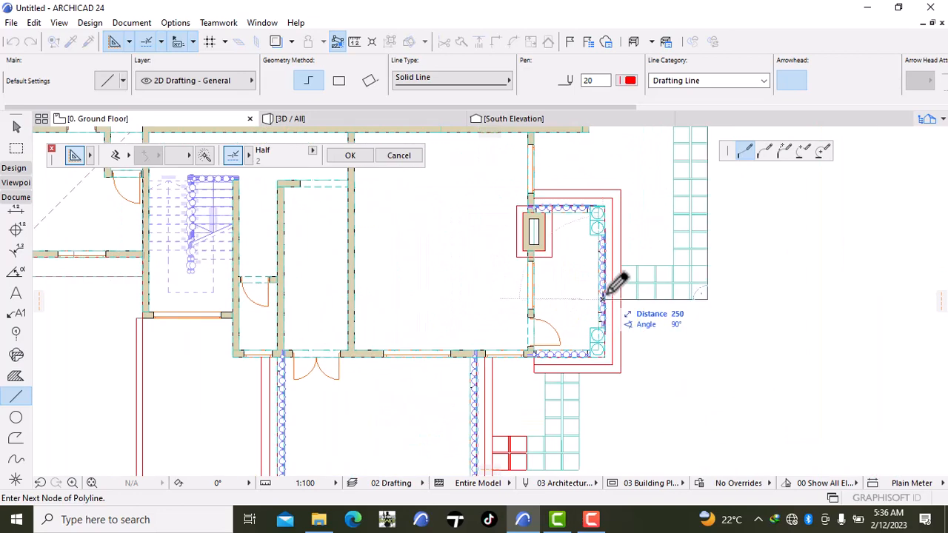
click(621, 374)
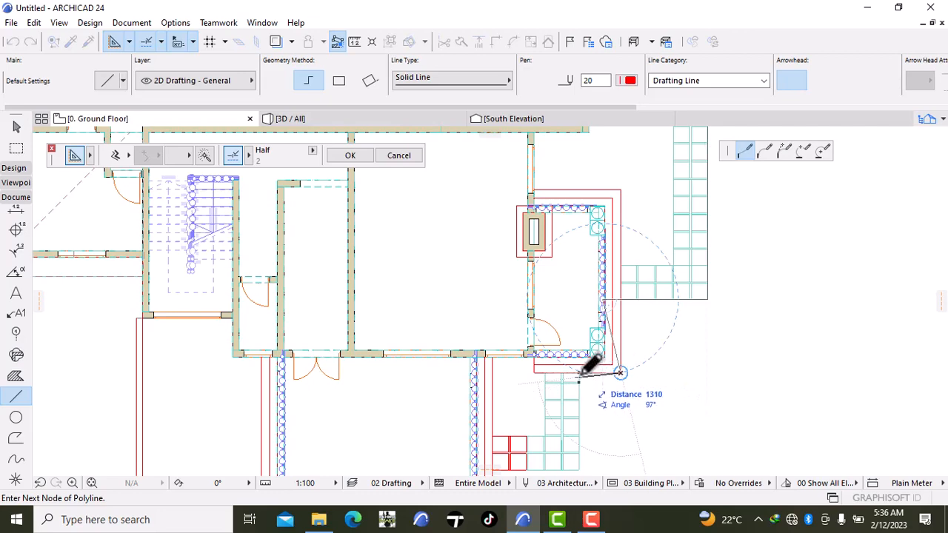
scroll(588, 400, down, 3)
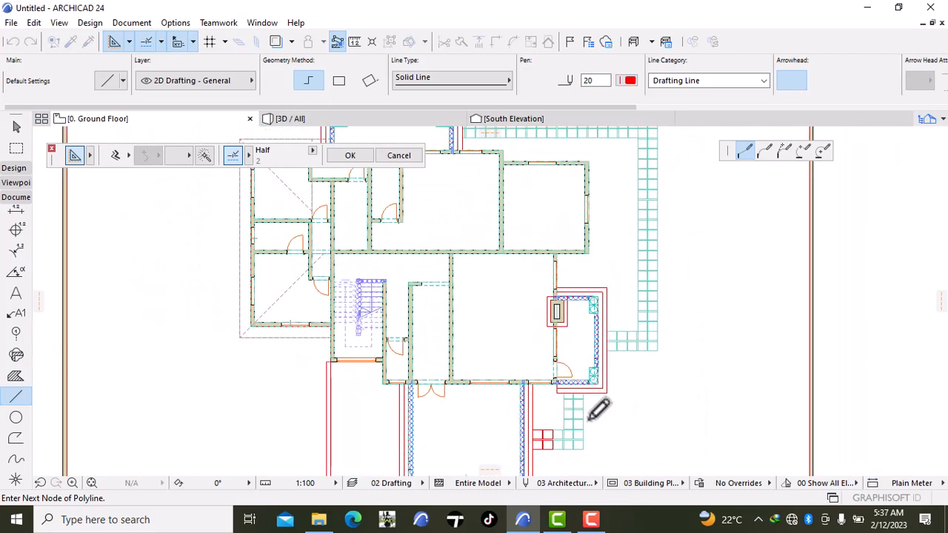
middle_drag(589, 420, 555, 323)
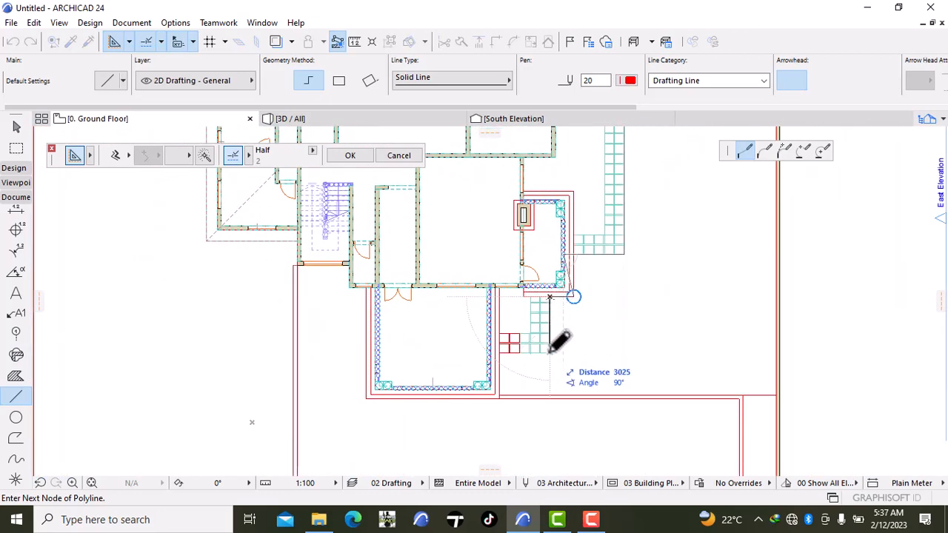
click(549, 352)
click(499, 353)
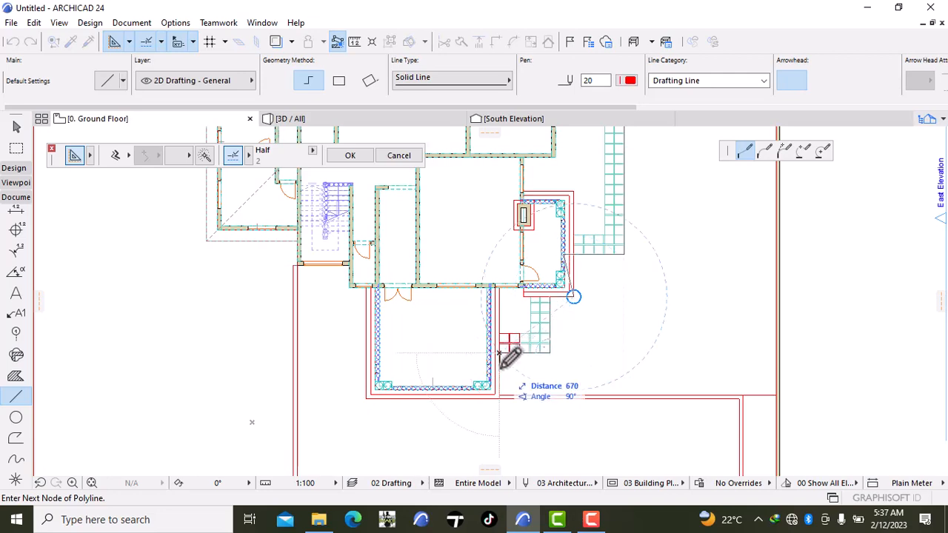
double_click(498, 395)
Move the misplaced line node at the side porch onto the kerb's outer edge, level with the tiled path's edge
scroll(585, 275, up, 3)
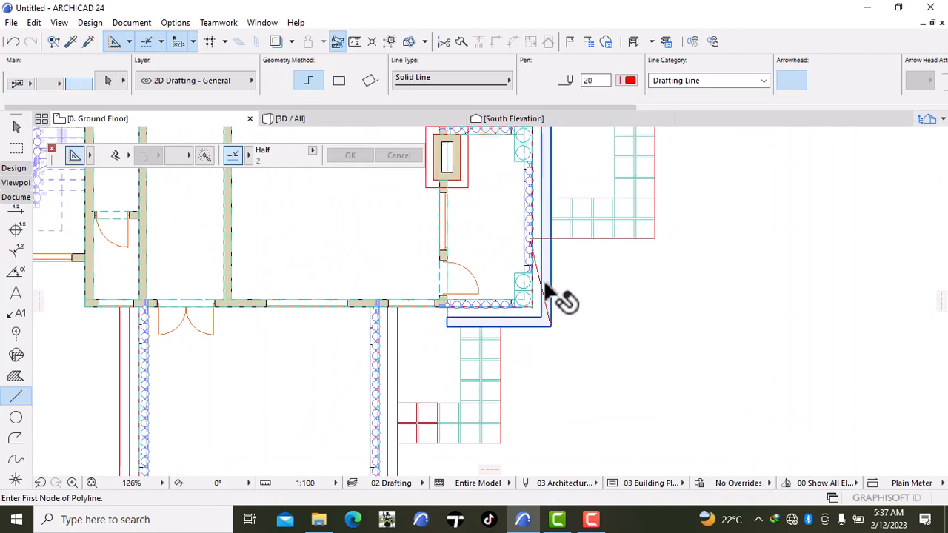
key(ctrl+a)
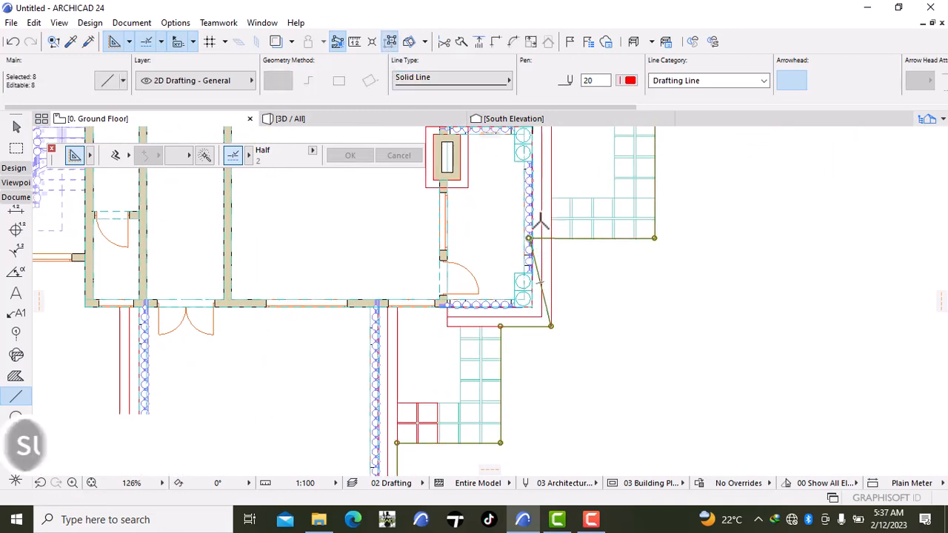
click(530, 238)
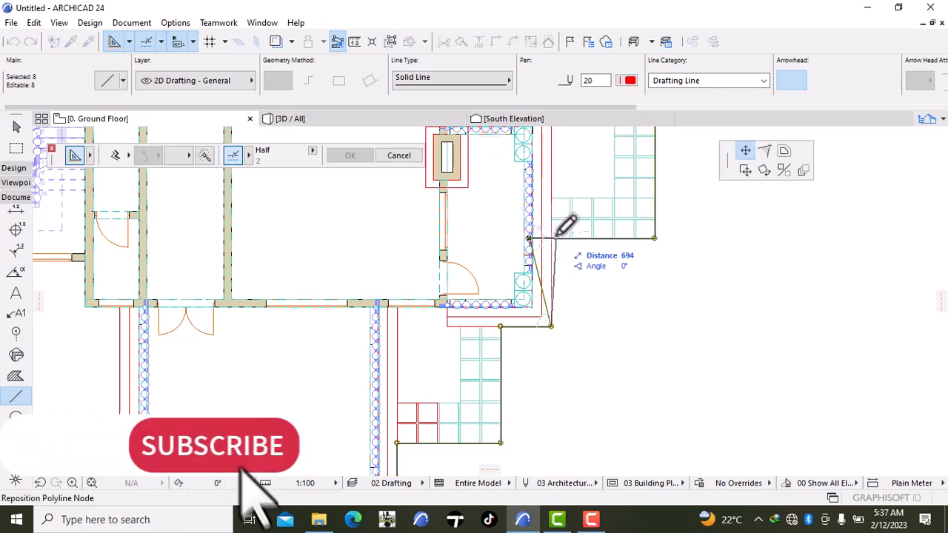
click(551, 238)
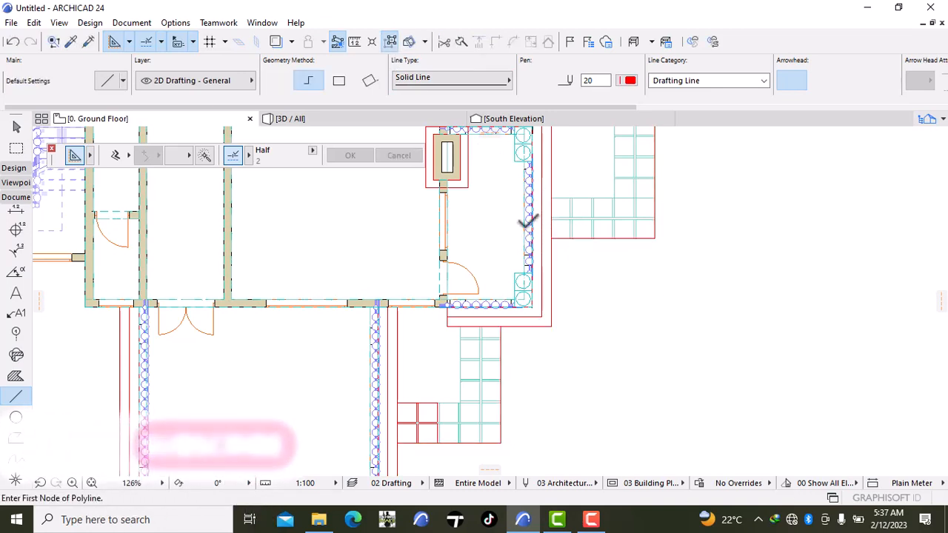
key(Escape)
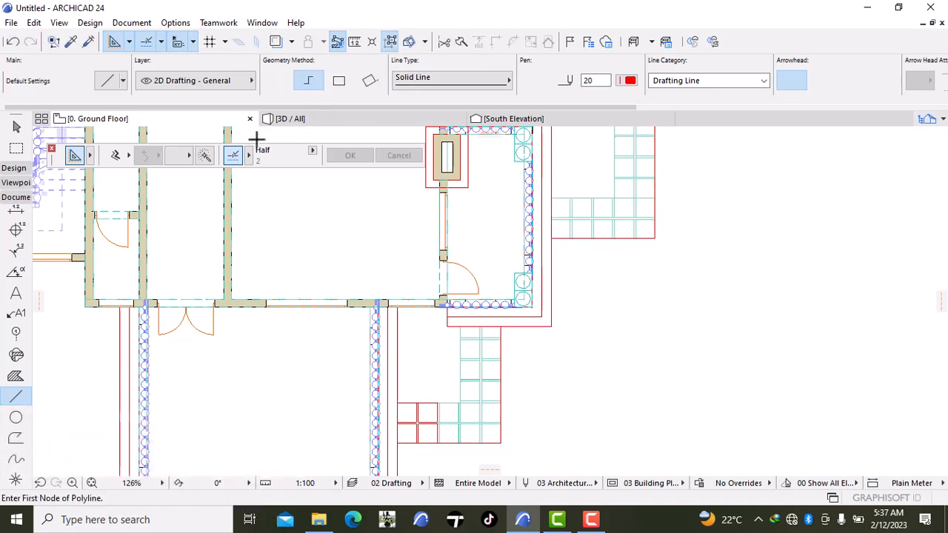
Create a slab with the Magic Wand in the compound area between the traced tiled paths and the compound wall
click(13, 167)
click(16, 247)
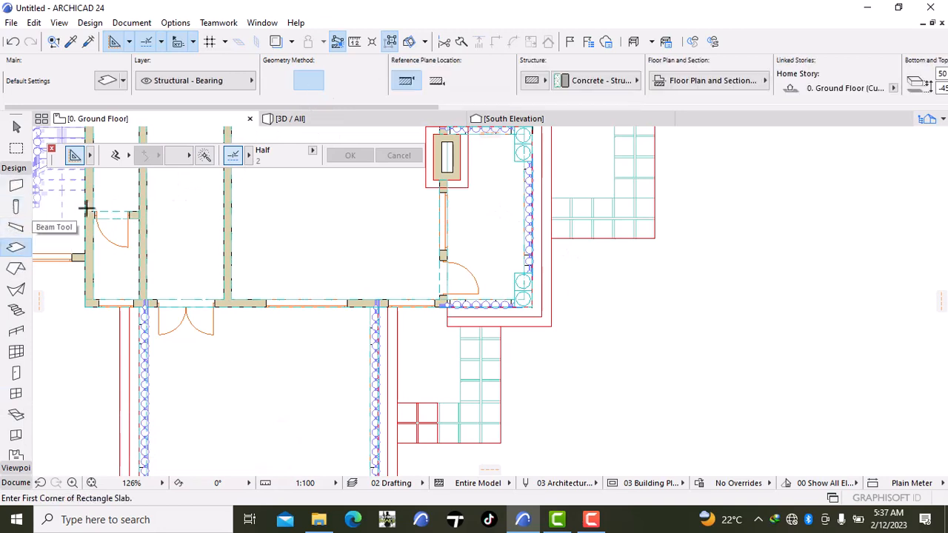
click(205, 155)
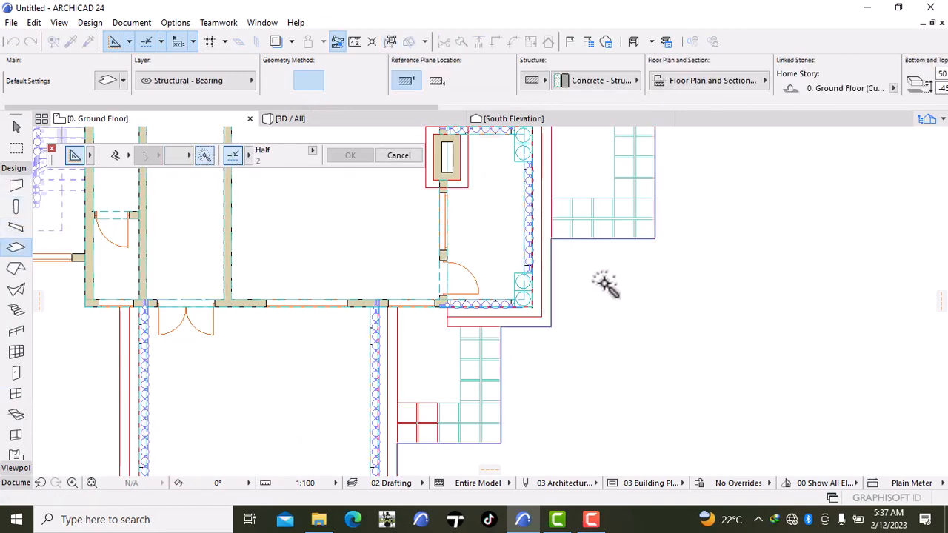
Try to create a slab with the Magic Wand in the area between the long tiled path and the house walls
scroll(607, 282, down, 5)
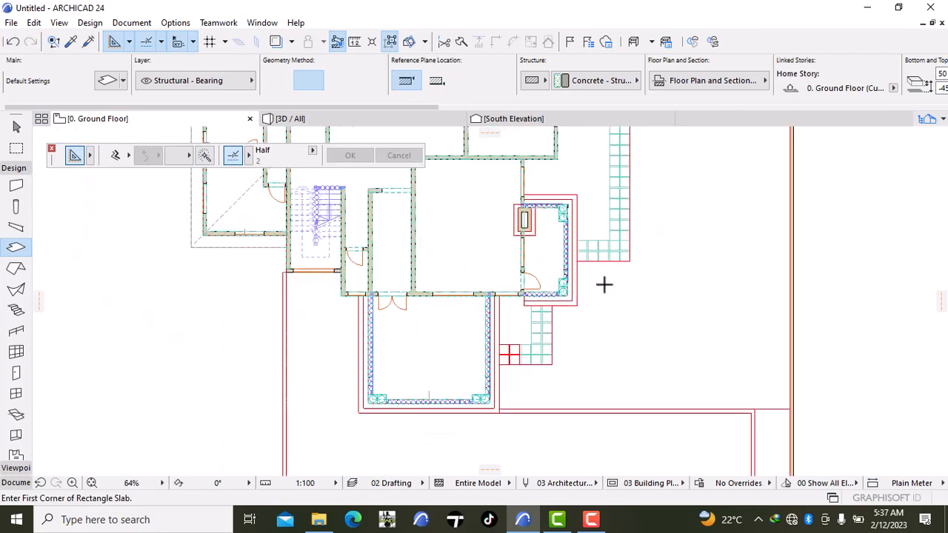
middle_drag(612, 263, 606, 311)
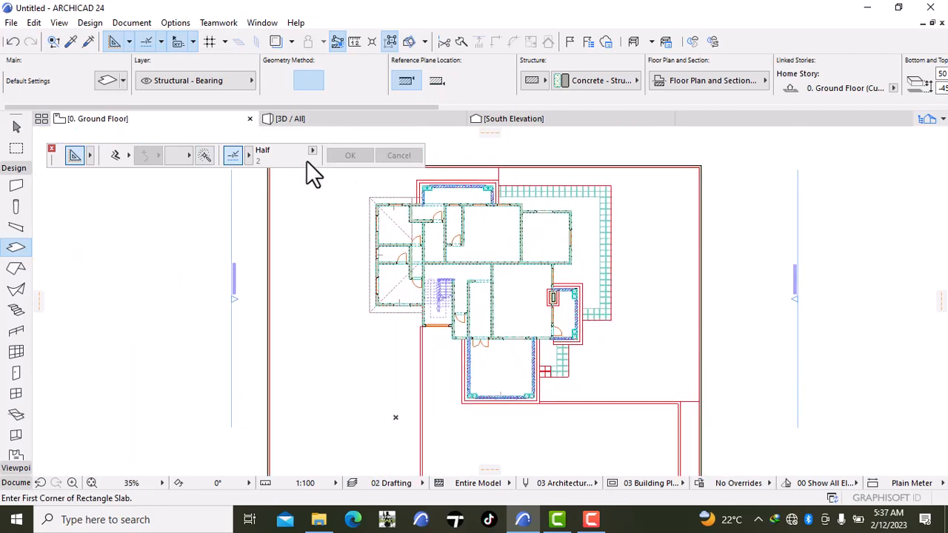
click(197, 155)
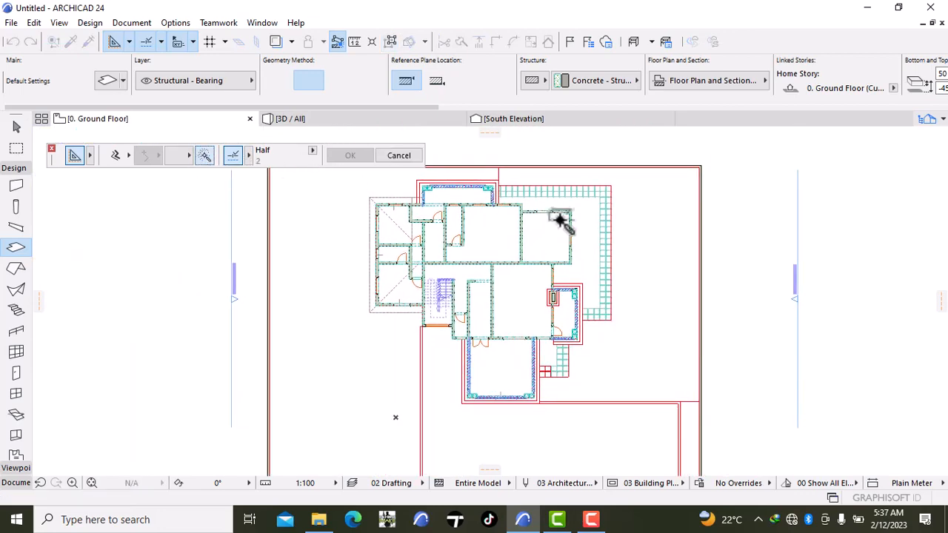
click(582, 249)
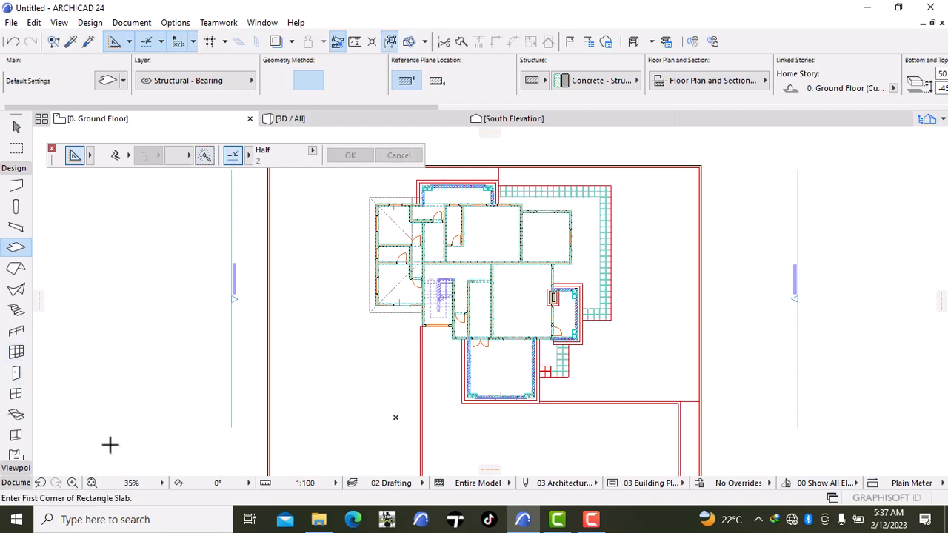
Trace a drafting line chain along the long tiled path's inner edge and around the side porch kerb to the house wall
click(16, 482)
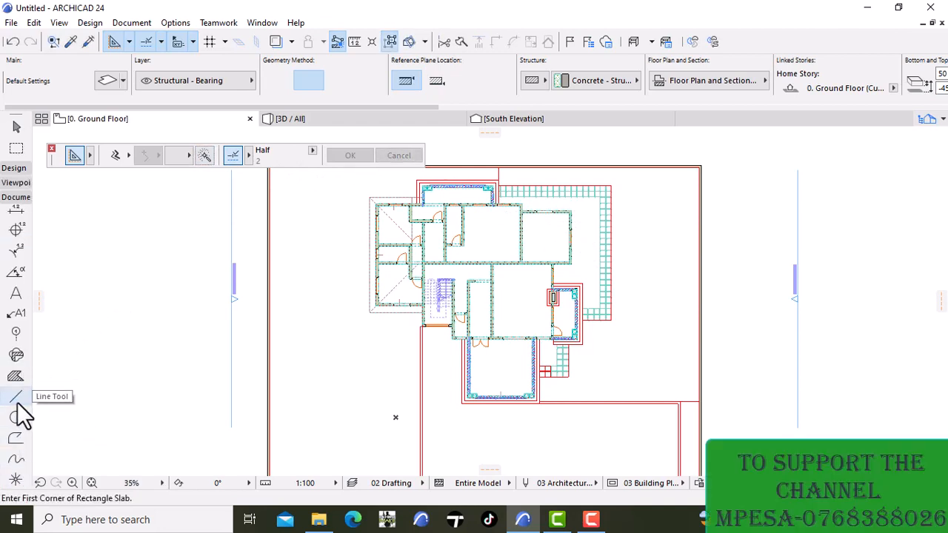
click(17, 402)
scroll(562, 222, up, 2)
scroll(564, 221, up, 1)
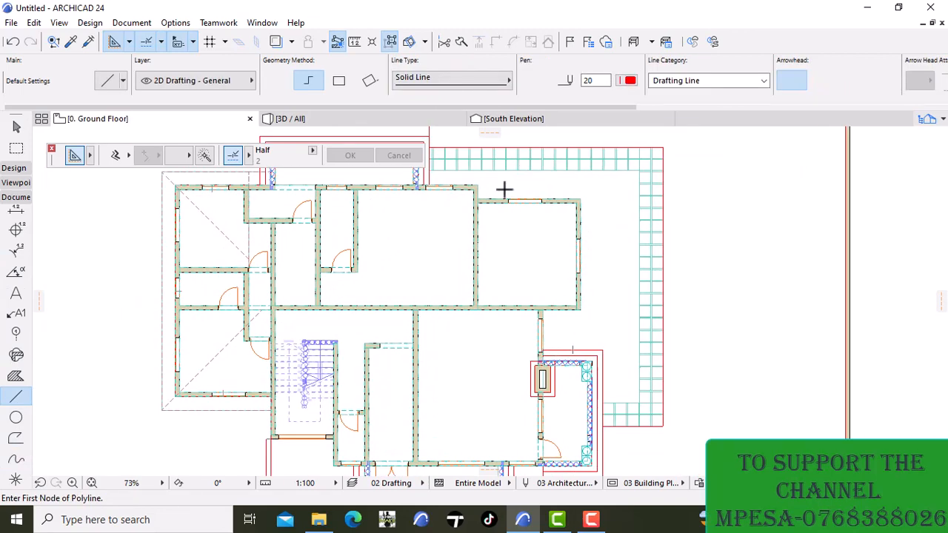
click(429, 169)
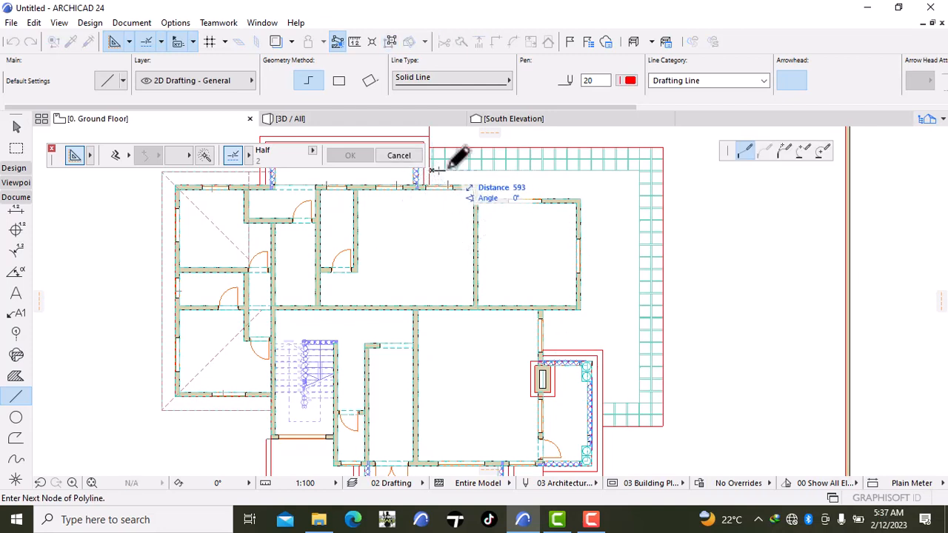
click(641, 170)
click(639, 412)
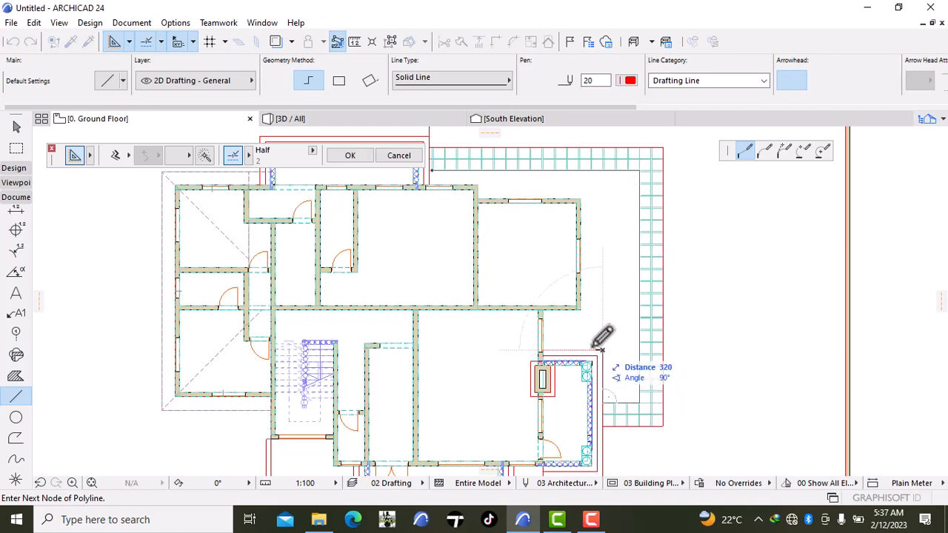
click(602, 349)
click(543, 348)
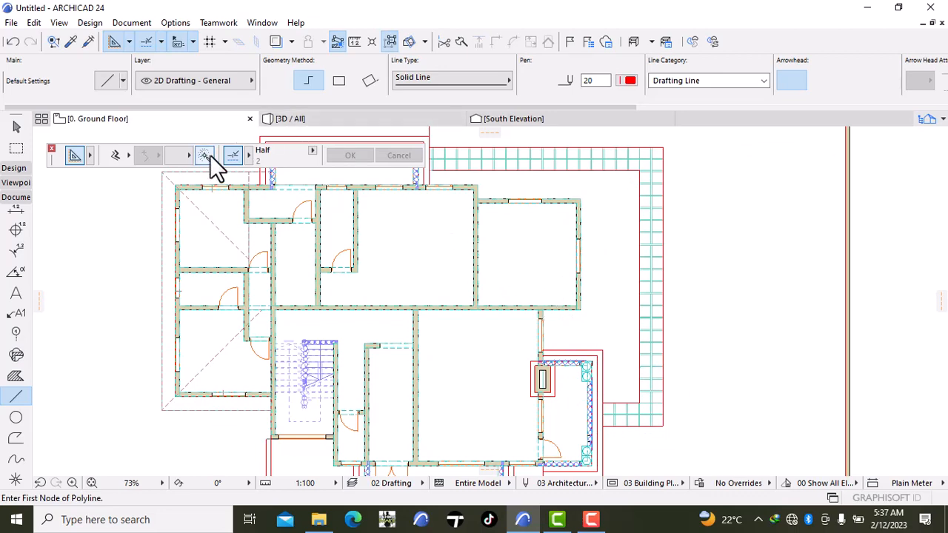
Outline the area between the long tiled path and the house walls with drafting lines using the Magic Wand
click(601, 272)
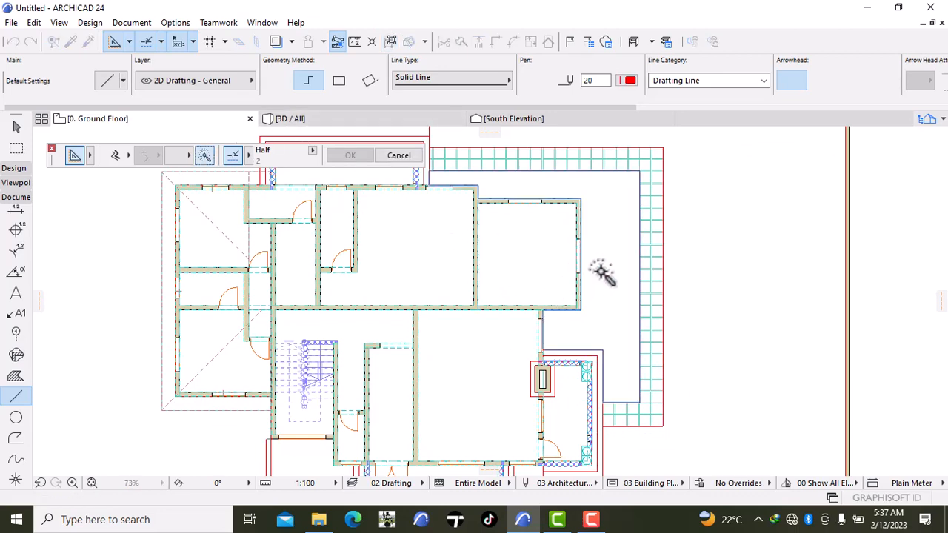
scroll(575, 280, down, 2)
middle_drag(574, 280, 641, 242)
scroll(585, 266, down, 2)
scroll(580, 269, down, 1)
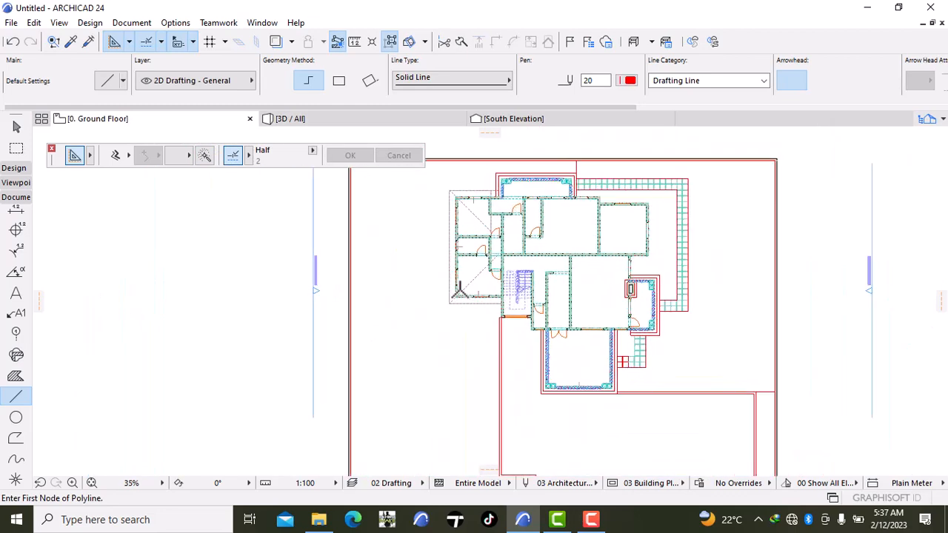
scroll(518, 282, up, 2)
In the 3D view, change all override surfaces of the three green compound slabs to Grass - Green
click(338, 120)
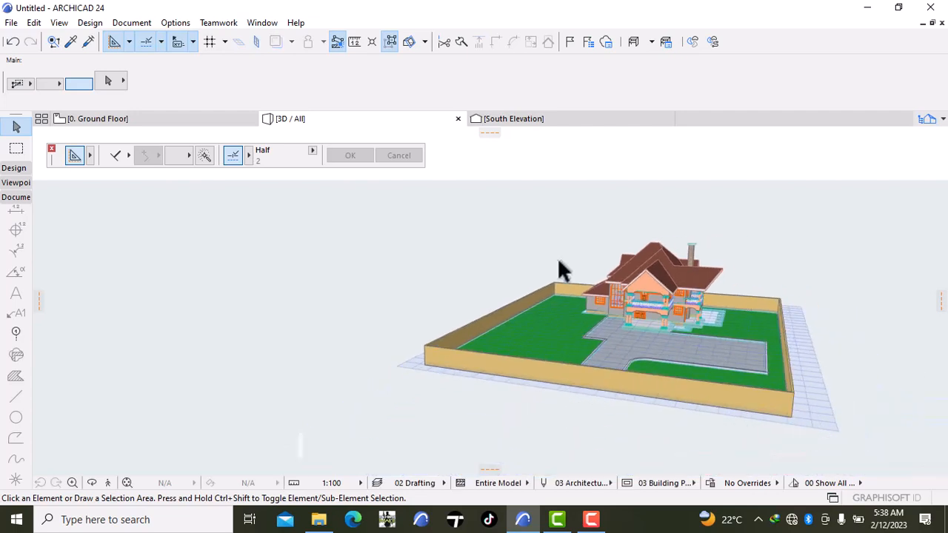
right_click(806, 254)
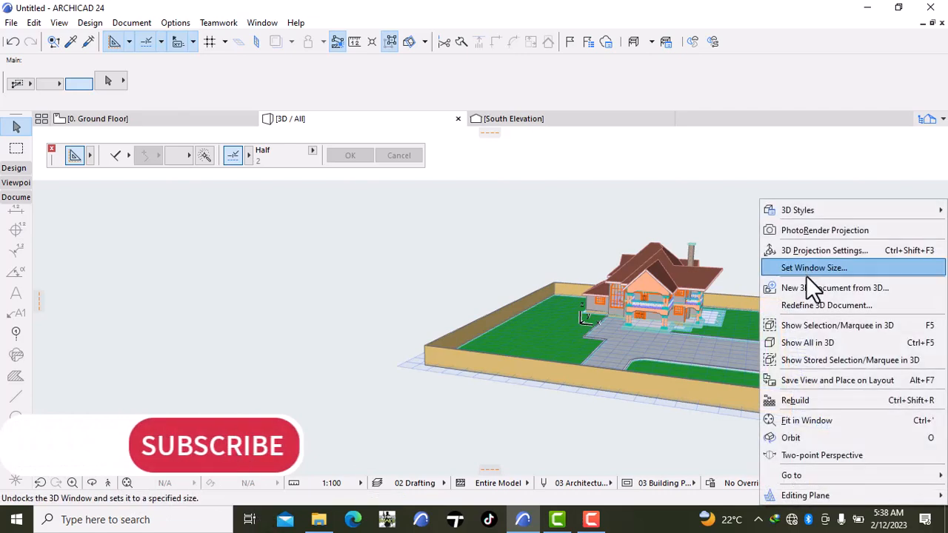
click(807, 436)
drag(812, 318, 863, 331)
click(541, 348)
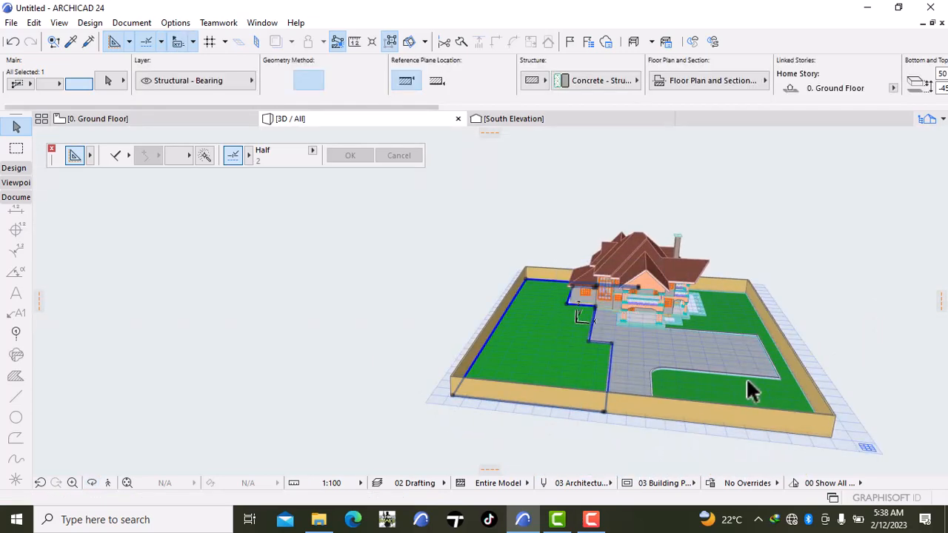
shift+click(755, 396)
shift+click(741, 309)
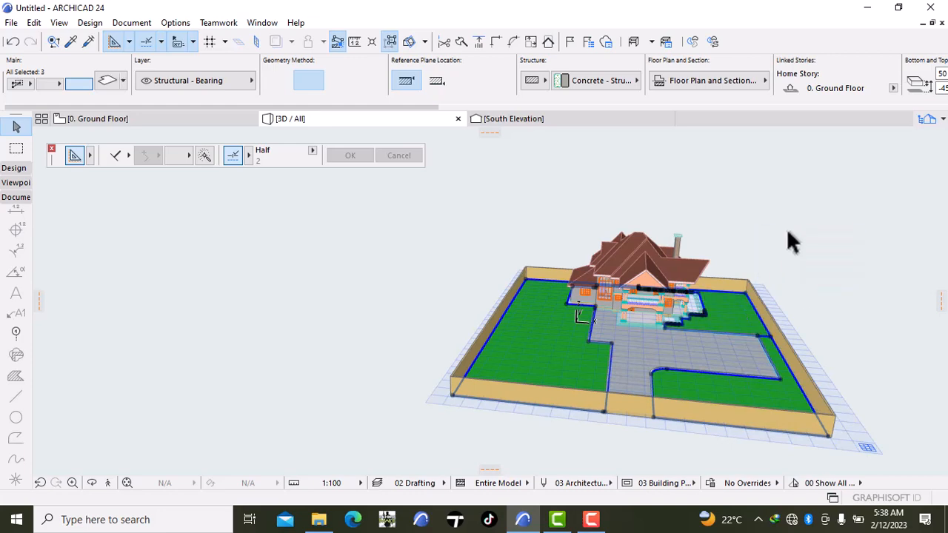
key(ctrl+t)
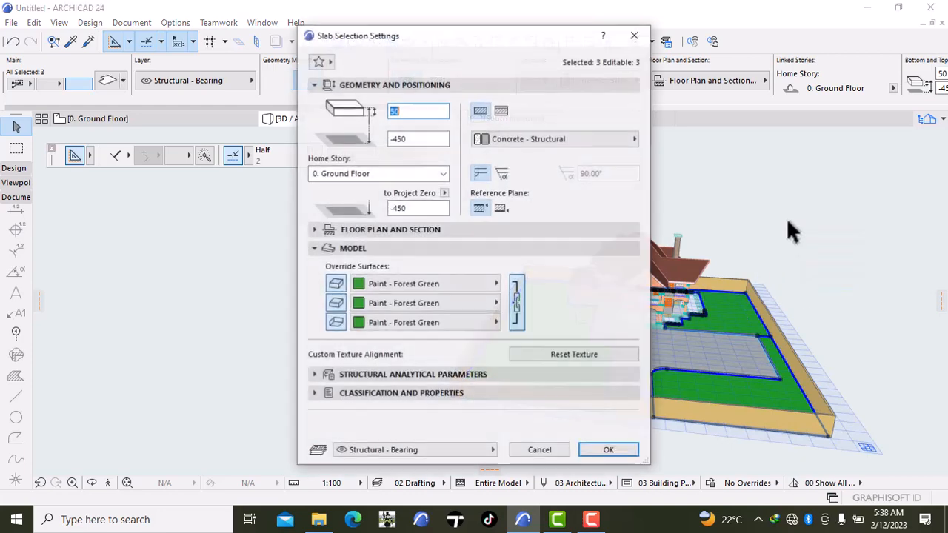
click(445, 278)
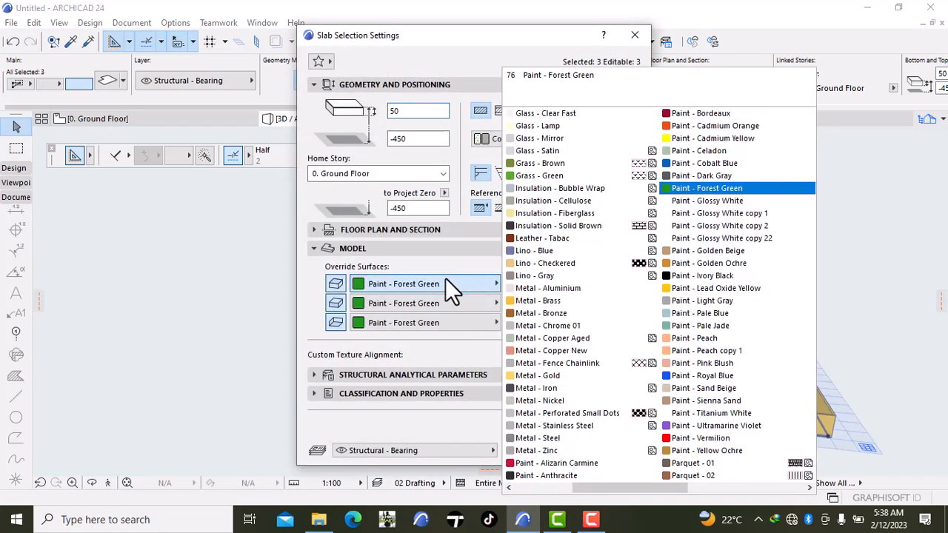
click(541, 178)
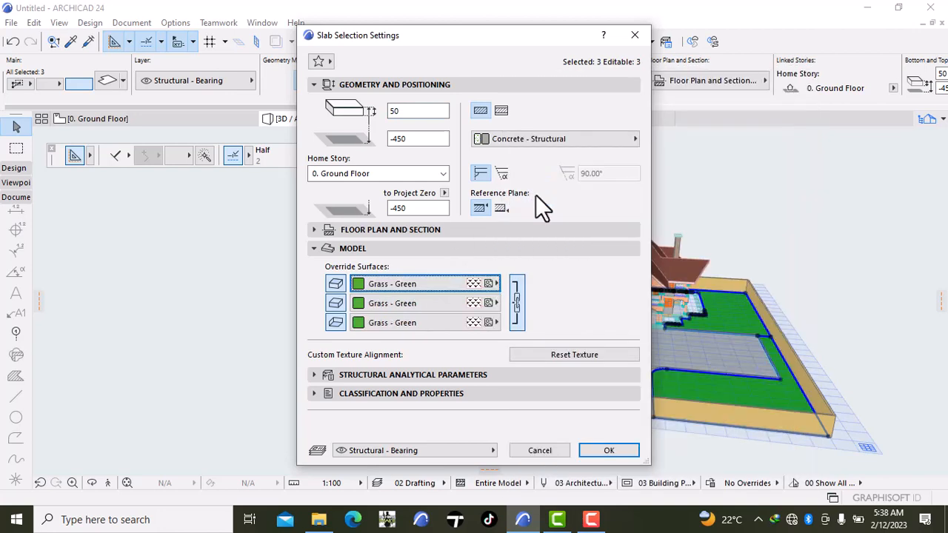
click(608, 448)
click(749, 237)
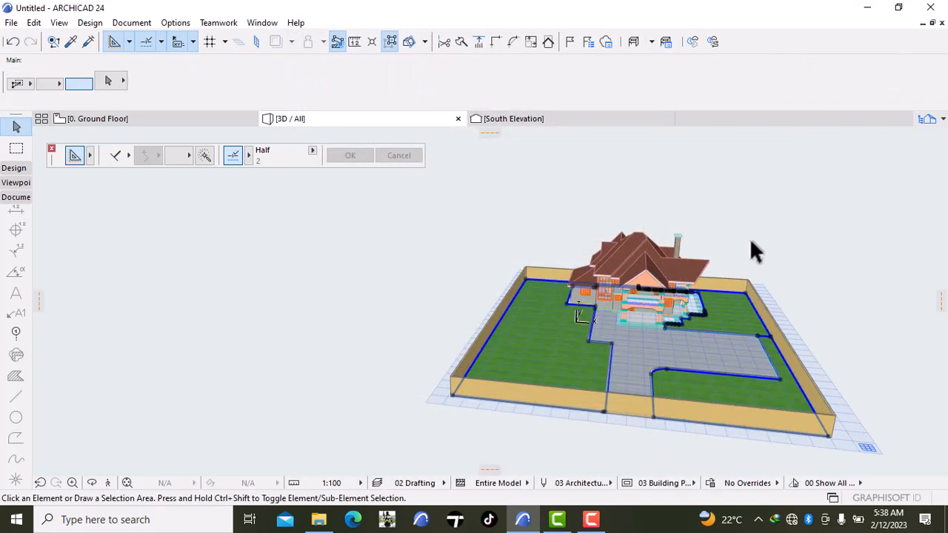
Orbit around the 3D model and zoom in to examine the house, driveway and grass surfaces
right_click(802, 218)
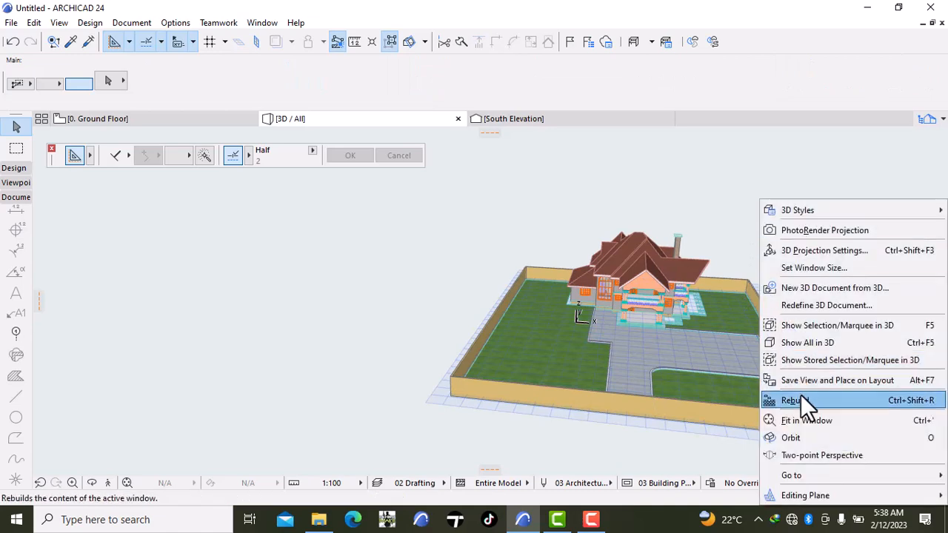
click(793, 436)
drag(814, 359, 680, 299)
scroll(489, 301, up, 5)
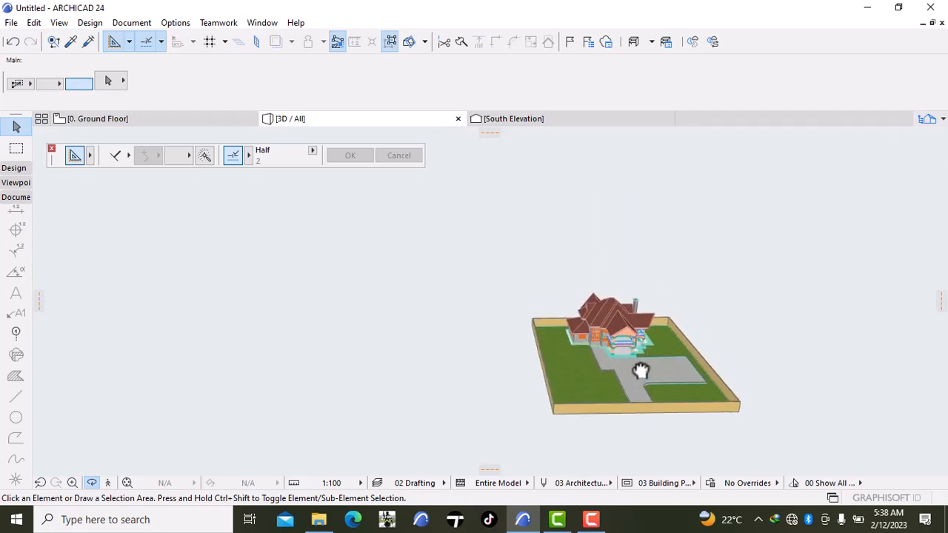
scroll(489, 300, up, 1)
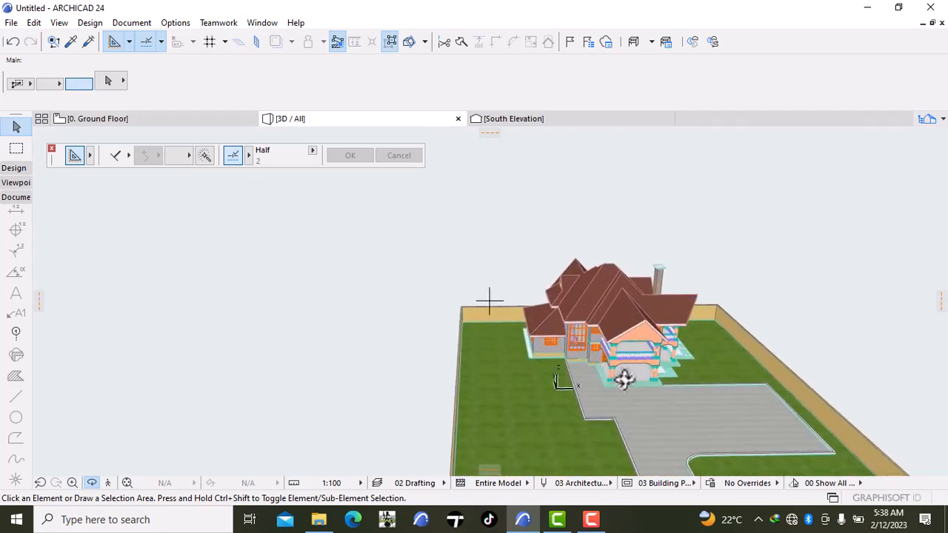